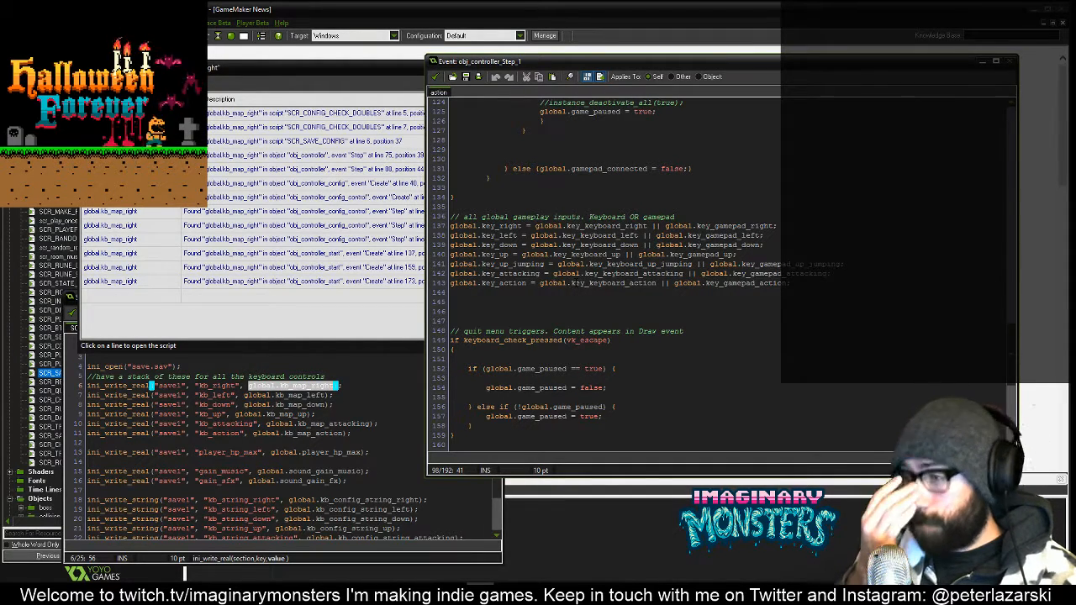
Review the keyboard and gamepad input code in the obj_controller Step event, back to the commented-out old and new key checks
{"action": "scroll", "coordinate": [723, 277], "scroll_direction": "up", "scroll_amount": 12}
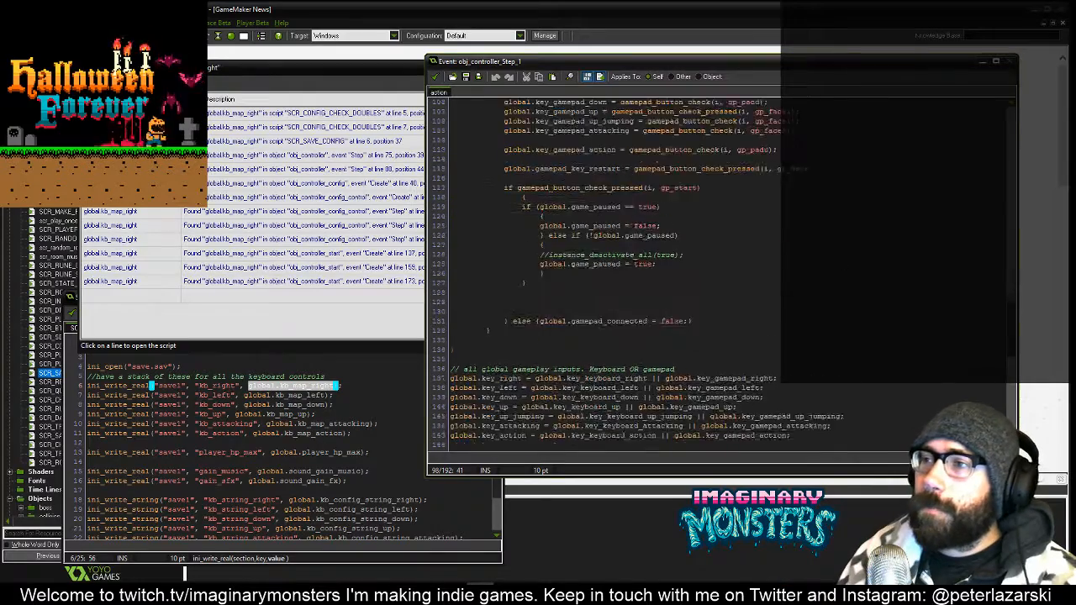
{"action": "scroll", "coordinate": [724, 278], "scroll_direction": "up", "scroll_amount": 11}
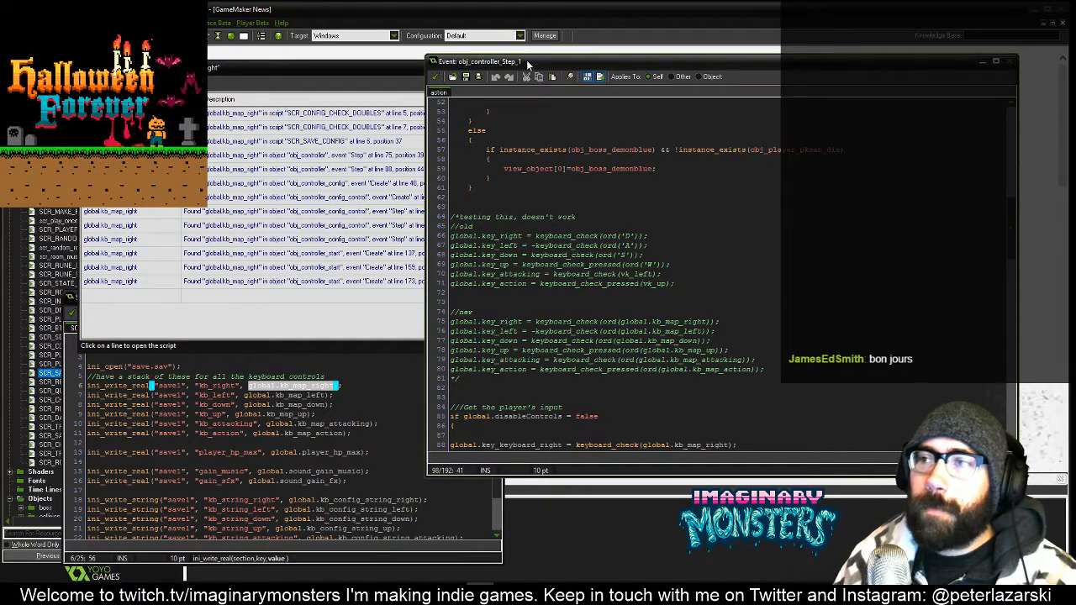
{"action": "left_click_drag", "start_coordinate": [526, 61], "coordinate": [532, 83]}
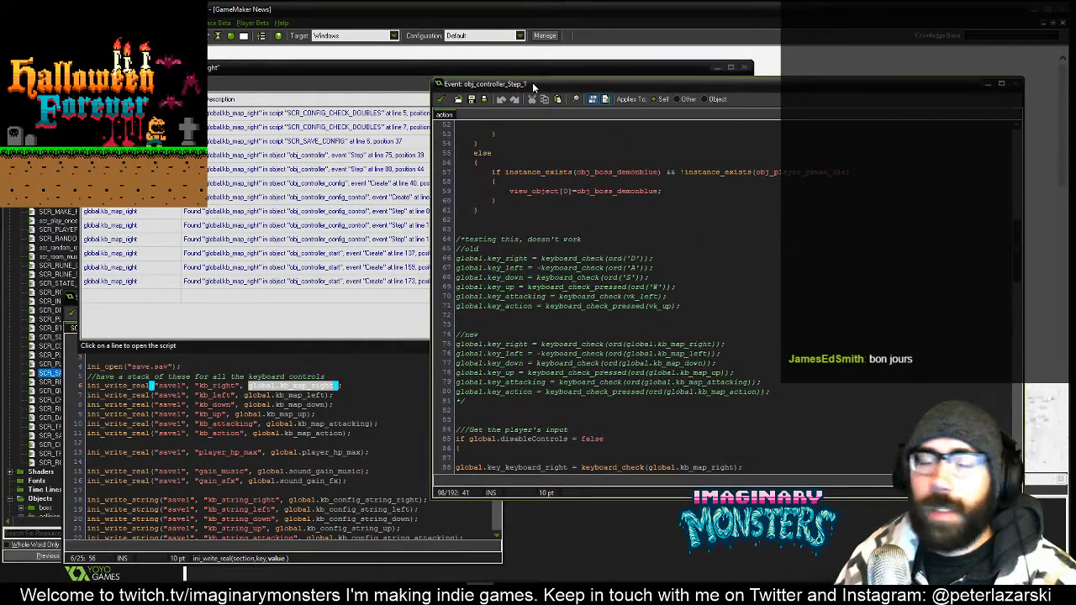
Bring up the global.kb_map_right search results and place the SCR_SAVE_CONFIG script so that both can be compared
{"action": "left_click", "coordinate": [255, 93]}
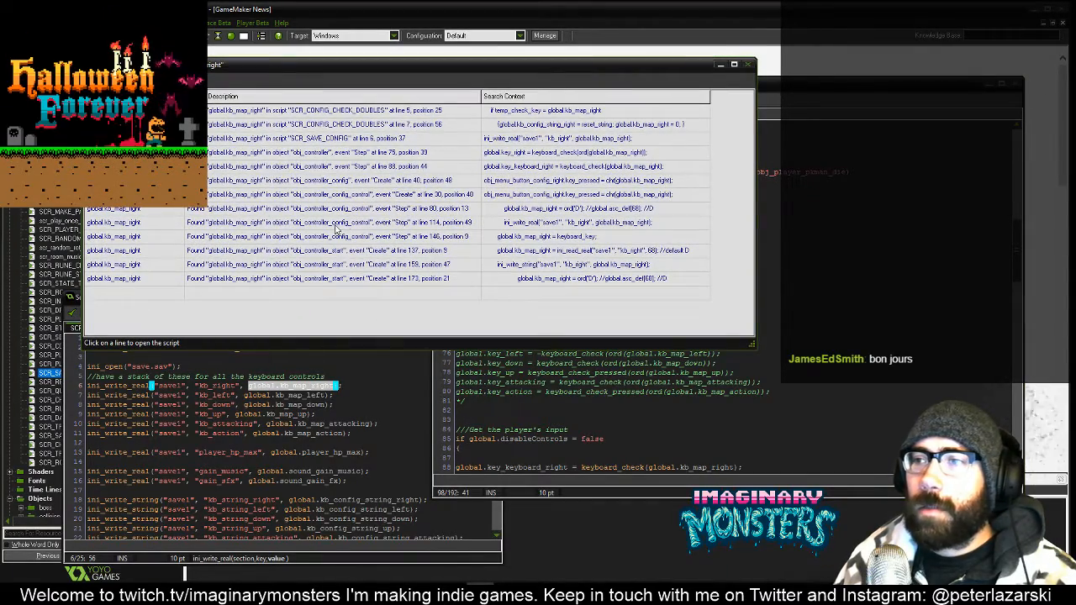
{"action": "left_click", "coordinate": [328, 357]}
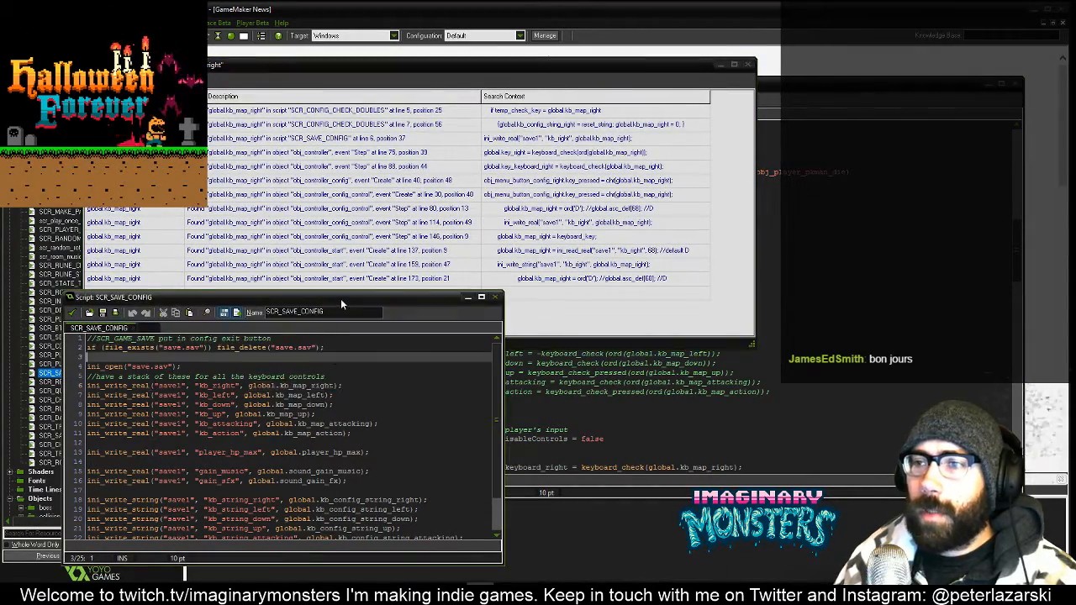
{"action": "left_click_drag", "start_coordinate": [341, 298], "coordinate": [312, 264]}
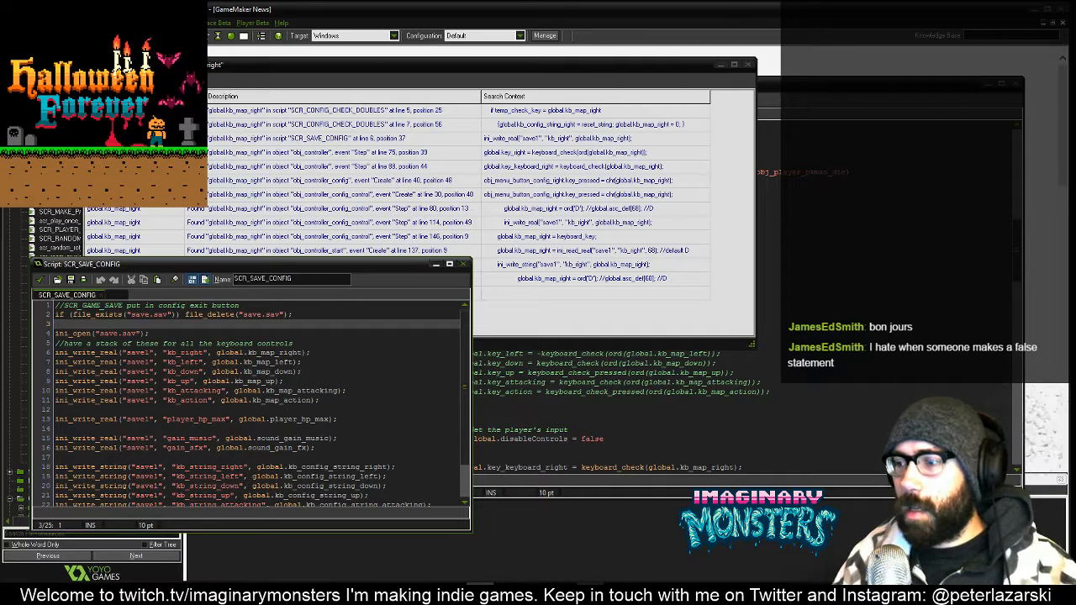
{"action": "left_click", "coordinate": [563, 593]}
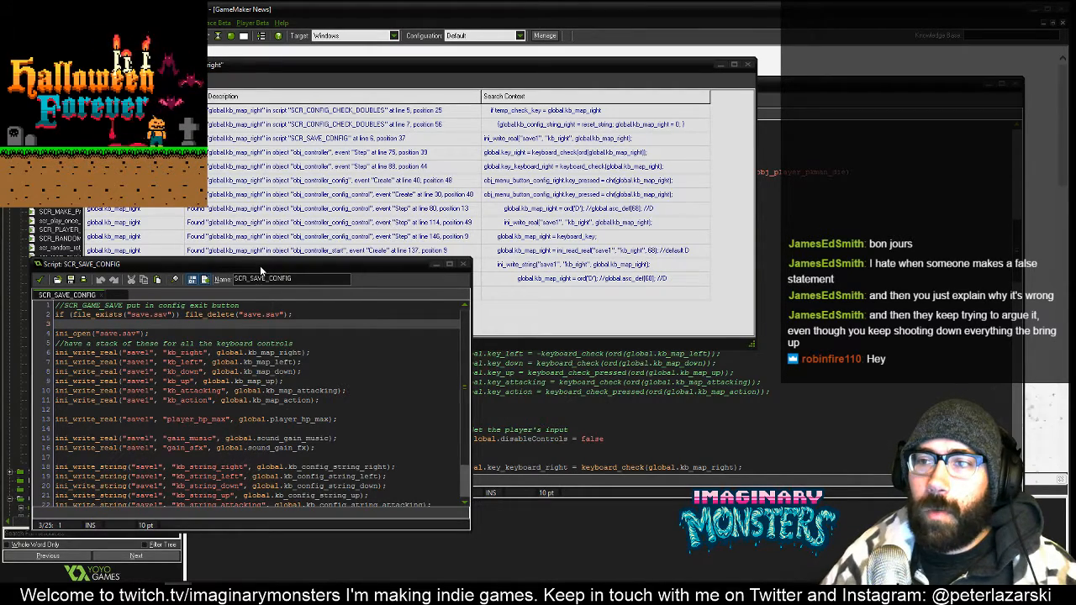
{"action": "left_click_drag", "start_coordinate": [260, 266], "coordinate": [274, 278]}
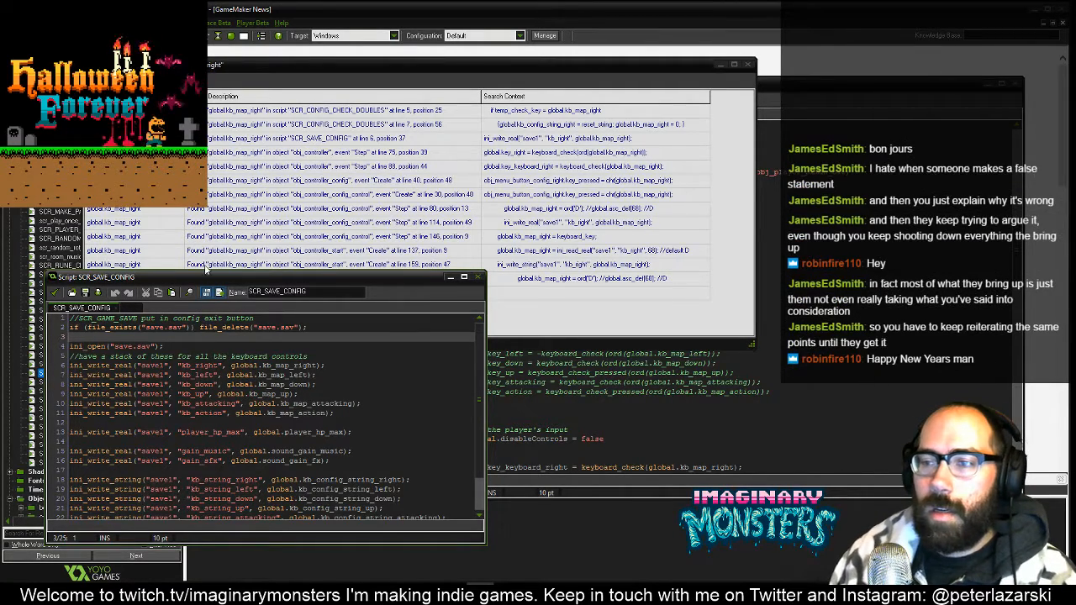
{"action": "left_click_drag", "start_coordinate": [312, 279], "coordinate": [301, 292]}
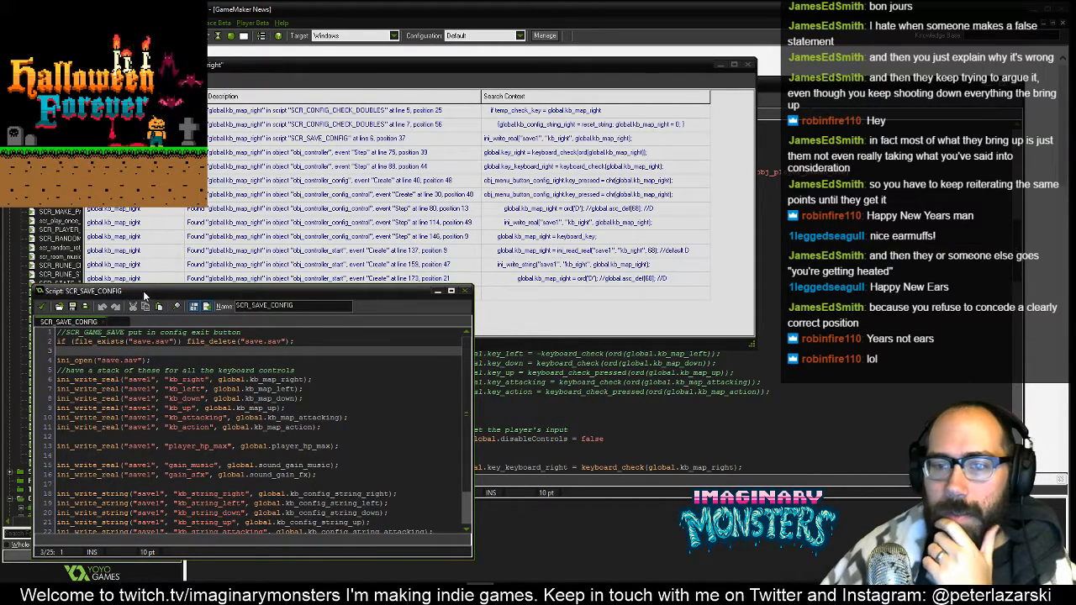
{"action": "left_click_drag", "start_coordinate": [146, 291], "coordinate": [183, 288]}
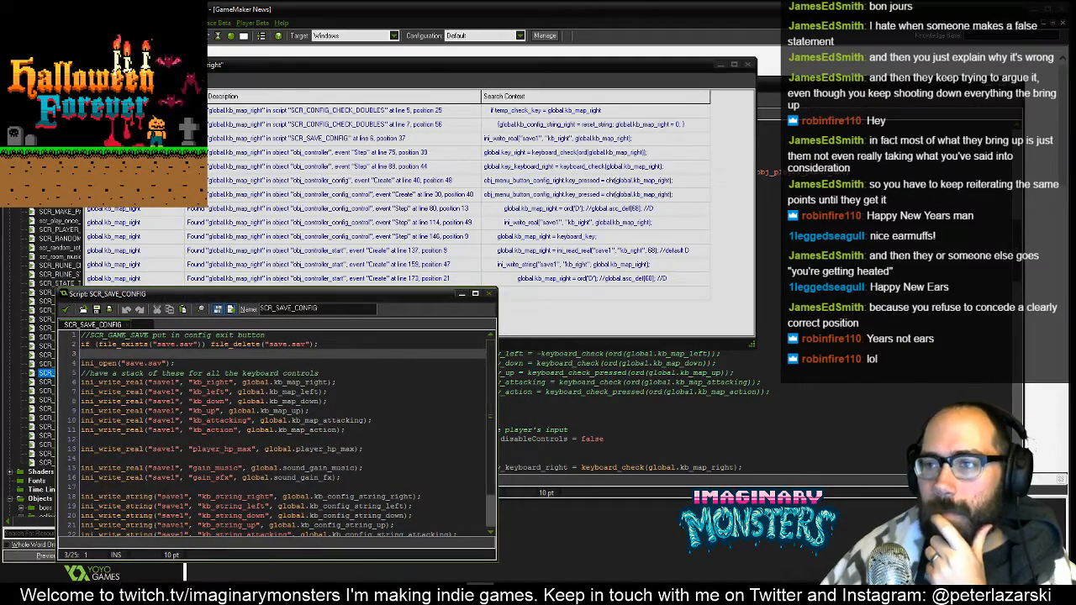
Open SCR_CONFIG_CHECK_DOUBLES from the global.kb_map_right search results and read through its duplicate-key checks
{"action": "left_click_drag", "start_coordinate": [313, 70], "coordinate": [334, 65]}
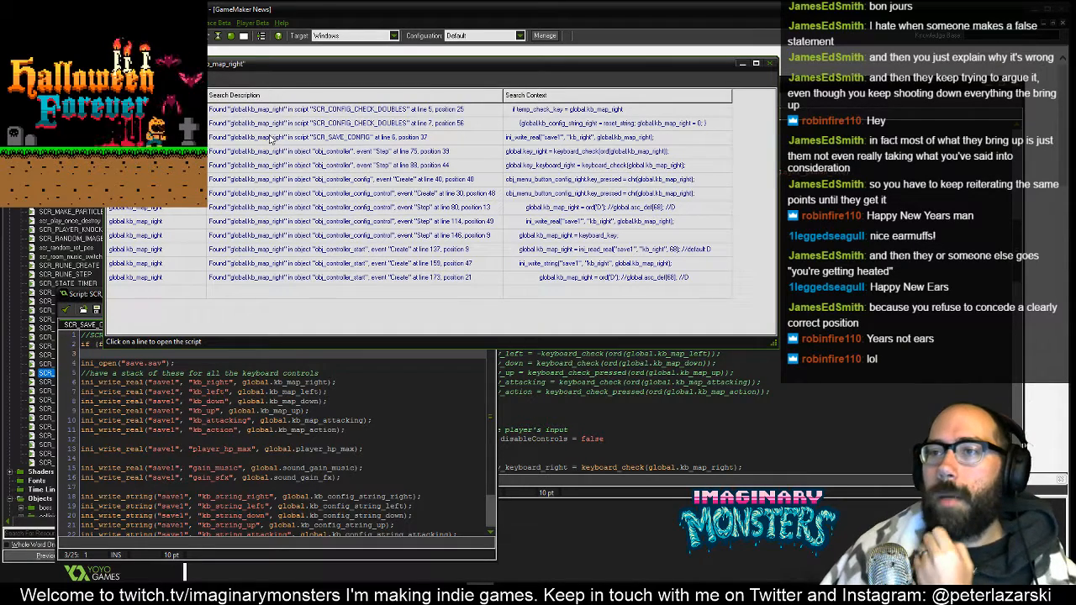
{"action": "double_click", "coordinate": [318, 116]}
{"action": "left_click_drag", "start_coordinate": [206, 9], "coordinate": [419, 259]}
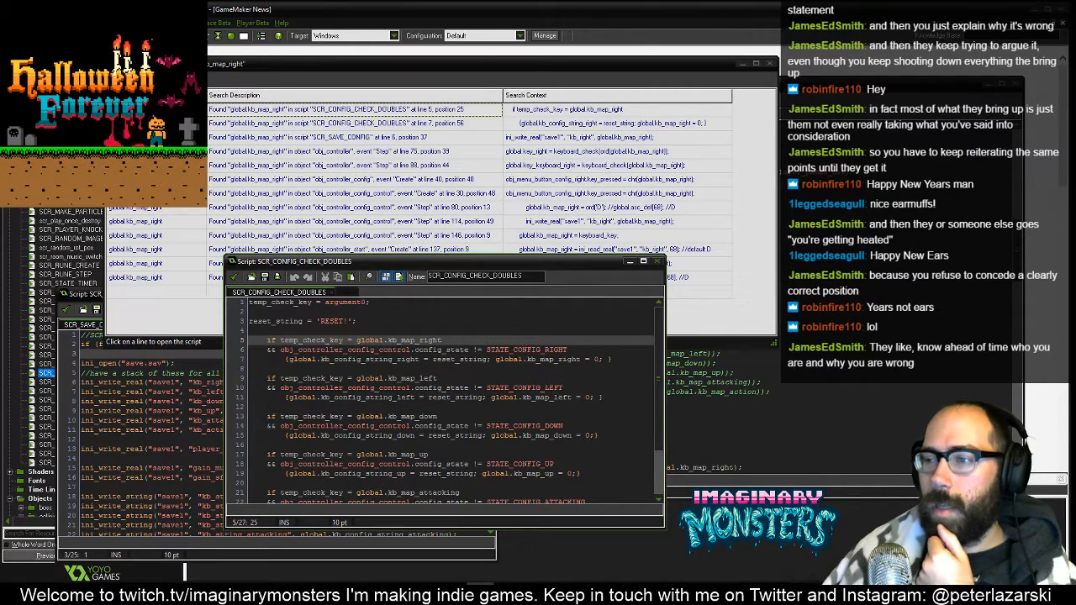
{"action": "left_click", "coordinate": [841, 325]}
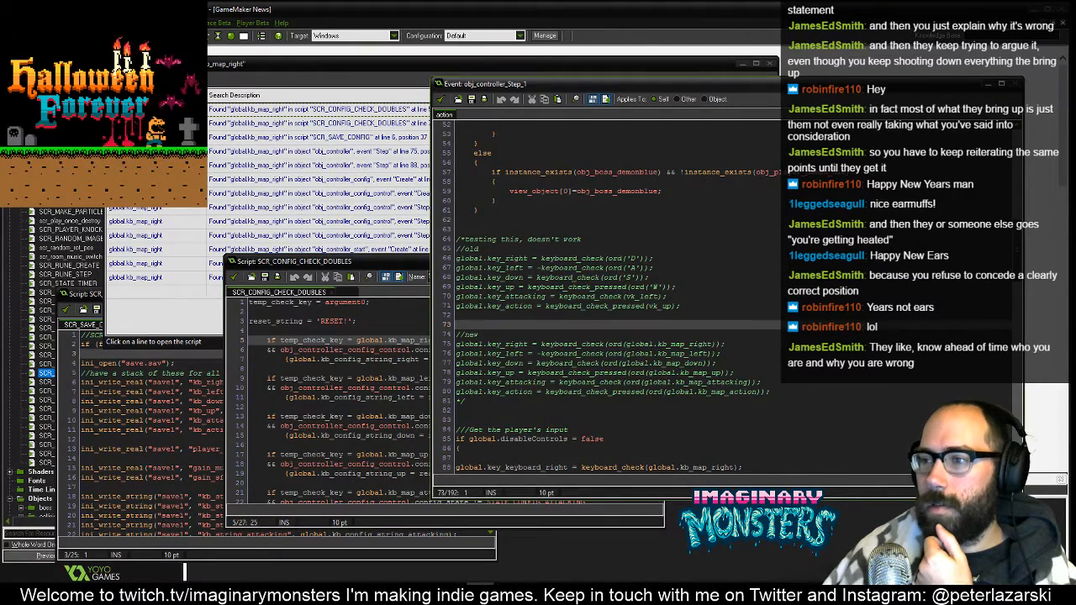
{"action": "left_click", "coordinate": [353, 312]}
{"action": "scroll", "coordinate": [446, 400], "scroll_direction": "down", "scroll_amount": 2}
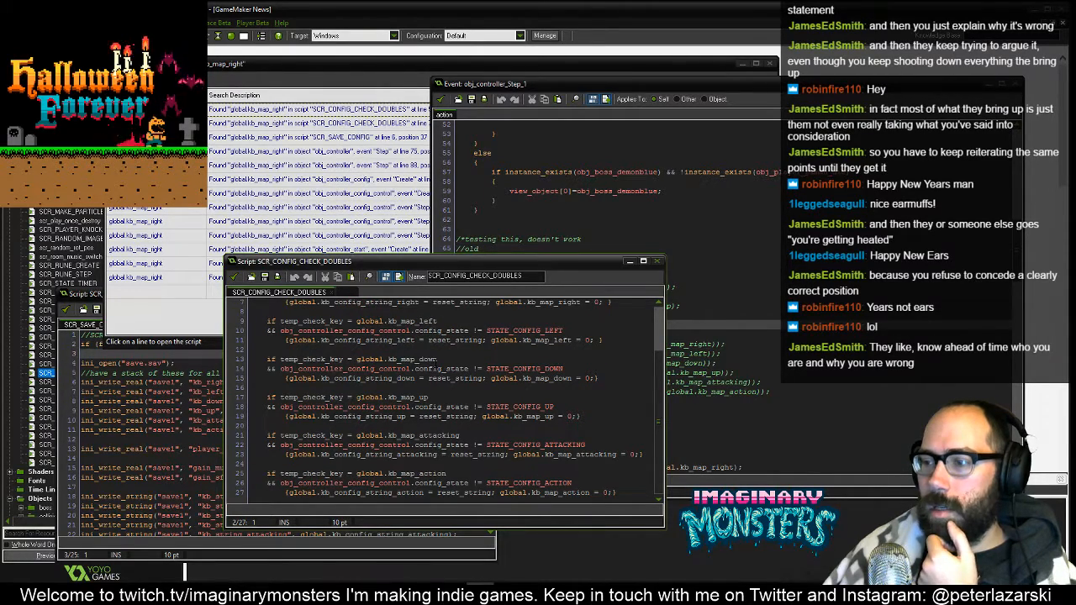
{"action": "scroll", "coordinate": [446, 399], "scroll_direction": "up", "scroll_amount": 2}
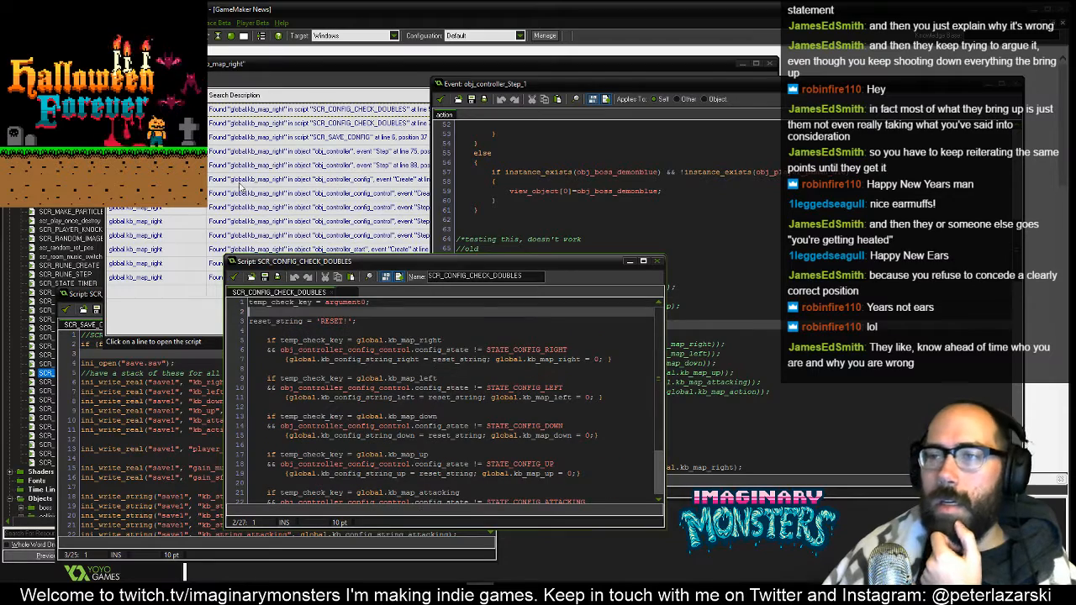
Open the obj_controller_start Create event from its line 137 search result and examine the globalvar declarations for the keyboard controls
{"action": "left_click", "coordinate": [248, 64]}
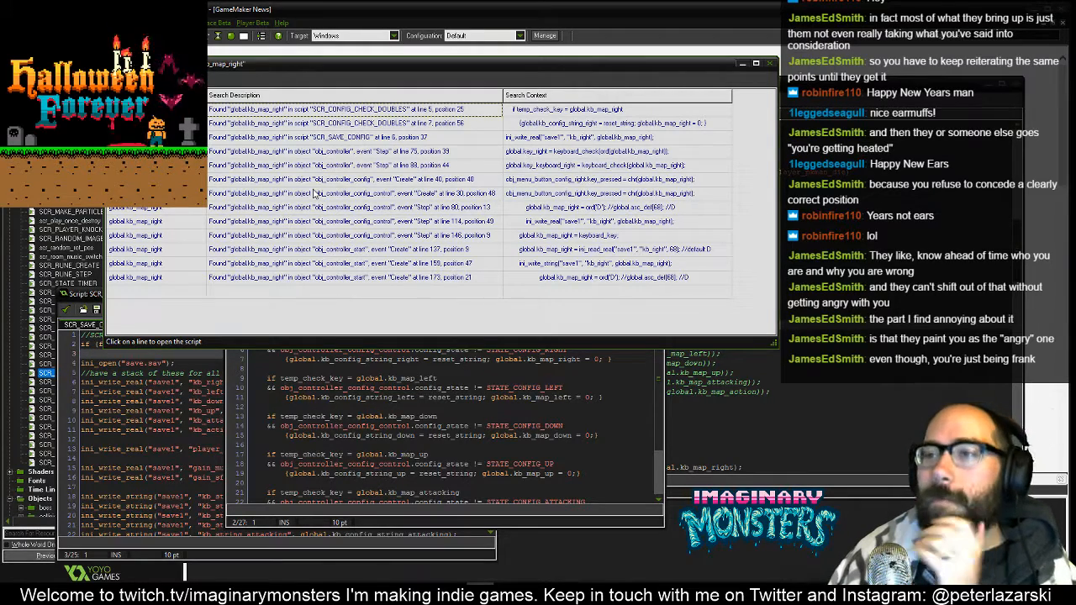
{"action": "left_click", "coordinate": [359, 250]}
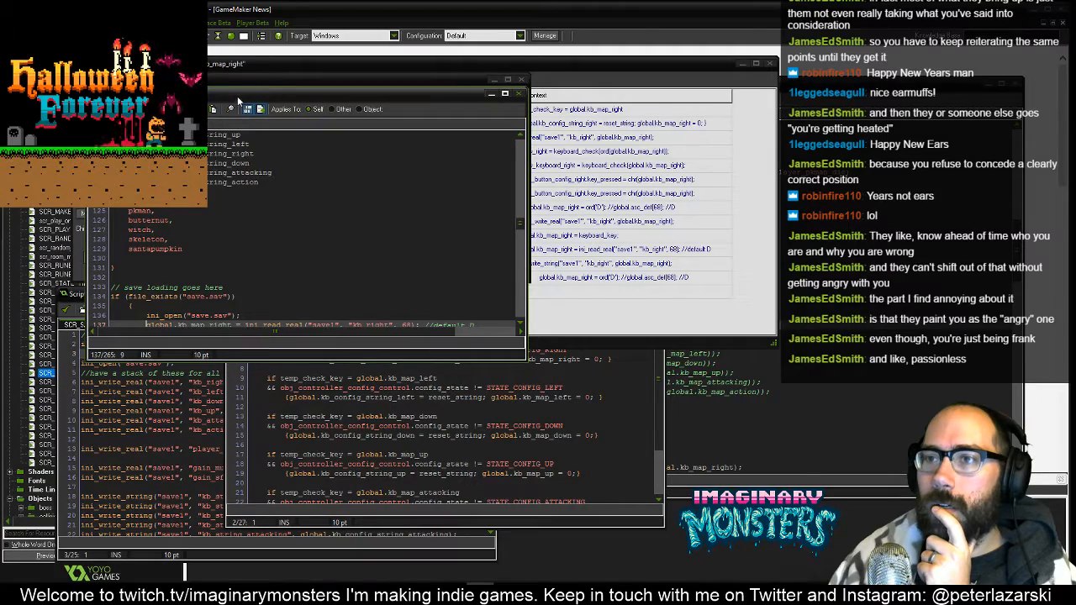
{"action": "left_click_drag", "start_coordinate": [227, 100], "coordinate": [370, 185]}
{"action": "scroll", "coordinate": [446, 320], "scroll_direction": "up", "scroll_amount": 9}
{"action": "scroll", "coordinate": [446, 320], "scroll_direction": "up", "scroll_amount": 5}
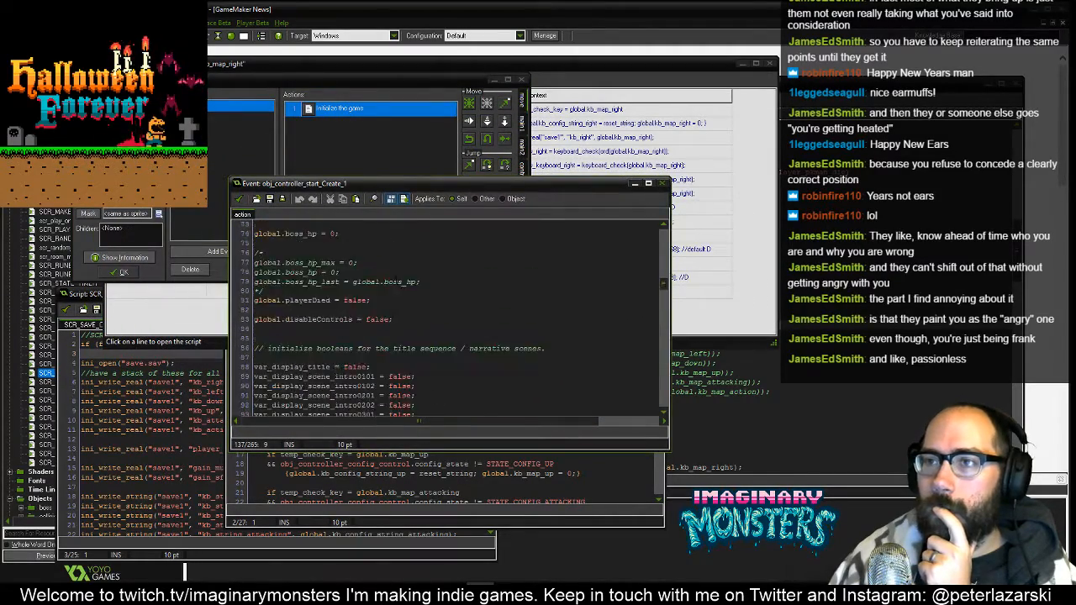
{"action": "scroll", "coordinate": [399, 271], "scroll_direction": "down", "scroll_amount": 9}
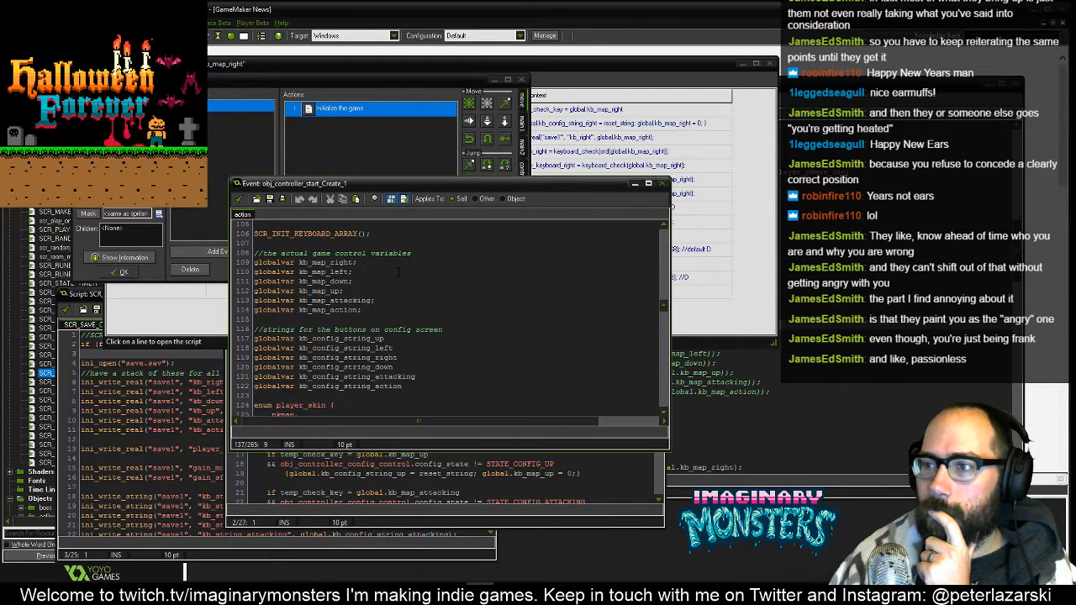
{"action": "scroll", "coordinate": [399, 272], "scroll_direction": "down", "scroll_amount": 4}
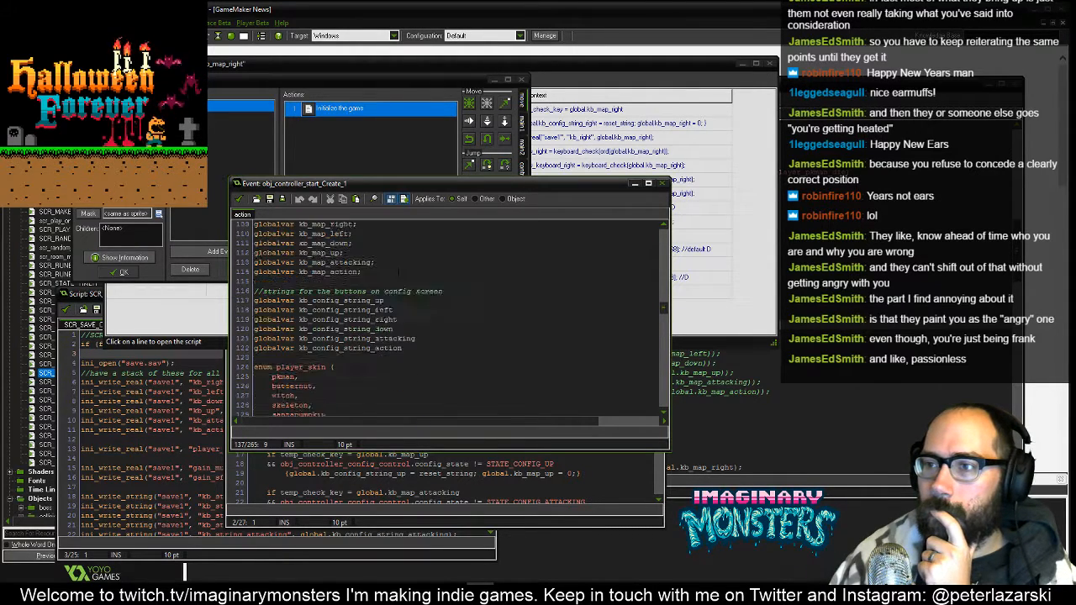
{"action": "scroll", "coordinate": [351, 266], "scroll_direction": "up", "scroll_amount": 5}
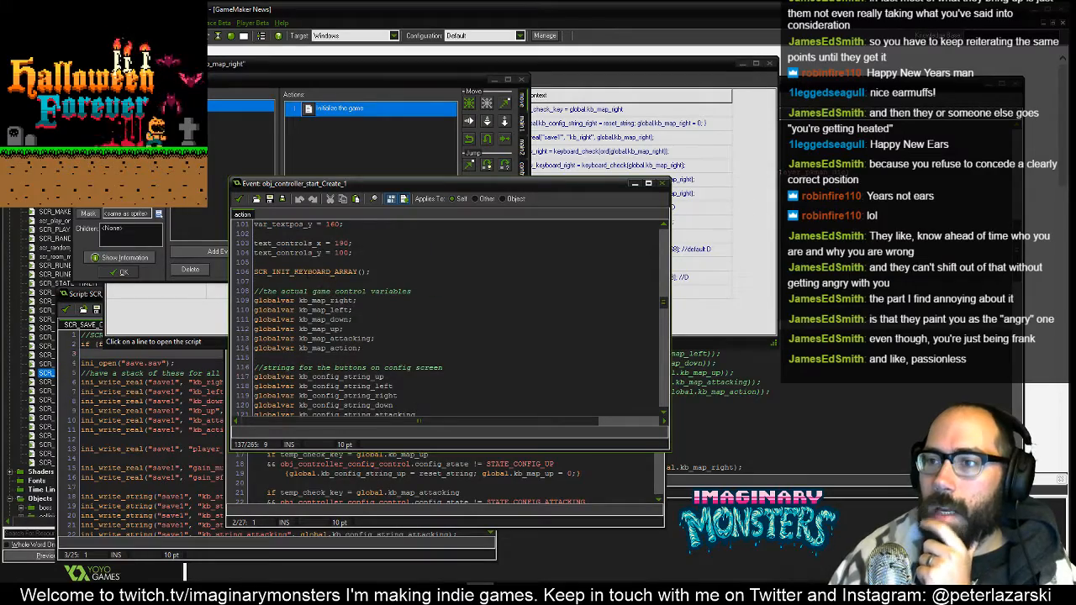
Look up the globalvar keyword in the GameMaker help, read its section on the Global Variables page, and close the help
{"action": "middle_click", "coordinate": [276, 301]}
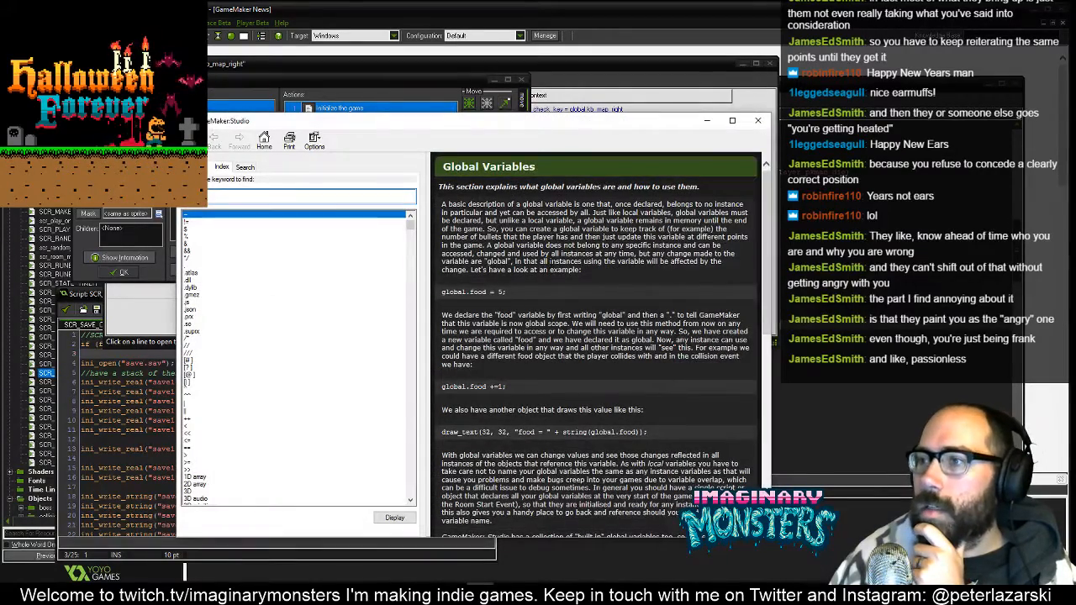
{"action": "scroll", "coordinate": [562, 268], "scroll_direction": "down", "scroll_amount": 10}
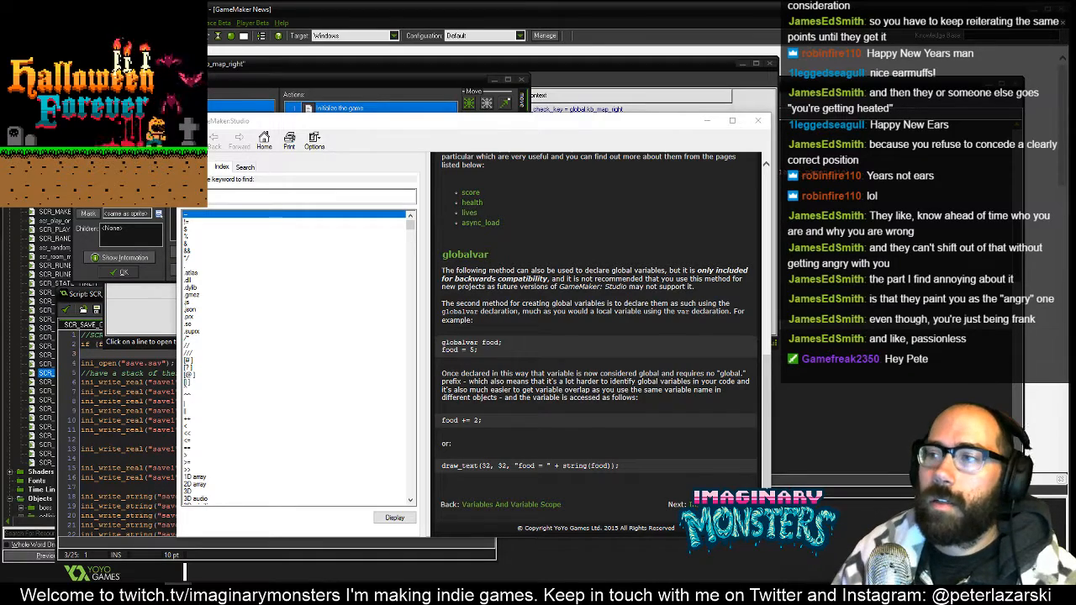
{"action": "left_click", "coordinate": [758, 120]}
Move the obj_controller_start Create code window clear of the others and review the kb_map declarations down to the save-loading section
{"action": "left_click_drag", "start_coordinate": [448, 189], "coordinate": [659, 270]}
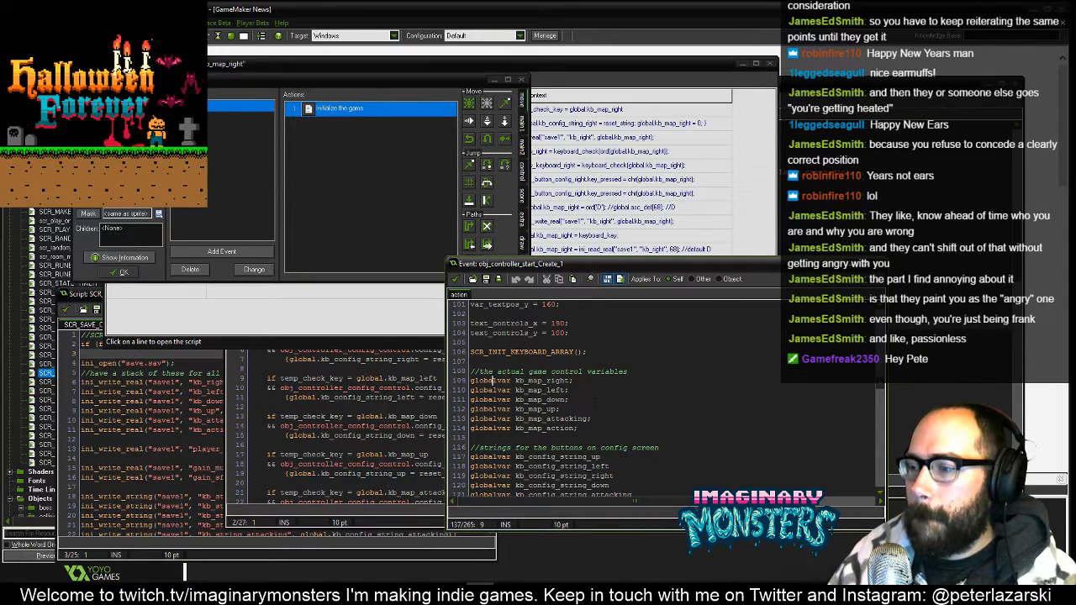
{"action": "left_click", "coordinate": [494, 381]}
{"action": "scroll", "coordinate": [592, 397], "scroll_direction": "down", "scroll_amount": 2}
{"action": "scroll", "coordinate": [598, 389], "scroll_direction": "up", "scroll_amount": 1}
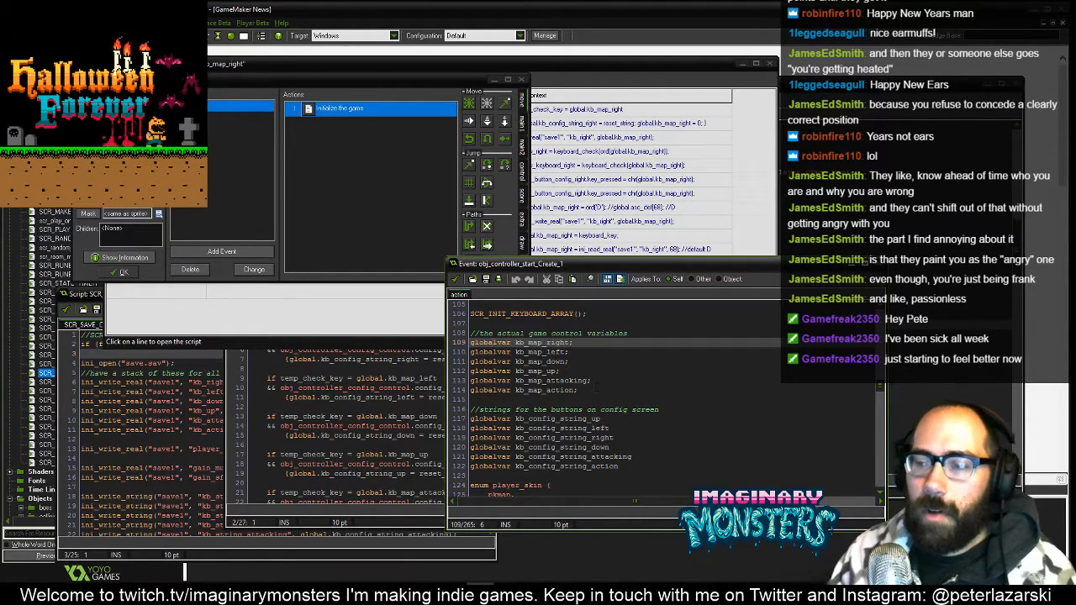
{"action": "left_click_drag", "start_coordinate": [570, 263], "coordinate": [576, 255]}
{"action": "scroll", "coordinate": [623, 395], "scroll_direction": "down", "scroll_amount": 10}
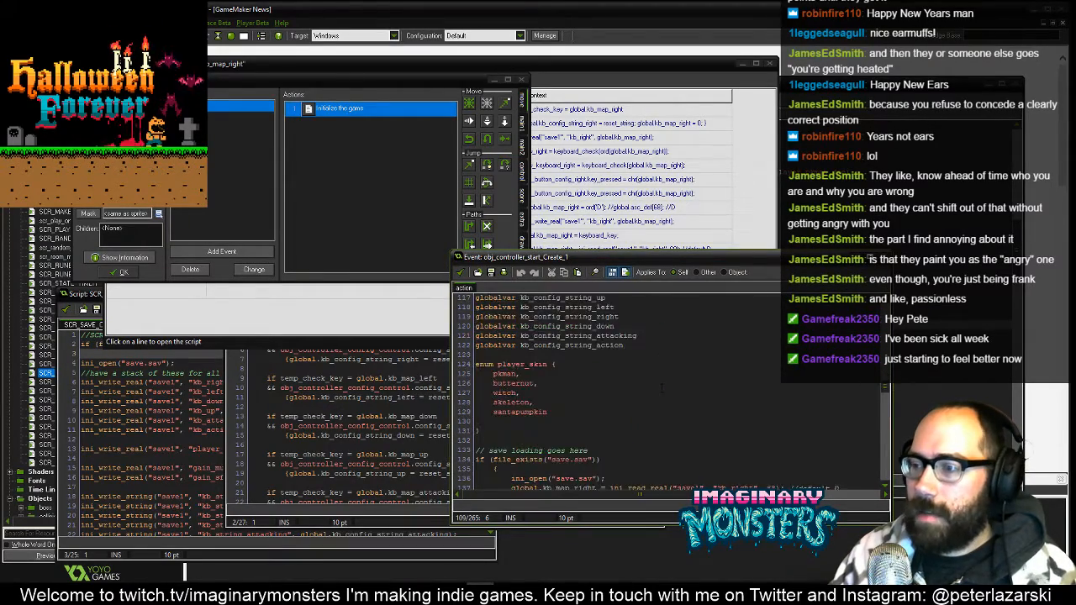
{"action": "scroll", "coordinate": [664, 395], "scroll_direction": "up", "scroll_amount": 7}
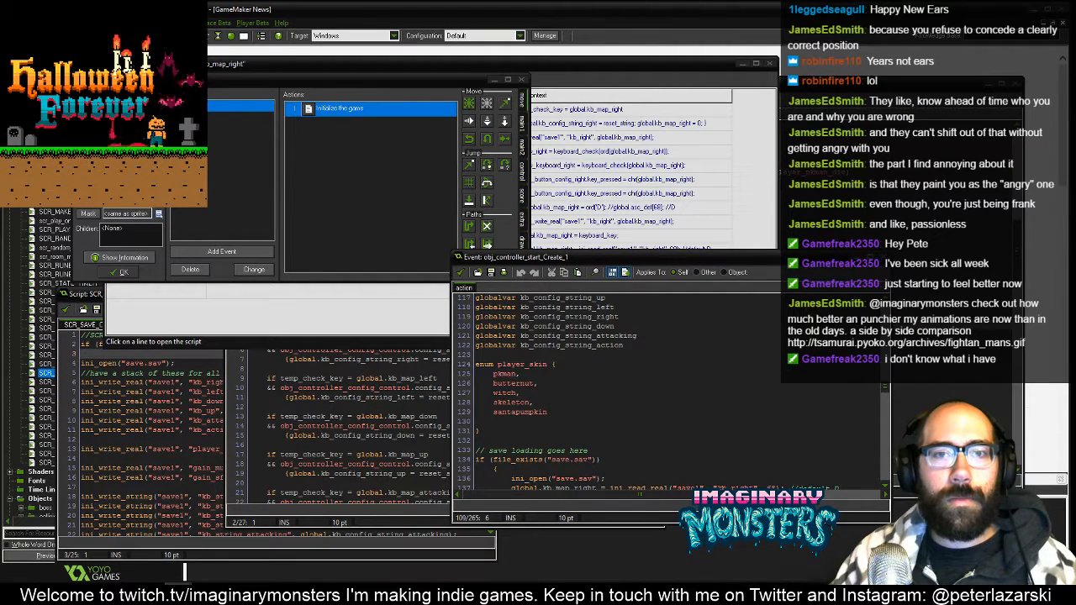
View fightan_mans.gif in the web browser, enlarge it to inspect the animation, and close its tab
{"action": "left_click_drag", "start_coordinate": [0, 185], "coordinate": [483, 123]}
{"action": "key", "text": "ctrl+plus"}
{"action": "key", "text": "ctrl+plus"}
{"action": "key", "text": "ctrl+plus"}
{"action": "key", "text": "ctrl+plus"}
{"action": "key", "text": "ctrl+plus"}
{"action": "key", "text": "ctrl+plus"}
{"action": "key", "text": "ctrl+plus"}
{"action": "key", "text": "ctrl+plus"}
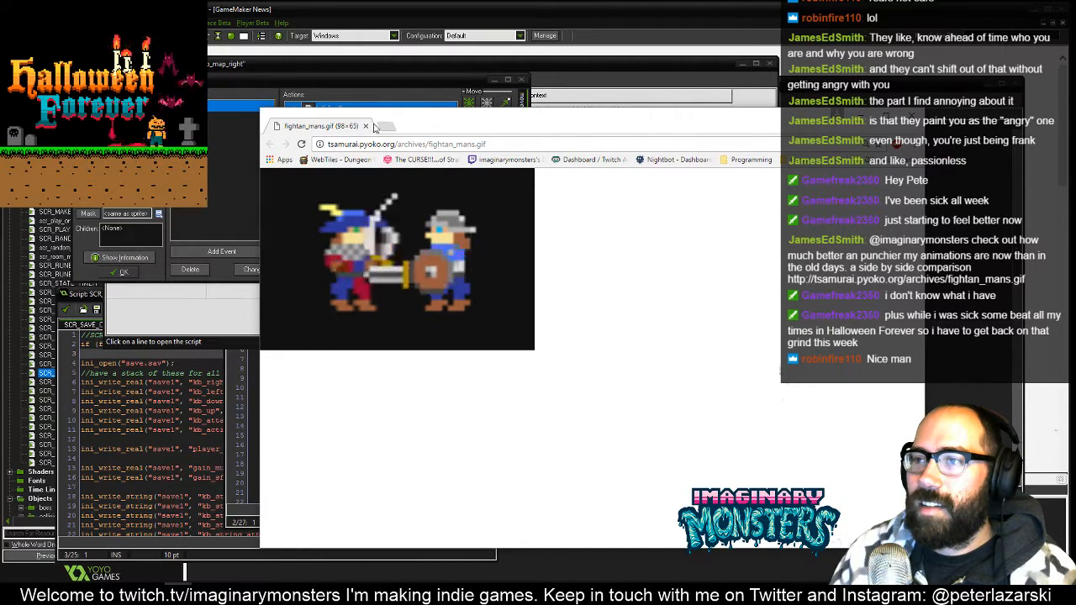
{"action": "left_click", "coordinate": [366, 126]}
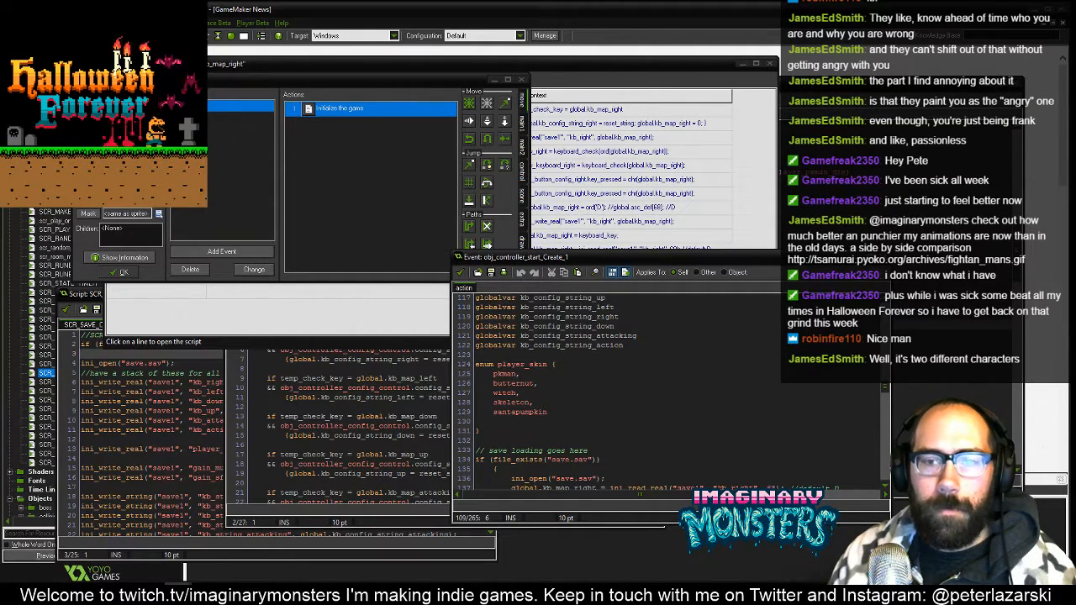
Set the obj_controller_start Create code beside SCR_SAVE_CONFIG and review the script's ini_write_real and ini_write_string lines for the keyboard controls
{"action": "left_click_drag", "start_coordinate": [602, 254], "coordinate": [665, 279]}
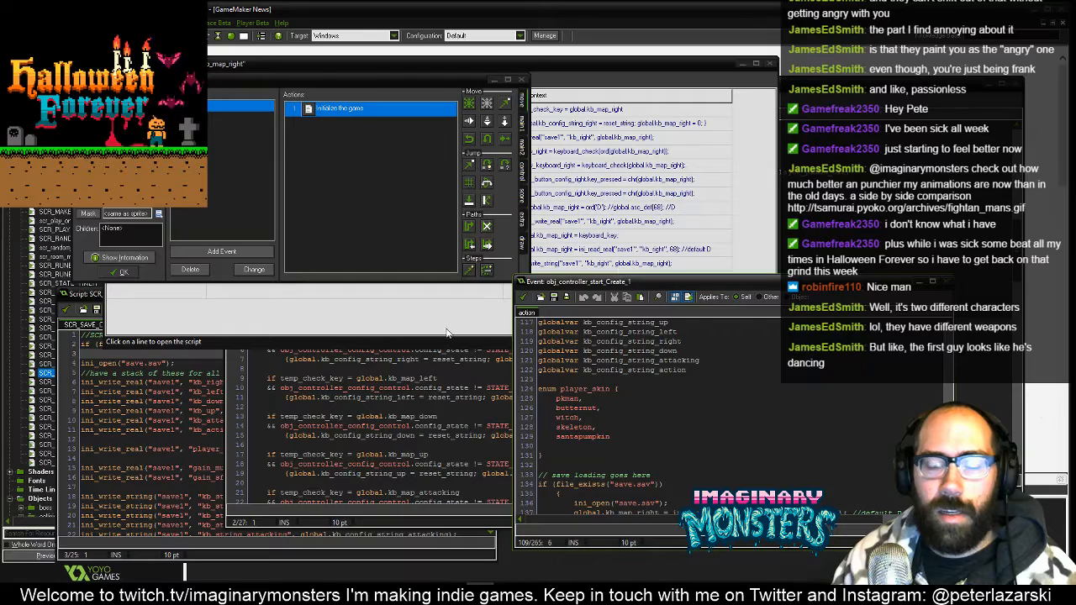
{"action": "left_click_drag", "start_coordinate": [604, 286], "coordinate": [636, 299]}
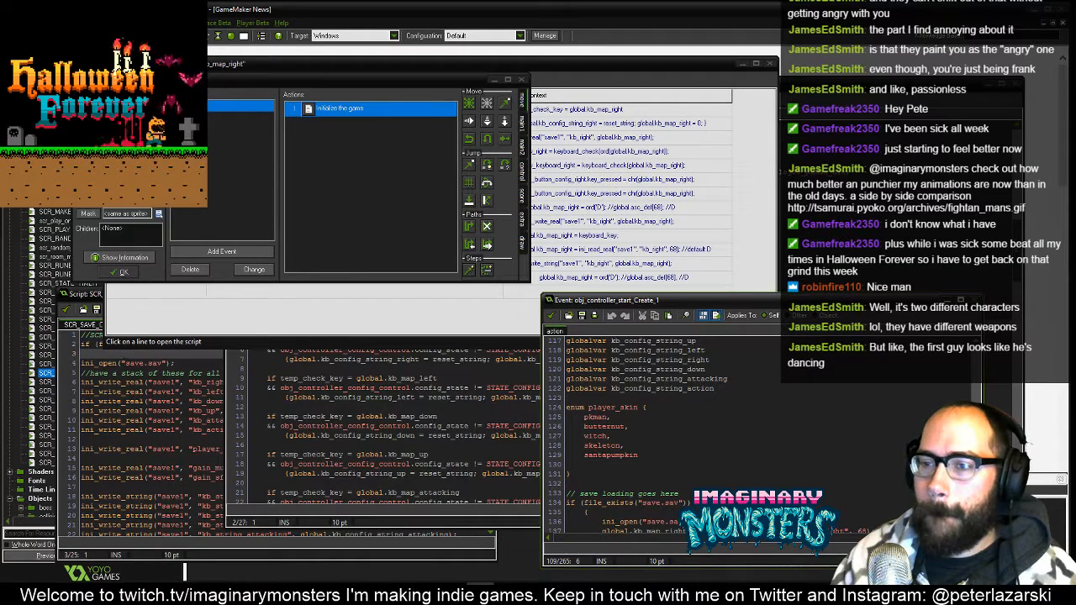
{"action": "left_click", "coordinate": [171, 355]}
{"action": "left_click", "coordinate": [184, 373]}
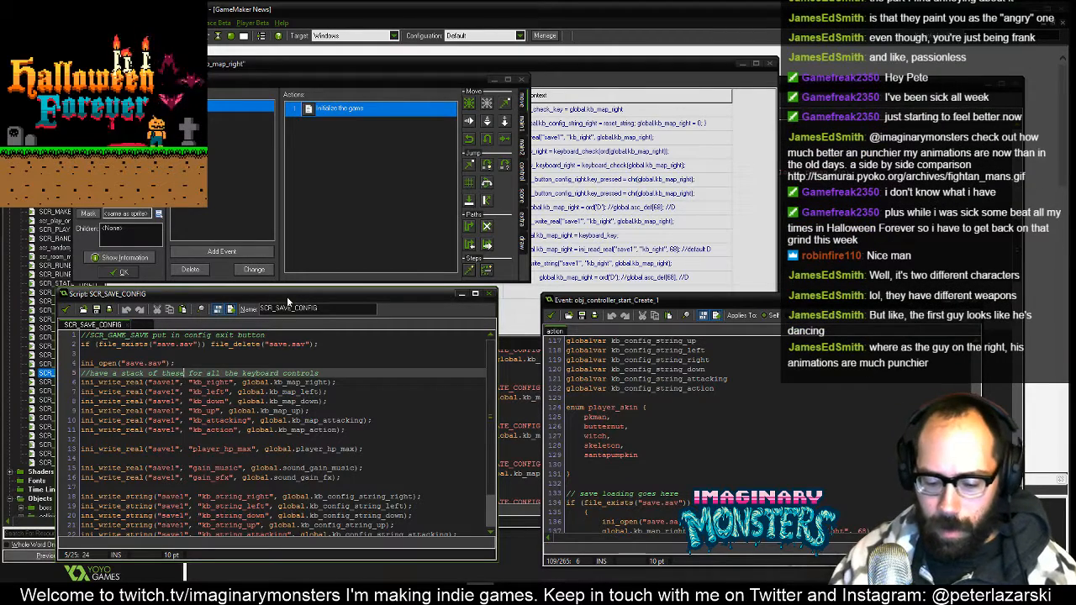
{"action": "left_click", "coordinate": [319, 382]}
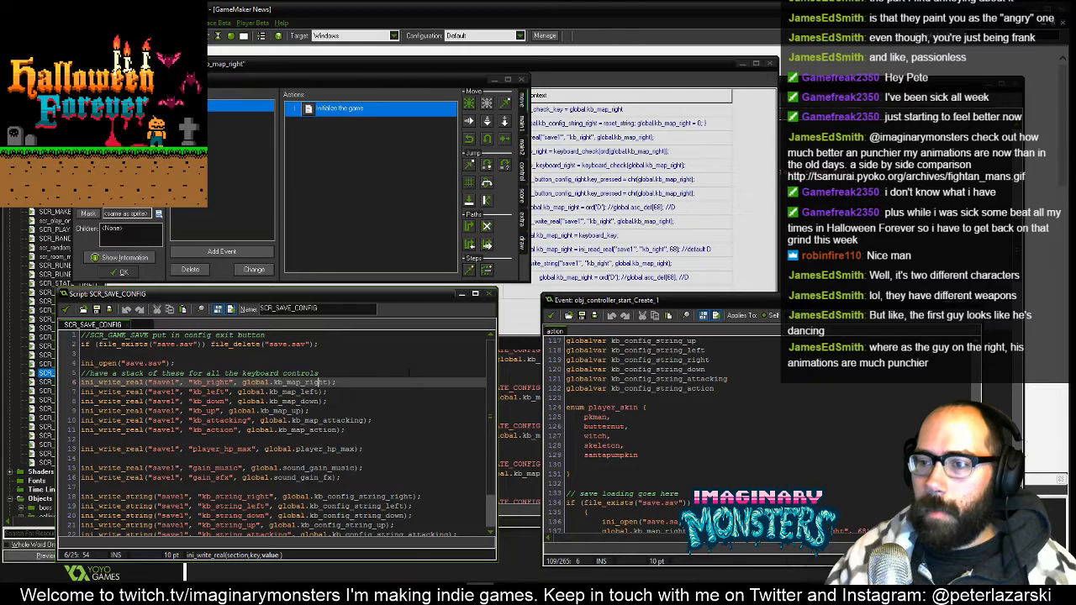
{"action": "scroll", "coordinate": [409, 372], "scroll_direction": "down", "scroll_amount": 1}
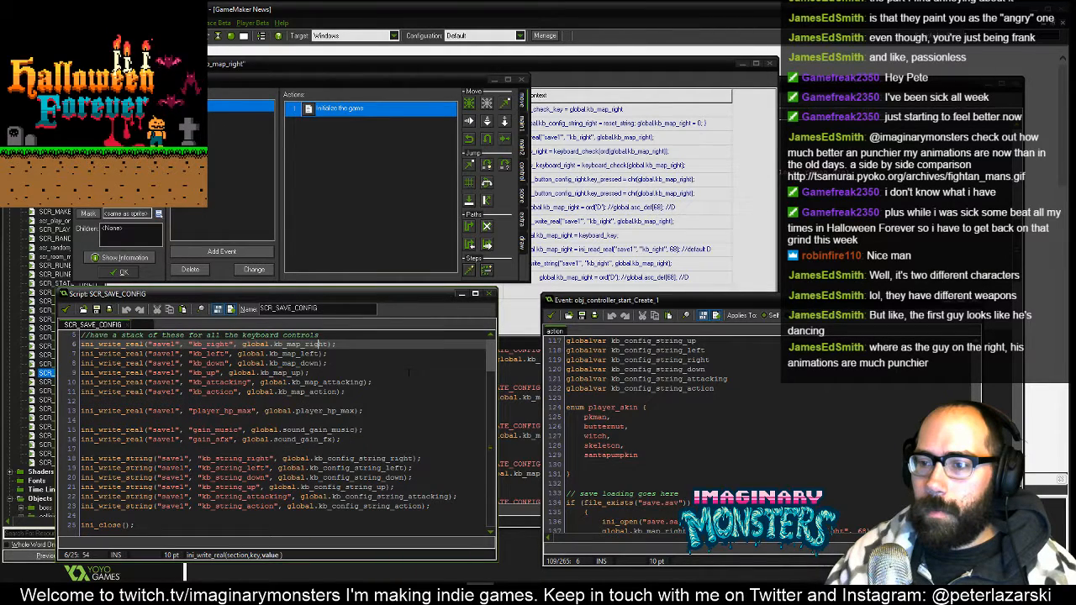
{"action": "scroll", "coordinate": [409, 372], "scroll_direction": "up", "scroll_amount": 1}
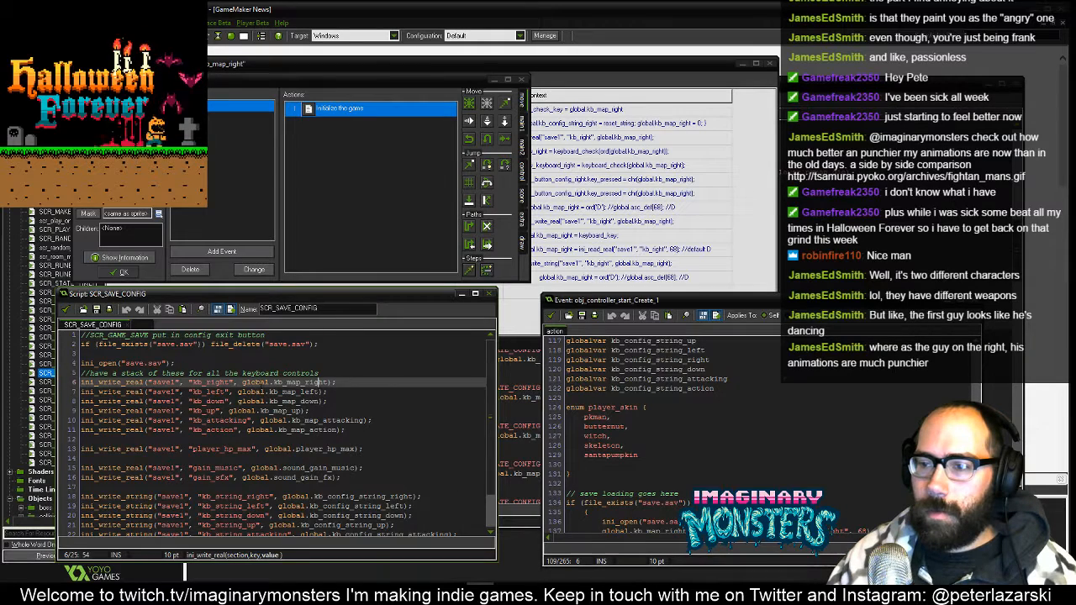
Try renaming global.kb_map_right to global.kb_key_map_right in the kb_right line of SCR_SAVE_CONFIG
{"action": "left_click", "coordinate": [286, 383]}
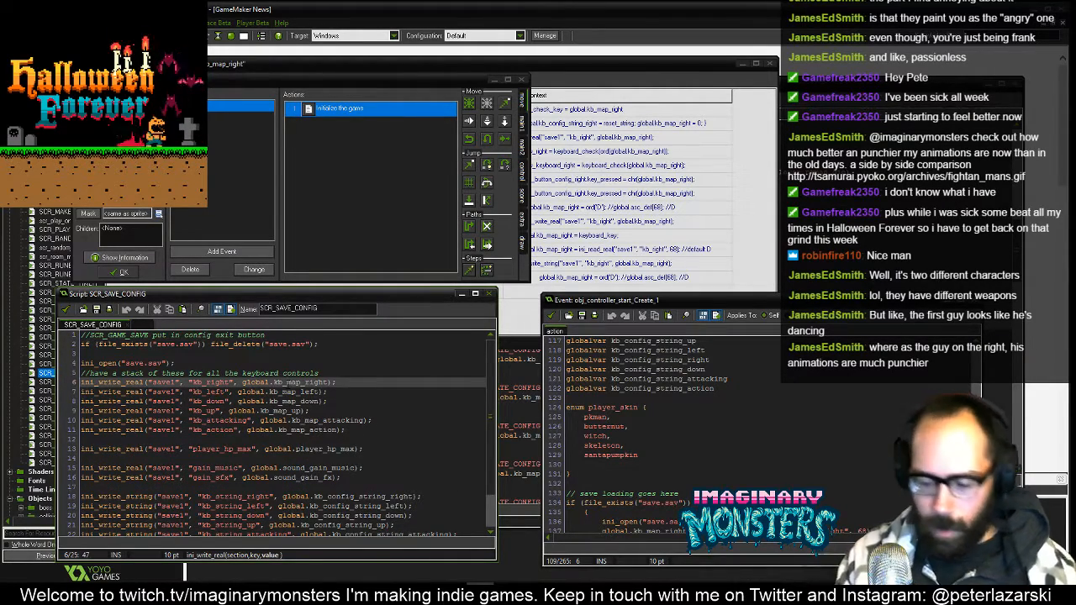
{"action": "type", "text": "con"}
{"action": "key", "text": "BackSpace"}
{"action": "key", "text": "BackSpace"}
{"action": "key", "text": "BackSpace"}
{"action": "type", "text": "key_"}
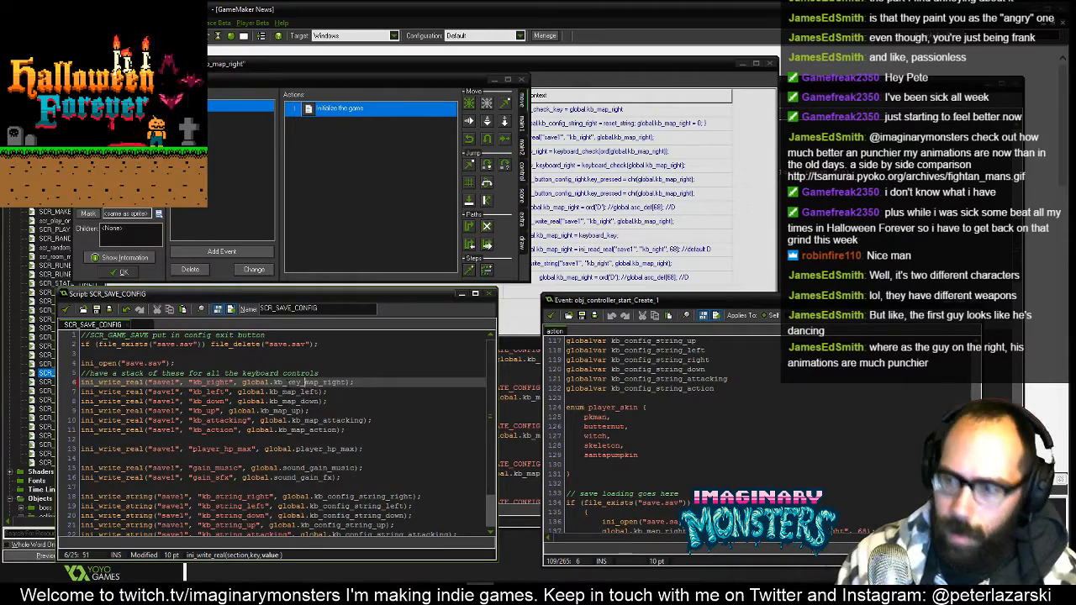
Bring forward the obj_controller Step code and review it from the first line down to the player input section
{"action": "left_click", "coordinate": [795, 176]}
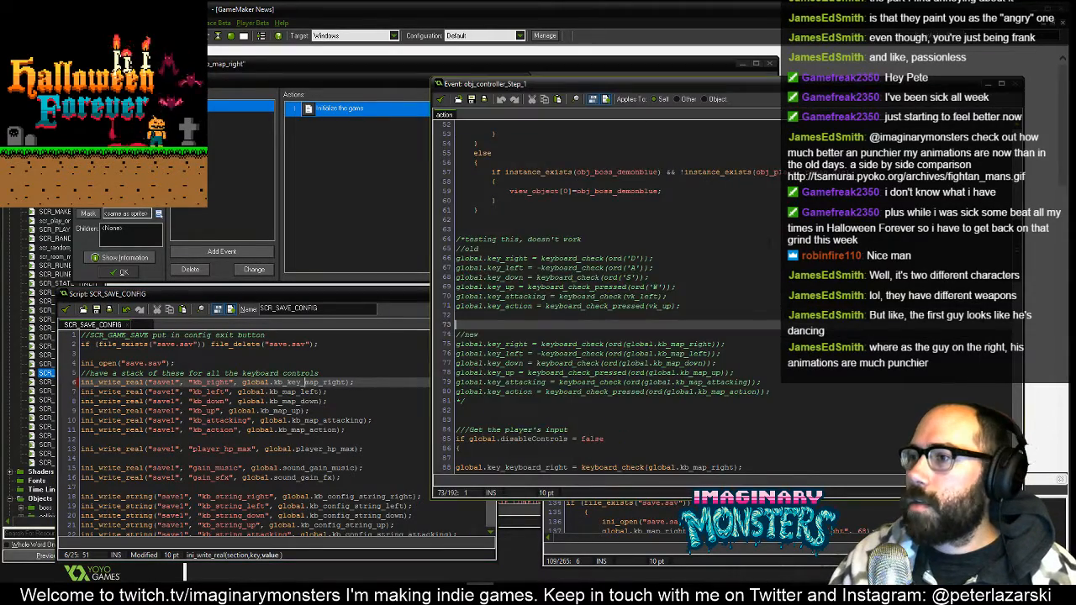
{"action": "scroll", "coordinate": [795, 176], "scroll_direction": "up", "scroll_amount": 10}
{"action": "scroll", "coordinate": [606, 294], "scroll_direction": "down", "scroll_amount": 12}
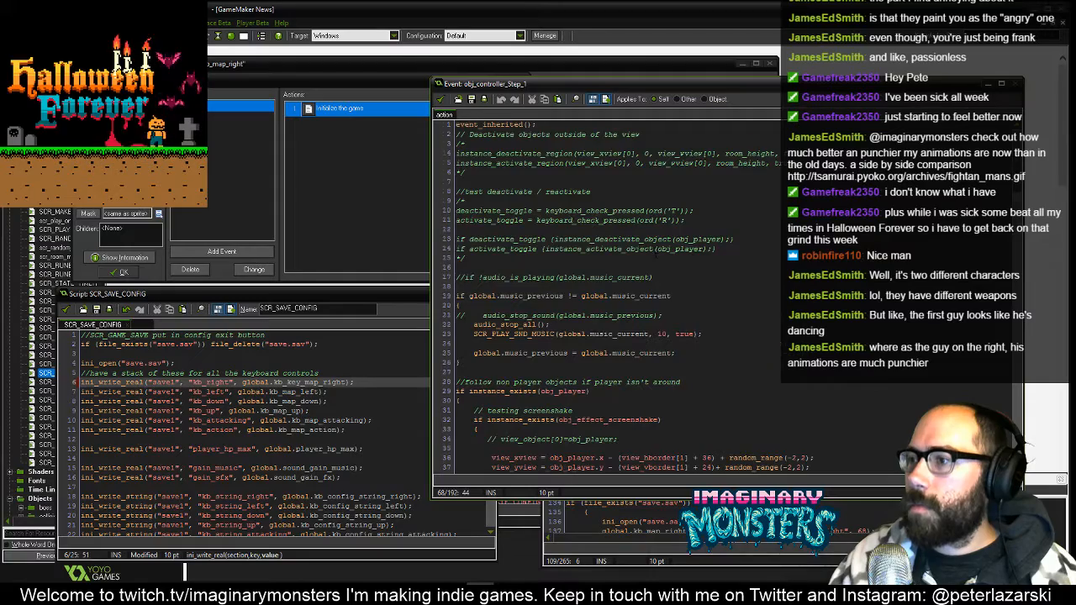
{"action": "scroll", "coordinate": [657, 249], "scroll_direction": "down", "scroll_amount": 13}
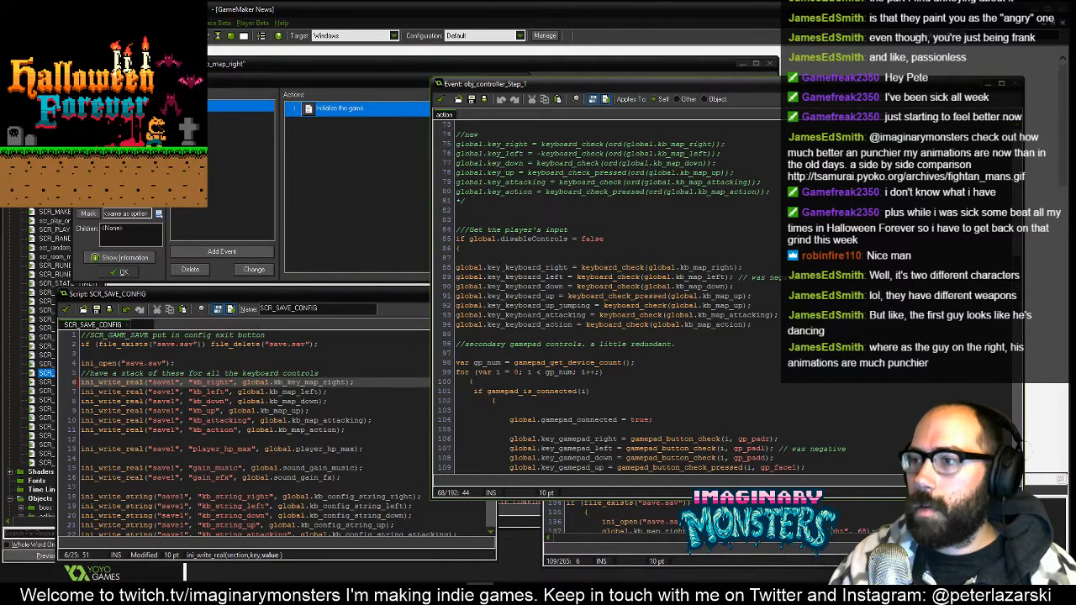
Undo the key_ insertion in the kb_right line of SCR_SAVE_CONFIG
{"action": "left_click", "coordinate": [334, 383]}
{"action": "key", "text": "ctrl+z"}
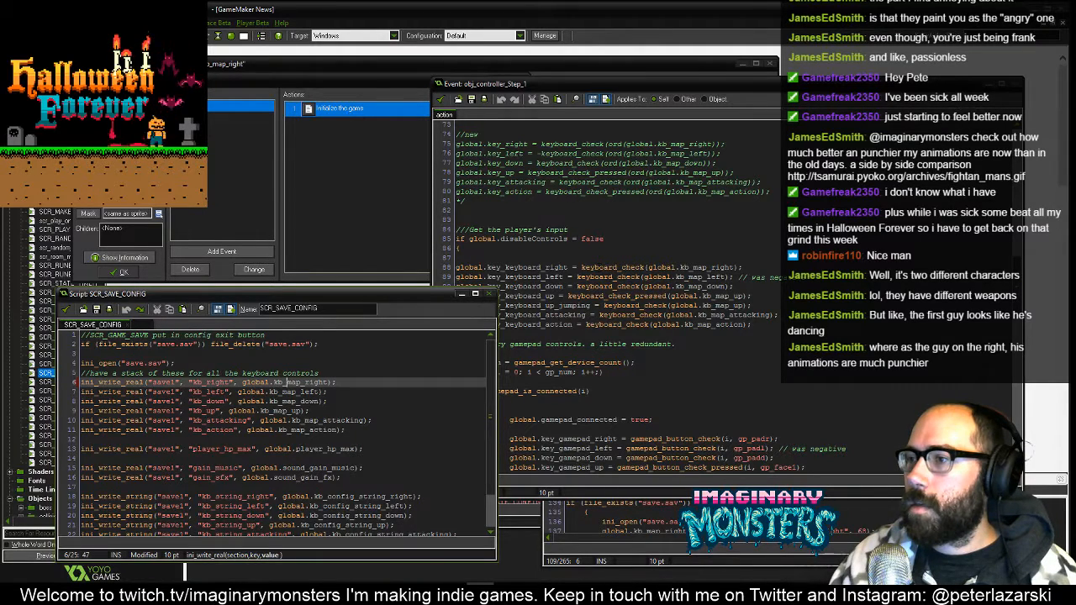
Examine the global.key_keyboard_right assignment and the gamepad section in the obj_controller Step code, and close that code window
{"action": "left_click", "coordinate": [540, 267]}
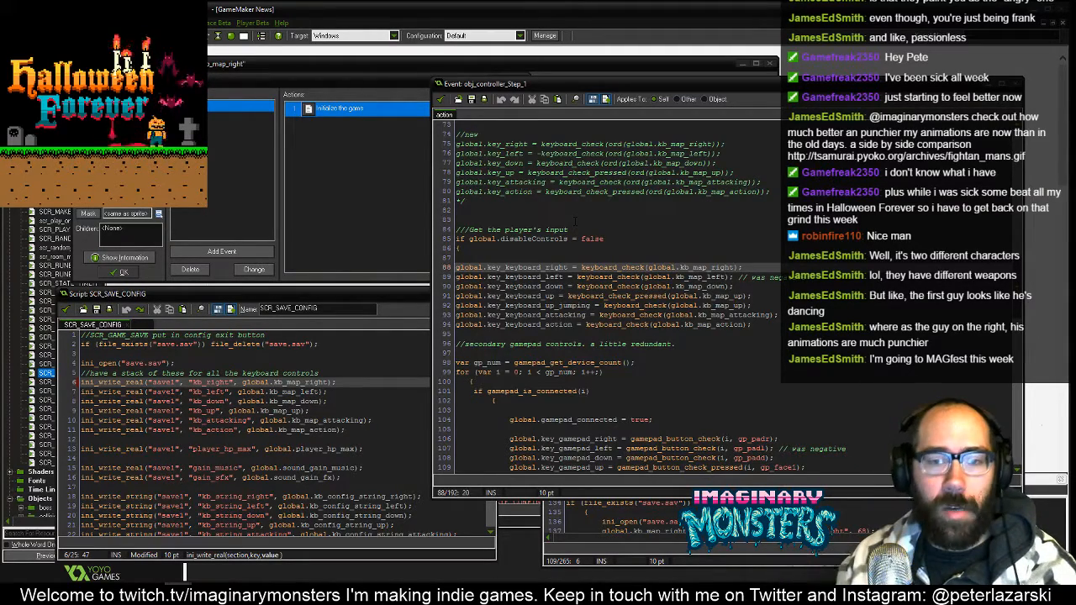
{"action": "left_click", "coordinate": [573, 268]}
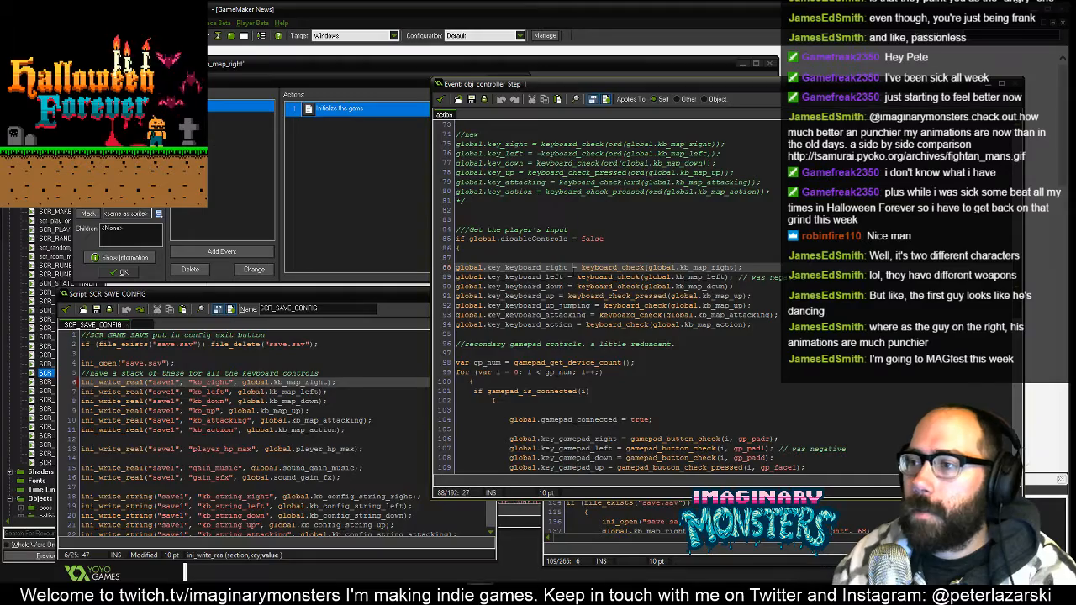
{"action": "scroll", "coordinate": [606, 294], "scroll_direction": "up", "scroll_amount": 7}
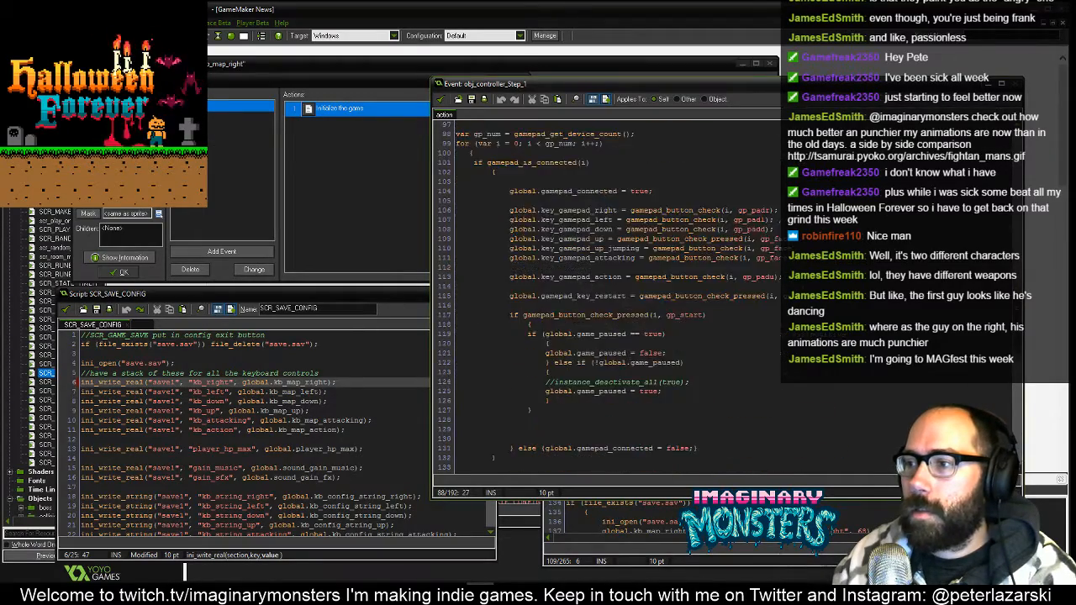
{"action": "left_click", "coordinate": [443, 101]}
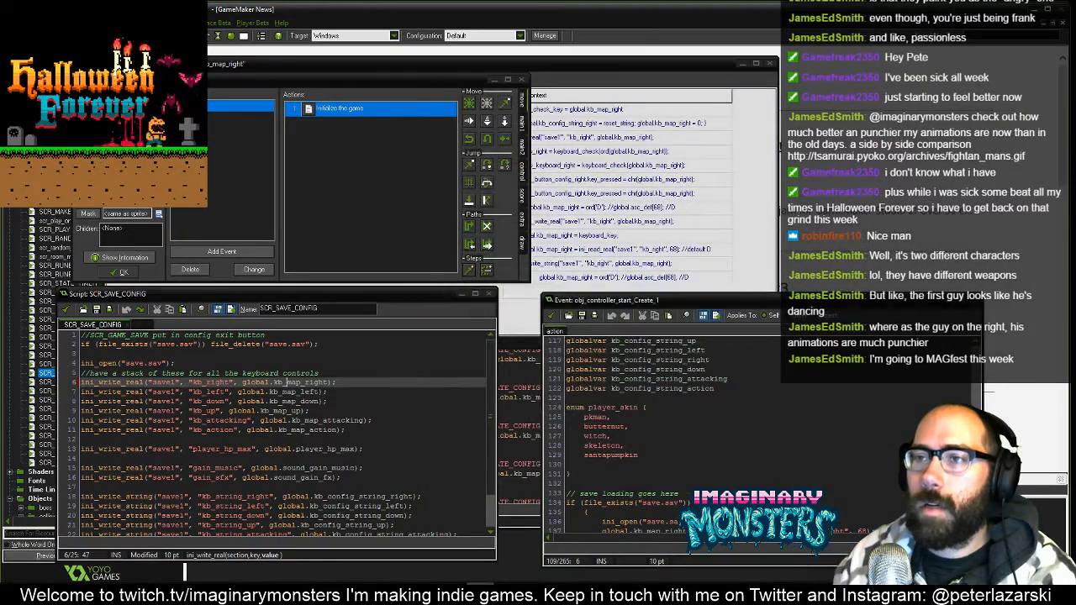
Raise the obj_controller_start Create code window and review its declarations down to the kb_map and kb_config_string globalvars
{"action": "left_click", "coordinate": [230, 107]}
{"action": "double_click", "coordinate": [308, 110]}
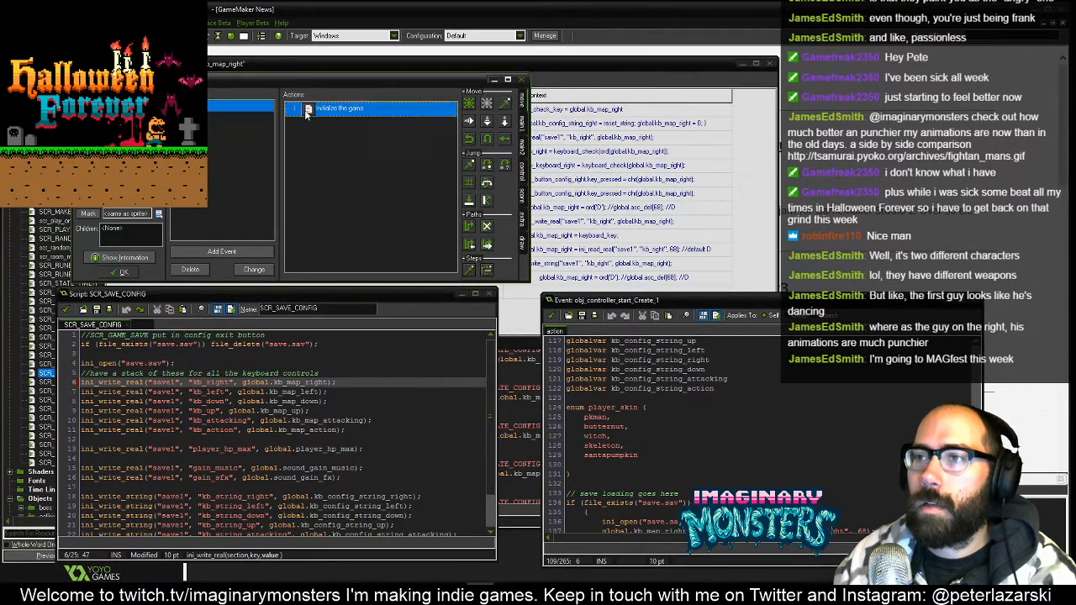
{"action": "scroll", "coordinate": [645, 294], "scroll_direction": "down", "scroll_amount": 5}
{"action": "left_click_drag", "start_coordinate": [644, 294], "coordinate": [647, 177]}
{"action": "scroll", "coordinate": [681, 253], "scroll_direction": "down", "scroll_amount": 20}
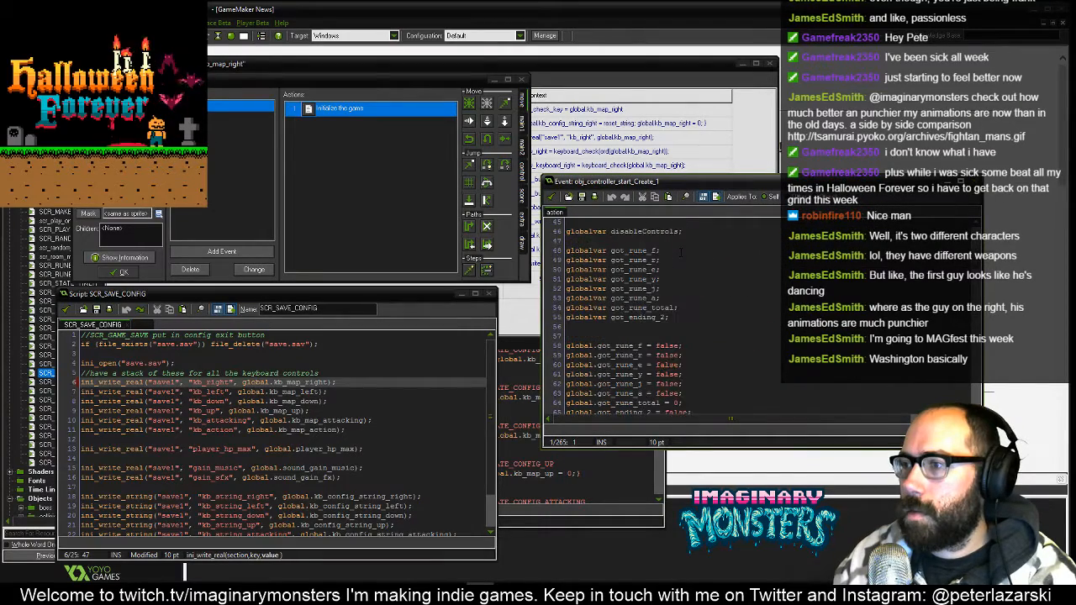
{"action": "scroll", "coordinate": [681, 260], "scroll_direction": "down", "scroll_amount": 9}
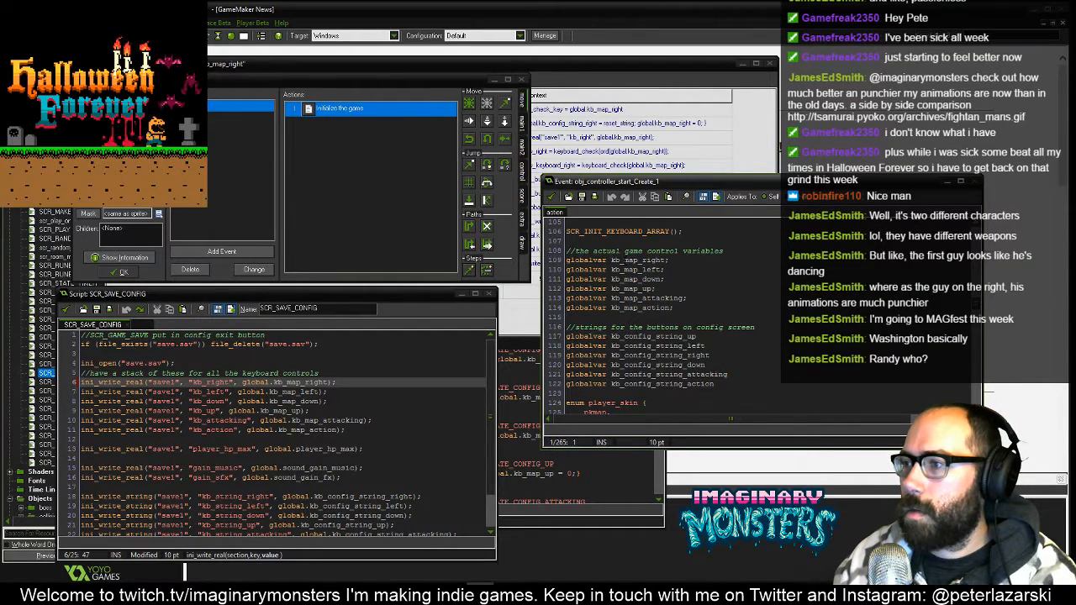
Widen the obj_controller_start Create code window and review the save-loading lines and the default controls assigned without a save file
{"action": "scroll", "coordinate": [654, 318], "scroll_direction": "down", "scroll_amount": 9}
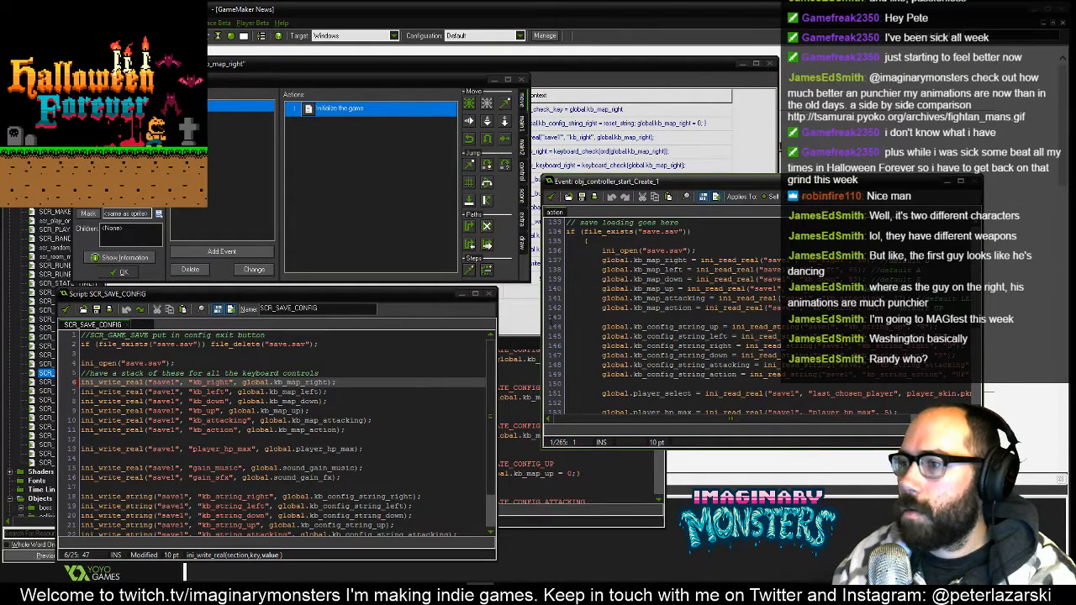
{"action": "left_click_drag", "start_coordinate": [543, 319], "coordinate": [404, 316]}
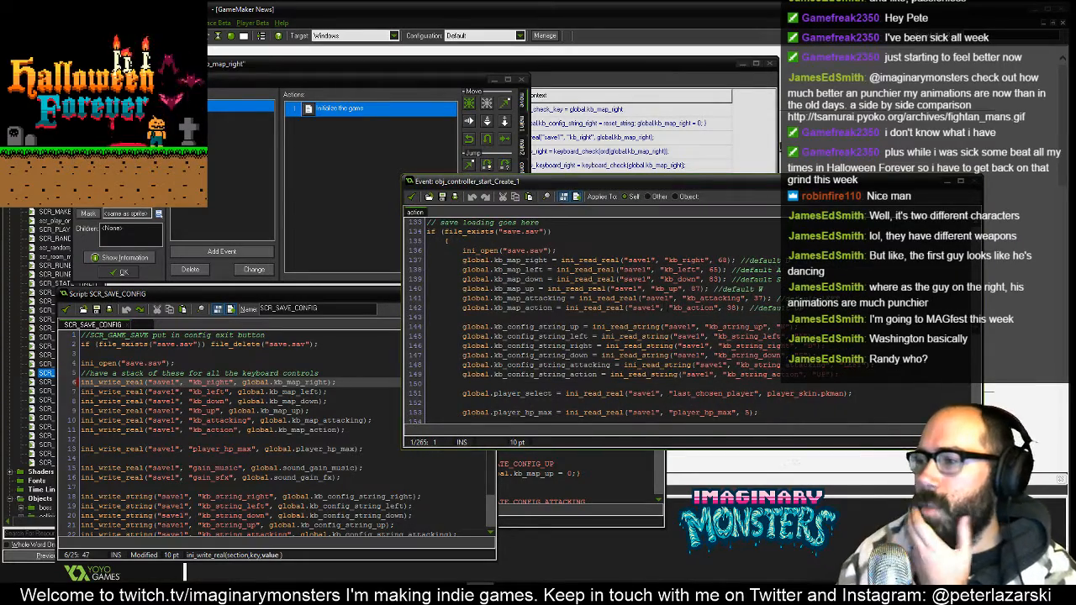
{"action": "scroll", "coordinate": [593, 320], "scroll_direction": "down", "scroll_amount": 12}
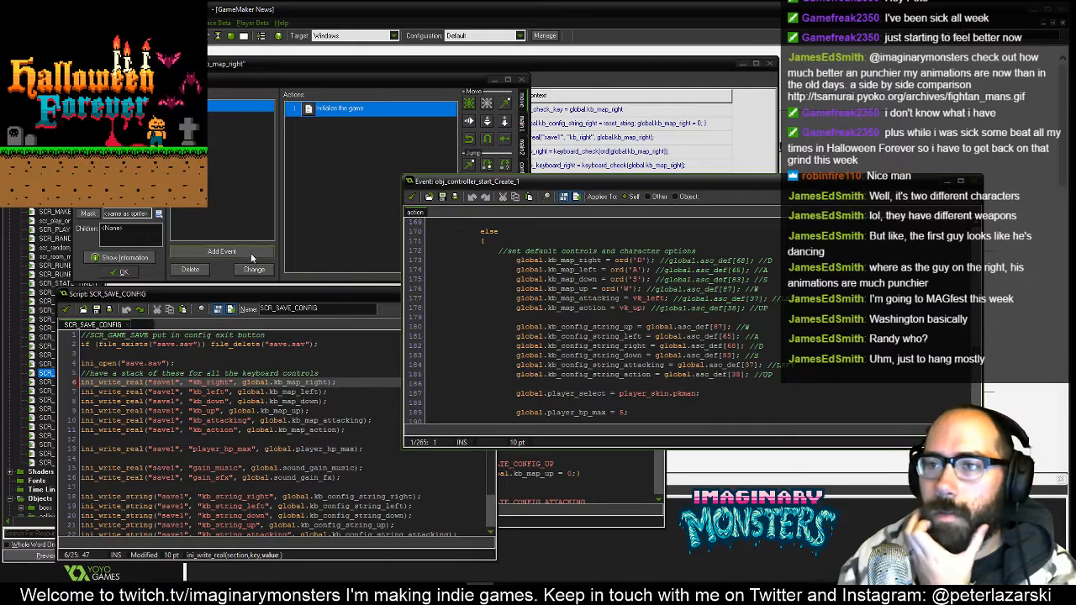
Open the obj_controller_start Step event code, look through it for keyboard handling, and close it
{"action": "left_click", "coordinate": [244, 117]}
{"action": "double_click", "coordinate": [302, 113]}
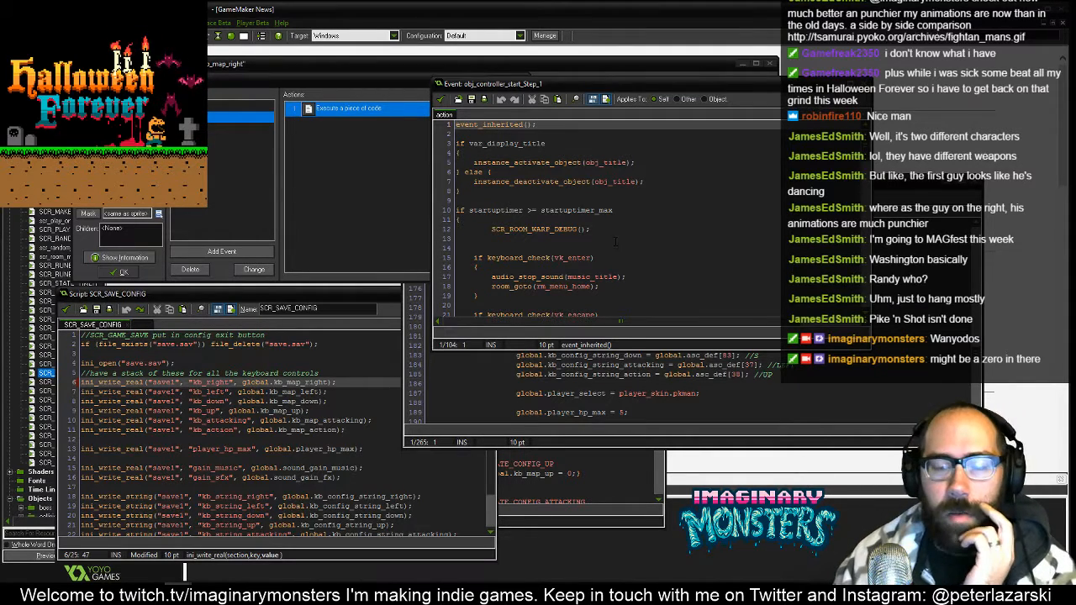
{"action": "left_click", "coordinate": [647, 230]}
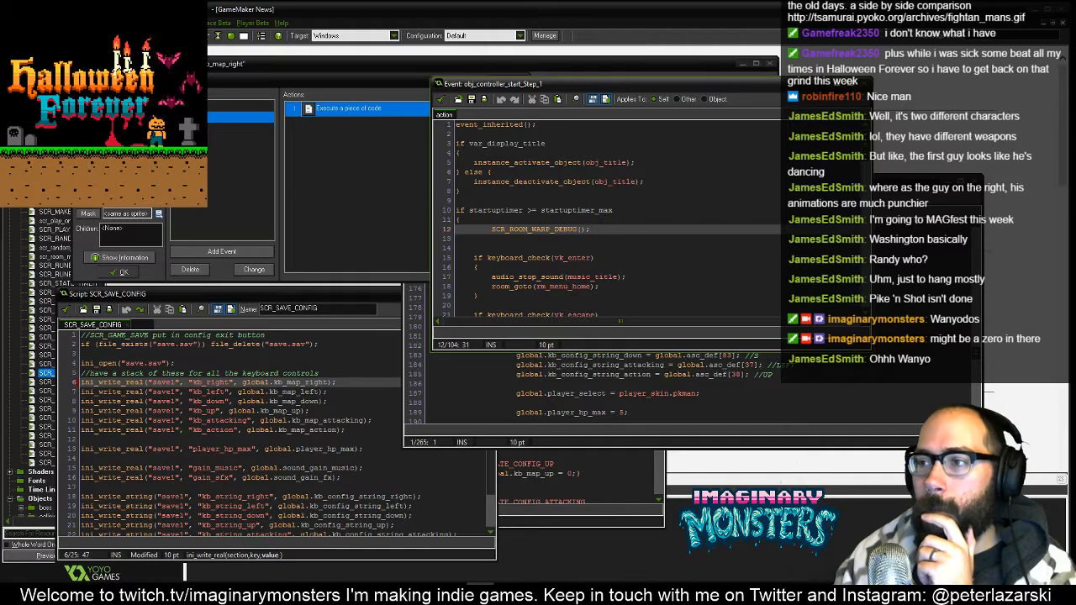
{"action": "scroll", "coordinate": [651, 227], "scroll_direction": "down", "scroll_amount": 3}
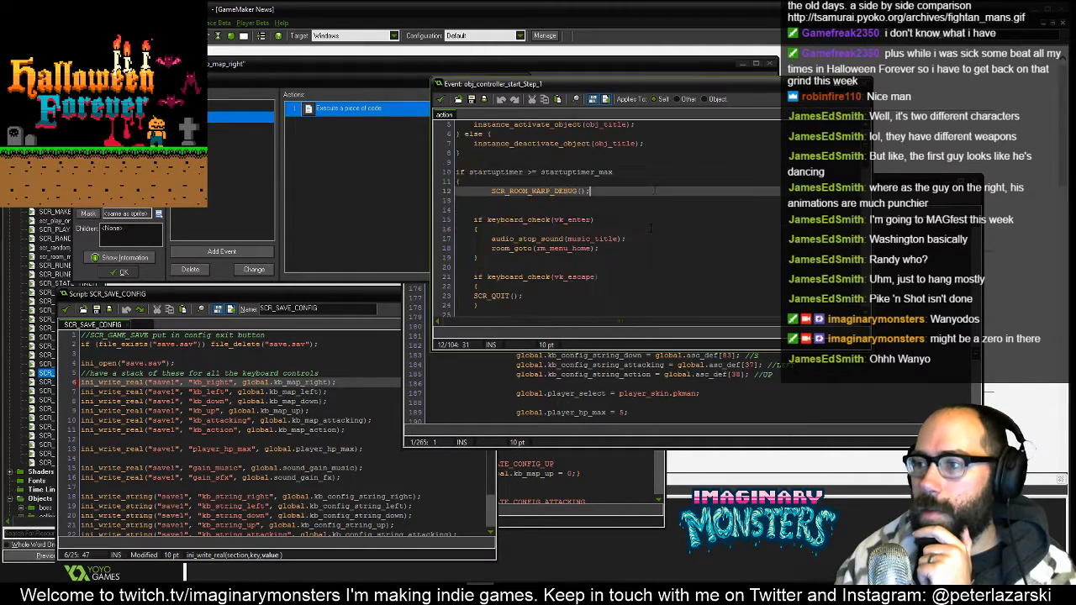
{"action": "scroll", "coordinate": [650, 227], "scroll_direction": "down", "scroll_amount": 20}
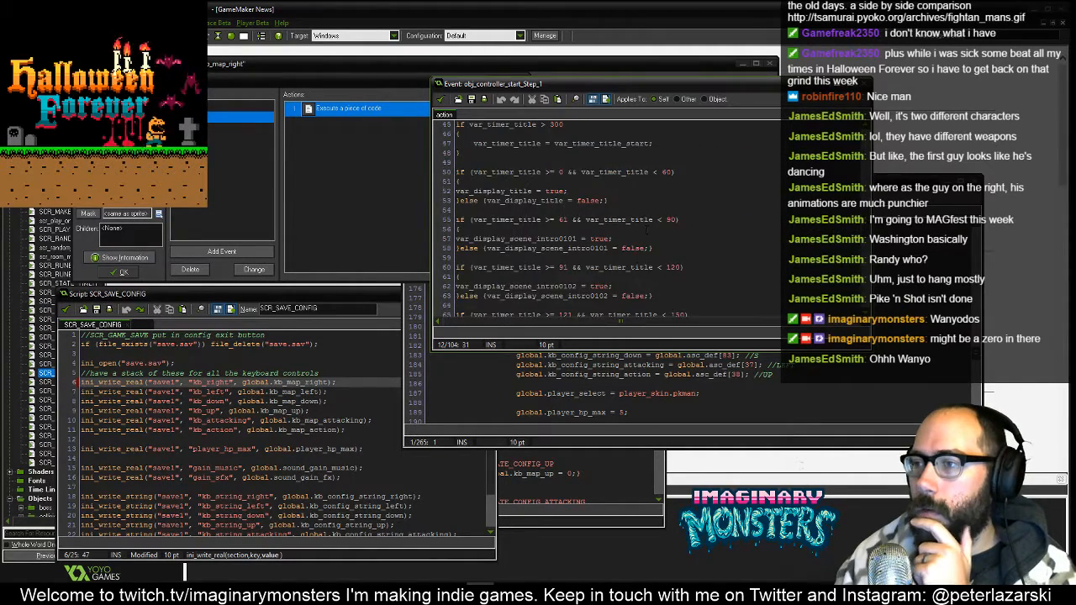
{"action": "scroll", "coordinate": [636, 228], "scroll_direction": "up", "scroll_amount": 20}
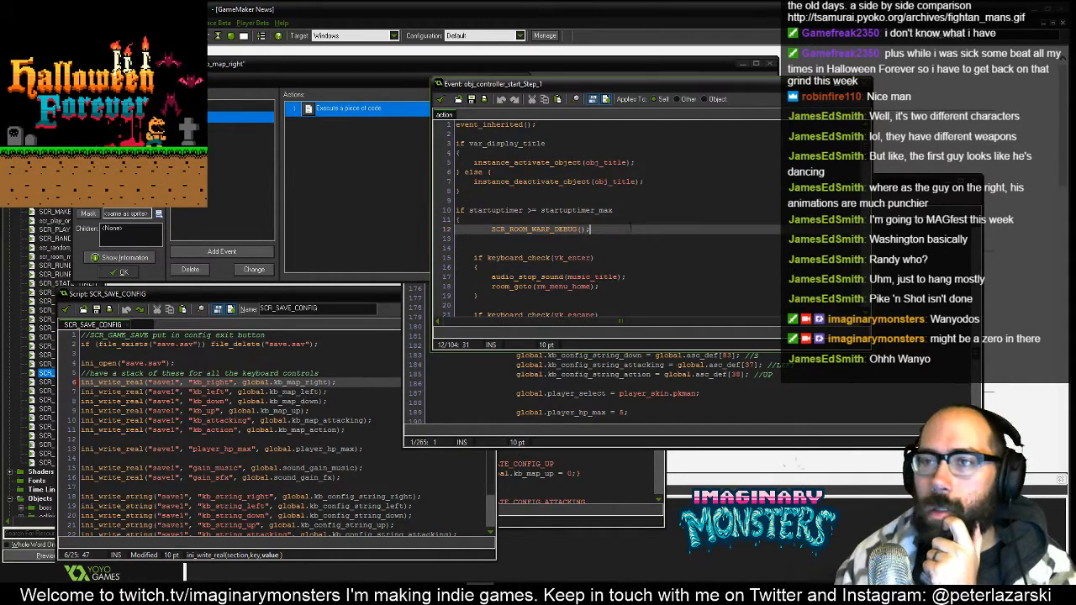
{"action": "left_click", "coordinate": [443, 106]}
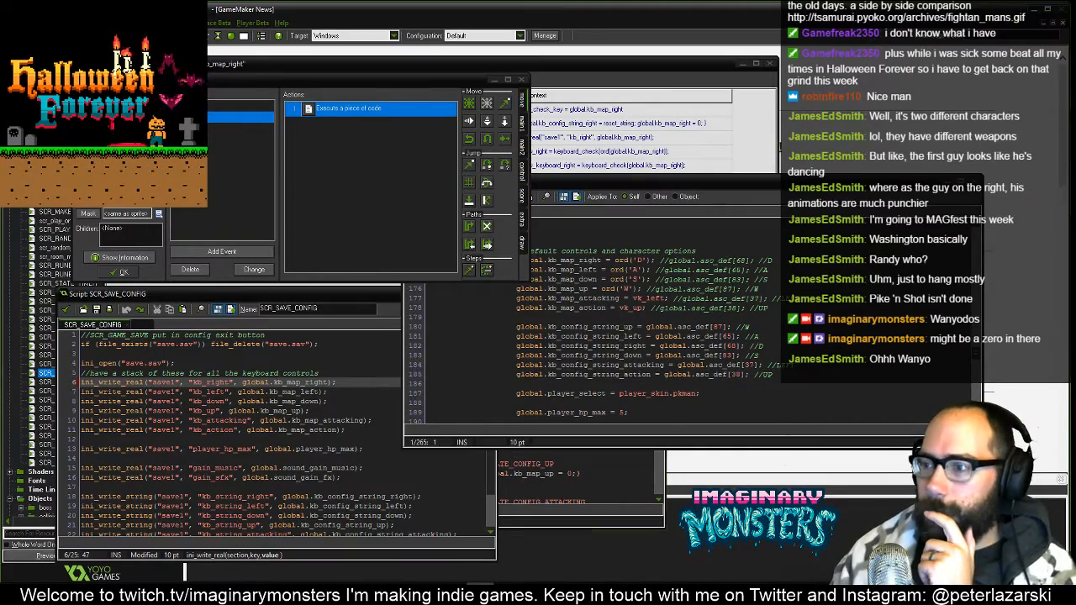
Move the global.kb_map_right search results, obj_controller_start properties and SCR_SAVE_CONFIG windows aside to uncover the resource tree
{"action": "left_click", "coordinate": [547, 492]}
{"action": "left_click", "coordinate": [586, 60]}
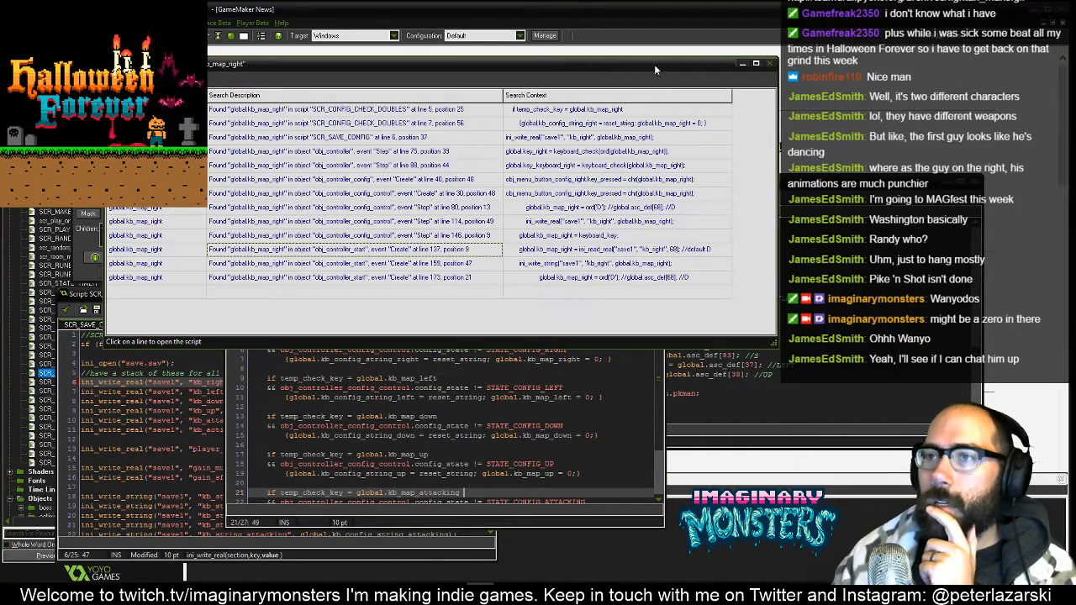
{"action": "left_click_drag", "start_coordinate": [622, 64], "coordinate": [799, 57]}
{"action": "left_click", "coordinate": [271, 68]}
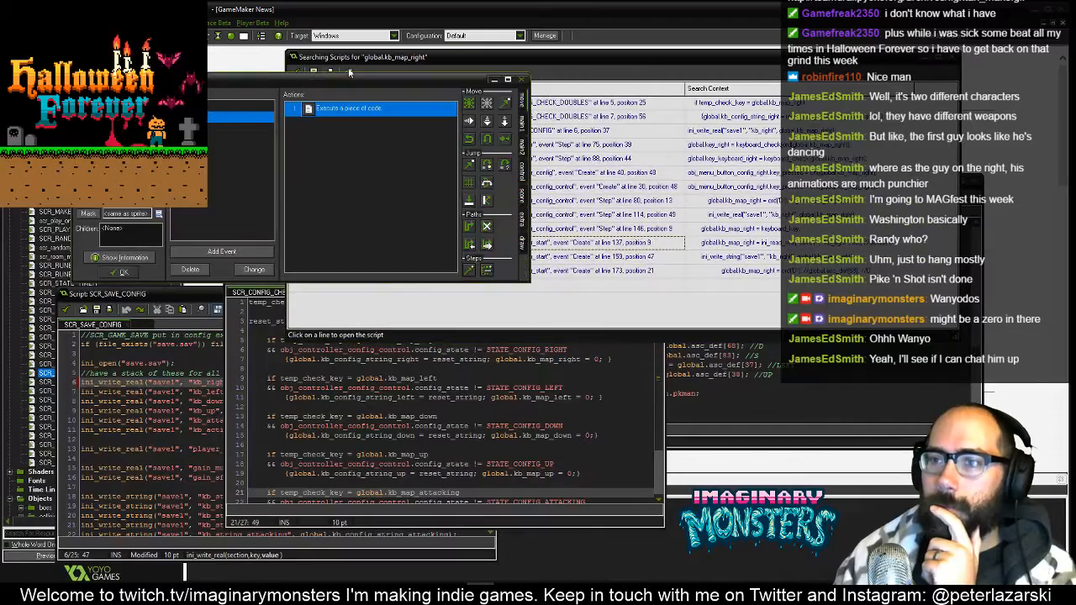
{"action": "left_click_drag", "start_coordinate": [271, 67], "coordinate": [256, 65]}
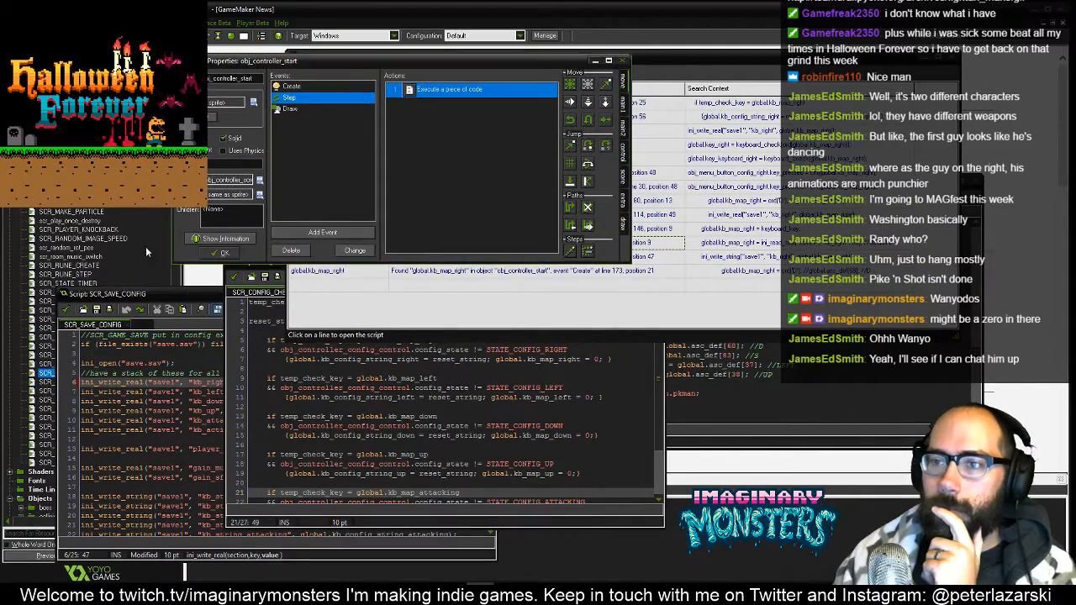
{"action": "left_click", "coordinate": [143, 296]}
{"action": "left_click_drag", "start_coordinate": [181, 300], "coordinate": [307, 288]}
Open obj_controller from the controllers group, move its properties window clear, and open its Step event code
{"action": "left_click", "coordinate": [126, 292]}
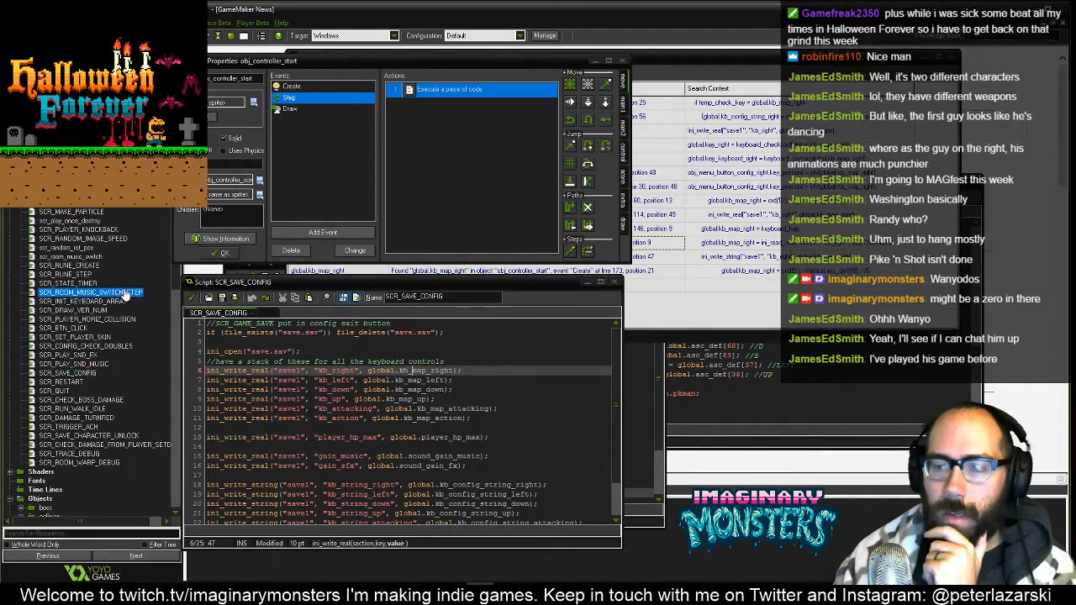
{"action": "scroll", "coordinate": [118, 290], "scroll_direction": "down", "scroll_amount": 10}
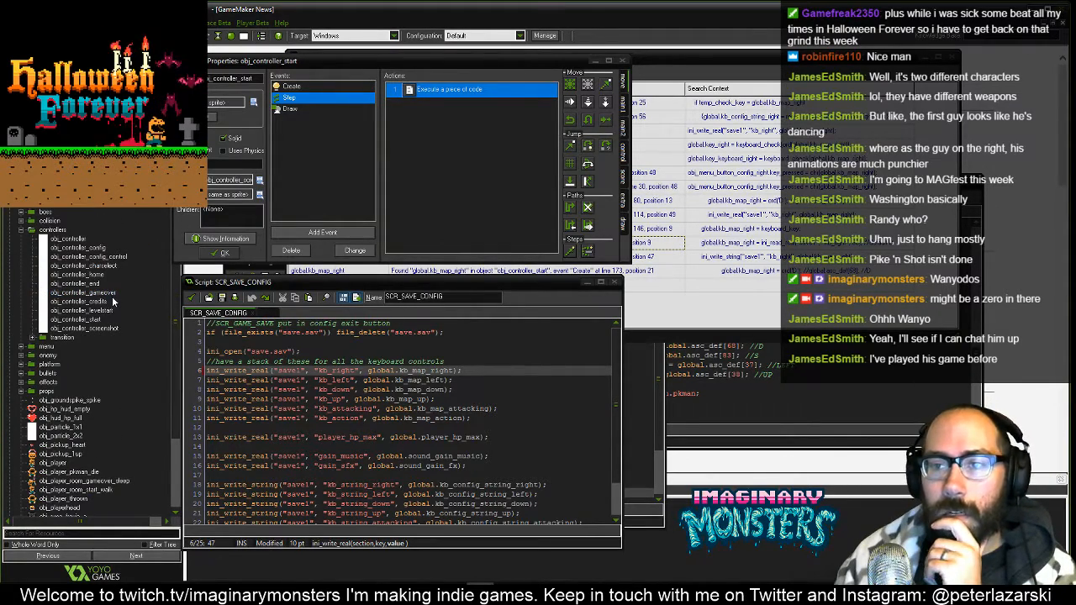
{"action": "double_click", "coordinate": [75, 241]}
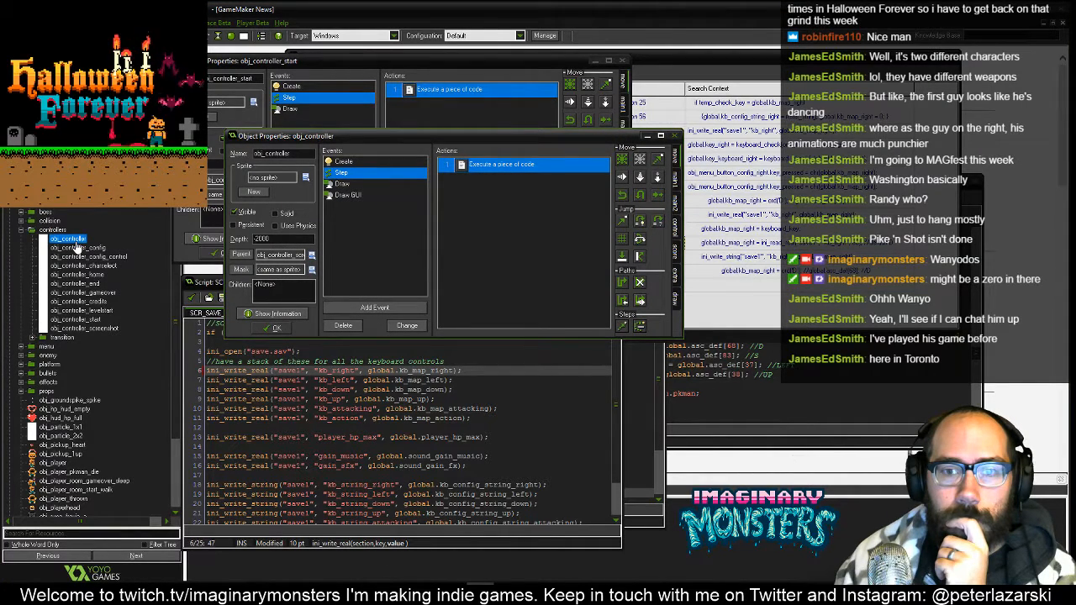
{"action": "left_click_drag", "start_coordinate": [401, 139], "coordinate": [236, 238]}
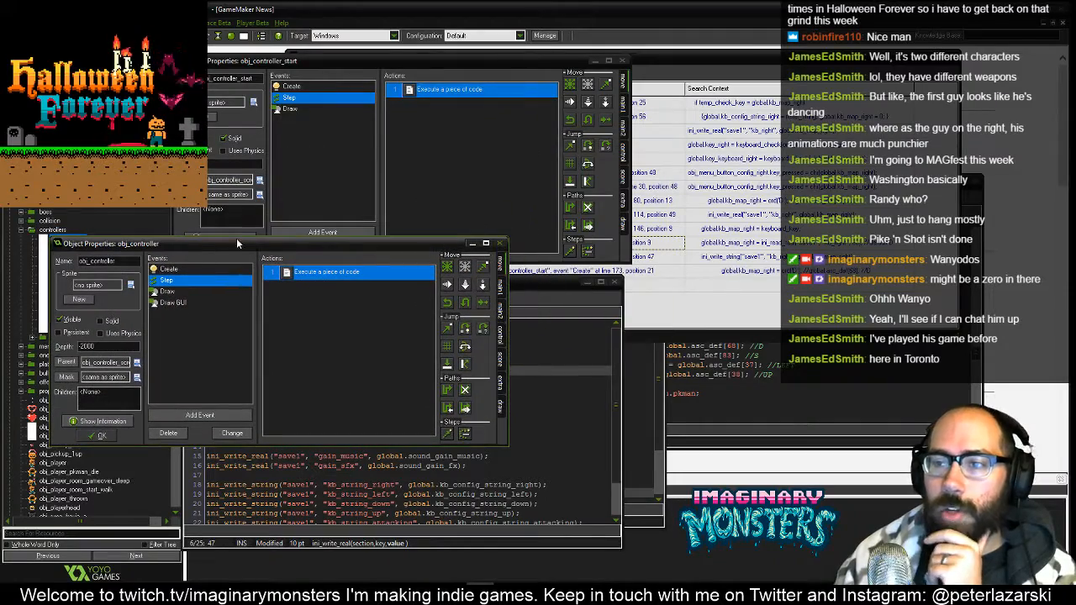
{"action": "double_click", "coordinate": [284, 275]}
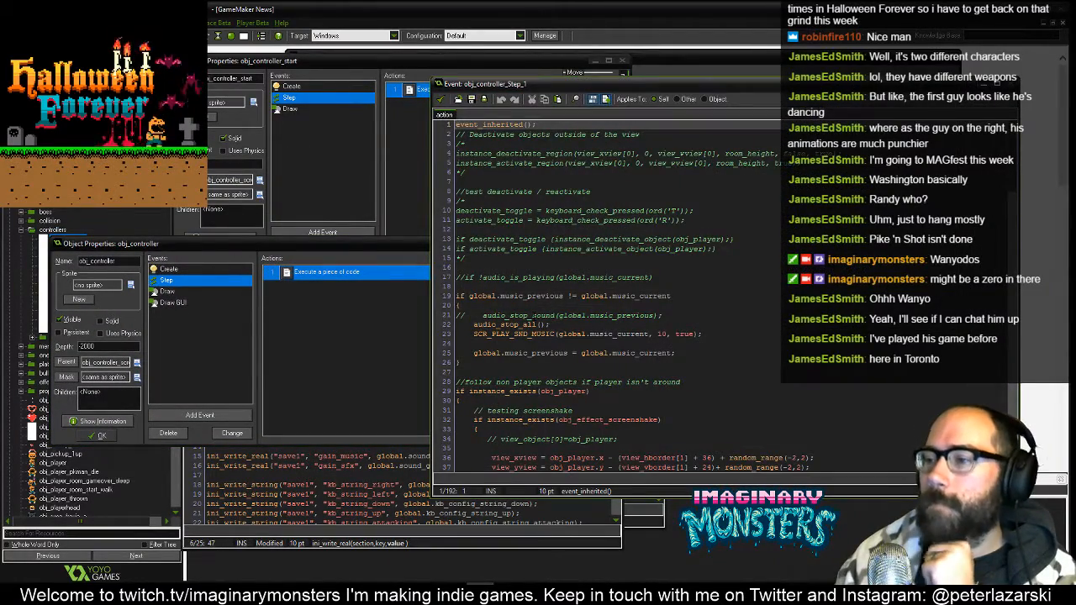
Review the obj_controller Step code down to the global.key_keyboard checks and the secondary gamepad controls
{"action": "scroll", "coordinate": [569, 324], "scroll_direction": "down", "scroll_amount": 12}
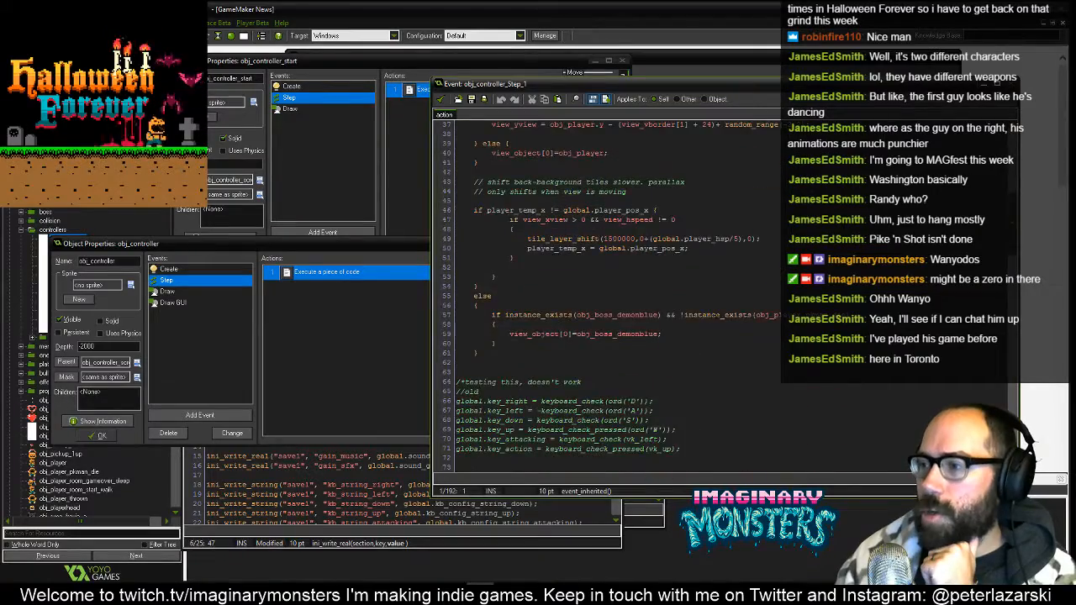
{"action": "scroll", "coordinate": [605, 295], "scroll_direction": "down", "scroll_amount": 13}
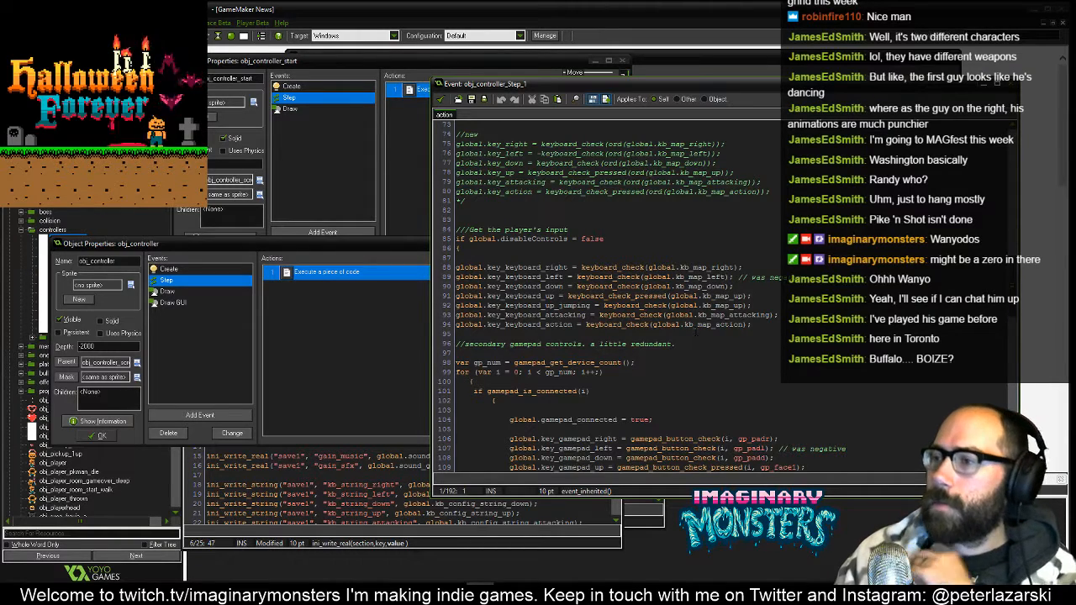
{"action": "scroll", "coordinate": [696, 334], "scroll_direction": "down", "scroll_amount": 3}
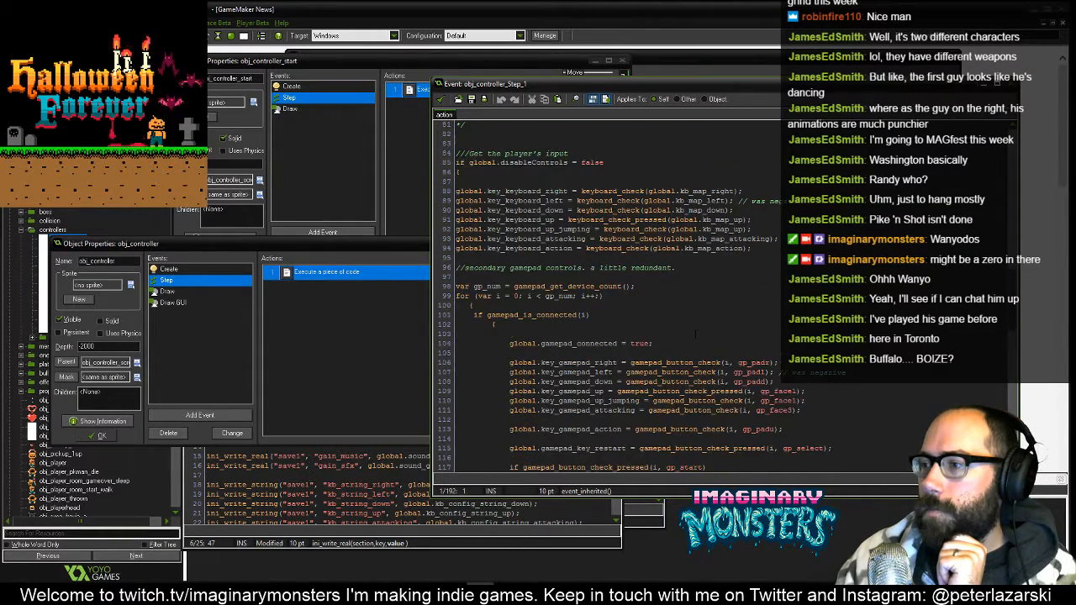
{"action": "scroll", "coordinate": [695, 335], "scroll_direction": "down", "scroll_amount": 4}
{"action": "scroll", "coordinate": [607, 295], "scroll_direction": "up", "scroll_amount": 3}
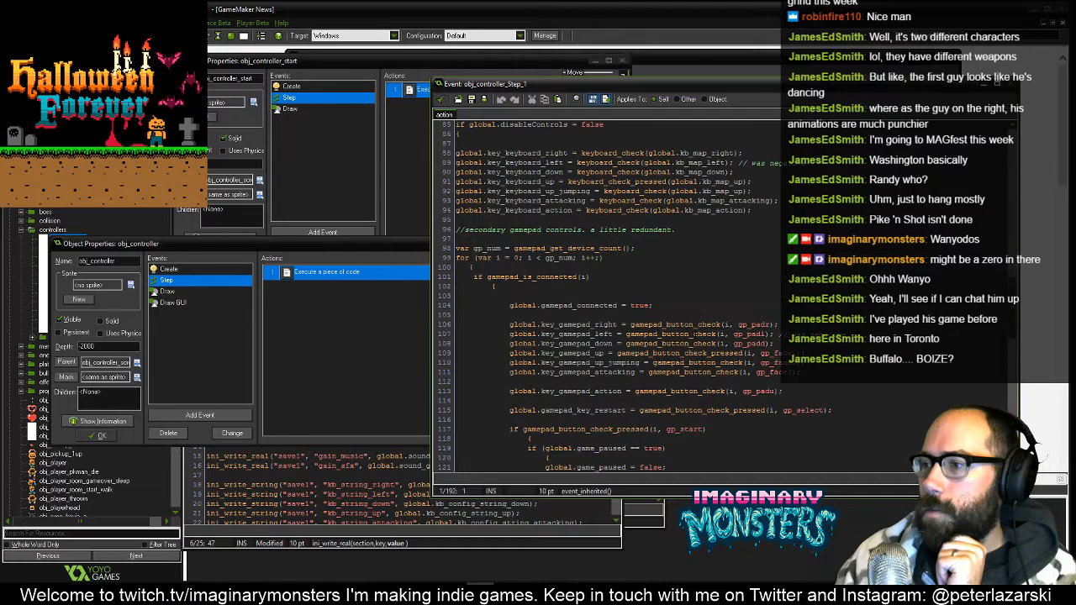
{"action": "scroll", "coordinate": [695, 335], "scroll_direction": "up", "scroll_amount": 1}
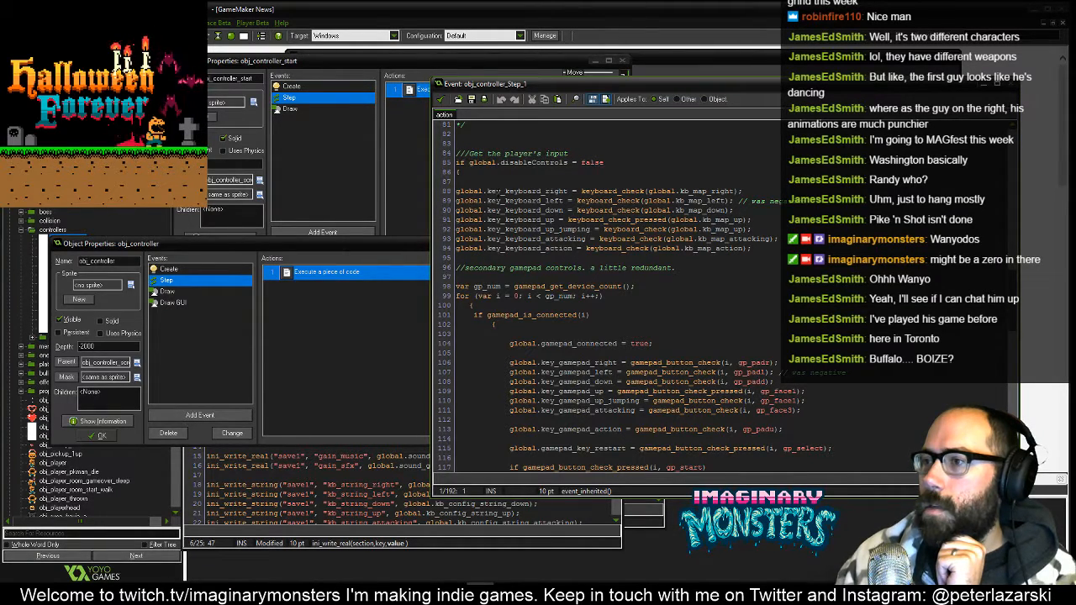
Highlight the global.key_keyboard_right variable in the obj_controller Step code, then close that code window
{"action": "left_click", "coordinate": [496, 192]}
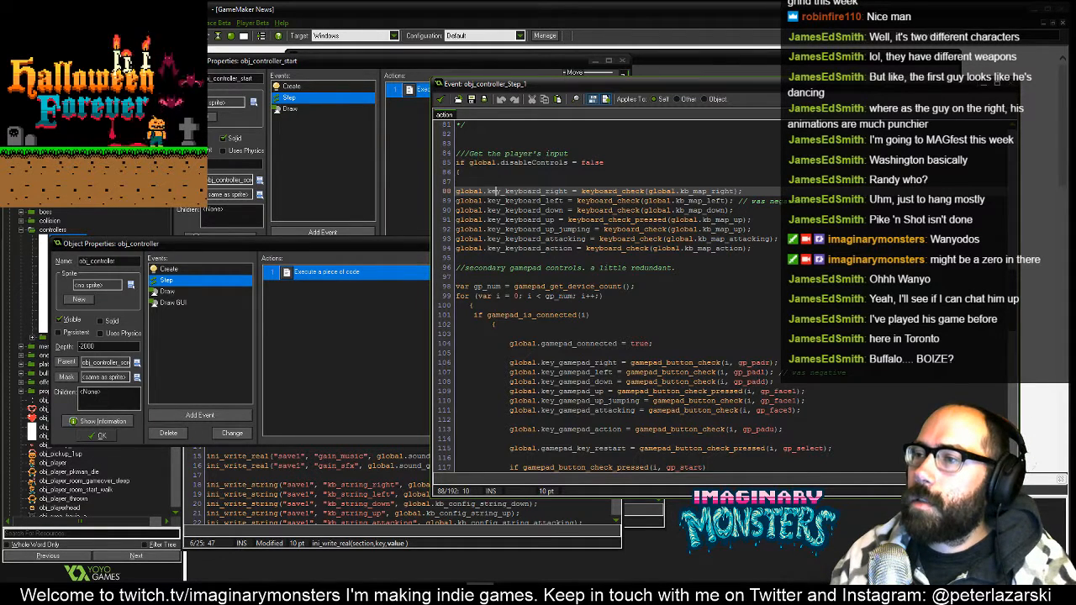
{"action": "left_click_drag", "start_coordinate": [566, 192], "coordinate": [456, 192]}
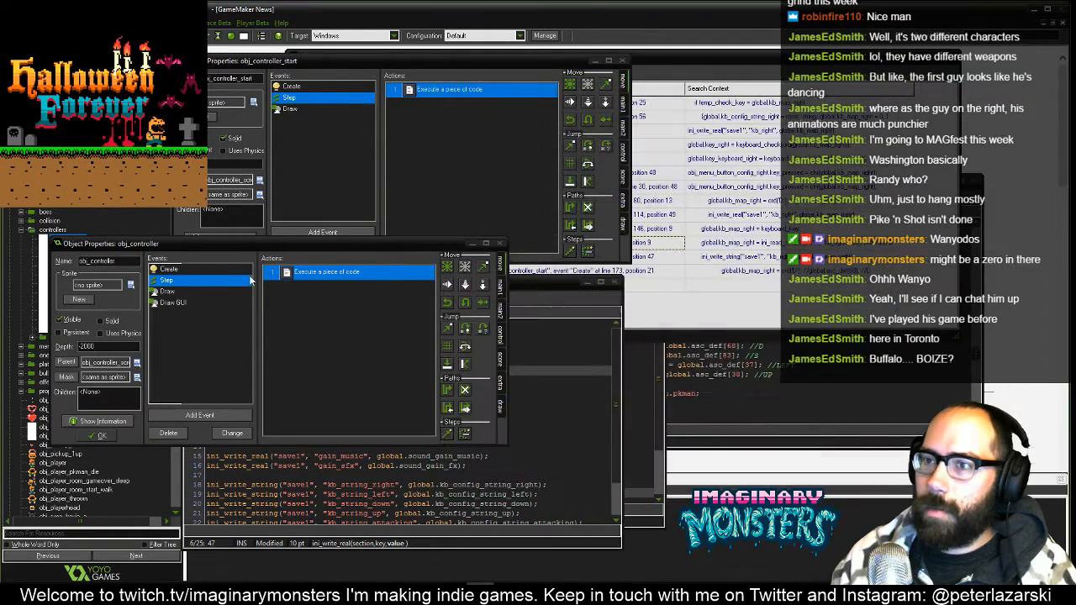
{"action": "left_click", "coordinate": [438, 100]}
Open the obj_controller Create event code and examine which player input variables it declares
{"action": "left_click", "coordinate": [171, 271]}
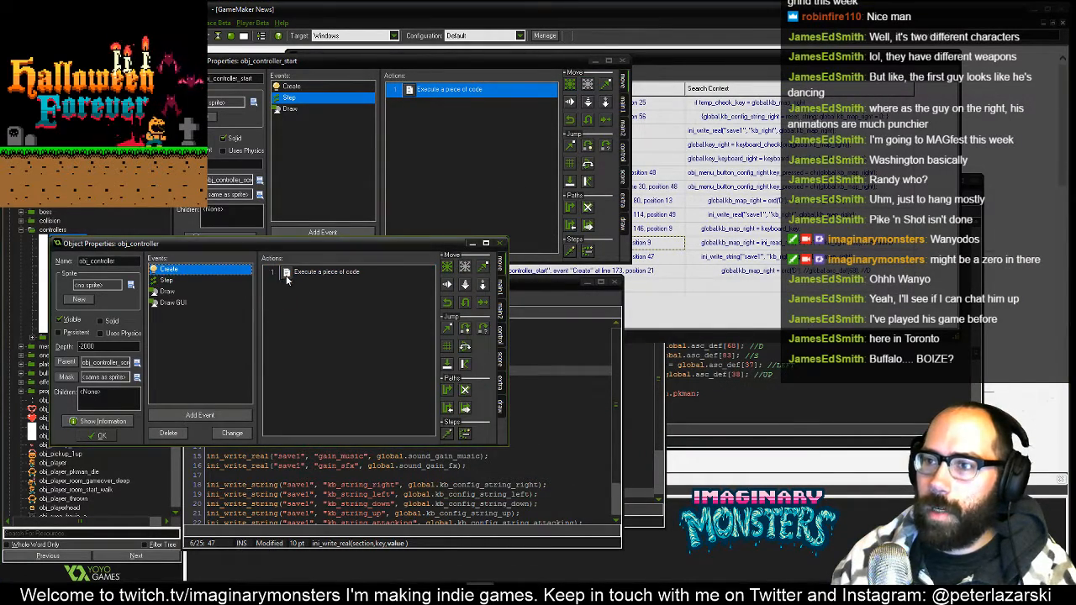
{"action": "double_click", "coordinate": [327, 271]}
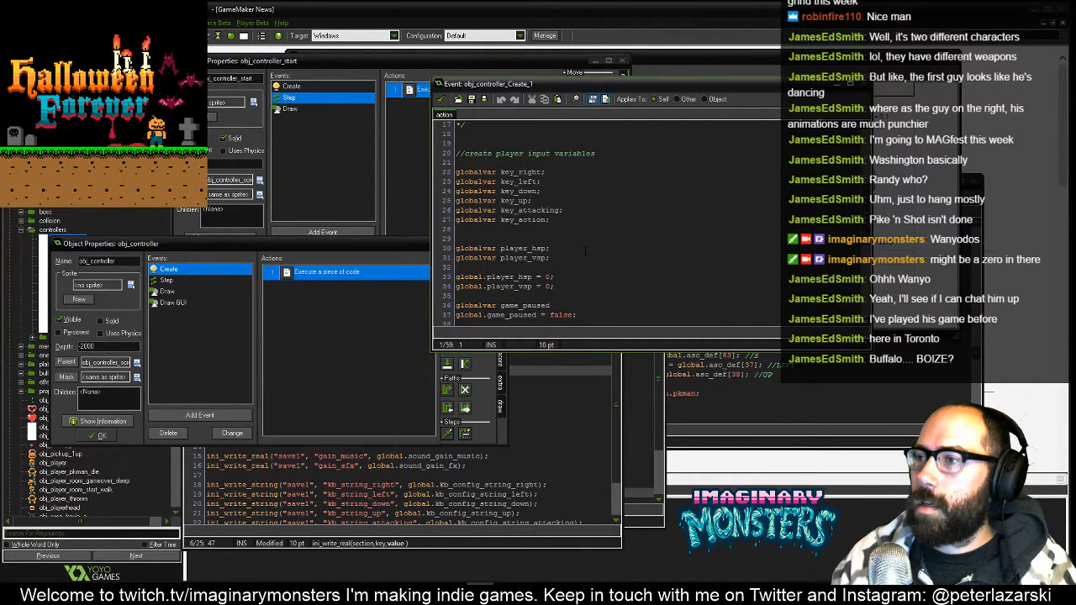
{"action": "scroll", "coordinate": [585, 250], "scroll_direction": "down", "scroll_amount": 4}
{"action": "scroll", "coordinate": [586, 250], "scroll_direction": "down", "scroll_amount": 3}
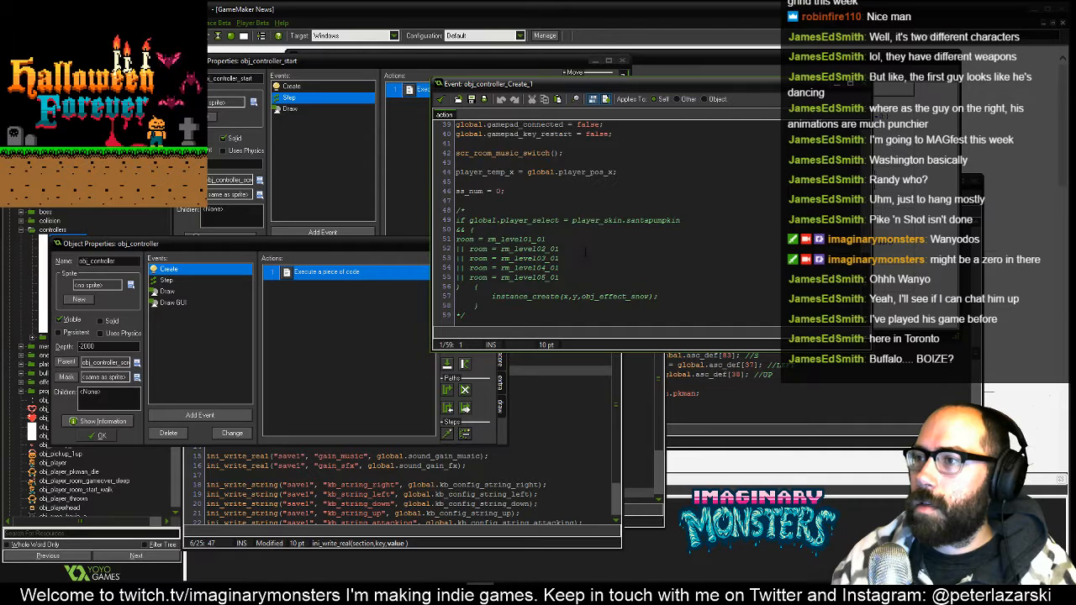
{"action": "scroll", "coordinate": [585, 250], "scroll_direction": "up", "scroll_amount": 8}
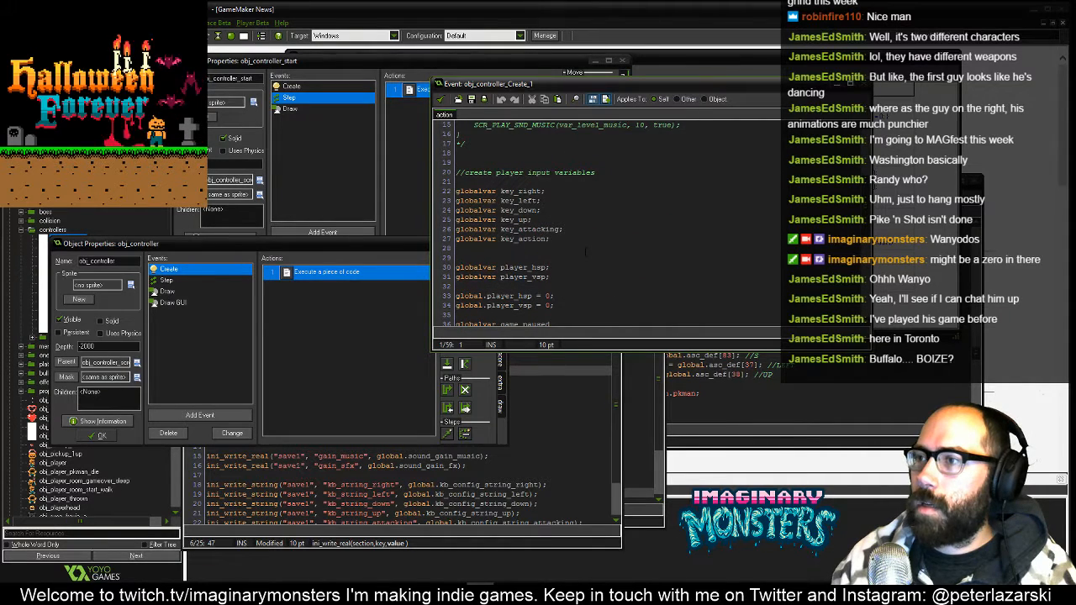
{"action": "scroll", "coordinate": [585, 250], "scroll_direction": "down", "scroll_amount": 3}
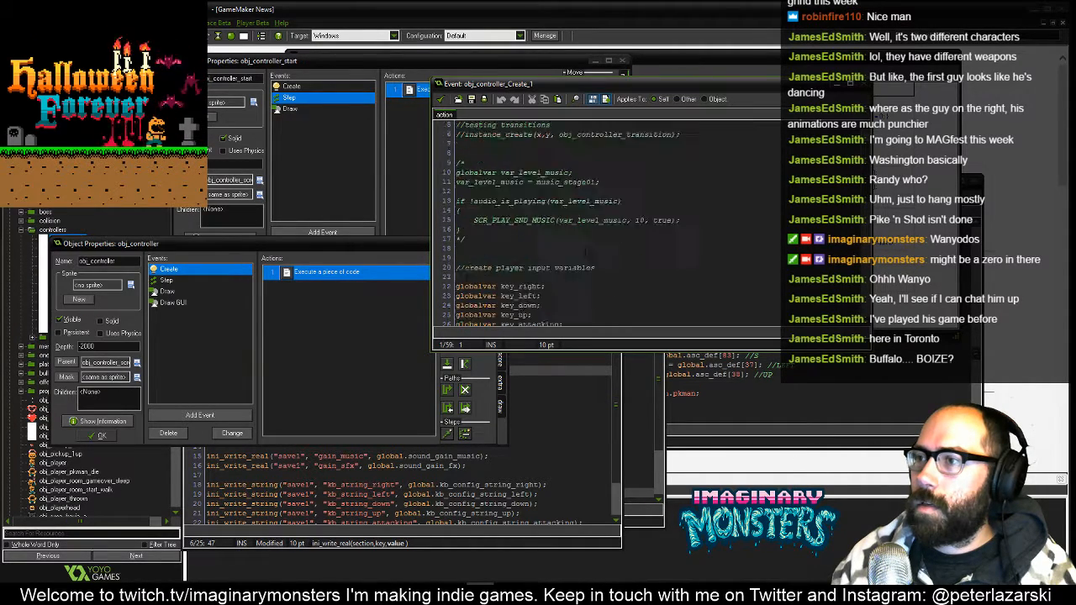
{"action": "scroll", "coordinate": [585, 251], "scroll_direction": "down", "scroll_amount": 5}
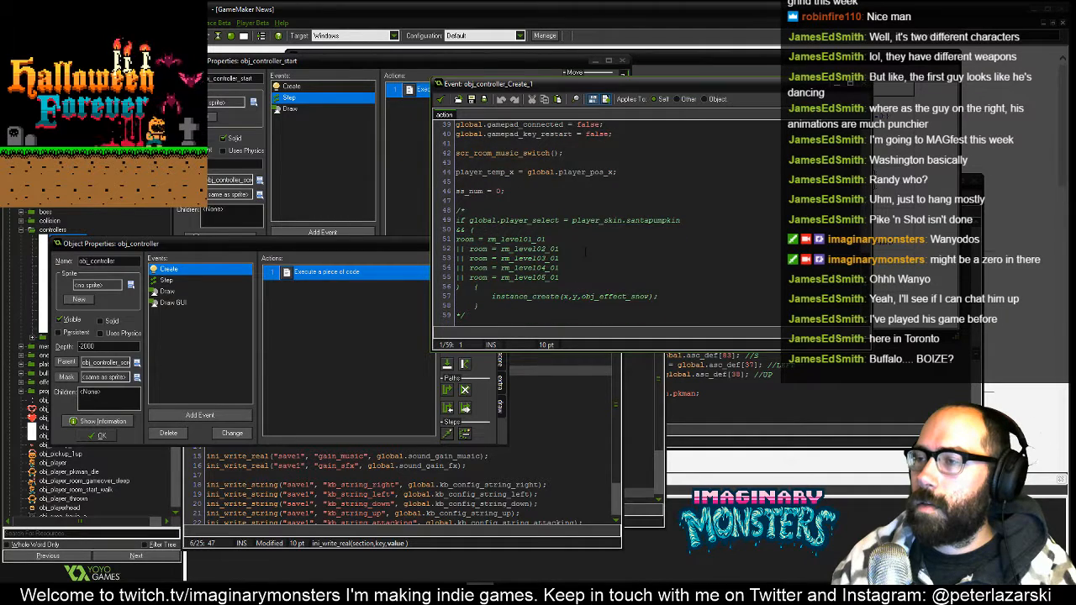
{"action": "scroll", "coordinate": [585, 250], "scroll_direction": "up", "scroll_amount": 8}
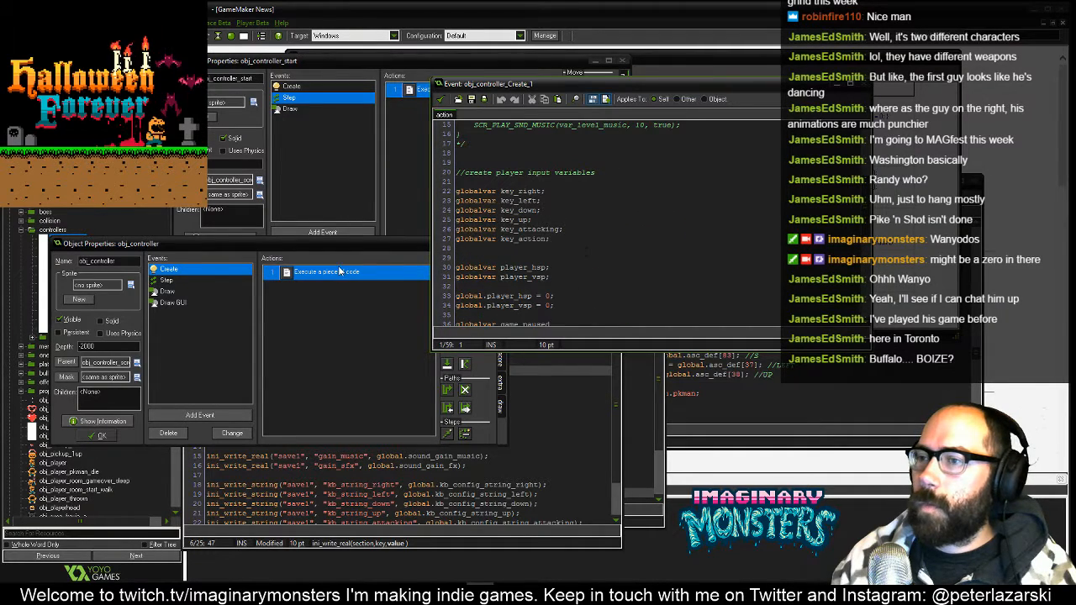
Close the SCR_SAVE_CONFIG and SCR_CONFIG_CHECK_DOUBLES script windows
{"action": "left_click", "coordinate": [548, 485]}
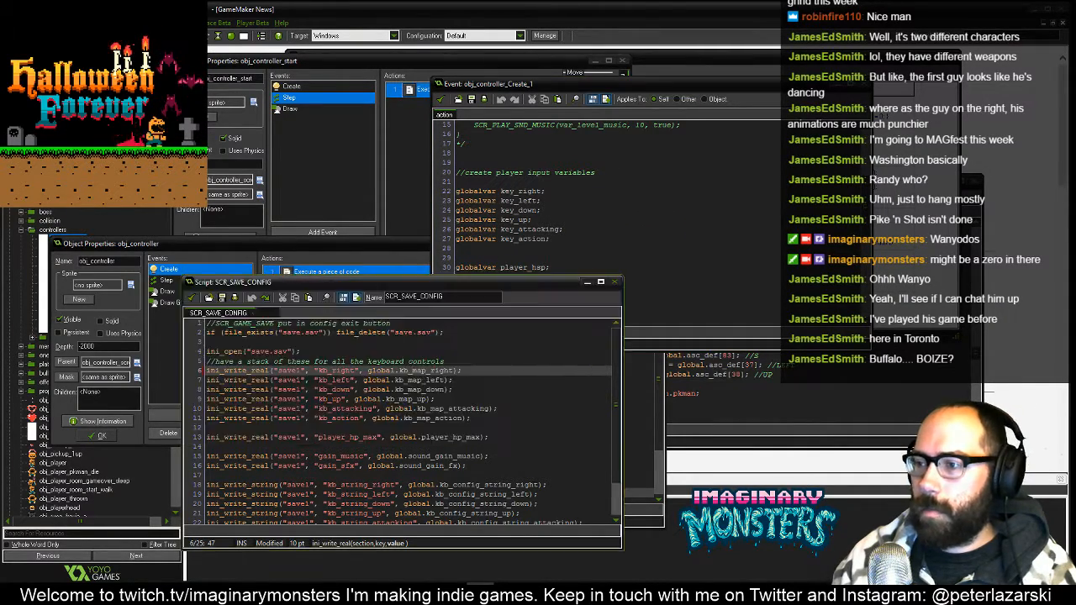
{"action": "left_click", "coordinate": [548, 486]}
{"action": "left_click", "coordinate": [192, 301]}
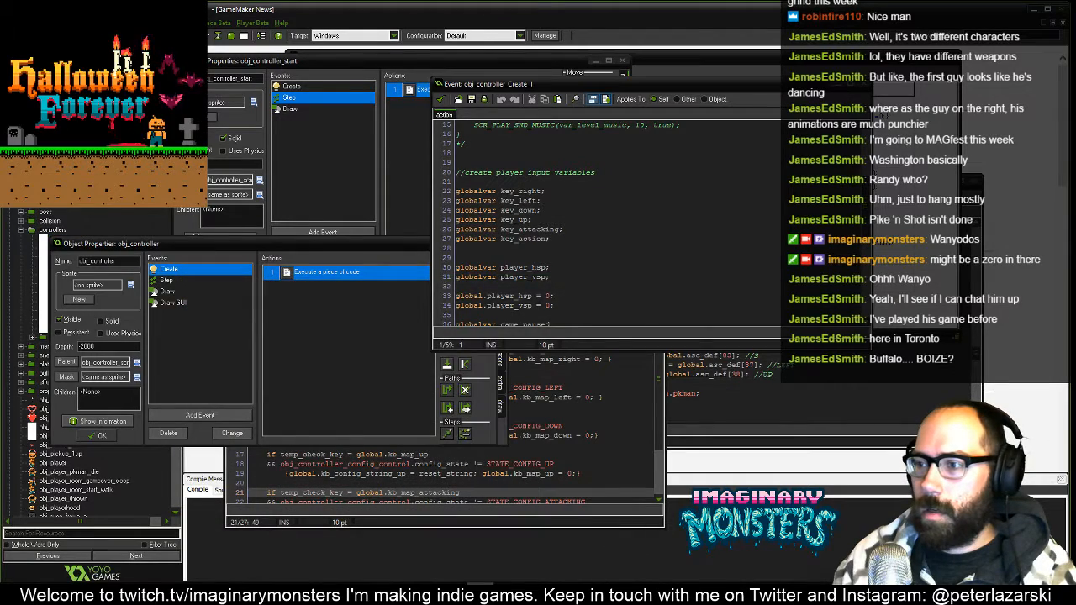
{"action": "left_click", "coordinate": [511, 464]}
{"action": "left_click", "coordinate": [511, 464]}
{"action": "left_click", "coordinate": [236, 279]}
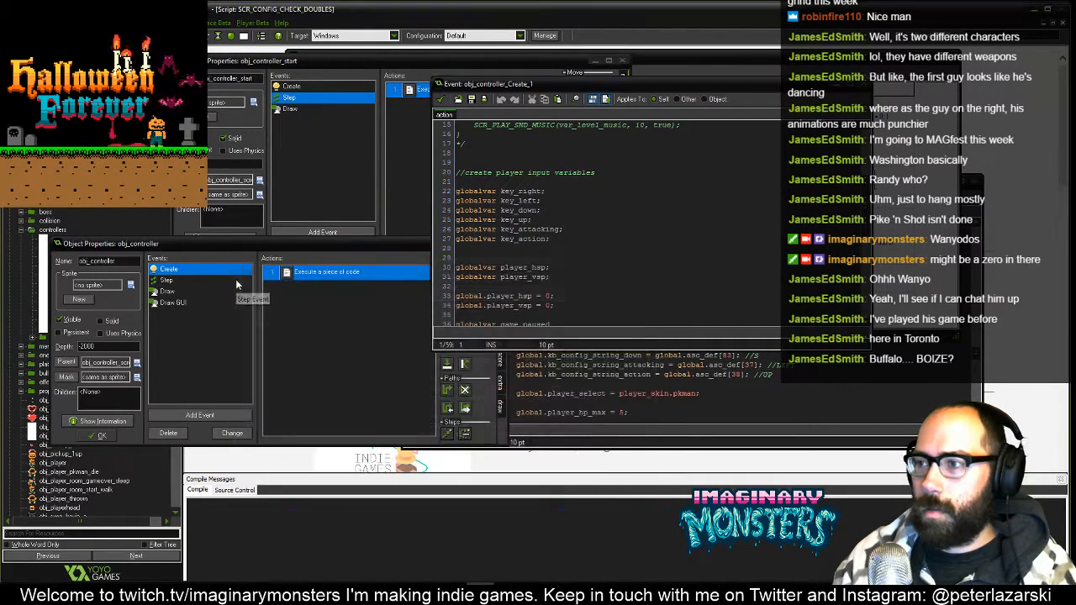
Bring up the default controls in the obj_controller_start Create code, then close that code and the object's properties window
{"action": "left_click", "coordinate": [482, 241]}
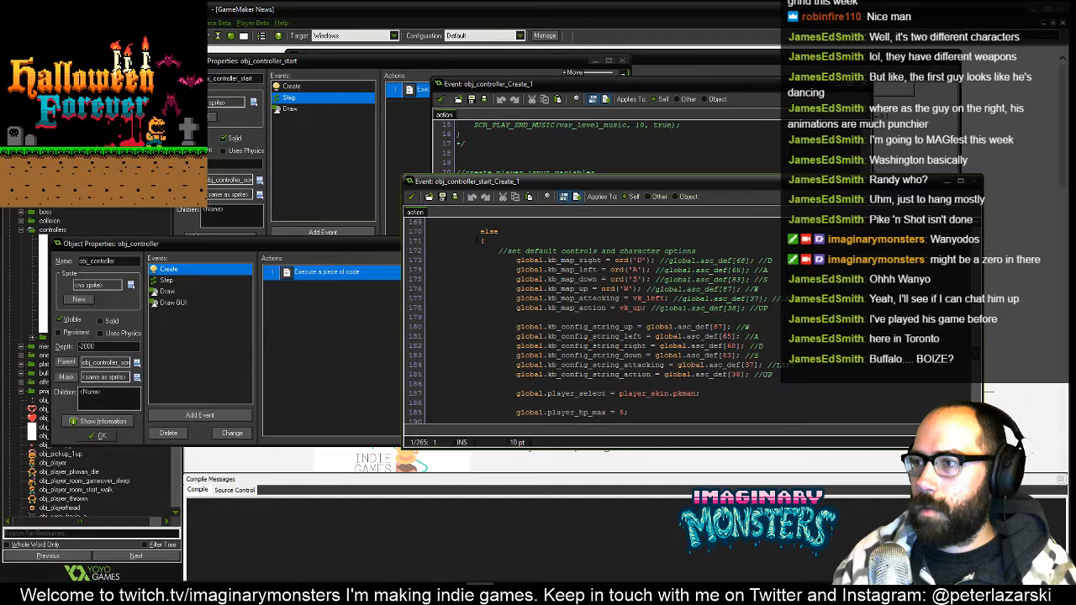
{"action": "scroll", "coordinate": [538, 294], "scroll_direction": "up", "scroll_amount": 2}
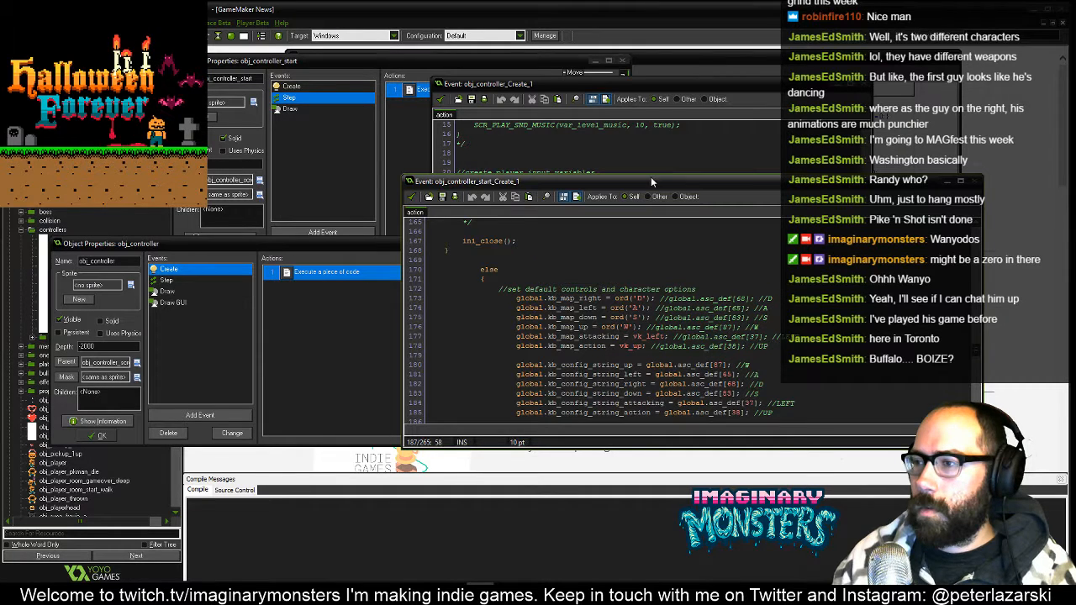
{"action": "left_click_drag", "start_coordinate": [634, 177], "coordinate": [632, 247]}
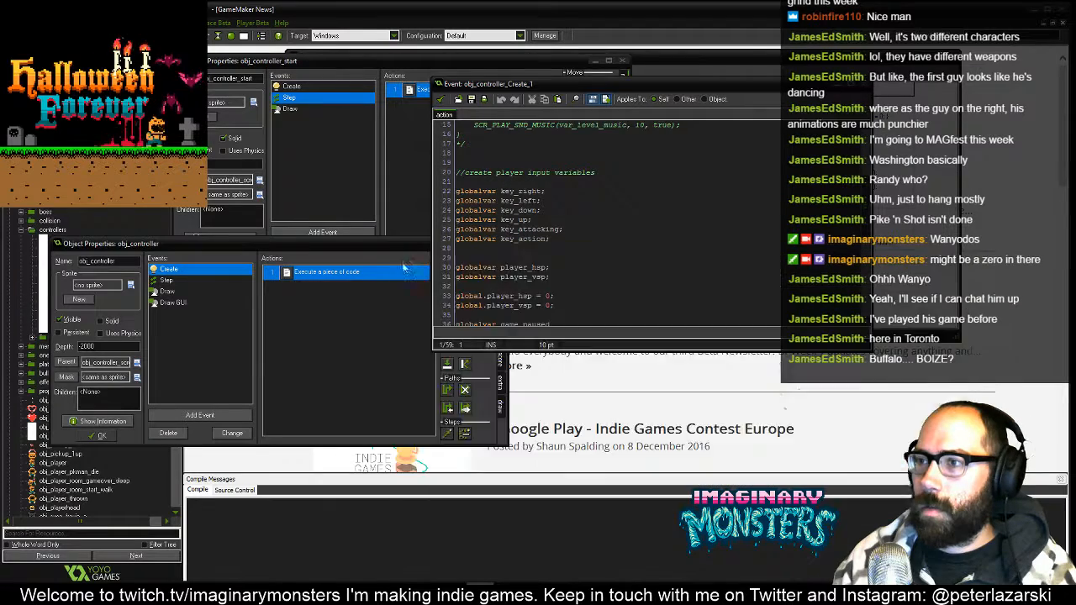
{"action": "left_click", "coordinate": [408, 266]}
{"action": "left_click", "coordinate": [210, 134]}
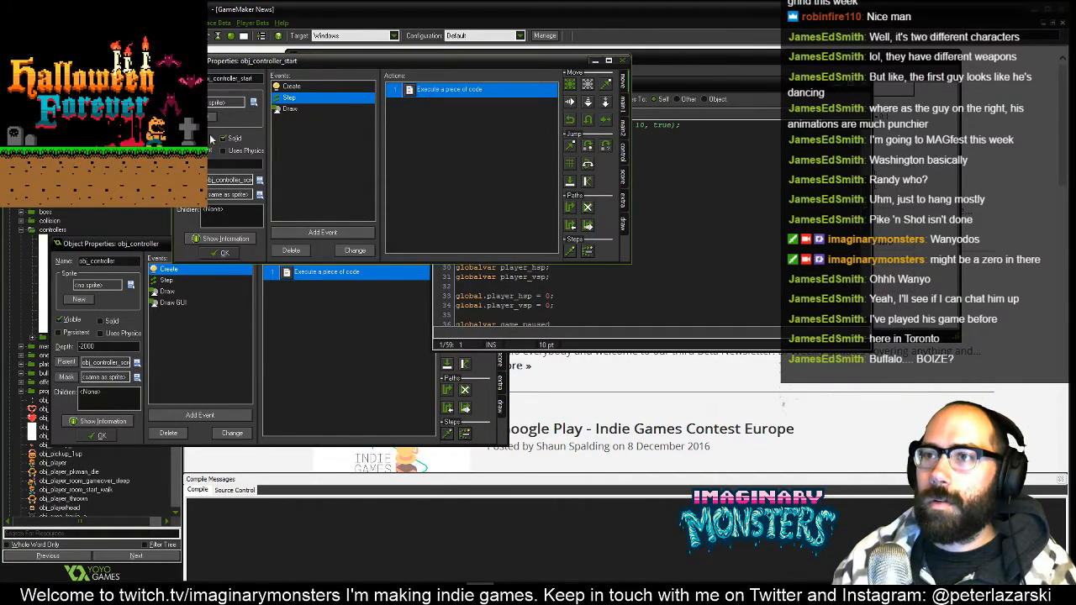
{"action": "left_click", "coordinate": [212, 257]}
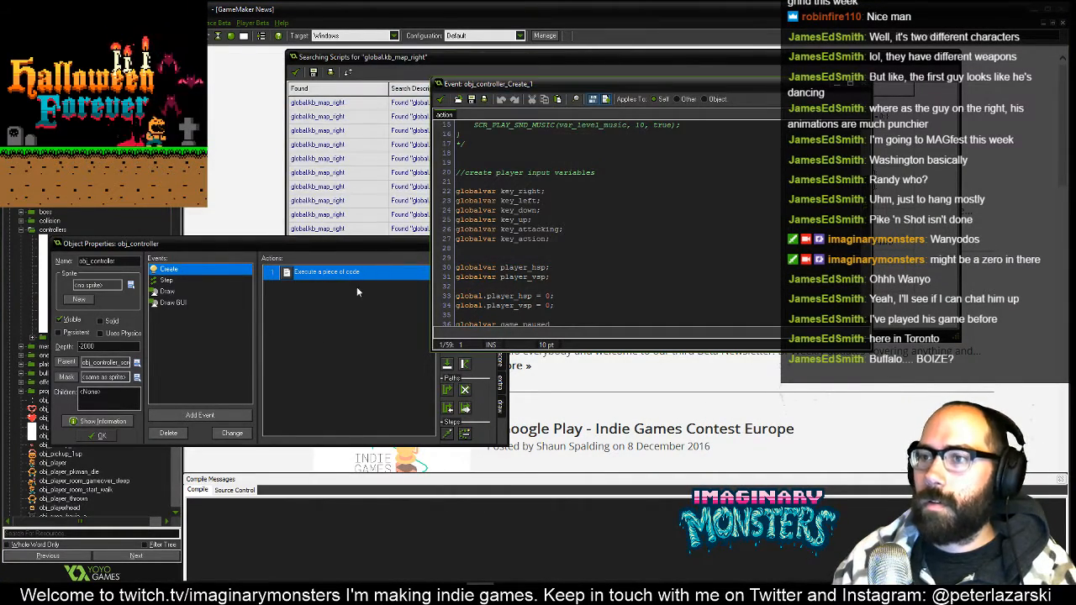
Rearrange the obj_controller properties and Create code windows so the resource tree, events and search results are less covered
{"action": "left_click_drag", "start_coordinate": [515, 84], "coordinate": [479, 147]}
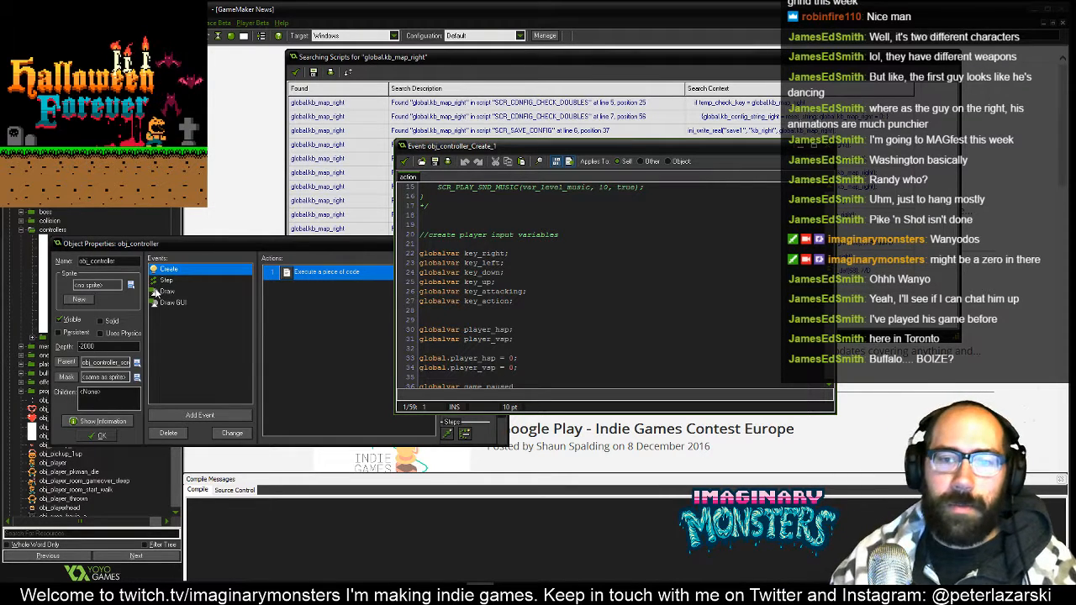
{"action": "left_click_drag", "start_coordinate": [274, 243], "coordinate": [299, 200]}
{"action": "left_click", "coordinate": [510, 153]}
{"action": "mouse_move", "coordinate": [509, 151]}
{"action": "left_mouse_down"}
{"action": "mouse_move", "coordinate": [513, 168]}
{"action": "mouse_move", "coordinate": [511, 154]}
{"action": "left_mouse_up"}
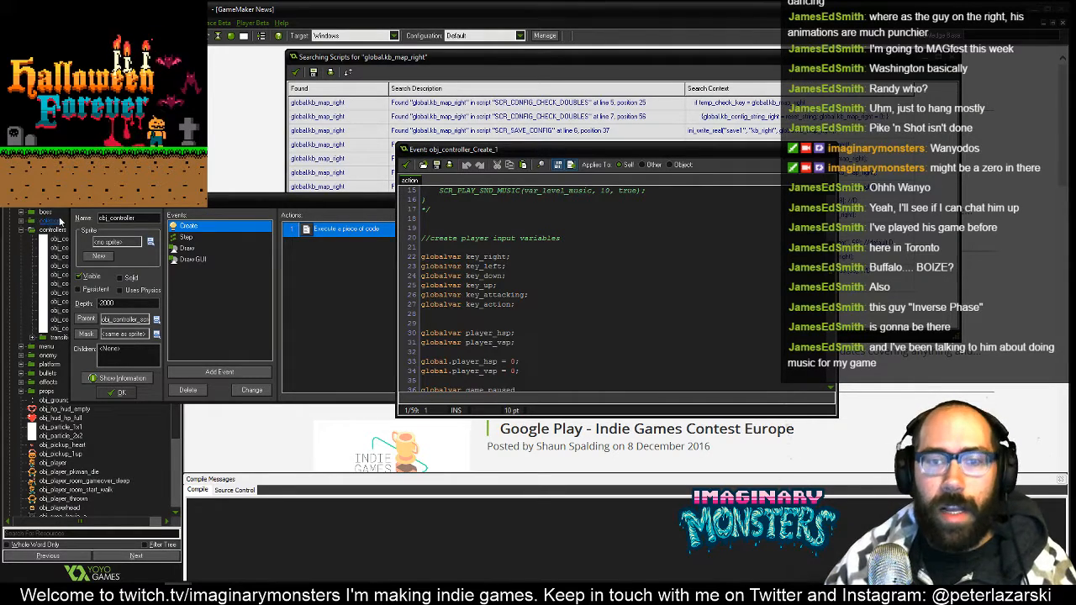
{"action": "left_click_drag", "start_coordinate": [477, 150], "coordinate": [491, 233]}
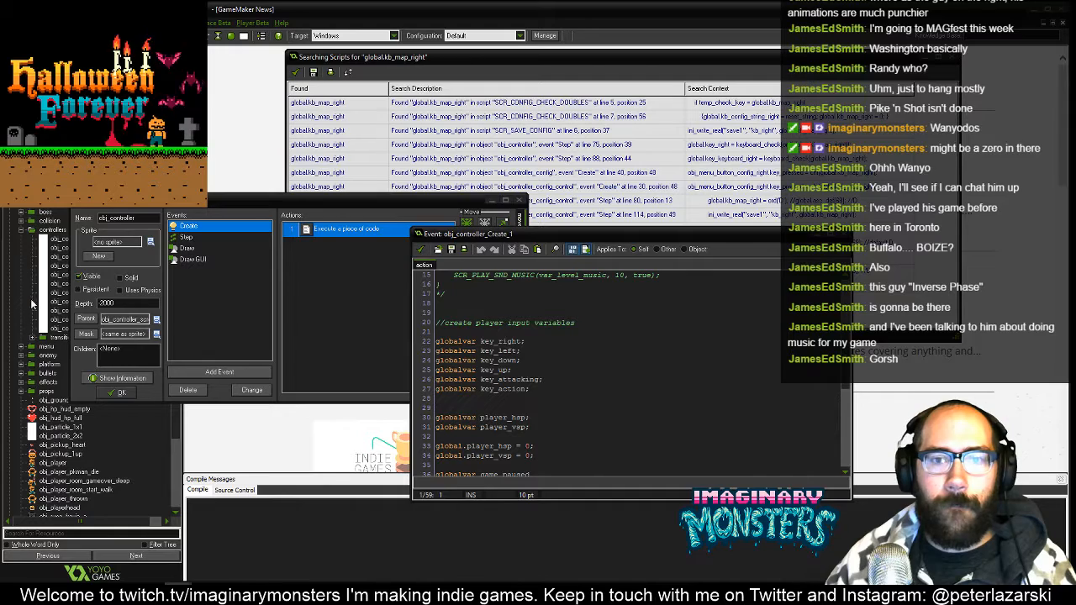
{"action": "left_click_drag", "start_coordinate": [564, 231], "coordinate": [557, 274]}
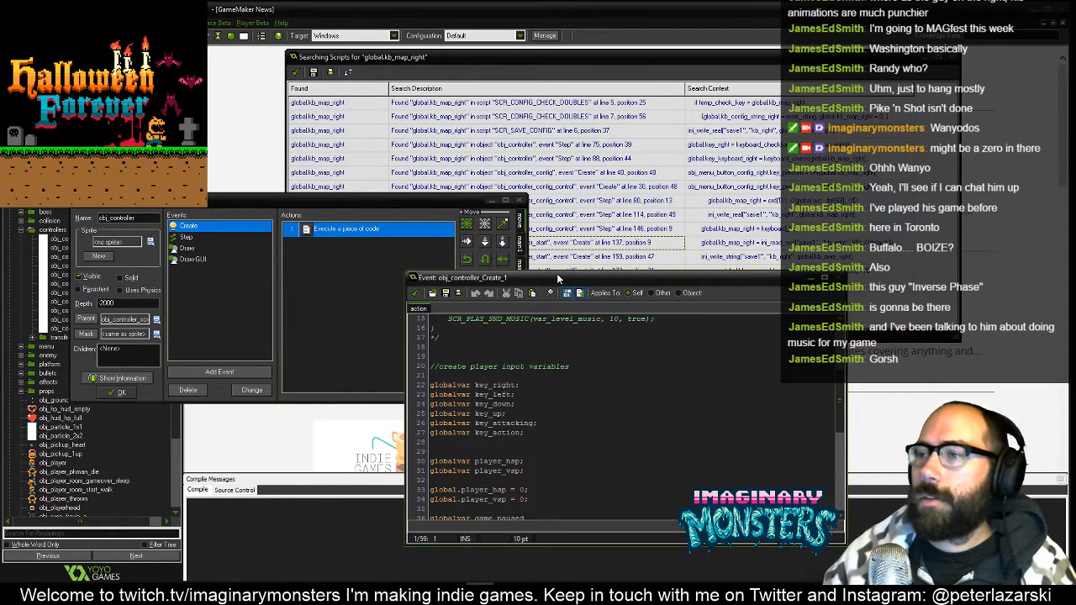
{"action": "left_click_drag", "start_coordinate": [601, 280], "coordinate": [634, 250]}
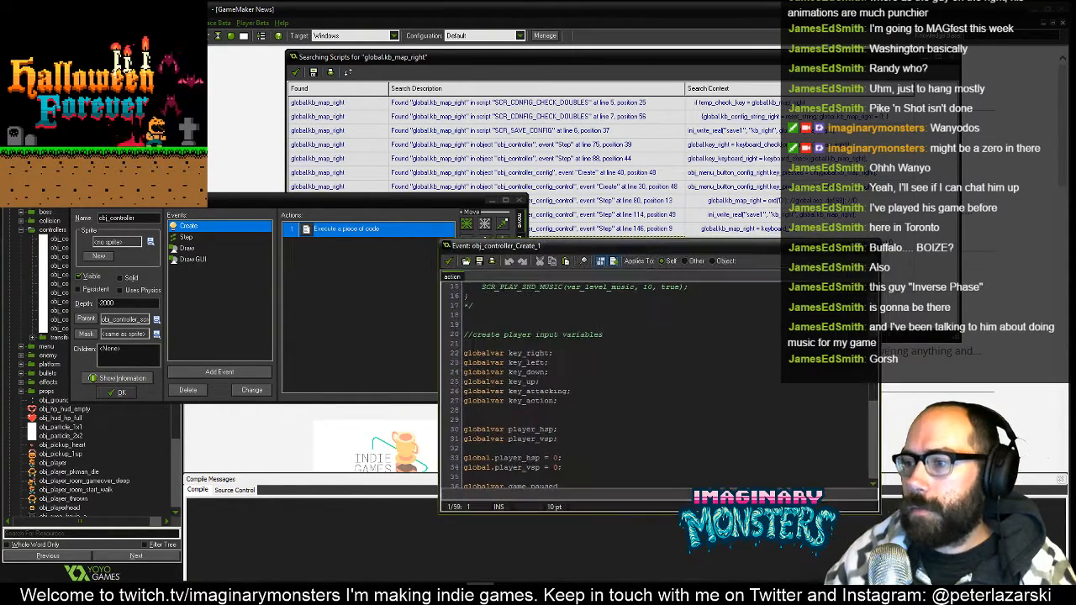
Recheck the globalvar key declarations under the player input variables comment in the obj_controller Create code
{"action": "scroll", "coordinate": [639, 379], "scroll_direction": "down", "scroll_amount": 4}
{"action": "scroll", "coordinate": [656, 383], "scroll_direction": "up", "scroll_amount": 6}
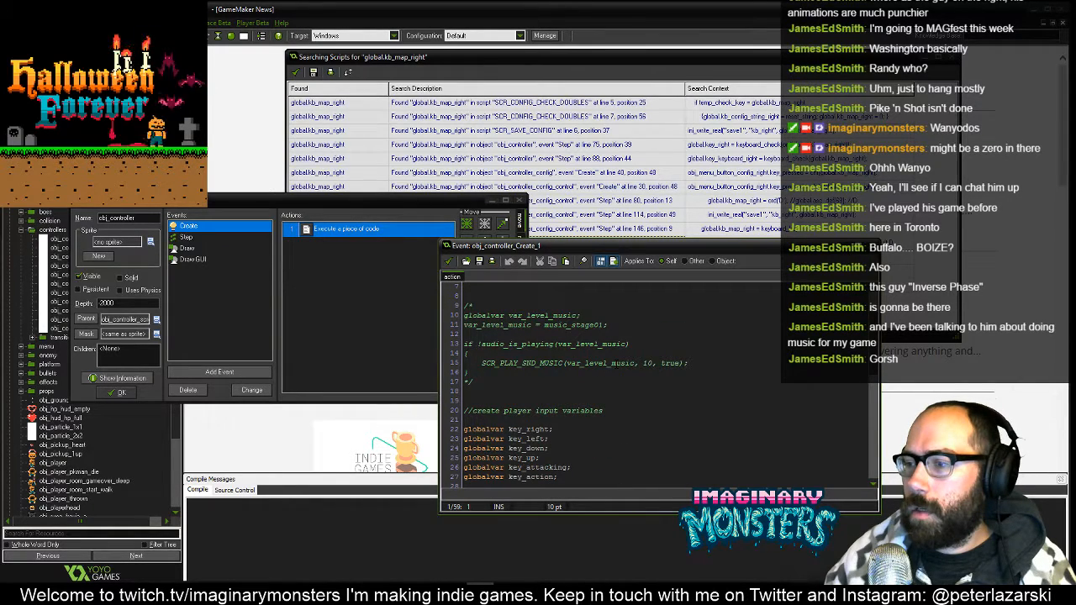
{"action": "scroll", "coordinate": [617, 363], "scroll_direction": "down", "scroll_amount": 4}
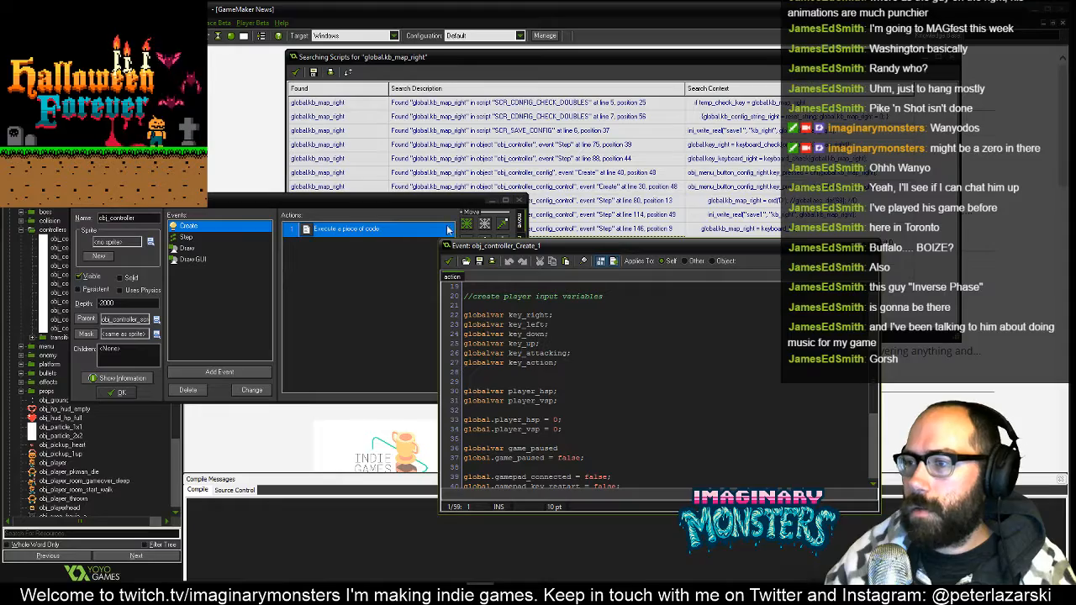
Open the obj_controller Step event code and arrange the Create code window beside it for comparison
{"action": "left_click_drag", "start_coordinate": [586, 251], "coordinate": [514, 296]}
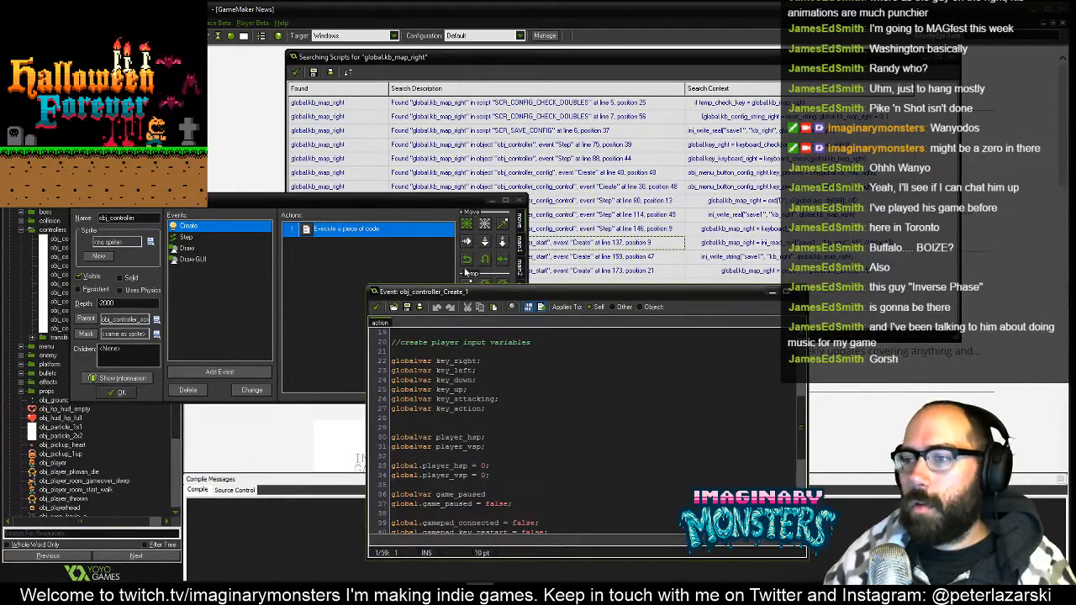
{"action": "left_click_drag", "start_coordinate": [311, 204], "coordinate": [280, 87]}
{"action": "left_click", "coordinate": [226, 122]}
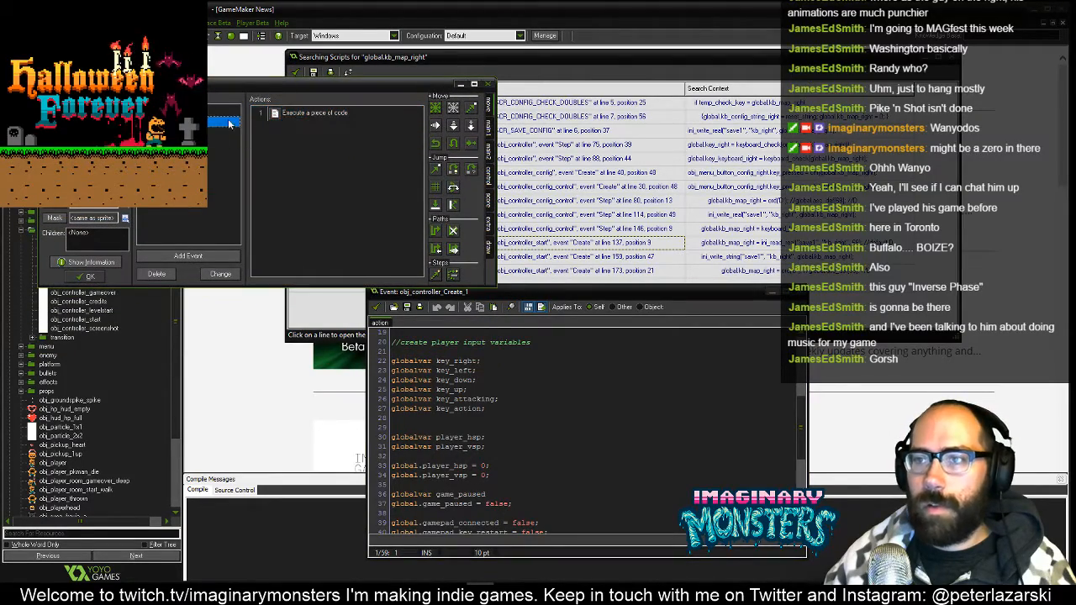
{"action": "double_click", "coordinate": [315, 113]}
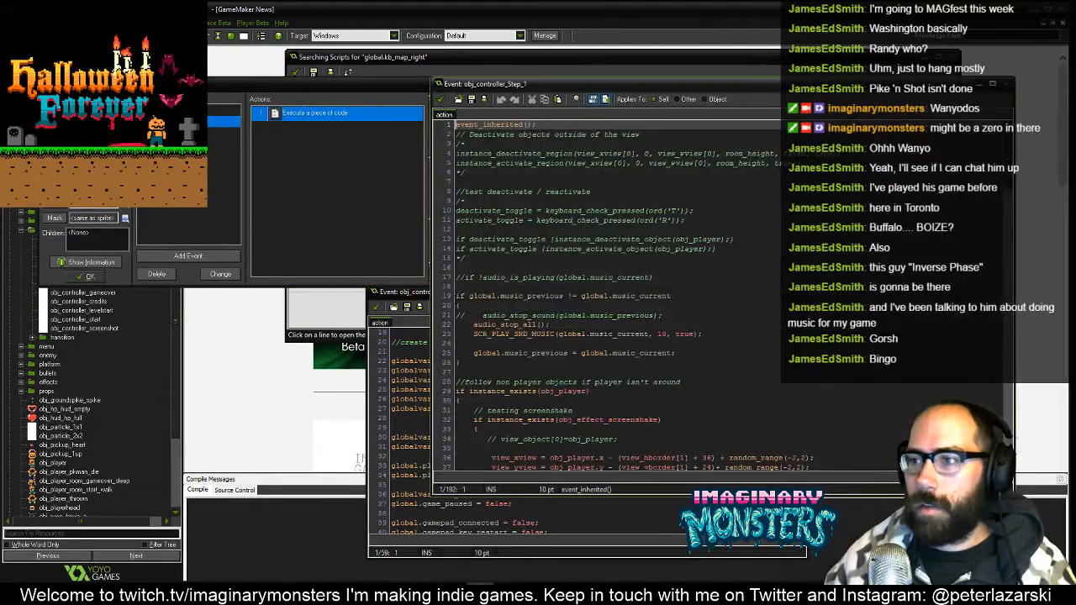
{"action": "left_click", "coordinate": [416, 293]}
{"action": "left_click_drag", "start_coordinate": [529, 292], "coordinate": [221, 305]}
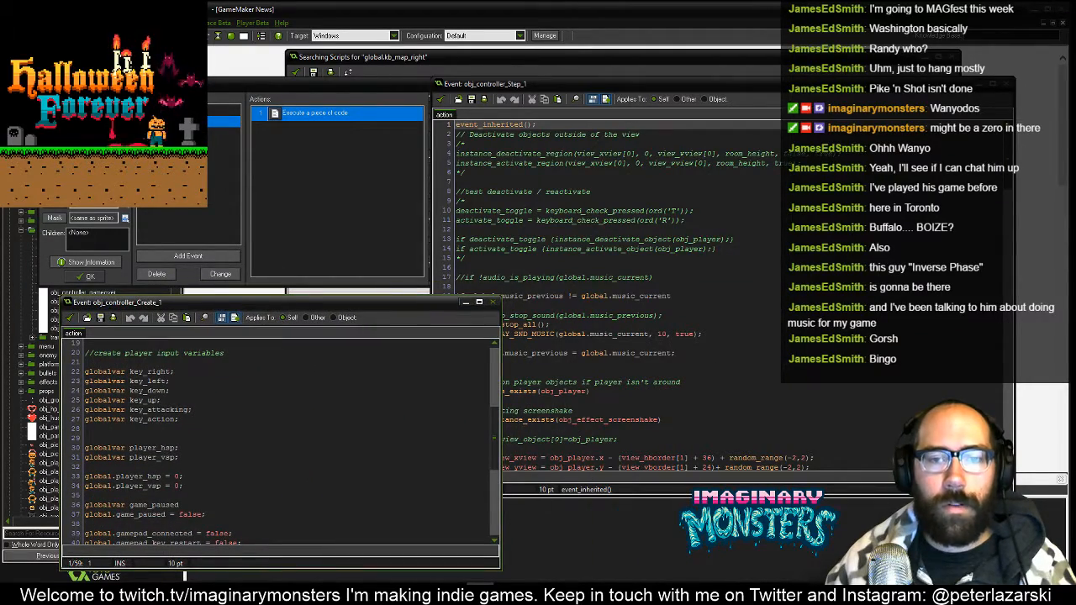
Copy the global.key_keyboard lines, from key_keyboard_right through key_keyboard_action, from the player input section of the Step code
{"action": "left_click", "coordinate": [652, 276]}
{"action": "scroll", "coordinate": [652, 274], "scroll_direction": "down", "scroll_amount": 16}
{"action": "scroll", "coordinate": [653, 270], "scroll_direction": "down", "scroll_amount": 13}
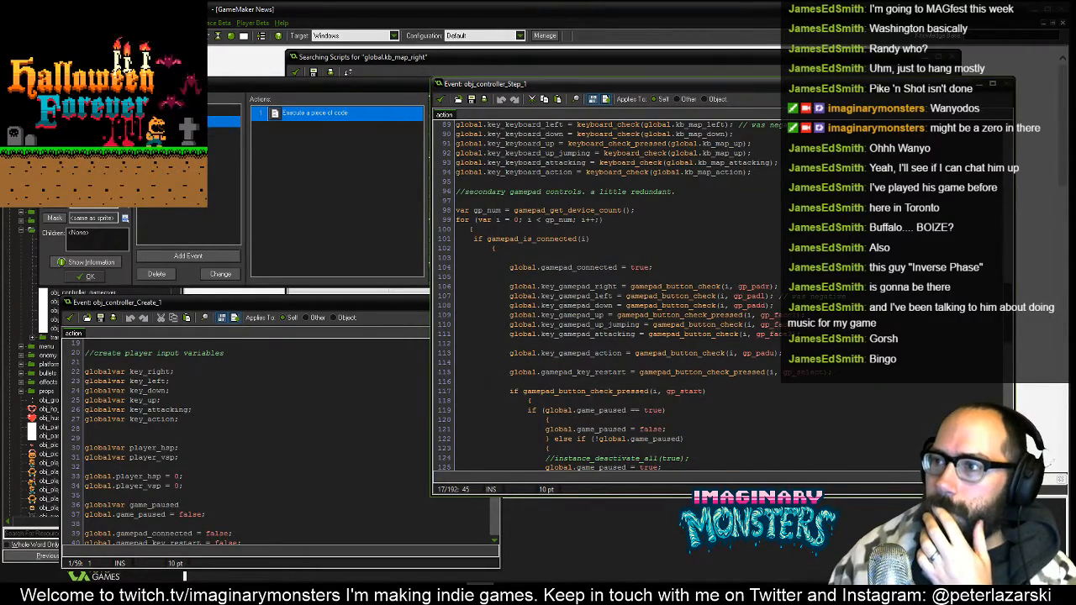
{"action": "scroll", "coordinate": [652, 271], "scroll_direction": "up", "scroll_amount": 3}
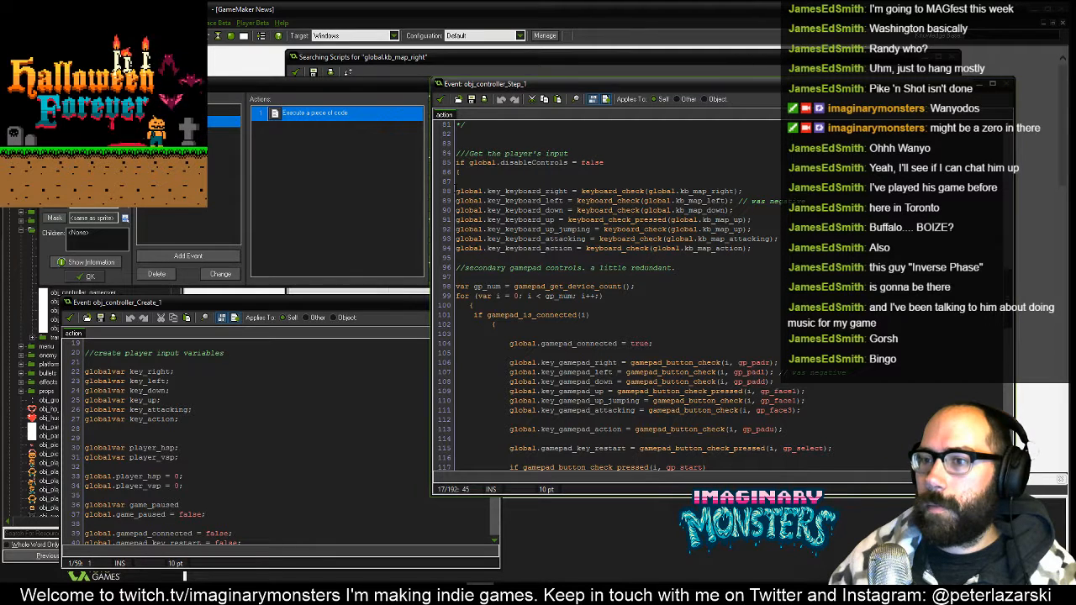
{"action": "left_click_drag", "start_coordinate": [455, 191], "coordinate": [573, 248]}
{"action": "key", "text": "ctrl+c"}
Paste the copied keyboard lines as a /* */ comment block below globalvar key_action in the Create code, returning to the blank line above it
{"action": "left_click", "coordinate": [189, 428]}
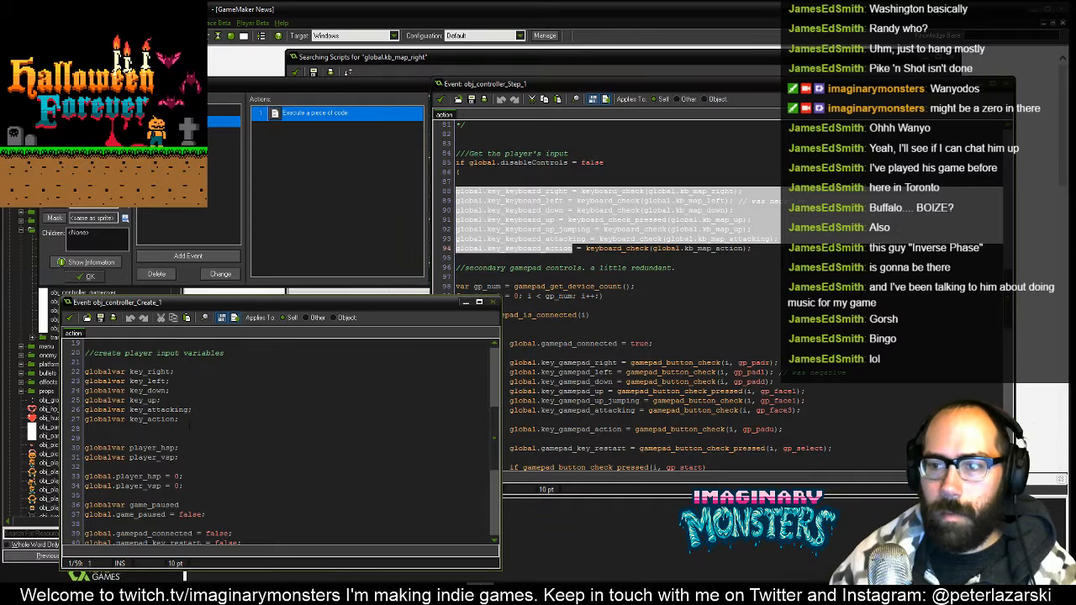
{"action": "left_click", "coordinate": [192, 417]}
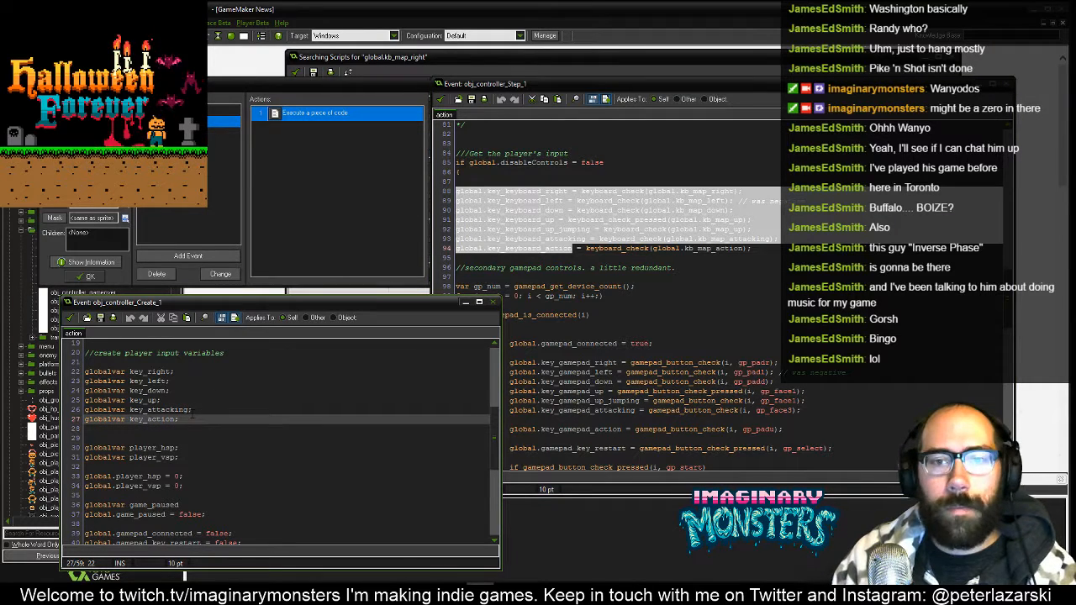
{"action": "key", "text": "Return"}
{"action": "key", "text": "Return"}
{"action": "key", "text": "Return"}
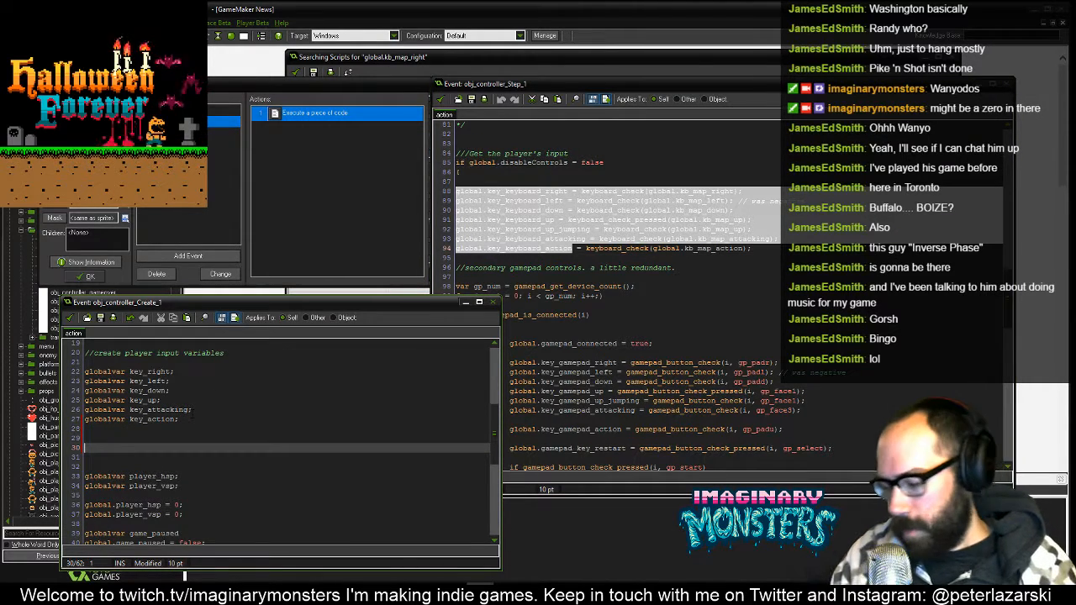
{"action": "type", "text": "//"}
{"action": "key", "text": "Return"}
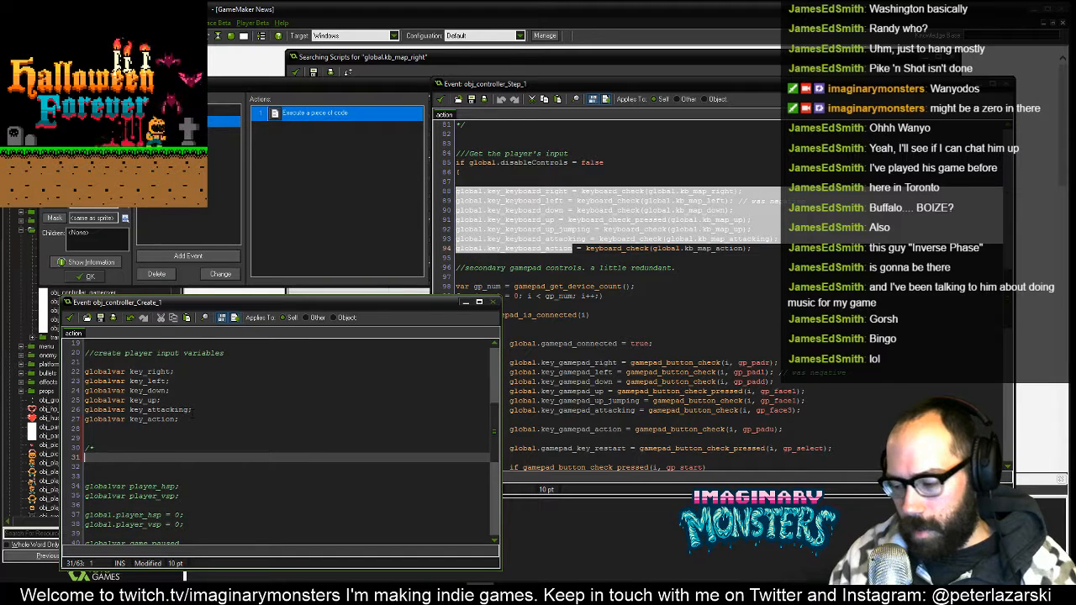
{"action": "key", "text": "ctrl+v"}
{"action": "type", "text": "*/"}
{"action": "key", "text": "Up"}
{"action": "key", "text": "Up"}
{"action": "key", "text": "Up"}
{"action": "key", "text": "Up"}
{"action": "key", "text": "Up"}
{"action": "key", "text": "Up"}
{"action": "key", "text": "Up"}
{"action": "key", "text": "Up"}
{"action": "key", "text": "Up"}
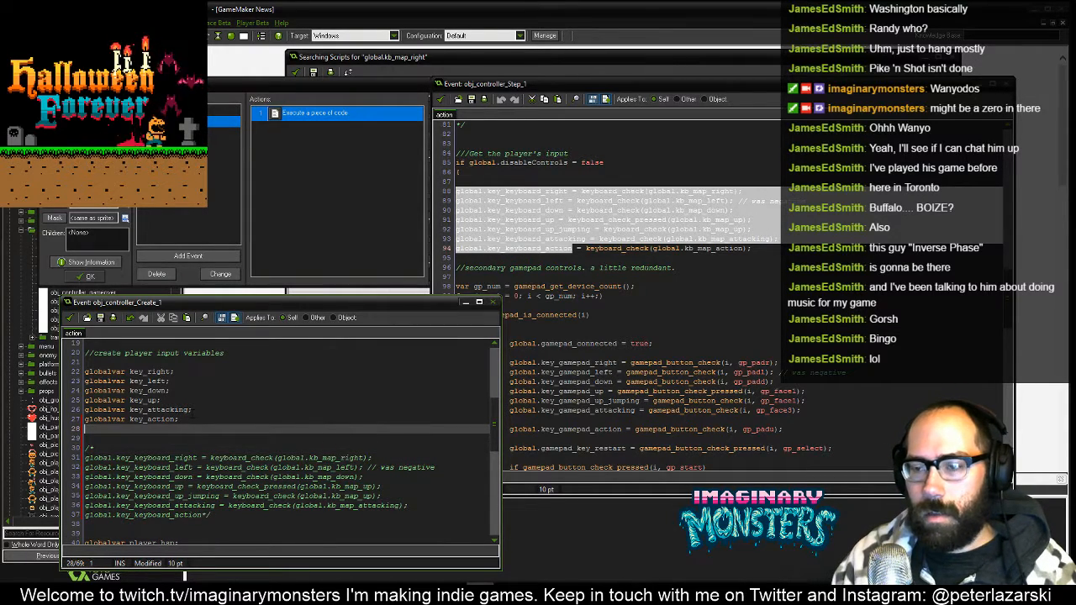
Rename the globalvar key_right declaration to key_keyboard_right in the player input variables section
{"action": "key", "text": "Up"}
{"action": "key", "text": "Up"}
{"action": "key", "text": "Up"}
{"action": "key", "text": "Up"}
{"action": "key", "text": "Up"}
{"action": "key", "text": "Up"}
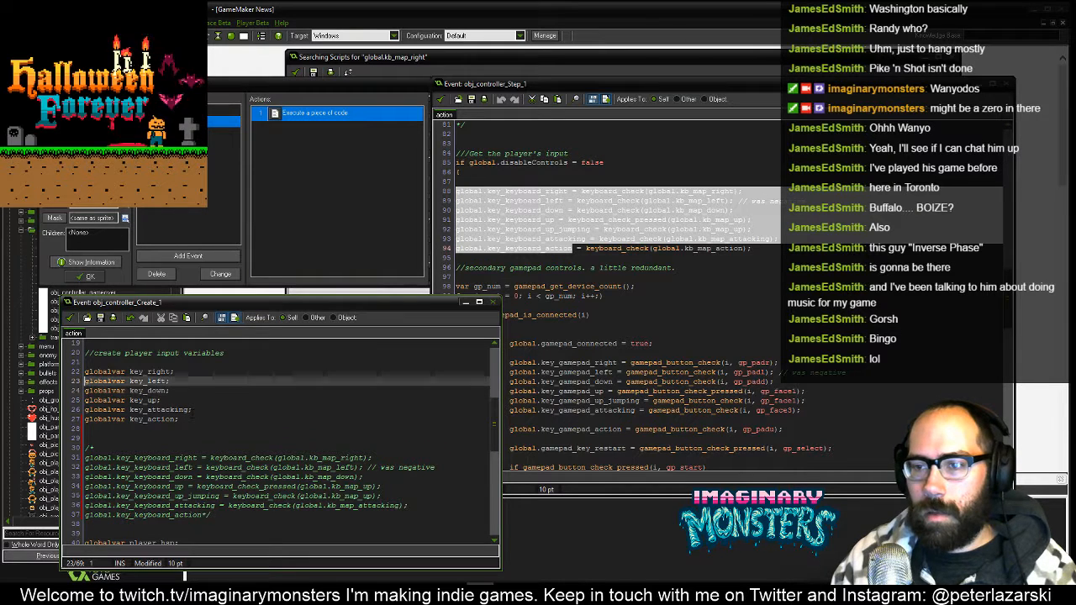
{"action": "key", "text": "End"}
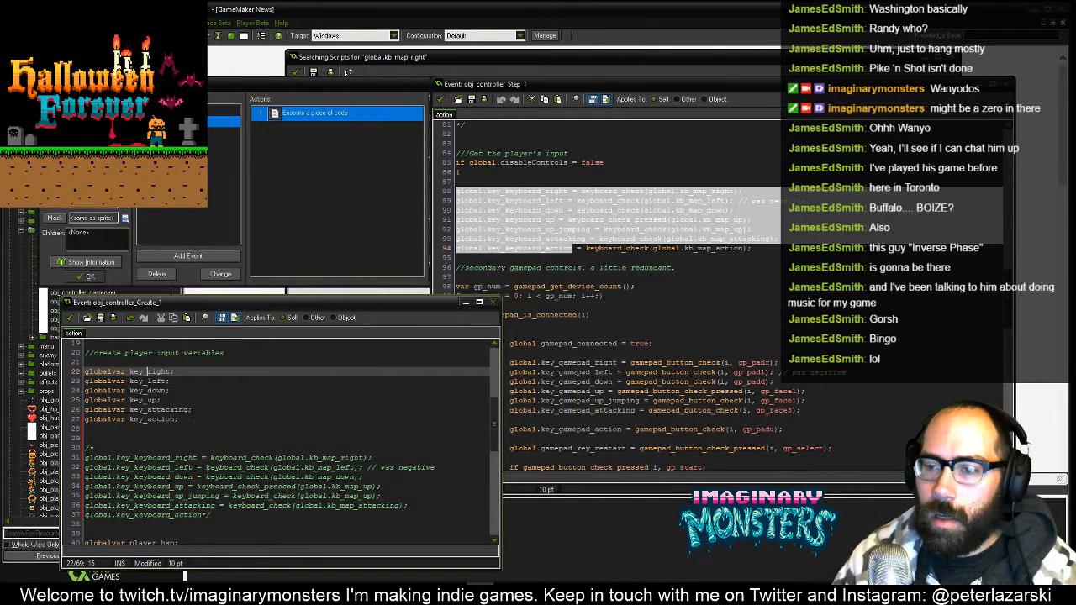
{"action": "type", "text": "keyboard_"}
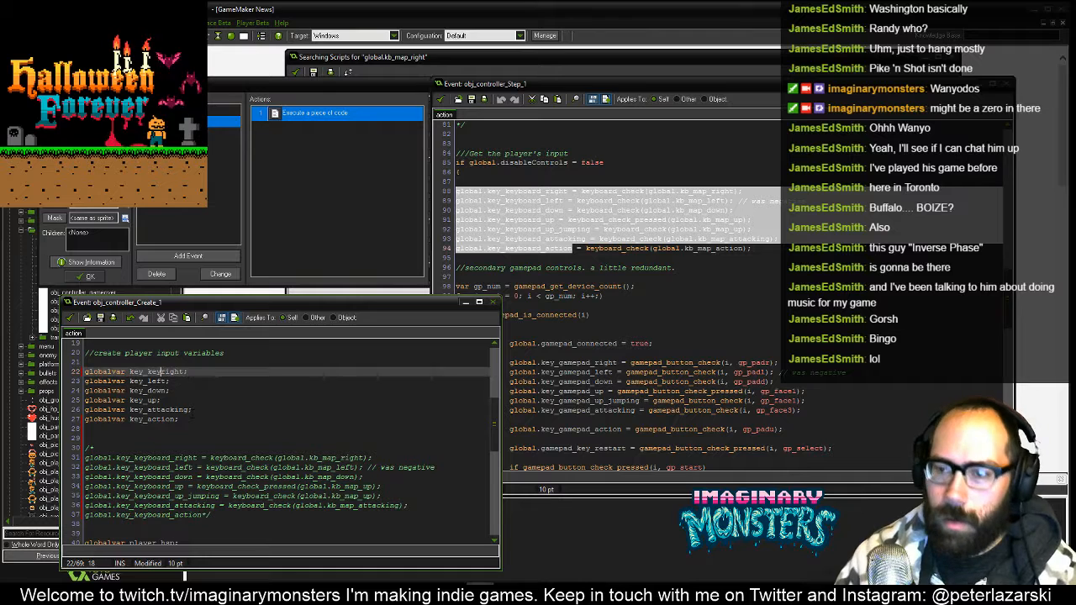
{"action": "type", "text": "_"}
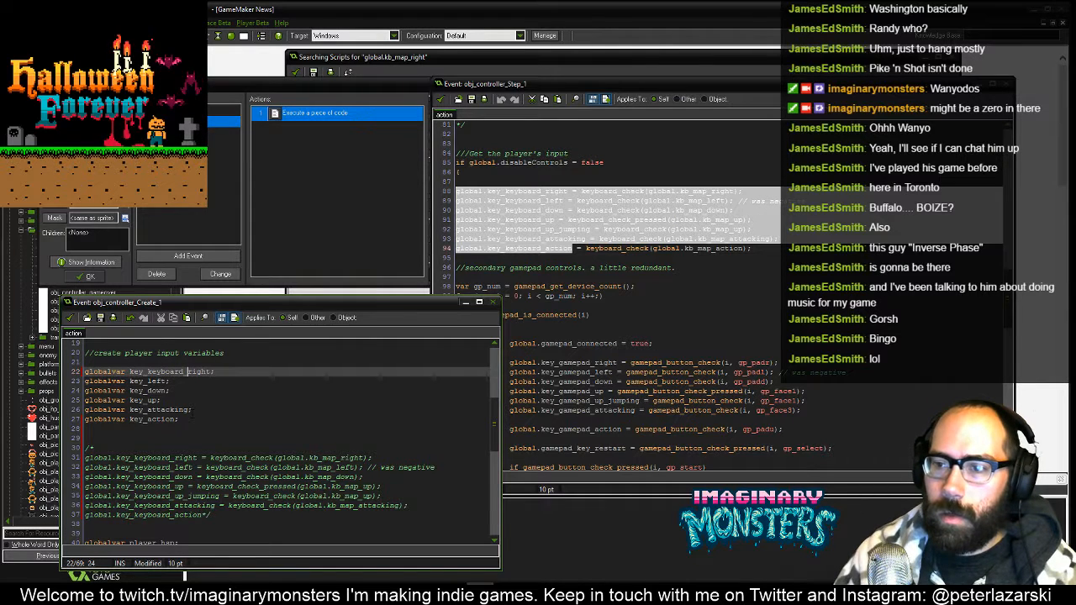
Copy keyboard_ from the first declaration into the left, down, up, attacking and action globalvar names, after their key_ prefix
{"action": "key", "text": "ctrl+shift+Left"}
{"action": "key", "text": "shift+Right"}
{"action": "key", "text": "shift+Right"}
{"action": "key", "text": "shift+Right"}
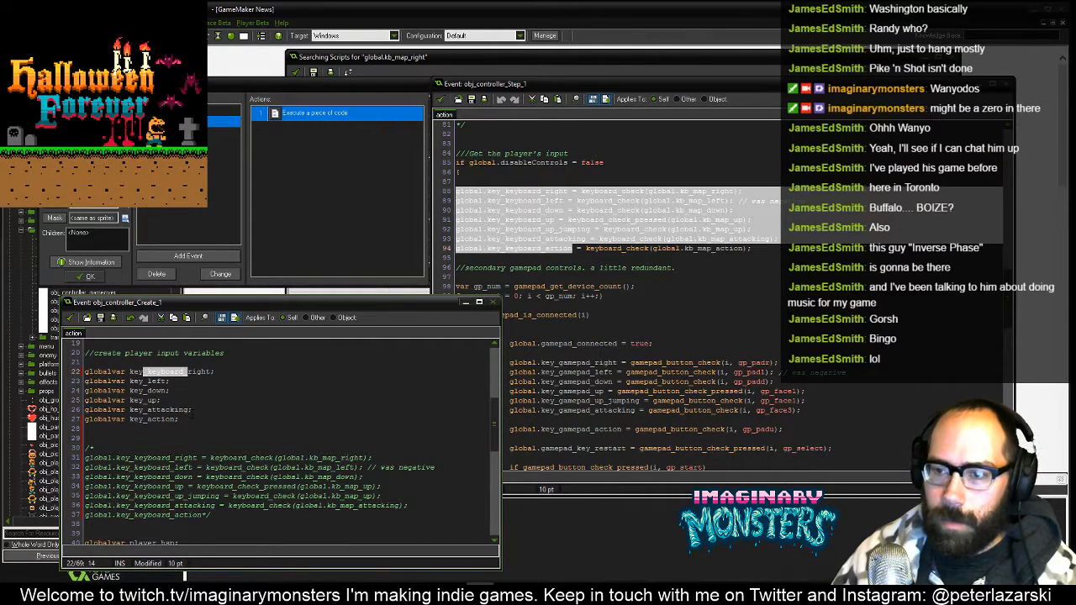
{"action": "key", "text": "shift+Right"}
{"action": "key", "text": "ctrl+c"}
{"action": "key", "text": "Down"}
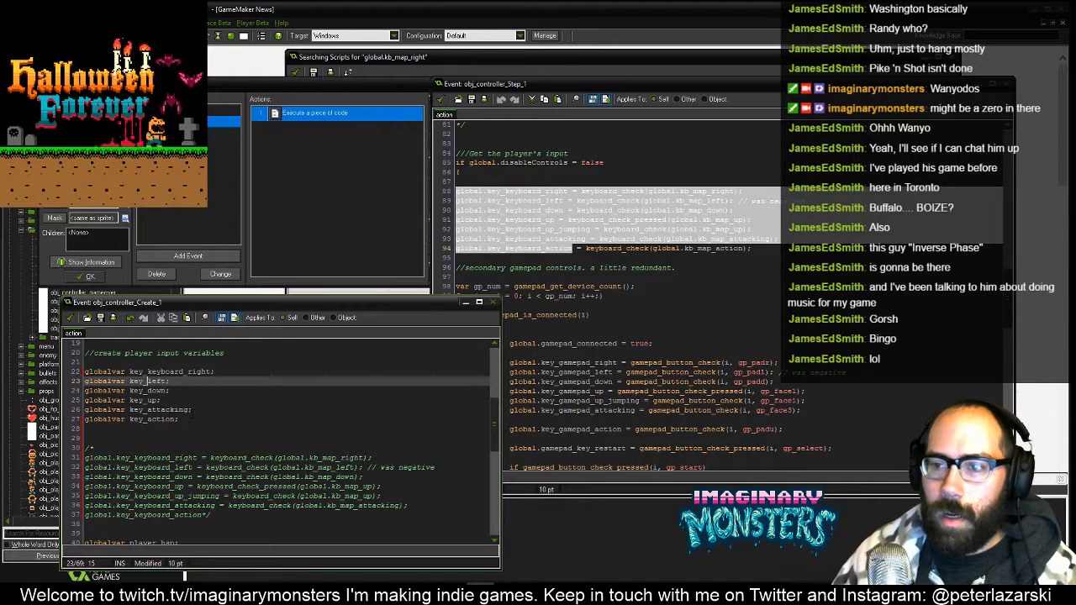
{"action": "key", "text": "ctrl+v"}
{"action": "key", "text": "Down"}
{"action": "key", "text": "ctrl+v"}
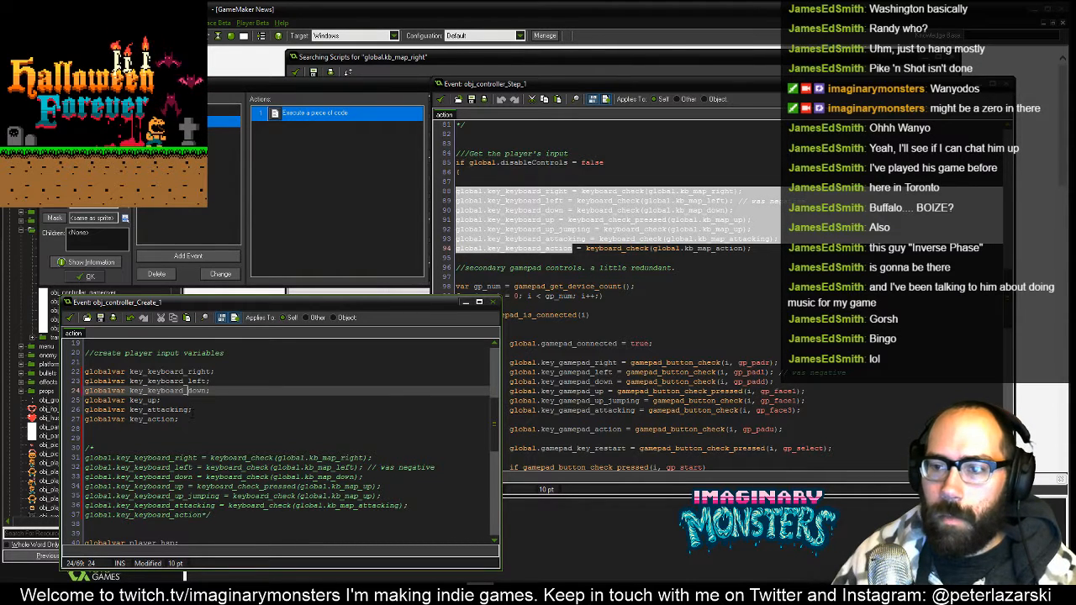
{"action": "key", "text": "Down"}
{"action": "key", "text": "ctrl+v"}
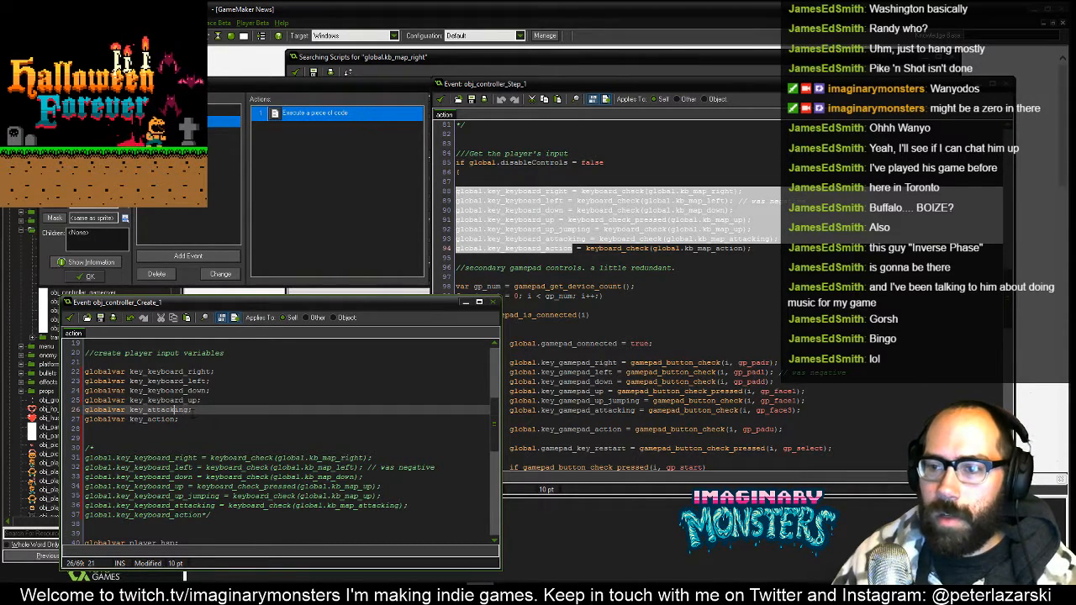
{"action": "key", "text": "Down"}
{"action": "key", "text": "ctrl+v"}
{"action": "key", "text": "Down"}
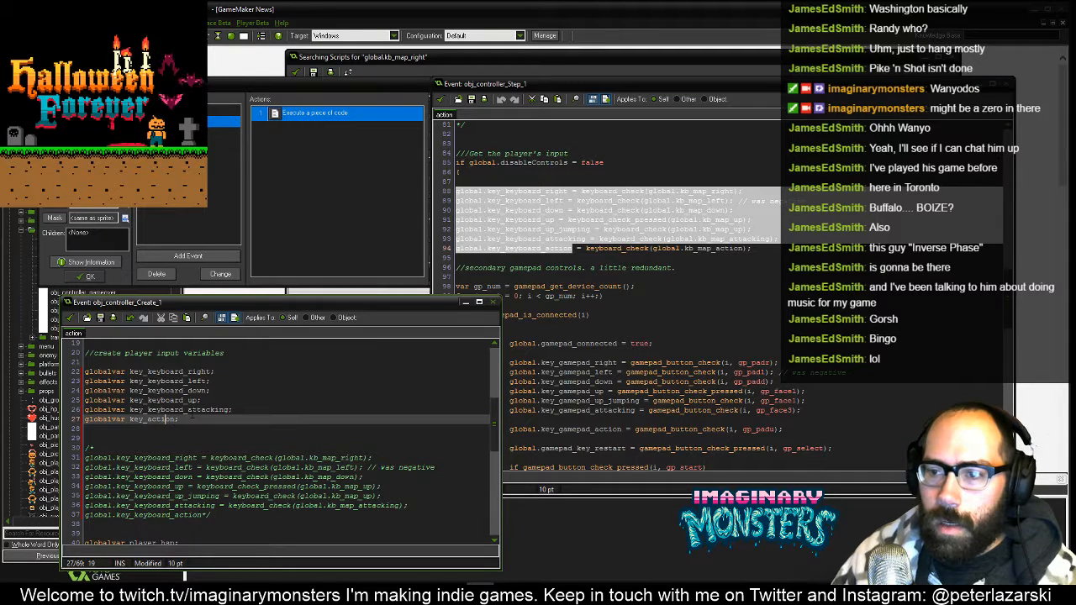
{"action": "key", "text": "ctrl+v"}
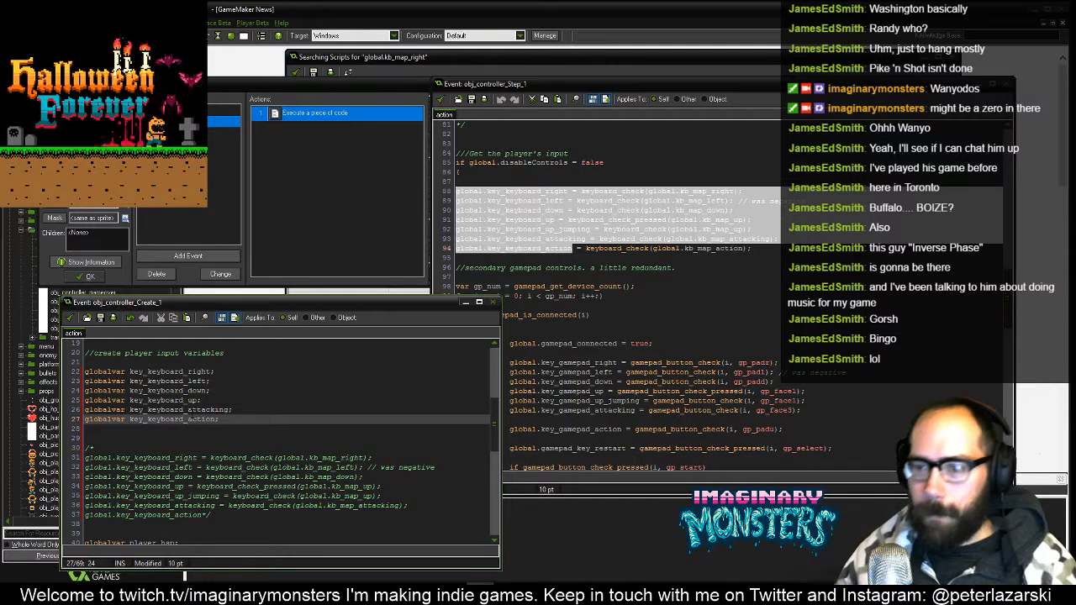
Remove the blank line between the //create player input variables comment and the first globalvar declaration
{"action": "key", "text": "Up"}
{"action": "key", "text": "Up"}
{"action": "key", "text": "Up"}
{"action": "key", "text": "Up"}
{"action": "key", "text": "Up"}
{"action": "key", "text": "Up"}
{"action": "key", "text": "Delete"}
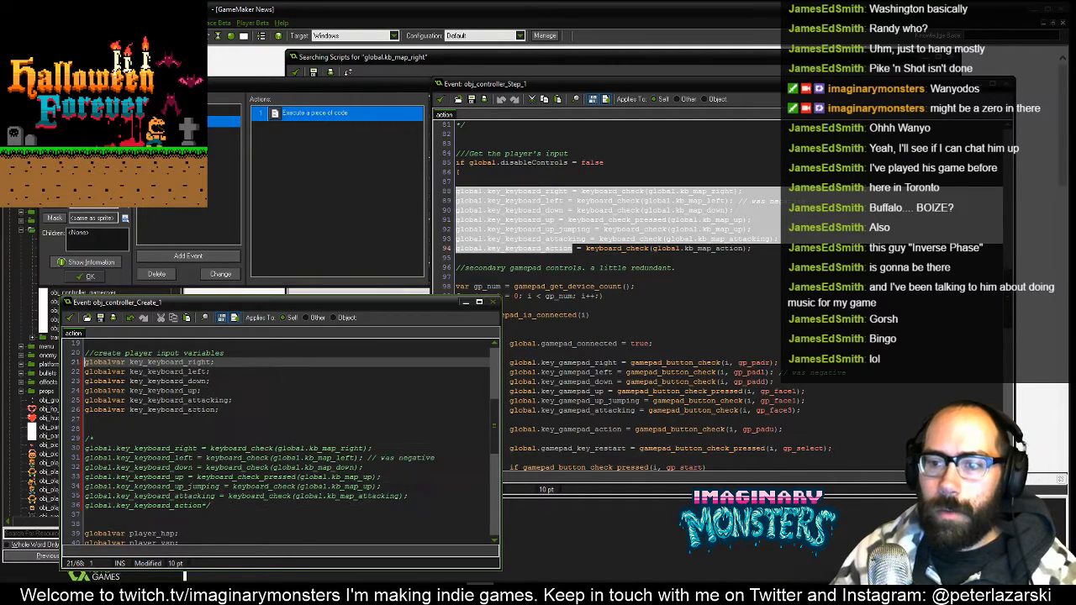
Copy the six globalvar key_keyboard declarations, from key_keyboard_right through key_keyboard_action
{"action": "key", "text": "shift+Down"}
{"action": "key", "text": "shift+Down"}
{"action": "key", "text": "shift+Down"}
{"action": "key", "text": "shift+Down"}
{"action": "key", "text": "shift+Down"}
{"action": "key", "text": "shift+Down"}
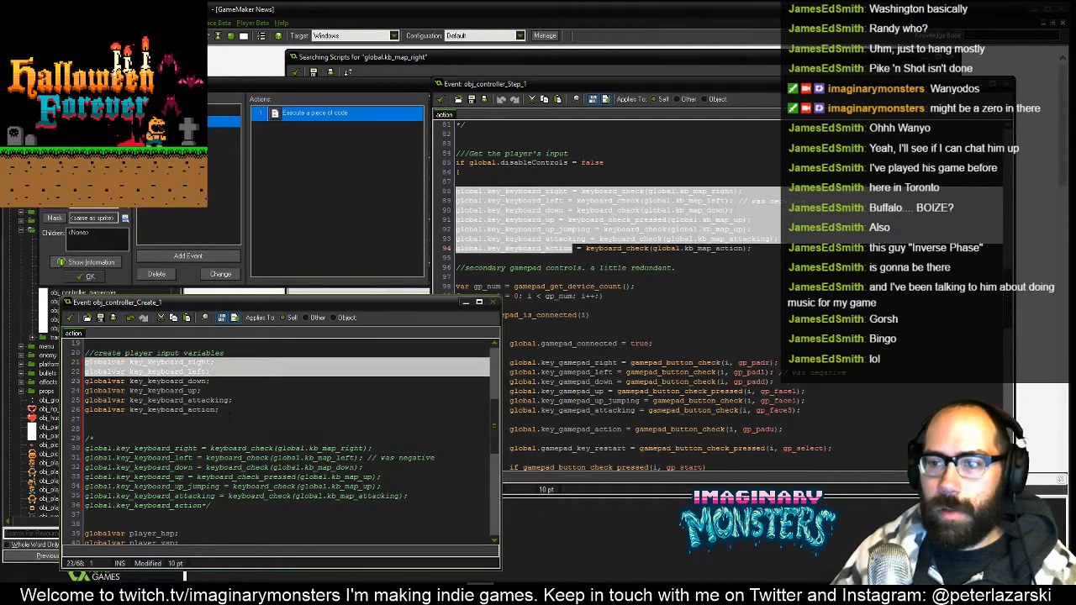
{"action": "key", "text": "Down"}
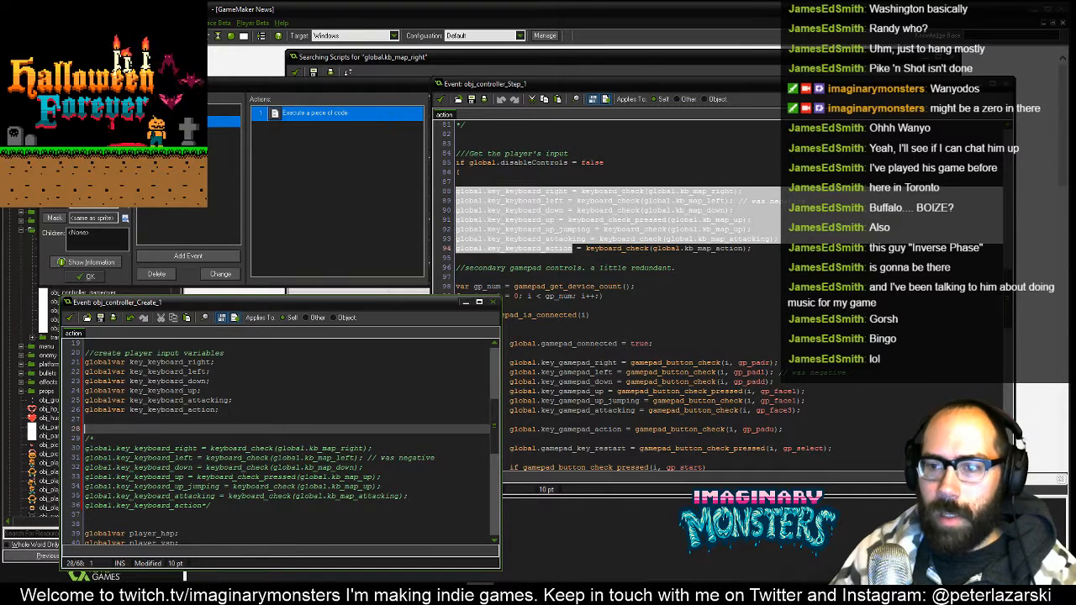
Add an //or gamepad comment below key_keyboard_action and paste the copied declarations under it
{"action": "key", "text": "Up"}
{"action": "type", "text": "//"}
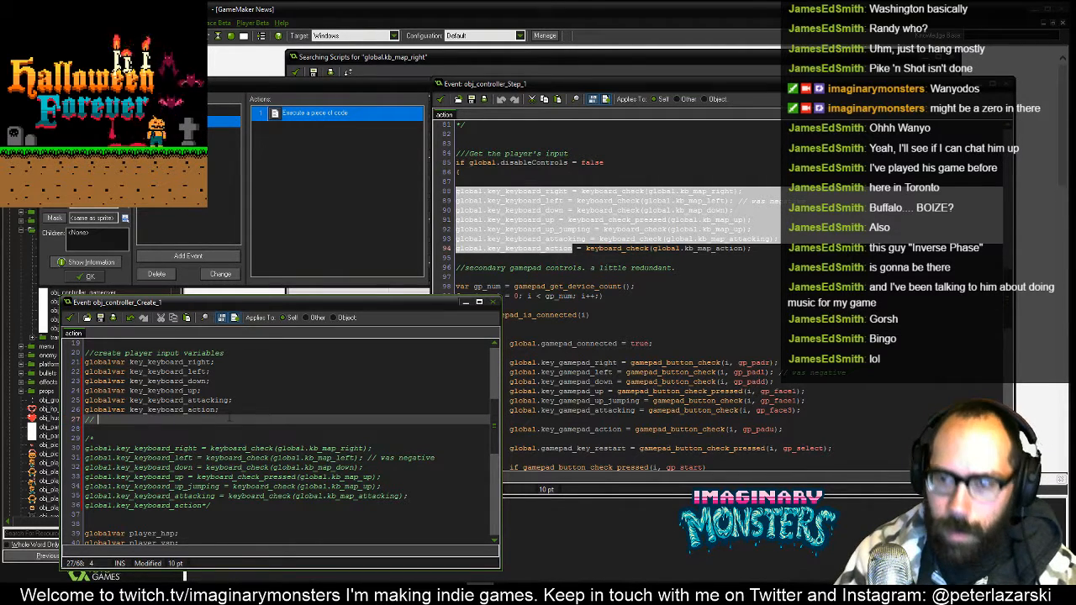
{"action": "key", "text": "BackSpace"}
{"action": "type", "text": "or g"}
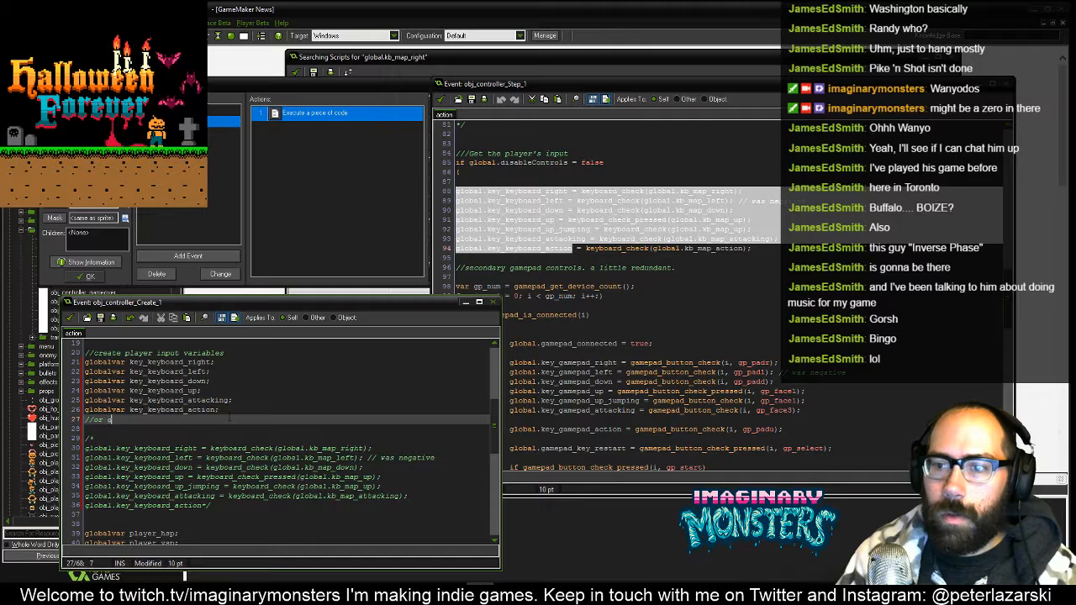
{"action": "type", "text": "amepad"}
{"action": "key", "text": "Return"}
{"action": "key", "text": "ctrl+v"}
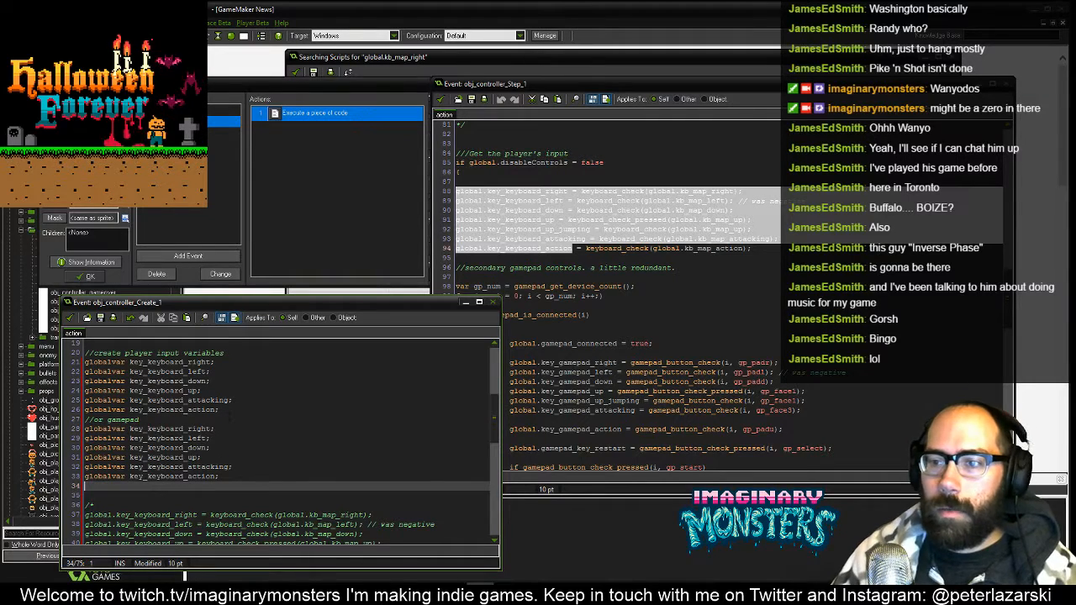
Delete the commented-out block of global.key_keyboard lines above globalvar player_hsp
{"action": "scroll", "coordinate": [250, 391], "scroll_direction": "down", "scroll_amount": 3}
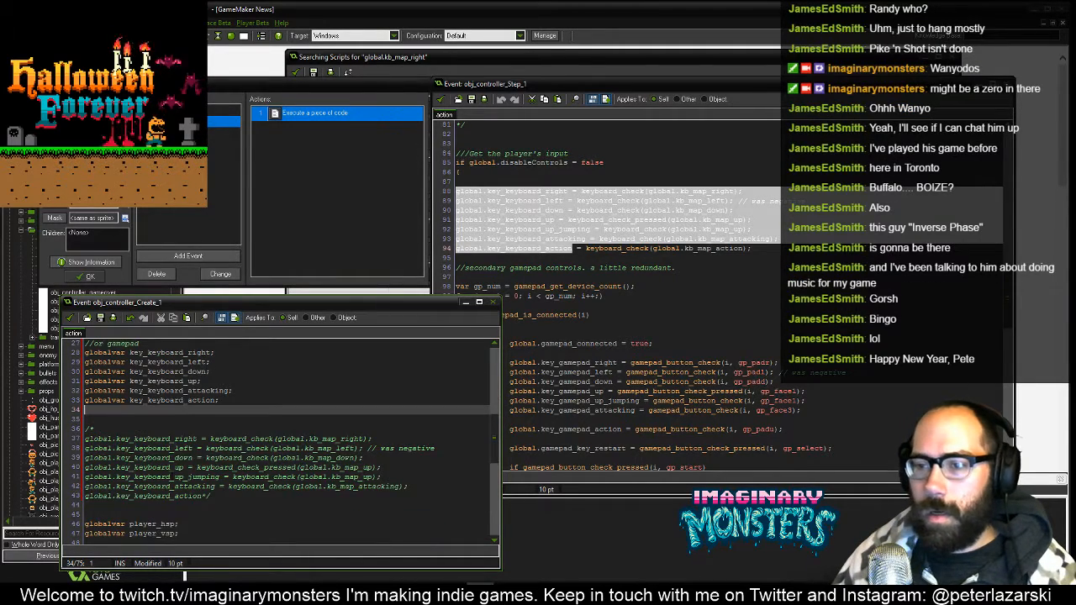
{"action": "left_click", "coordinate": [218, 501], "text": "shift"}
{"action": "key", "text": "BackSpace"}
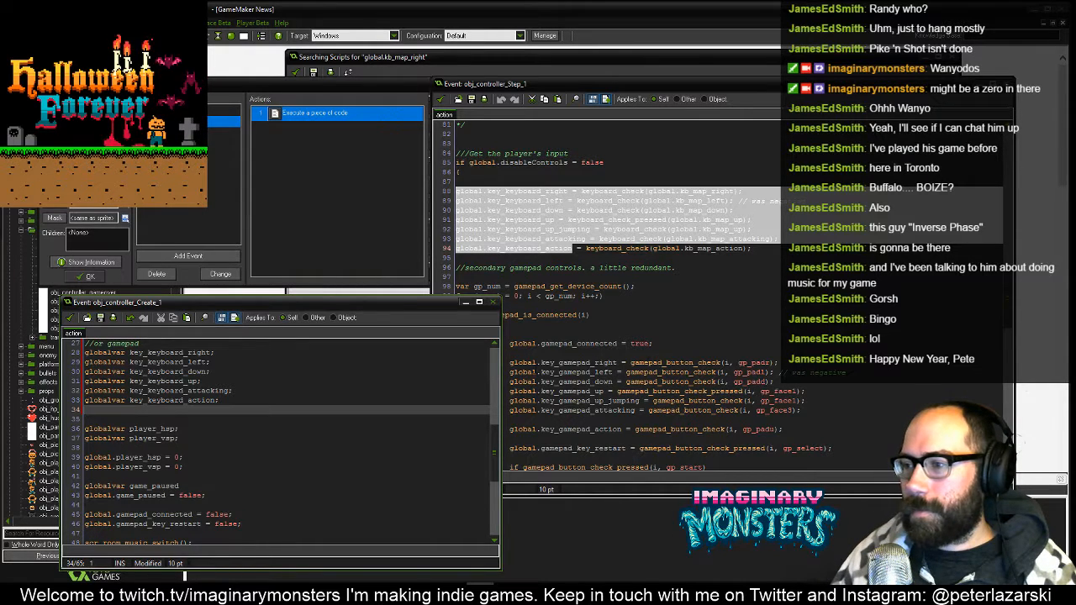
Change the declarations under //or gamepad to key_gamepad_ names and save the Create code
{"action": "scroll", "coordinate": [278, 438], "scroll_direction": "up", "scroll_amount": 3}
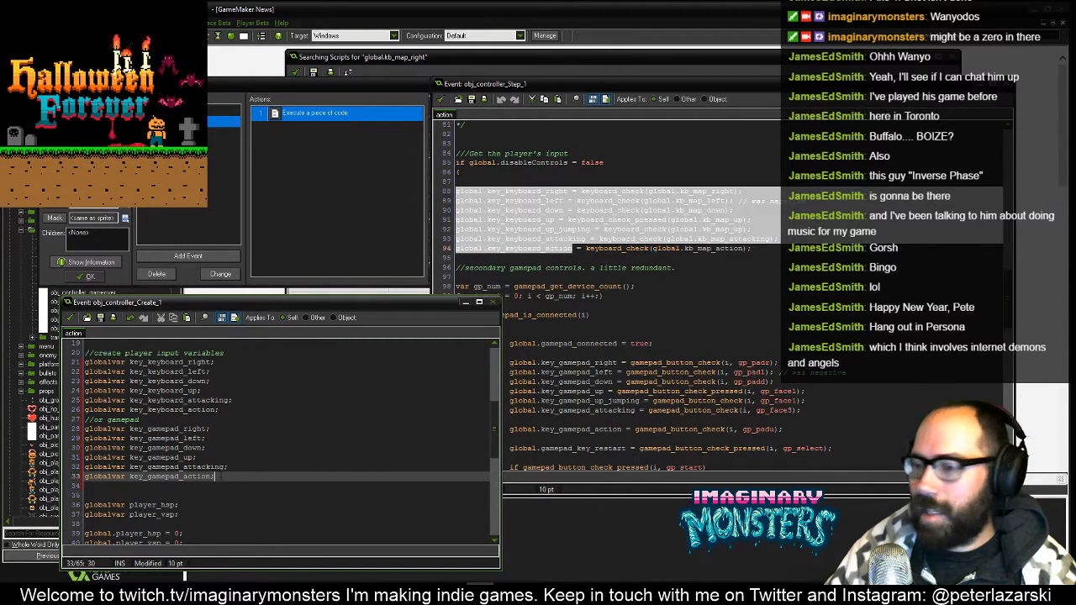
{"action": "key", "text": "ctrl+s"}
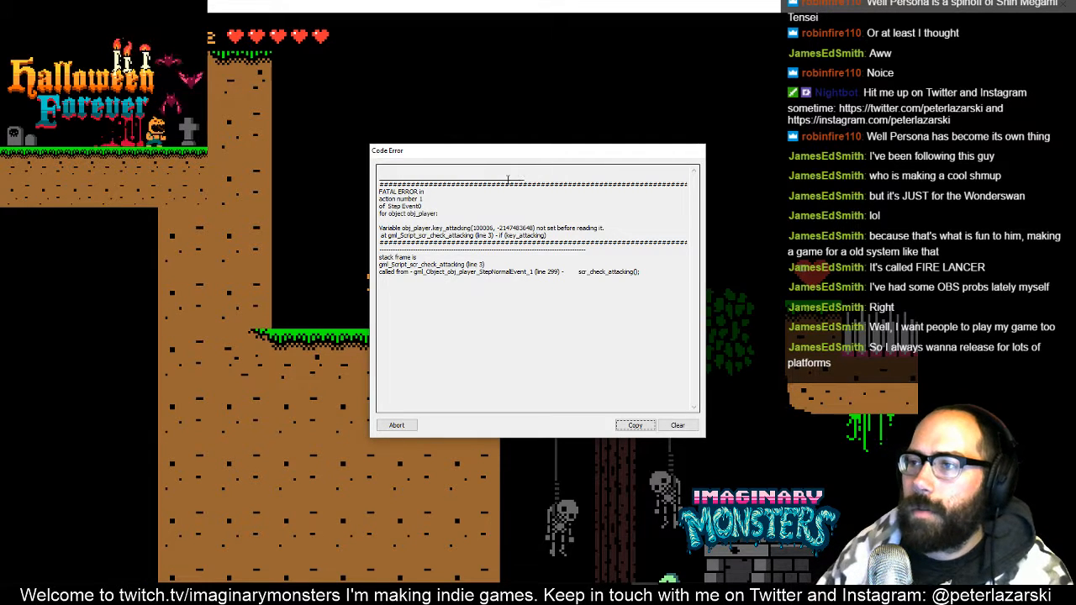
Select the full fatal error text in the Code Error dialog for copying
{"action": "left_click_drag", "start_coordinate": [639, 271], "coordinate": [380, 168]}
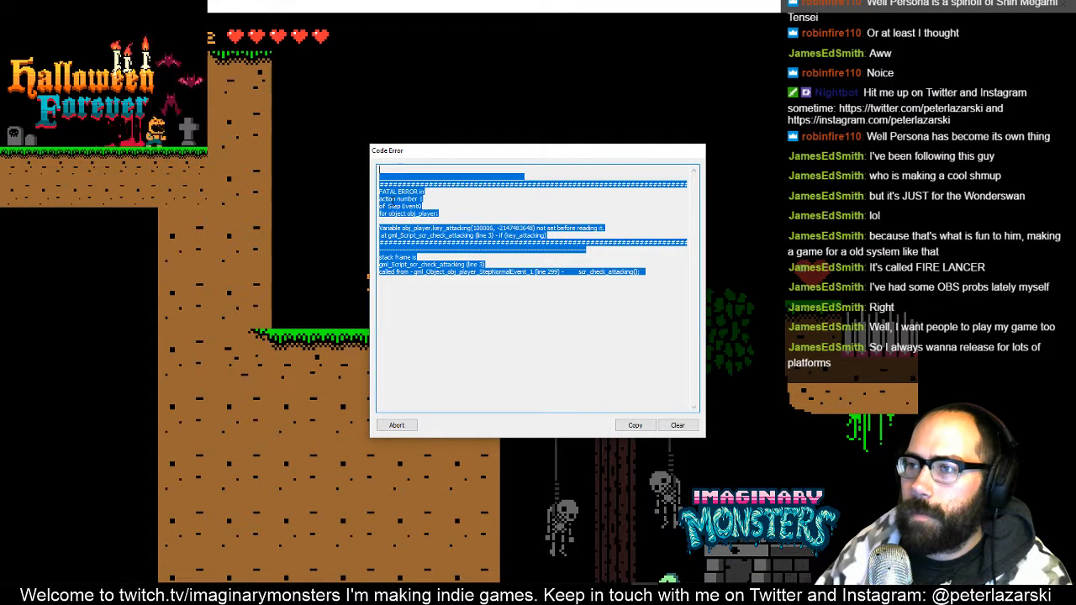
{"action": "right_click", "coordinate": [393, 203]}
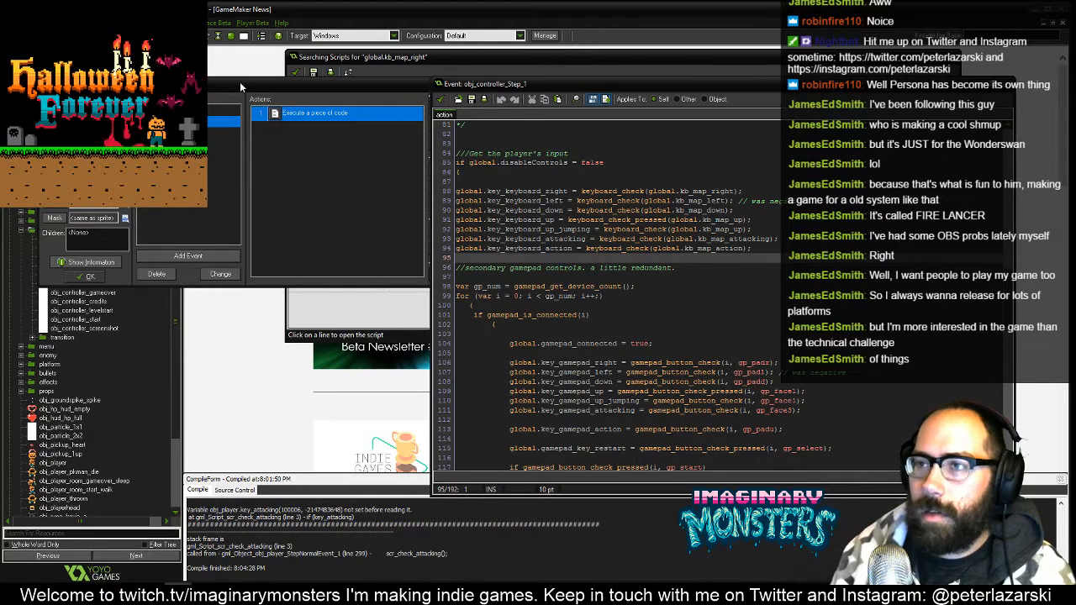
Open the scr_check_attacking script beside the controller code and examine its key_attacking and key_down conditions
{"action": "left_click_drag", "start_coordinate": [239, 82], "coordinate": [242, 133]}
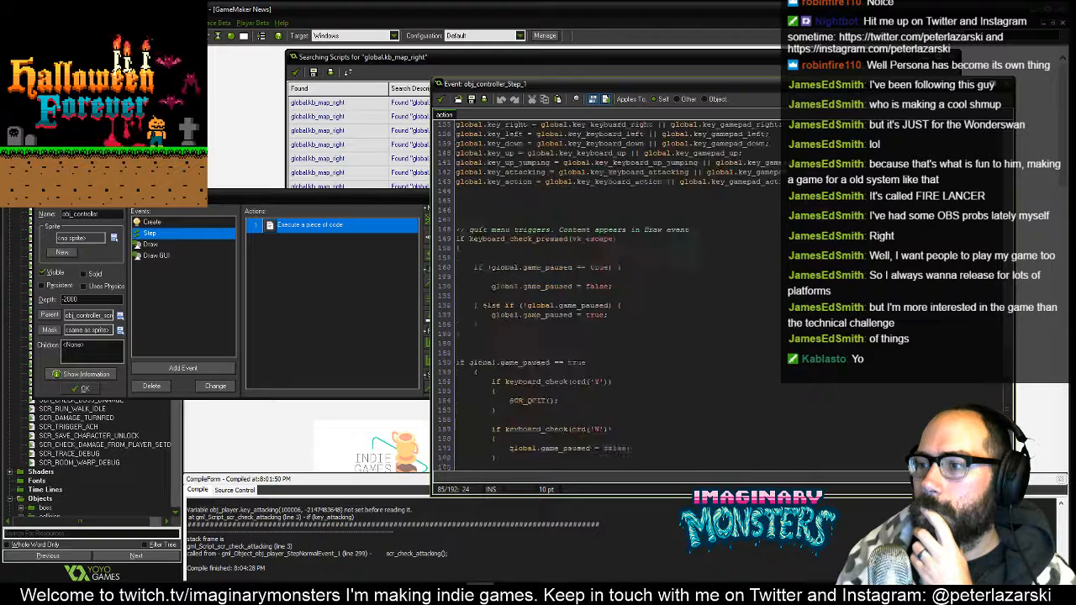
{"action": "scroll", "coordinate": [609, 182], "scroll_direction": "up", "scroll_amount": 5}
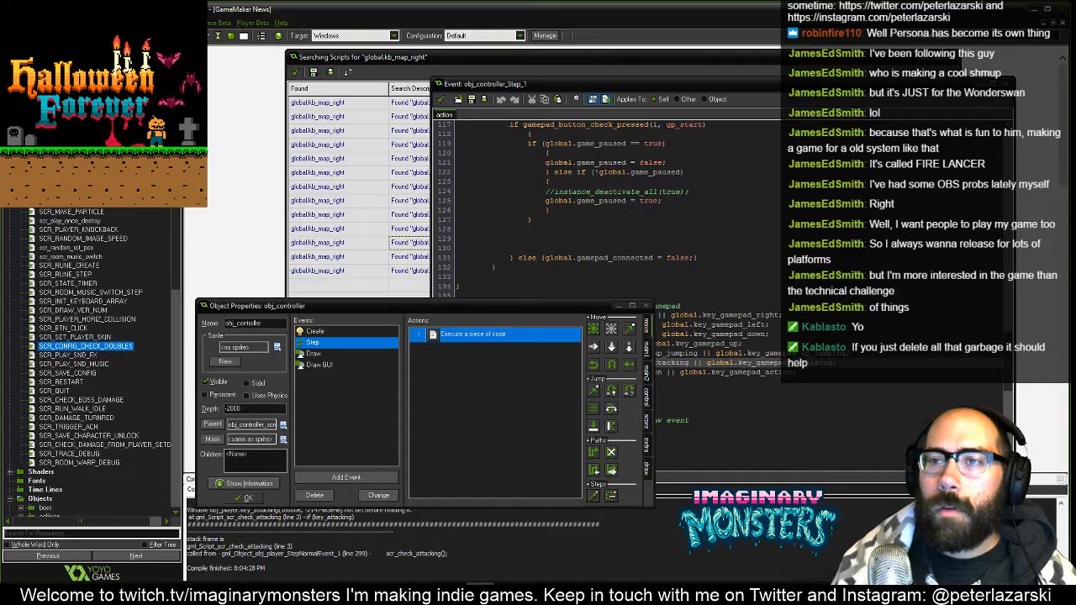
{"action": "double_click", "coordinate": [80, 168]}
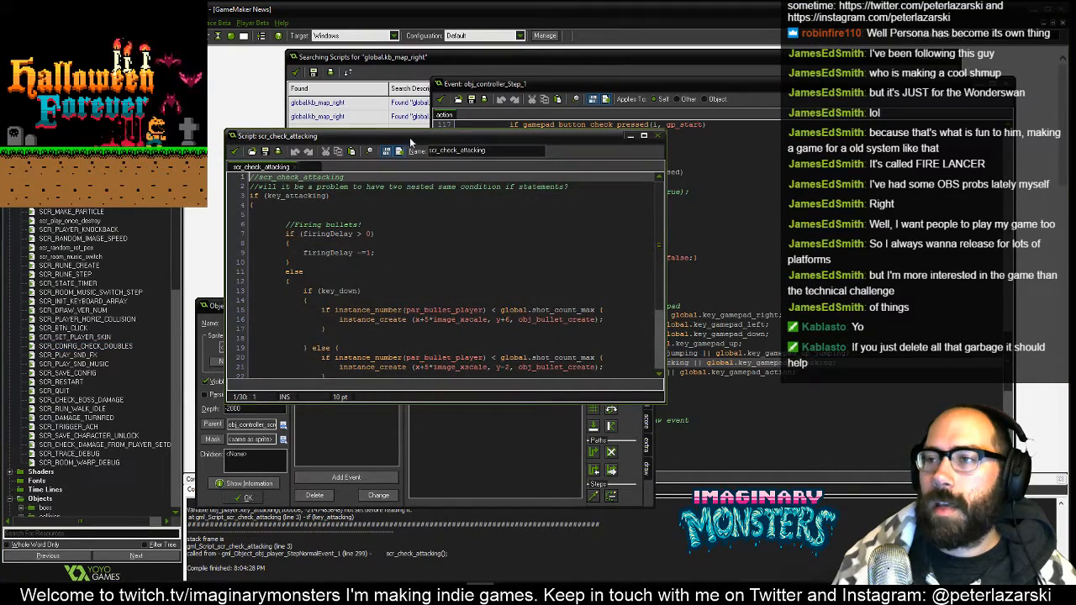
{"action": "left_click_drag", "start_coordinate": [409, 138], "coordinate": [294, 133]}
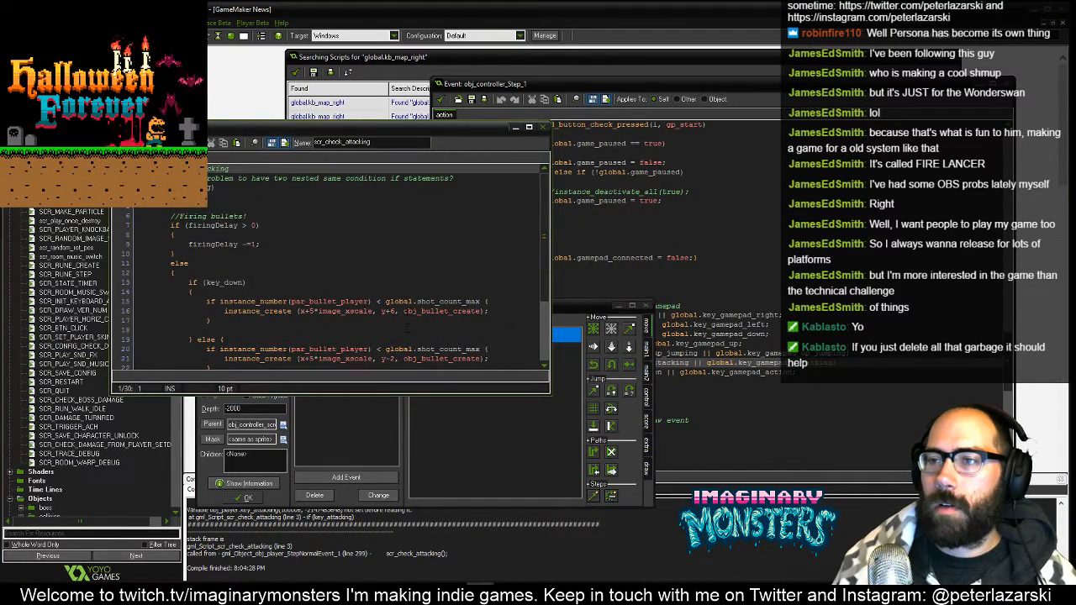
{"action": "scroll", "coordinate": [407, 307], "scroll_direction": "down", "scroll_amount": 3}
{"action": "scroll", "coordinate": [406, 307], "scroll_direction": "up", "scroll_amount": 3}
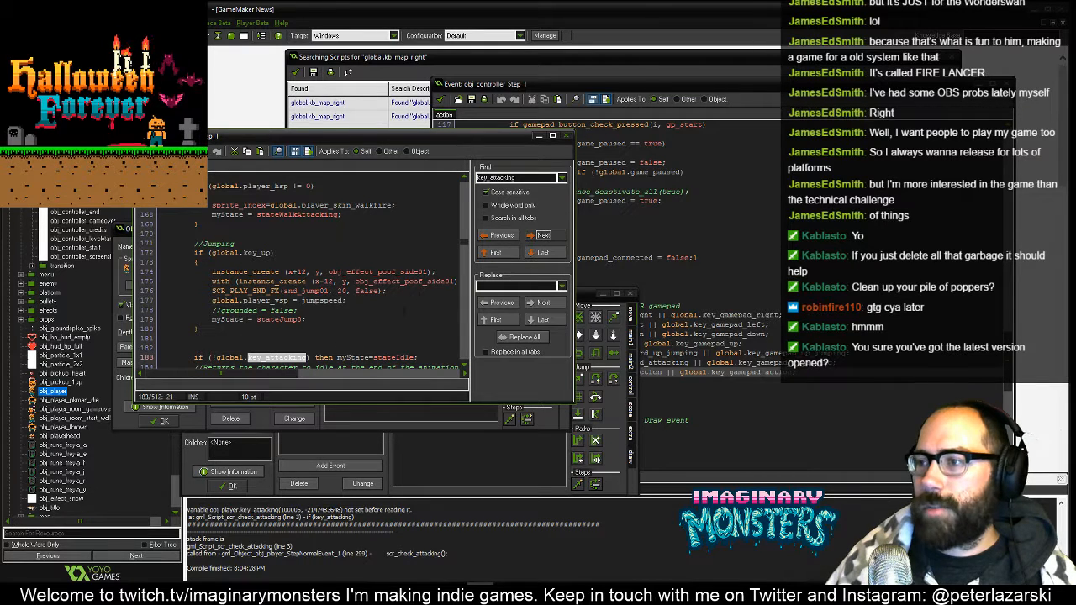
Find the next key_attacking occurrence in obj_player's Step code, and review the Step code containing the config_states cases
{"action": "left_click", "coordinate": [541, 235]}
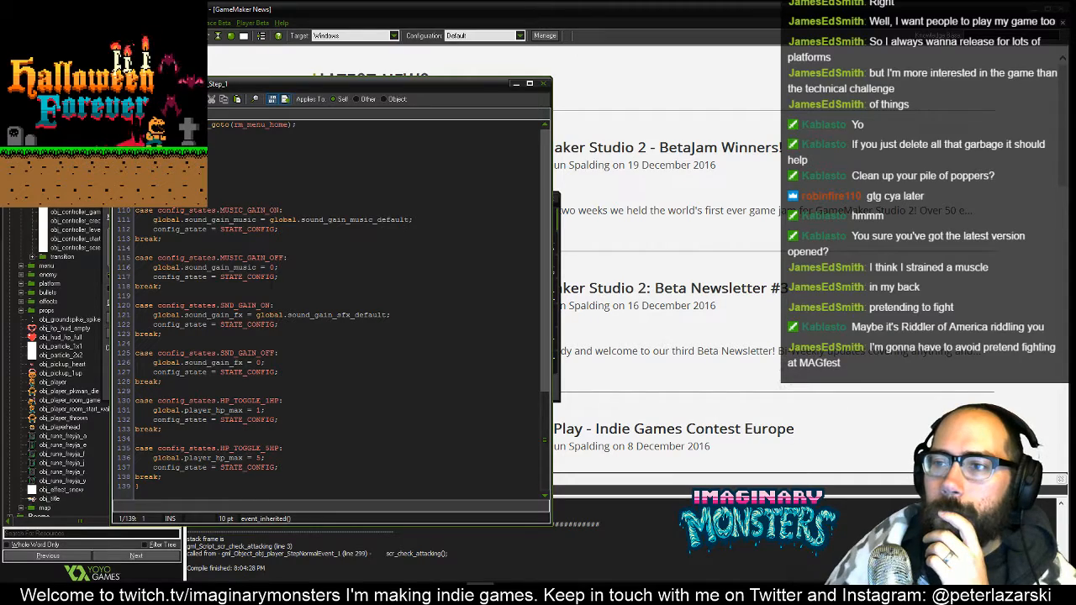
{"action": "scroll", "coordinate": [332, 311], "scroll_direction": "up", "scroll_amount": 20}
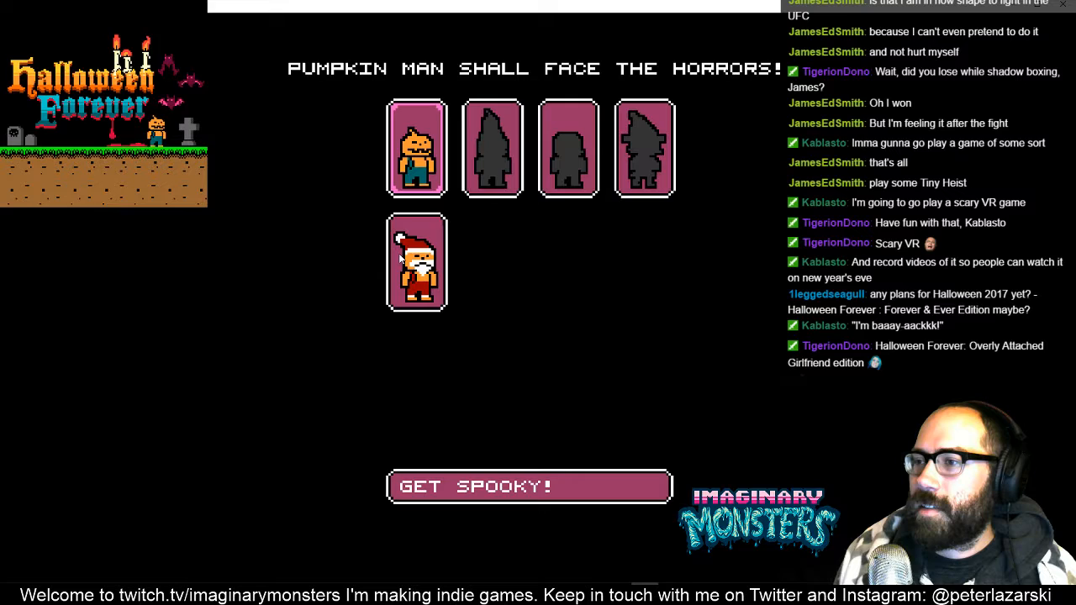
Test the attack in the running game with Santa Pumpkin as the character, and abort at the code error
{"action": "key", "text": "Down"}
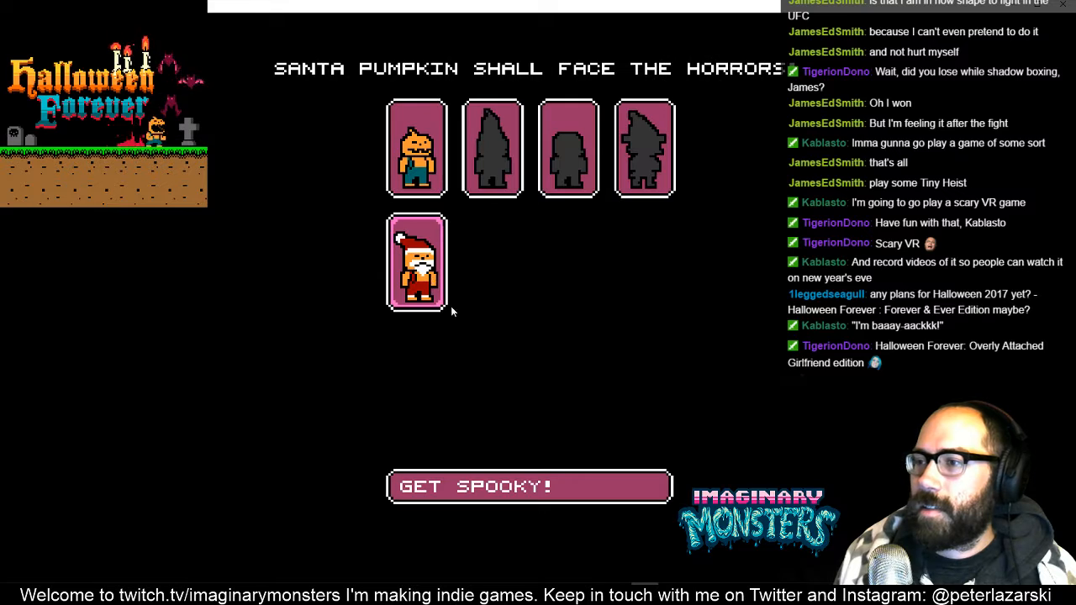
{"action": "left_click", "coordinate": [503, 496]}
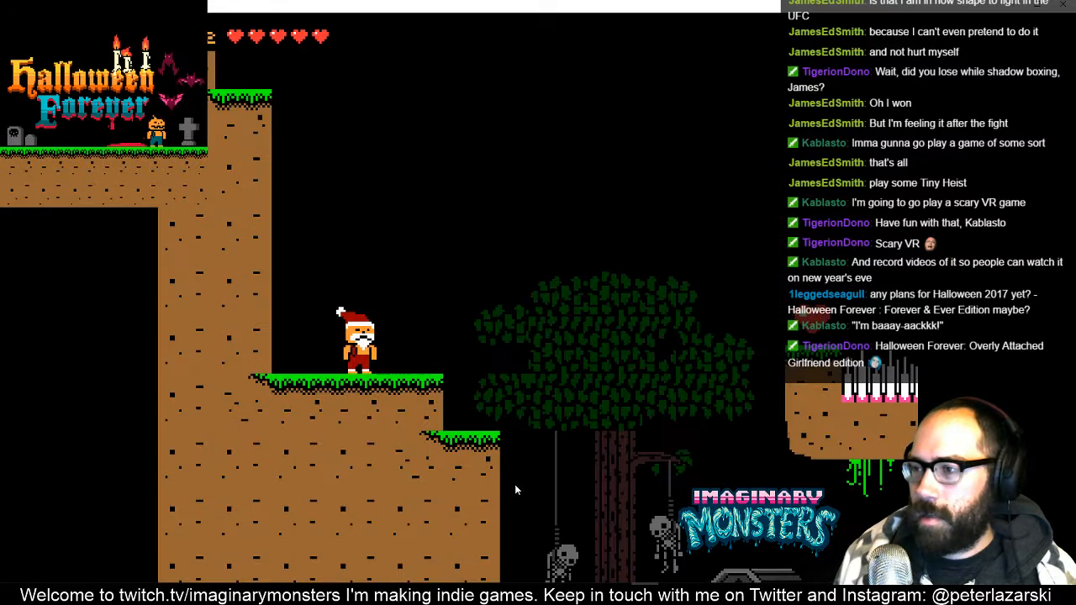
{"action": "key", "text": "x"}
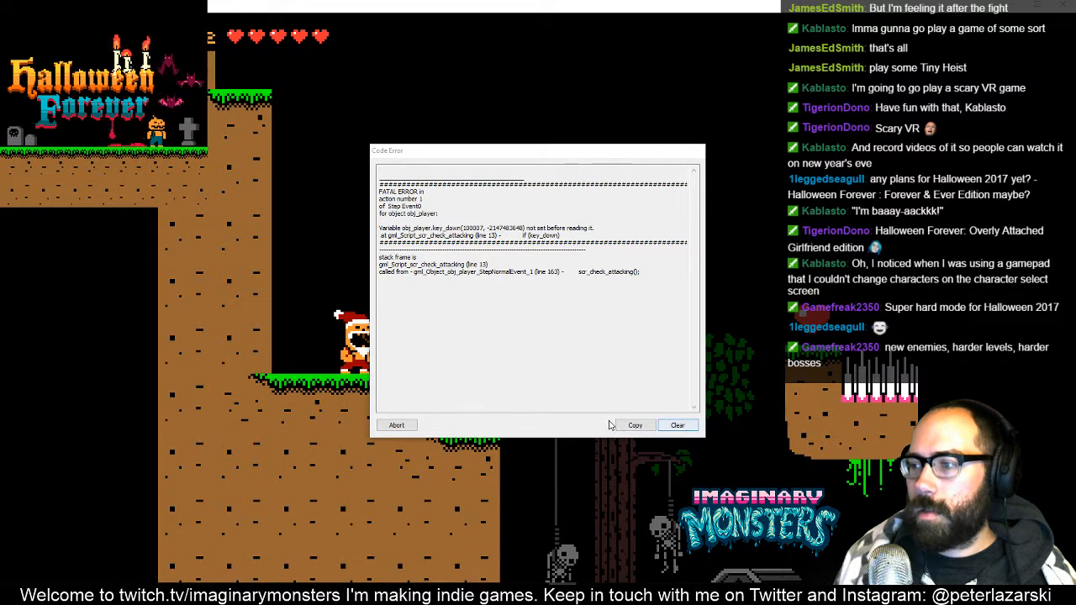
{"action": "left_click", "coordinate": [397, 425]}
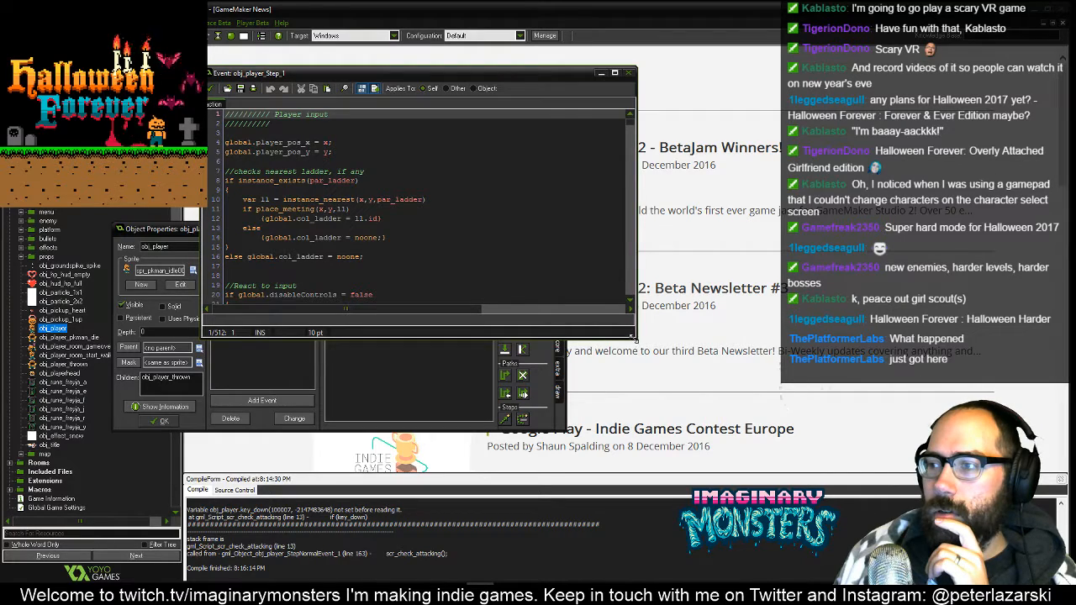
Enlarge the obj_player Step code window and read through the code down to the state machine section
{"action": "left_click_drag", "start_coordinate": [637, 342], "coordinate": [858, 546]}
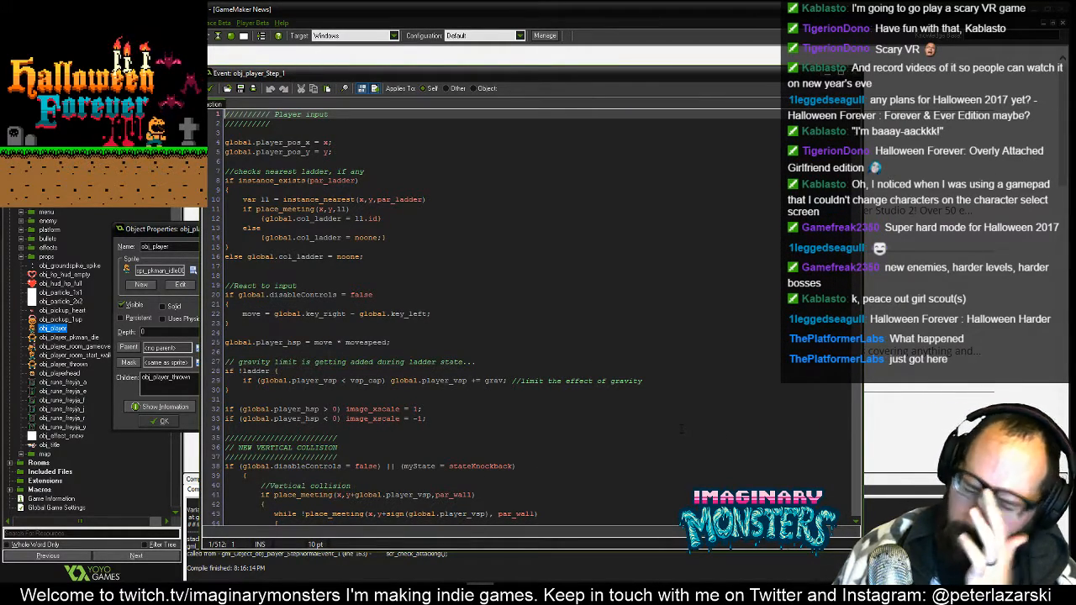
{"action": "scroll", "coordinate": [534, 335], "scroll_direction": "down", "scroll_amount": 20}
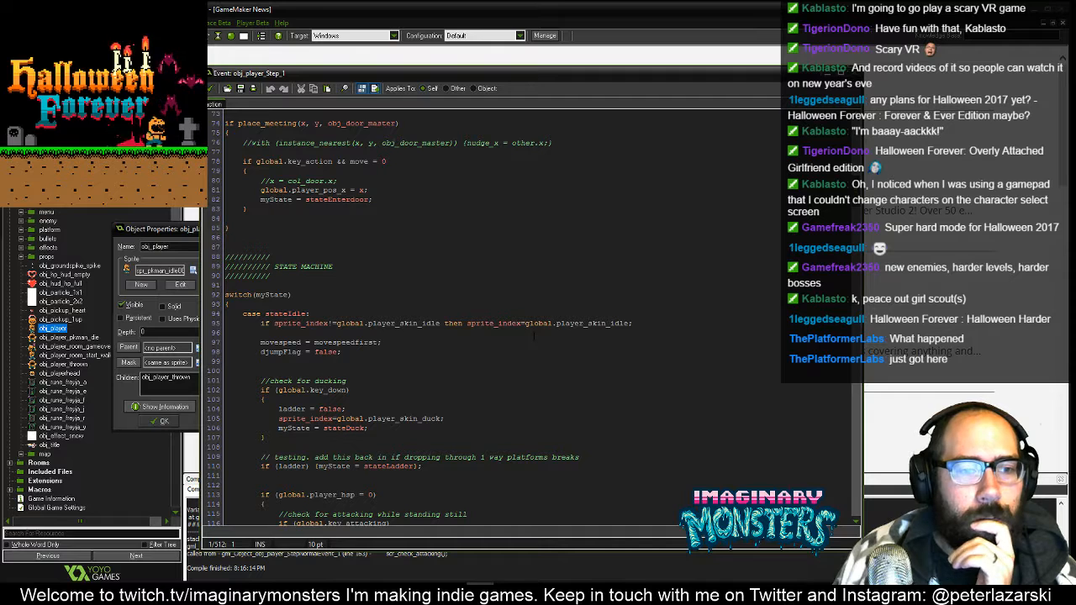
Search obj_player's Step code for key_down, and close the code window
{"action": "left_click", "coordinate": [514, 294]}
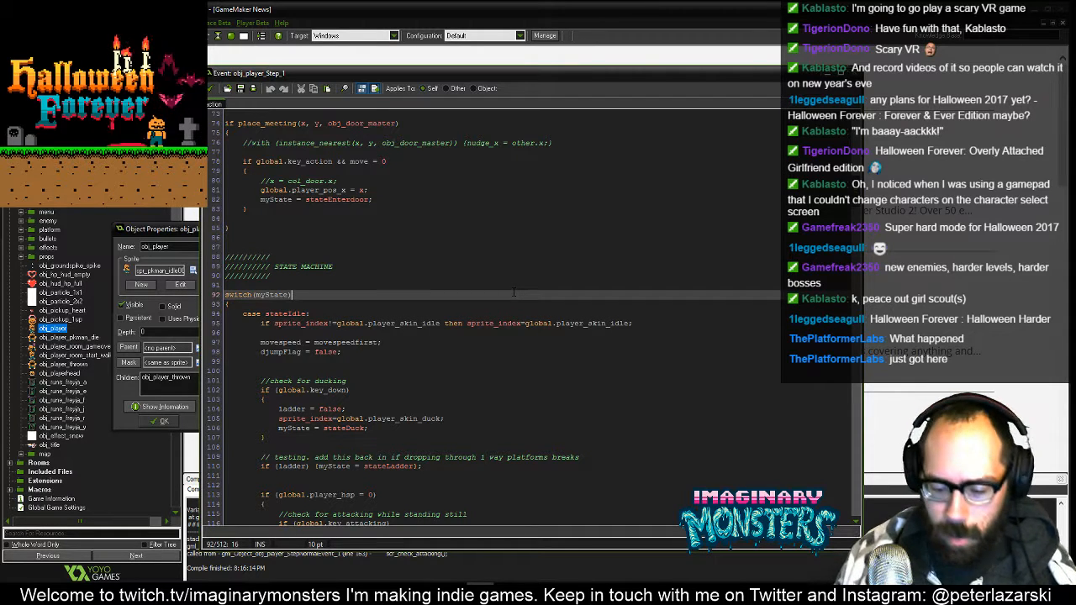
{"action": "key", "text": "ctrl+f"}
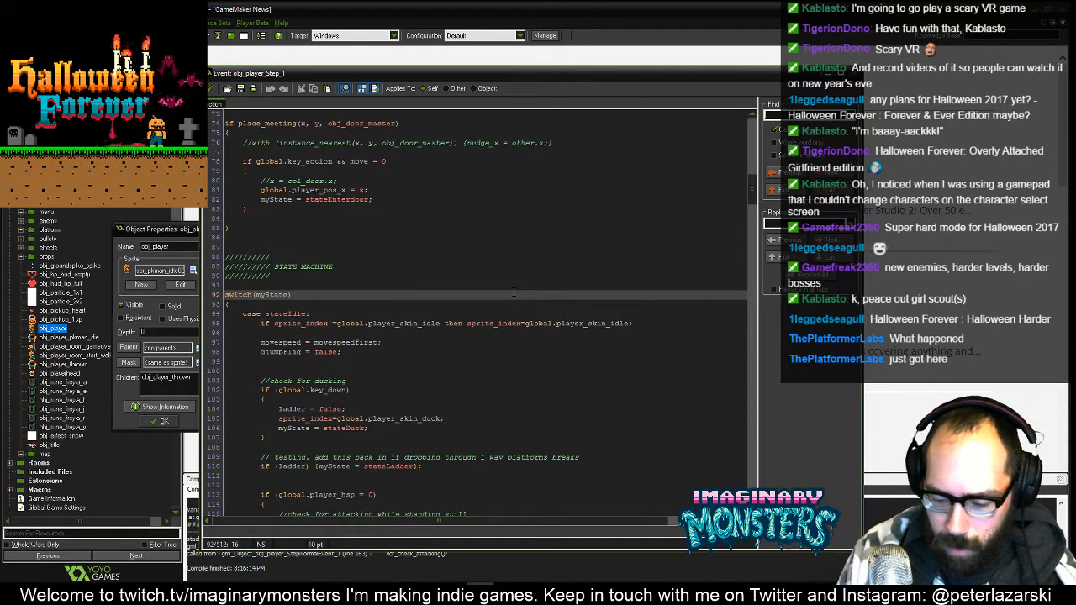
{"action": "type", "text": "key_down"}
{"action": "key", "text": "Return"}
{"action": "left_click", "coordinate": [855, 74]}
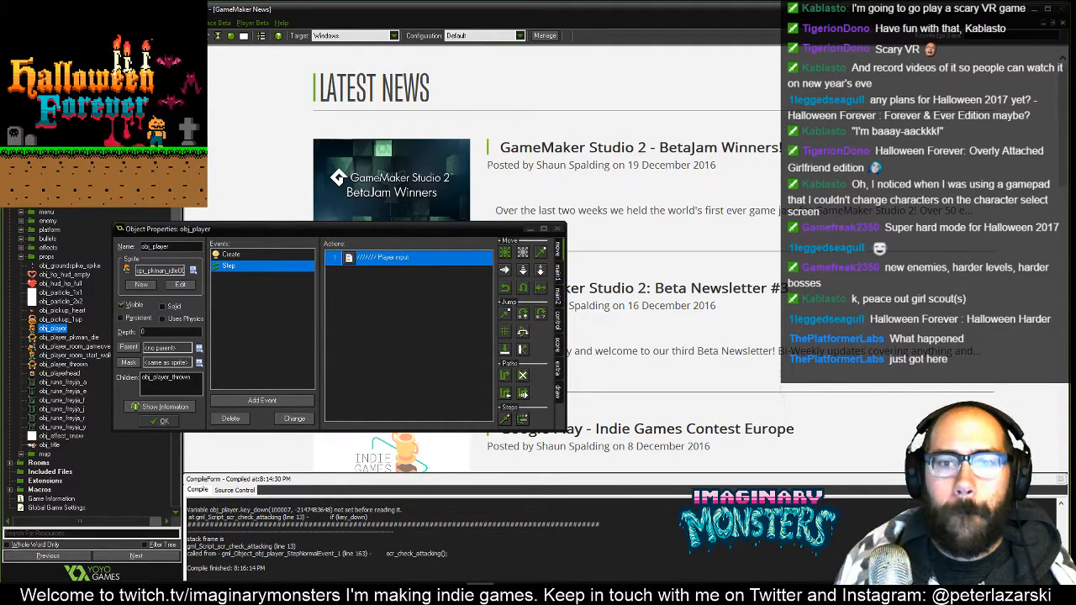
Open the scr_check_attacking script and change its key_down condition to global.key_down
{"action": "scroll", "coordinate": [91, 361], "scroll_direction": "up", "scroll_amount": 12}
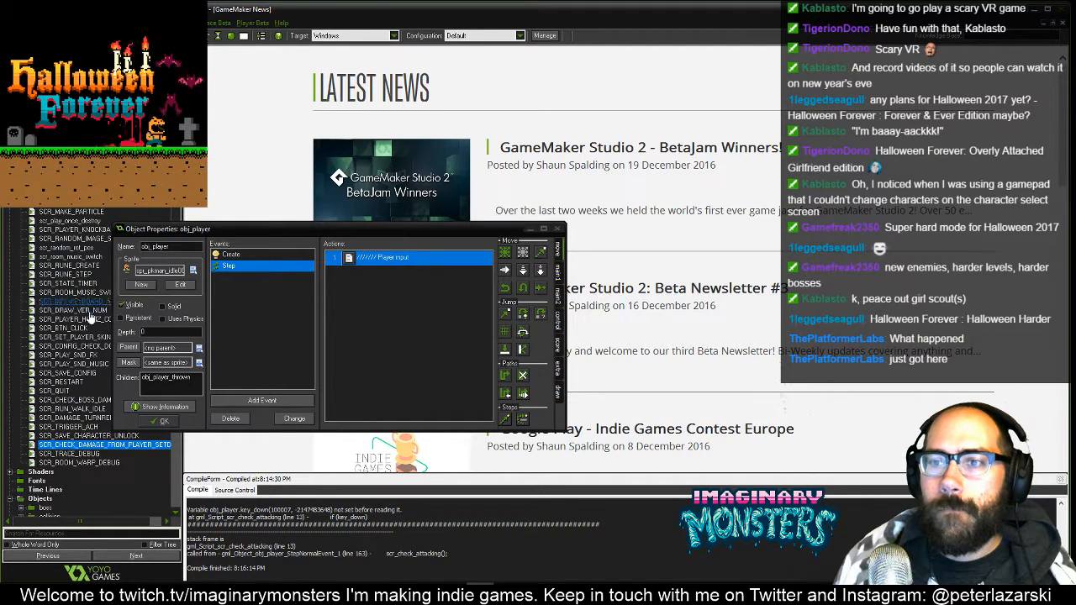
{"action": "double_click", "coordinate": [69, 176]}
{"action": "left_click_drag", "start_coordinate": [737, 364], "coordinate": [937, 528]}
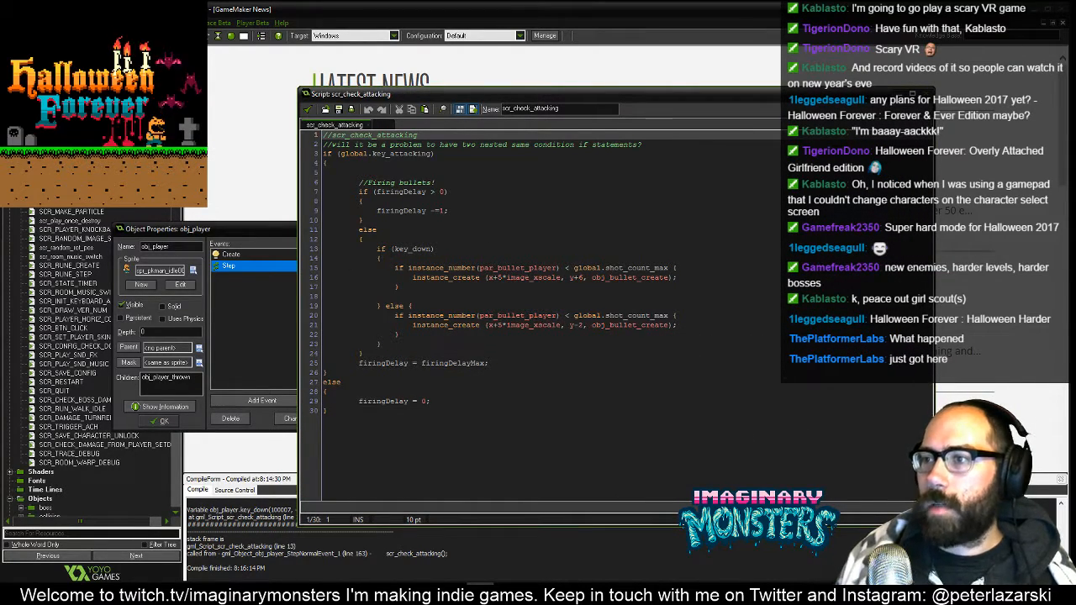
{"action": "left_click", "coordinate": [392, 249]}
{"action": "type", "text": "global."}
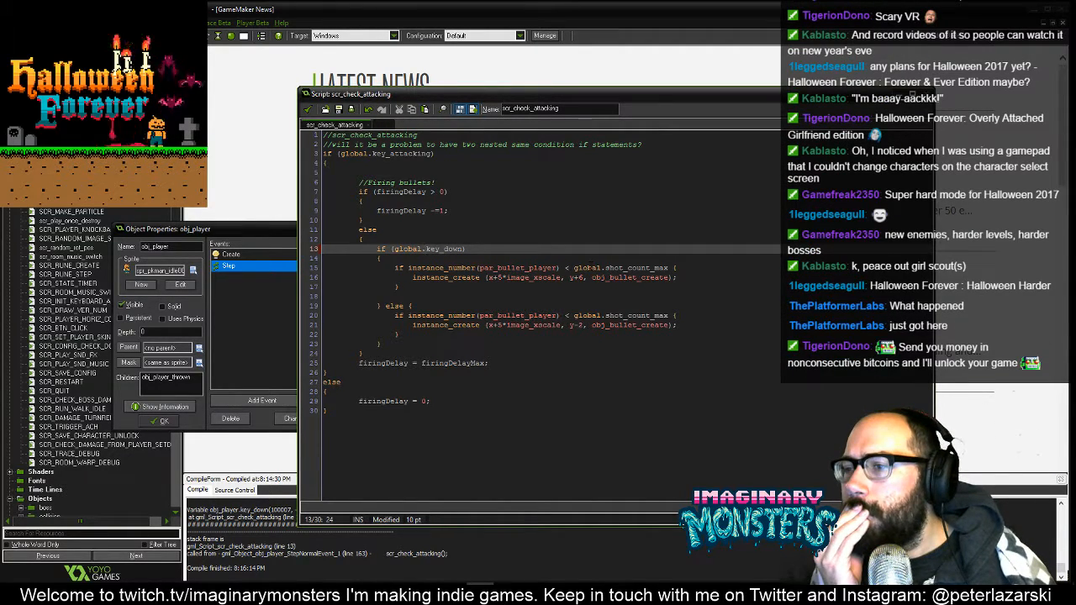
Run the game and test running, jumping, ducking and attacking in both directions with Santa Pumpkin in the graveyard level
{"action": "key", "text": "F5"}
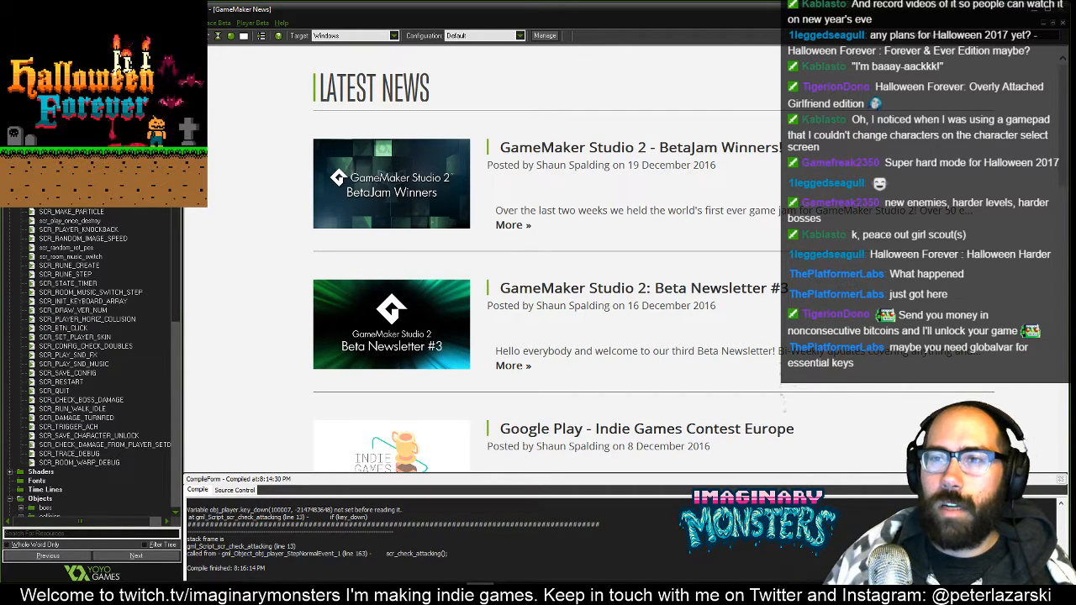
{"action": "key", "text": "F5"}
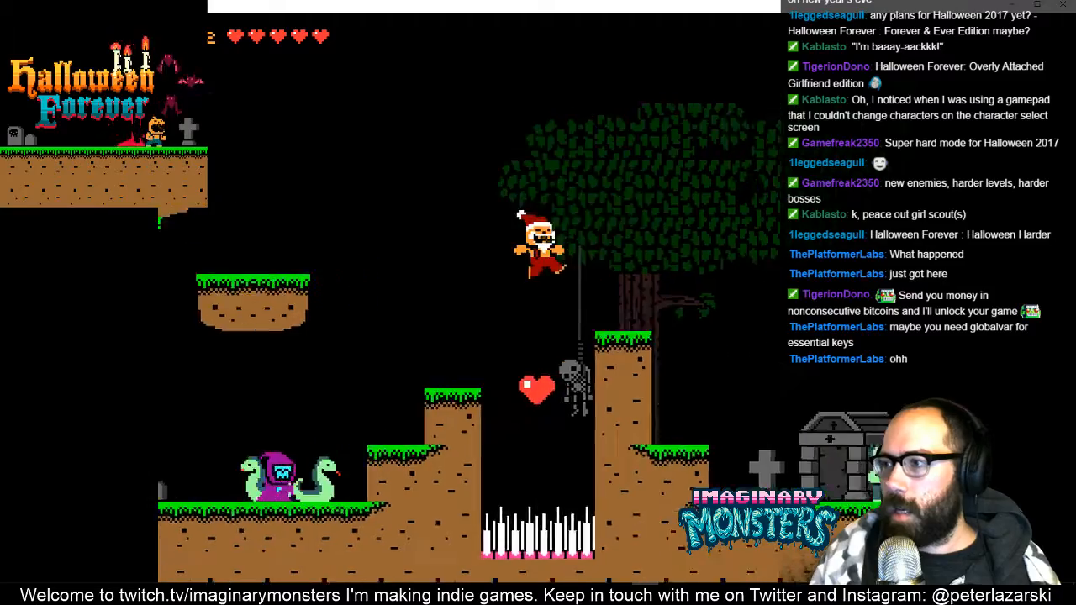
{"action": "key", "text": "Right"}
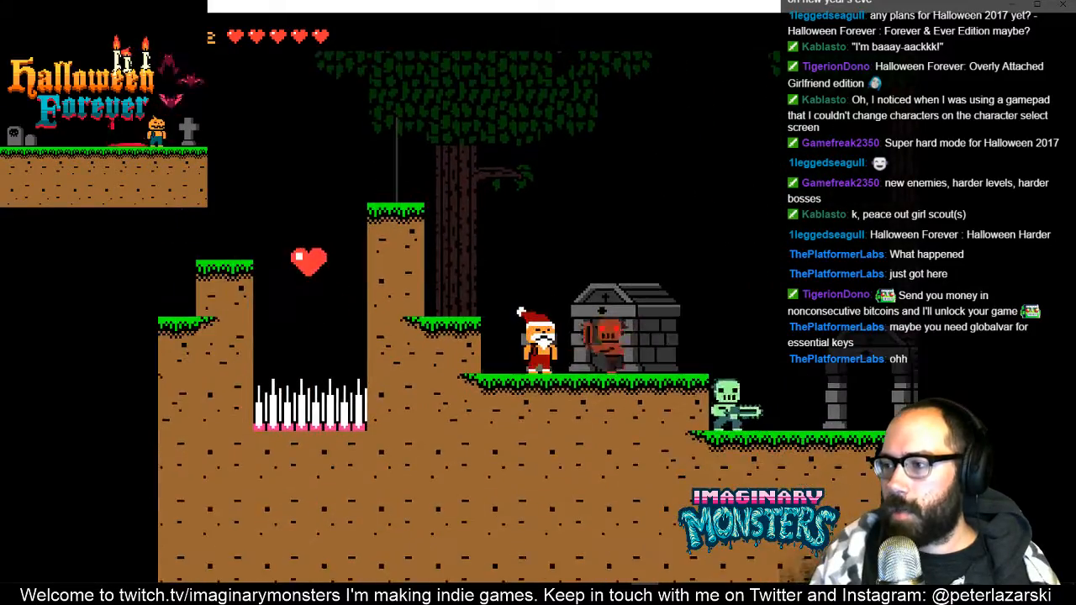
{"action": "key", "text": "Right"}
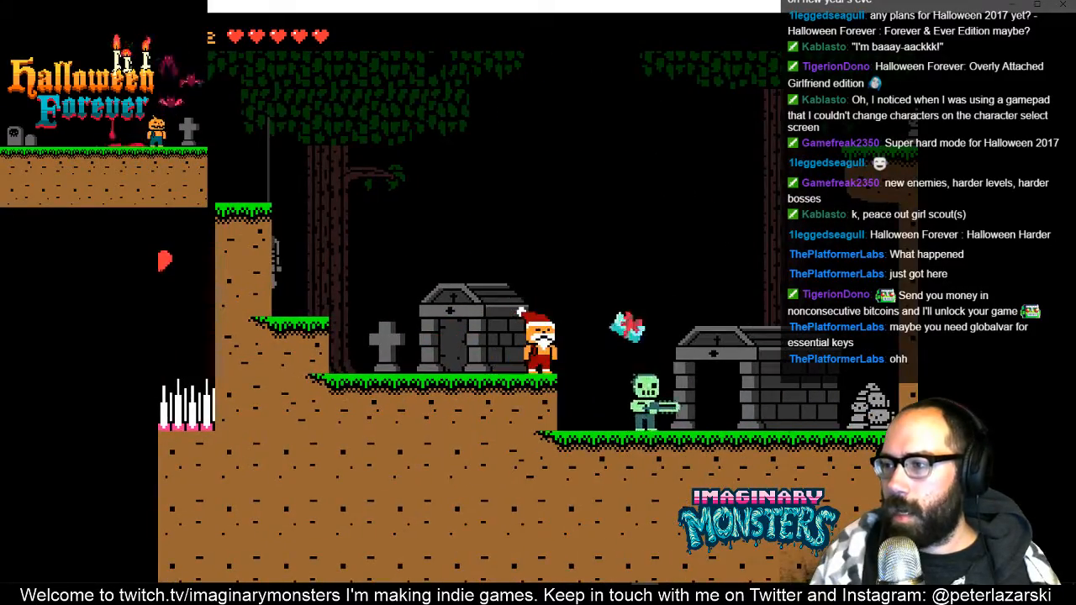
{"action": "key", "text": "z"}
{"action": "key", "text": "Left"}
{"action": "key", "text": "z"}
{"action": "key", "text": "Down"}
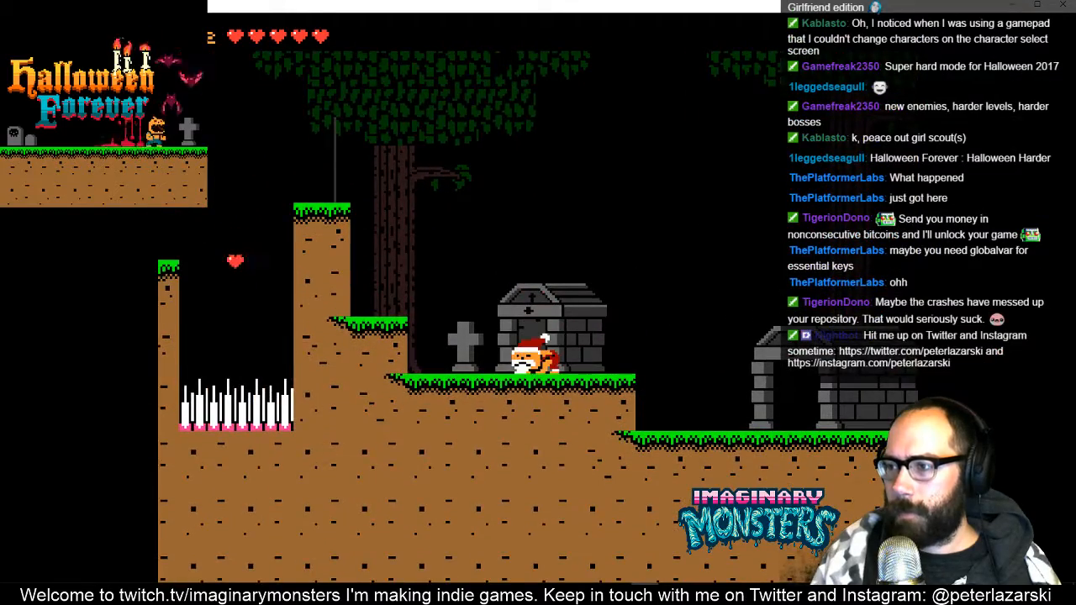
{"action": "key", "text": "Right"}
{"action": "key", "text": "z"}
{"action": "key", "text": "Left"}
{"action": "key", "text": "z"}
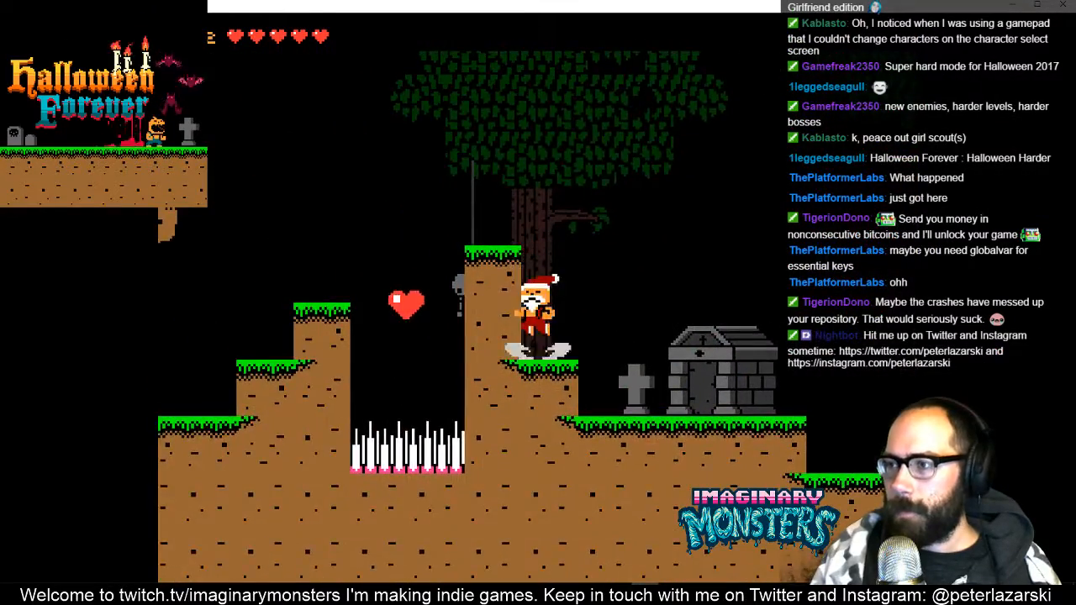
{"action": "key", "text": "z"}
{"action": "key", "text": "Left"}
{"action": "key", "text": "z"}
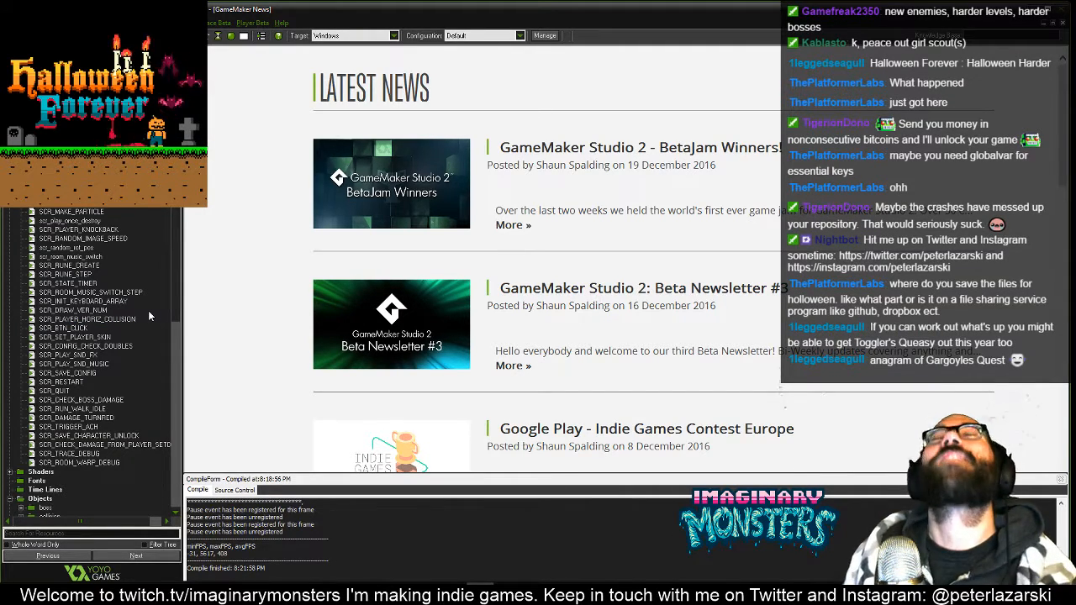
{"action": "scroll", "coordinate": [148, 310], "scroll_direction": "down", "scroll_amount": 4}
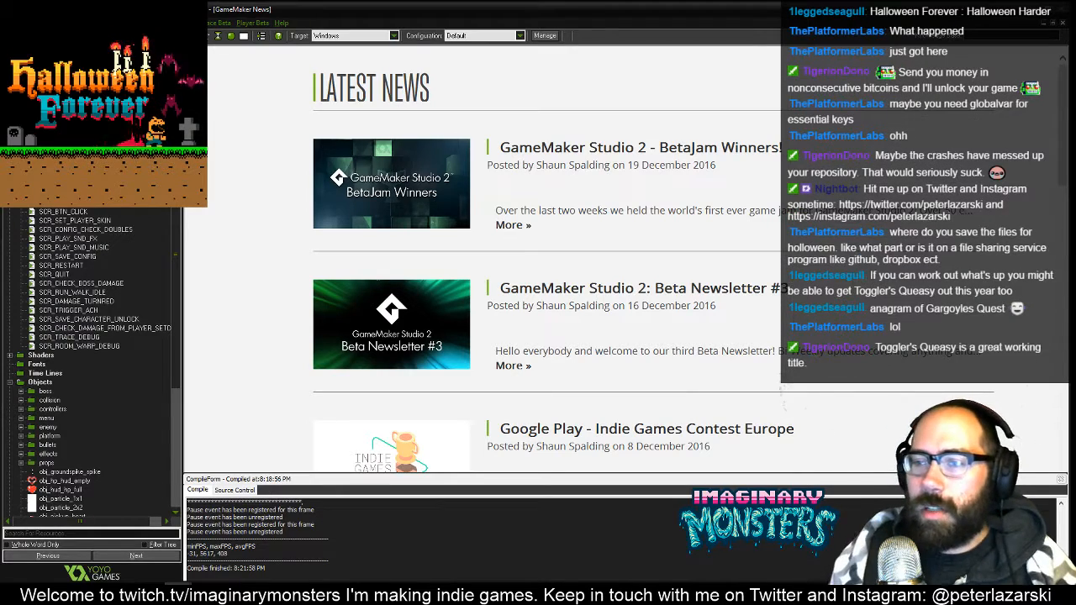
{"action": "scroll", "coordinate": [176, 255], "scroll_direction": "up", "scroll_amount": 4}
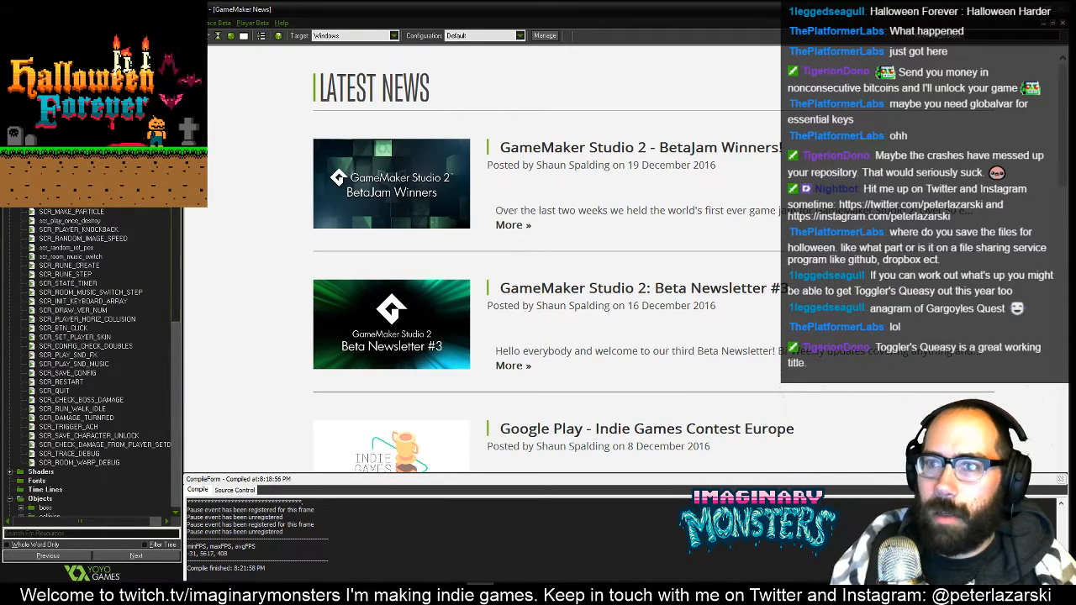
{"action": "scroll", "coordinate": [172, 337], "scroll_direction": "down", "scroll_amount": 10}
{"action": "scroll", "coordinate": [169, 404], "scroll_direction": "up", "scroll_amount": 10}
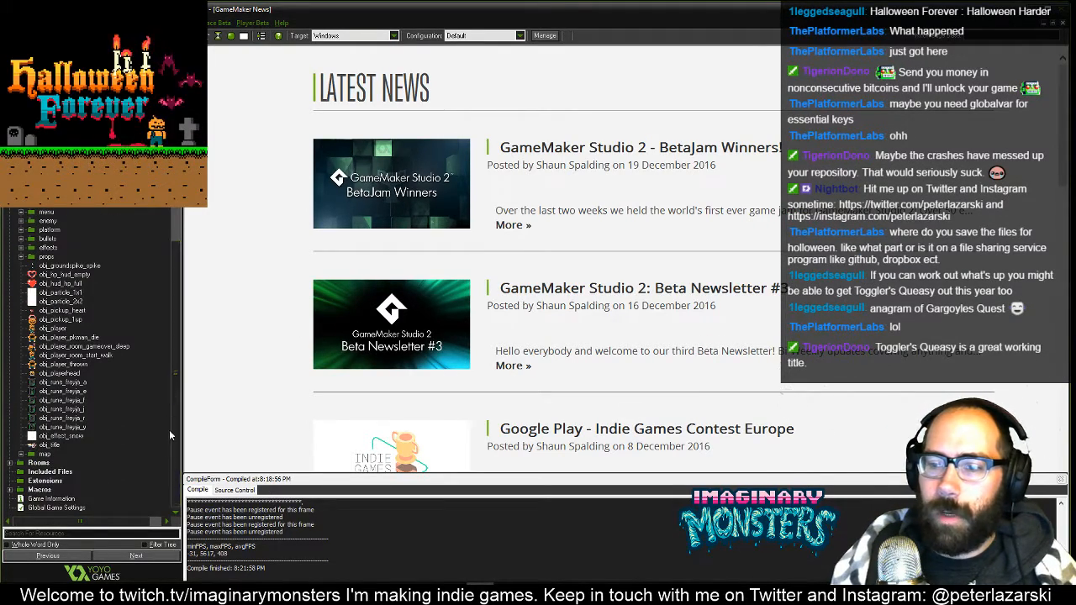
Switch to Photoshop and draw a straight one-pixel flesh-coloured line connecting the upper limb piece to the lower one
{"action": "key", "text": "alt+Tab"}
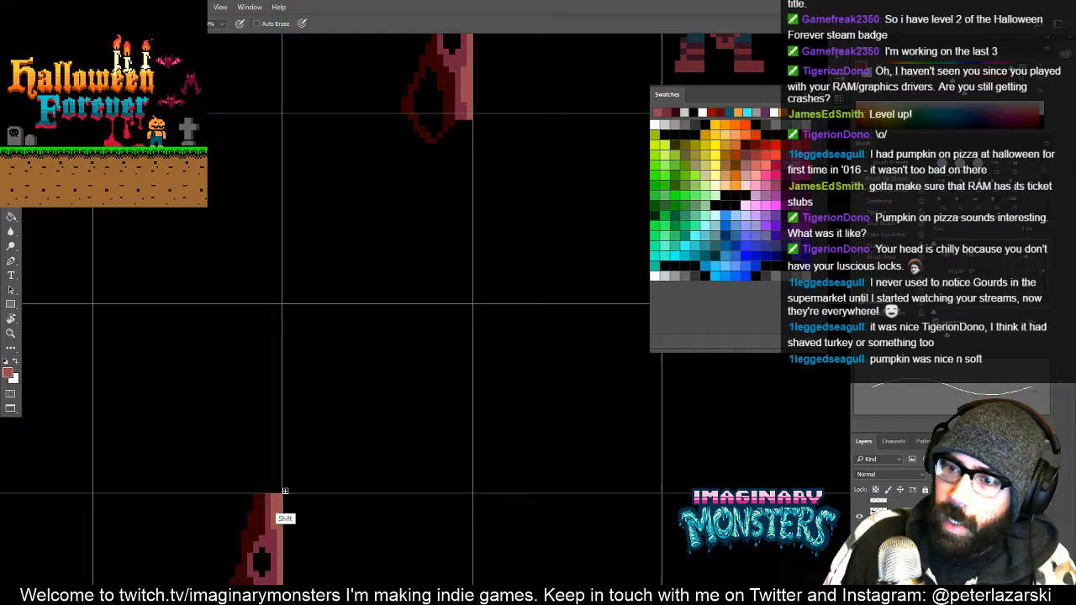
{"action": "left_click", "coordinate": [285, 491], "text": "shift"}
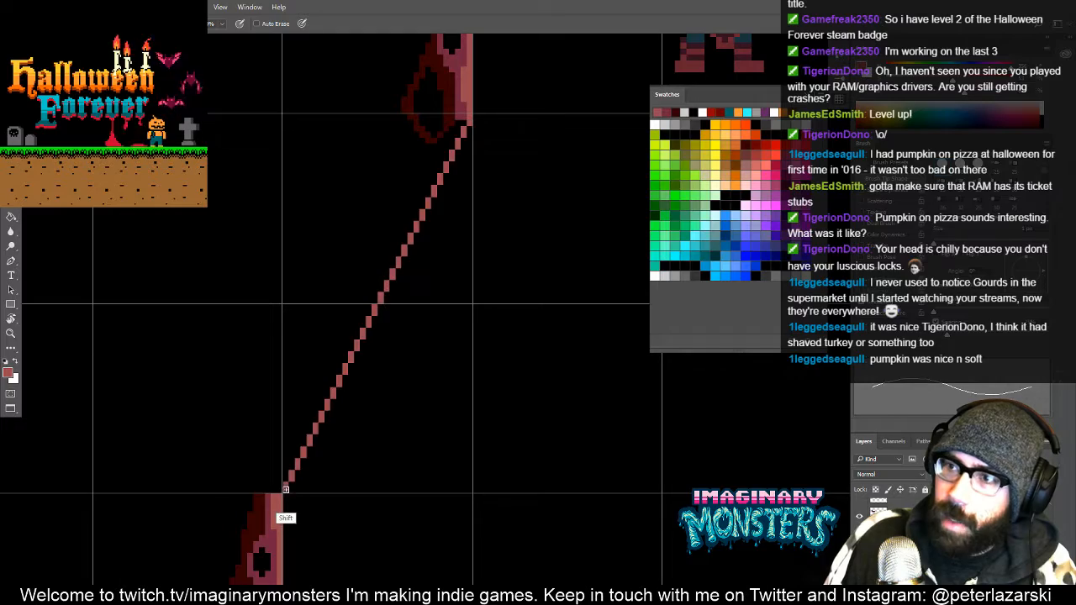
{"action": "mouse_move", "coordinate": [376, 287]}
{"action": "left_mouse_down"}
{"action": "mouse_move", "coordinate": [399, 292]}
{"action": "mouse_move", "coordinate": [425, 240]}
{"action": "left_mouse_up"}
{"action": "mouse_move", "coordinate": [493, 187]}
{"action": "left_mouse_down", "text": "alt"}
{"action": "mouse_move", "coordinate": [409, 252]}
{"action": "mouse_move", "coordinate": [468, 210]}
{"action": "mouse_move", "coordinate": [384, 288]}
{"action": "left_mouse_up", "text": "alt"}
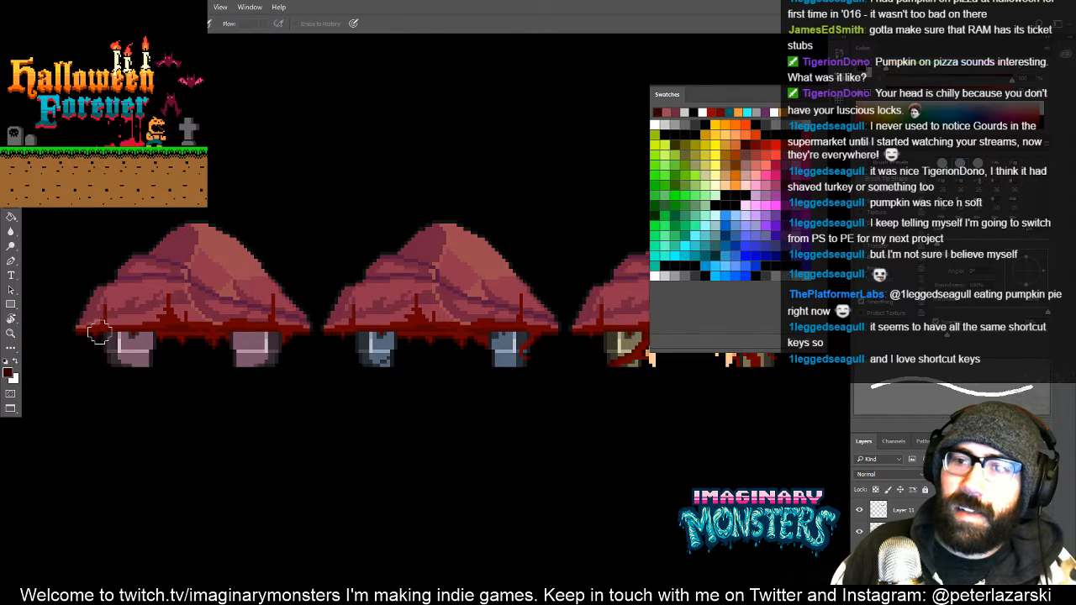
Erase the legs hanging below the bloody base of the flesh mounds
{"action": "mouse_move", "coordinate": [85, 348]}
{"action": "left_mouse_down", "text": "shift"}
{"action": "mouse_move", "coordinate": [138, 373]}
{"action": "mouse_move", "coordinate": [373, 404]}
{"action": "mouse_move", "coordinate": [735, 386]}
{"action": "mouse_move", "coordinate": [109, 366]}
{"action": "left_mouse_up", "text": "shift"}
{"action": "left_click_drag", "start_coordinate": [121, 294], "coordinate": [269, 343]}
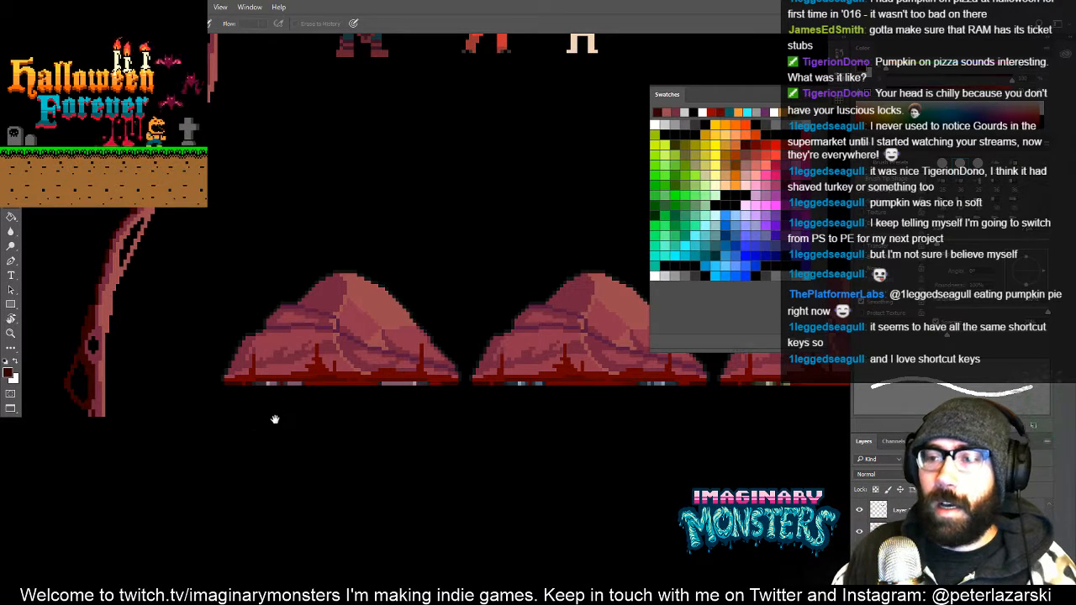
{"action": "left_click_drag", "start_coordinate": [275, 419], "coordinate": [260, 418]}
Clean up the outer edge of the tall narrow flesh mound with sampled flesh tones and the eraser
{"action": "left_click", "coordinate": [291, 385], "text": "alt"}
{"action": "left_click_drag", "start_coordinate": [275, 288], "coordinate": [361, 373], "text": "ctrl"}
{"action": "left_click", "coordinate": [316, 347], "text": "alt"}
{"action": "left_click", "coordinate": [316, 347], "text": "alt"}
{"action": "left_click", "coordinate": [312, 348], "text": "alt"}
{"action": "key", "text": "w"}
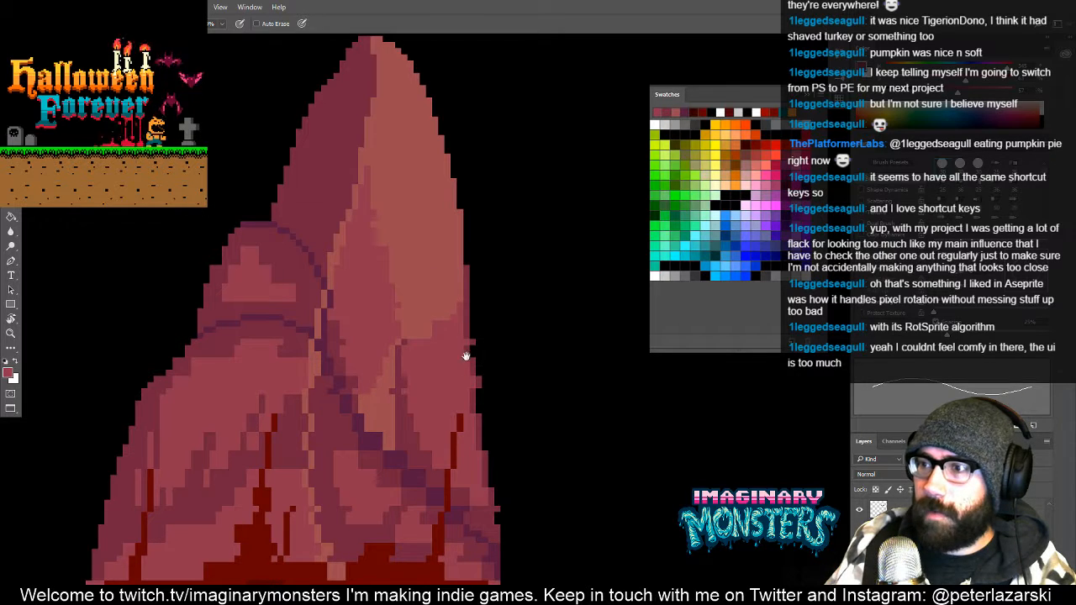
{"action": "scroll", "coordinate": [454, 311], "scroll_direction": "down", "scroll_amount": 3}
{"action": "left_click", "coordinate": [473, 270], "text": "alt"}
{"action": "key", "text": "e"}
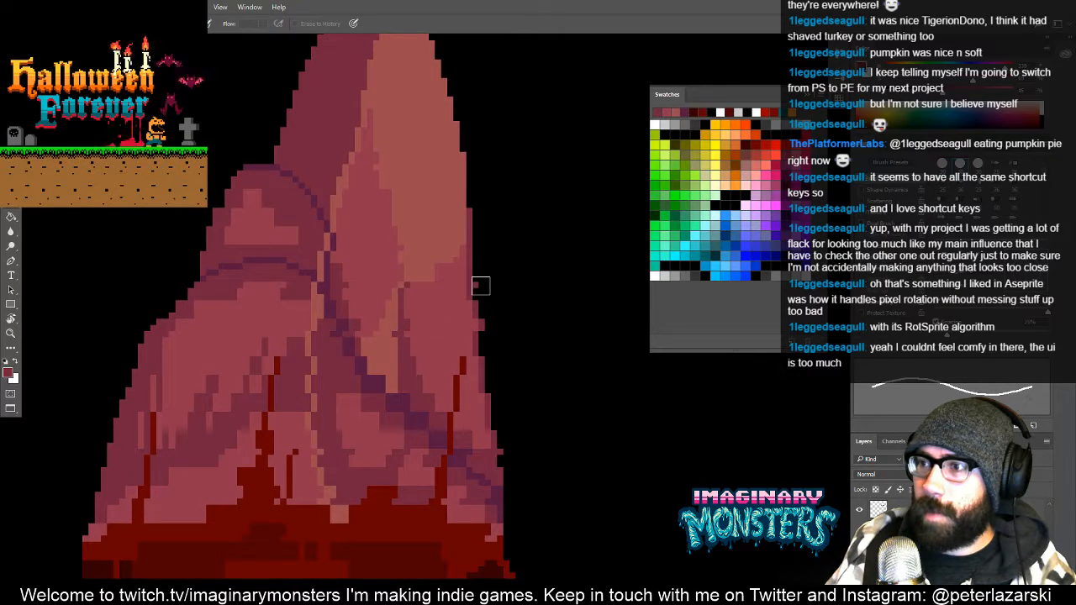
{"action": "scroll", "coordinate": [475, 277], "scroll_direction": "down", "scroll_amount": 3}
Paint more dark red blood along the tall mound's base and add a small blood spot beside the central drip
{"action": "left_click", "coordinate": [276, 339], "text": "alt"}
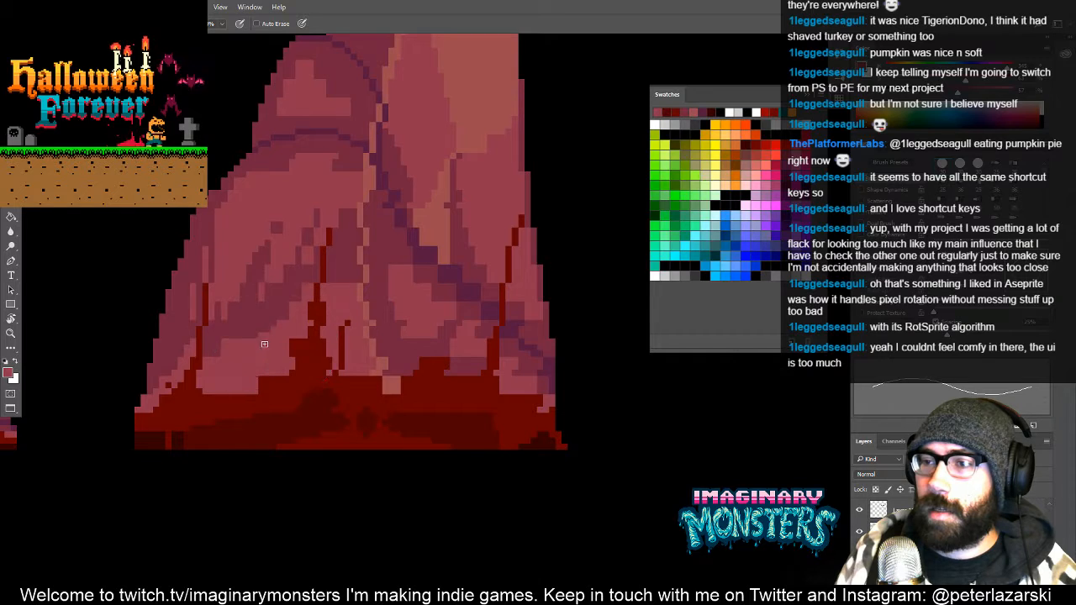
{"action": "scroll", "coordinate": [241, 352], "scroll_direction": "up", "scroll_amount": 1}
{"action": "left_click", "coordinate": [228, 359], "text": "alt"}
{"action": "left_click_drag", "start_coordinate": [223, 369], "coordinate": [231, 367]}
{"action": "left_click_drag", "start_coordinate": [273, 335], "coordinate": [241, 372]}
{"action": "left_click_drag", "start_coordinate": [234, 421], "coordinate": [325, 332]}
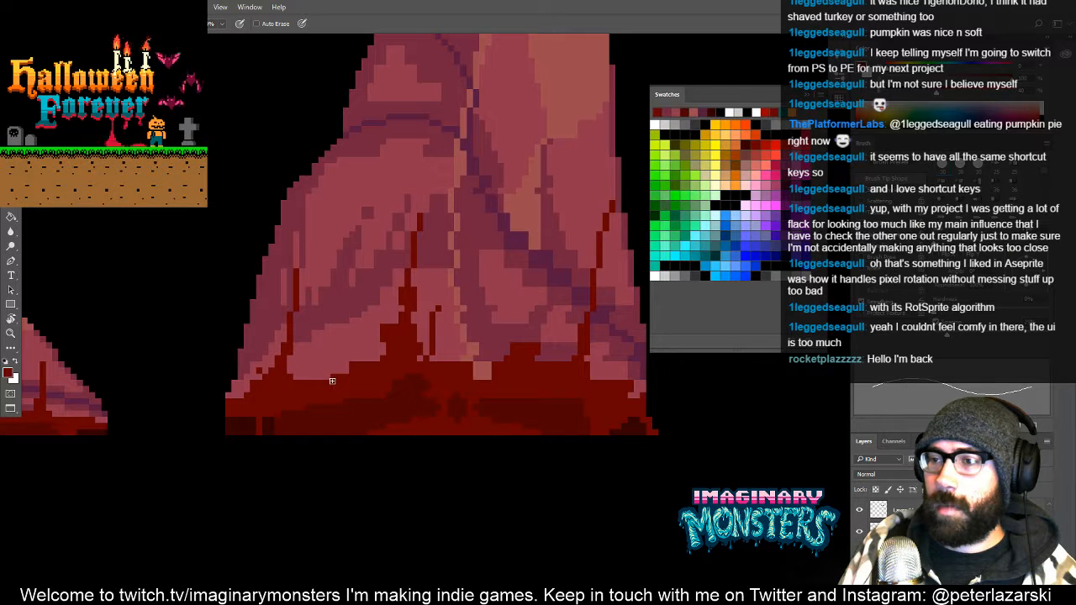
{"action": "left_click_drag", "start_coordinate": [368, 359], "coordinate": [344, 384]}
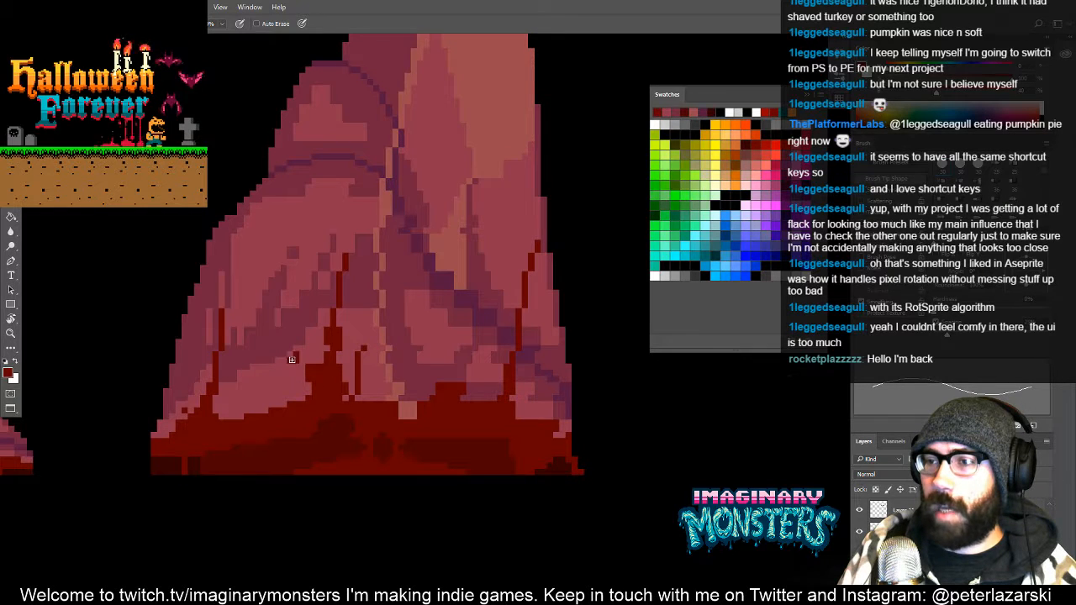
{"action": "left_click_drag", "start_coordinate": [309, 362], "coordinate": [283, 378]}
{"action": "left_click_drag", "start_coordinate": [298, 398], "coordinate": [286, 377]}
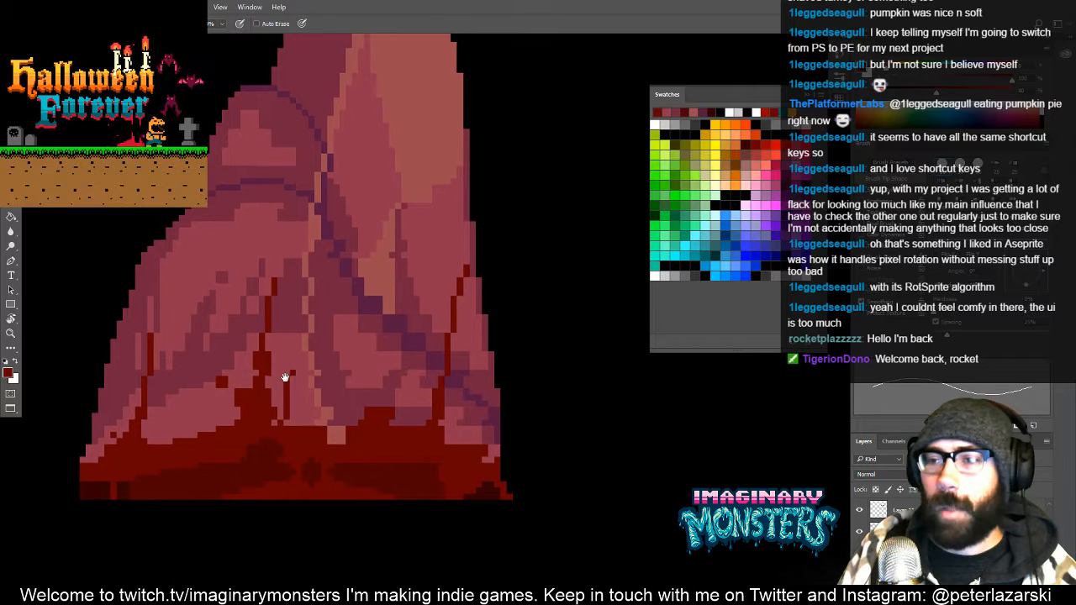
Compare with the wider mound, and lengthen the thin blood drip beside the tall mound's central splatter, separating its streaks with flesh colour
{"action": "left_click_drag", "start_coordinate": [221, 412], "coordinate": [757, 366]}
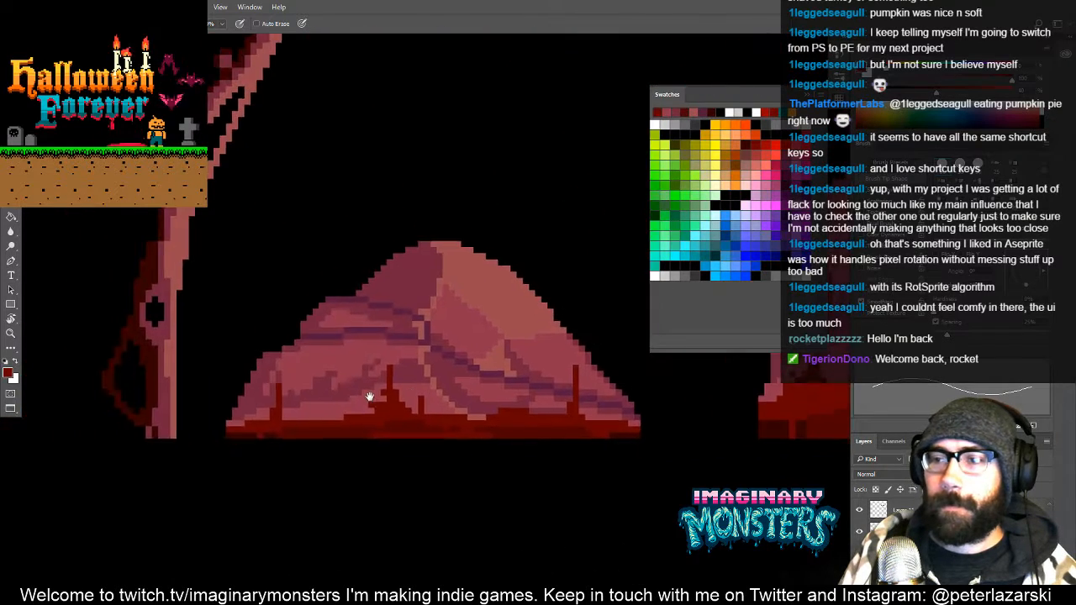
{"action": "left_click_drag", "start_coordinate": [370, 399], "coordinate": [105, 380]}
{"action": "mouse_move", "coordinate": [734, 374]}
{"action": "left_mouse_down"}
{"action": "mouse_move", "coordinate": [375, 339]}
{"action": "mouse_move", "coordinate": [382, 371]}
{"action": "left_mouse_up"}
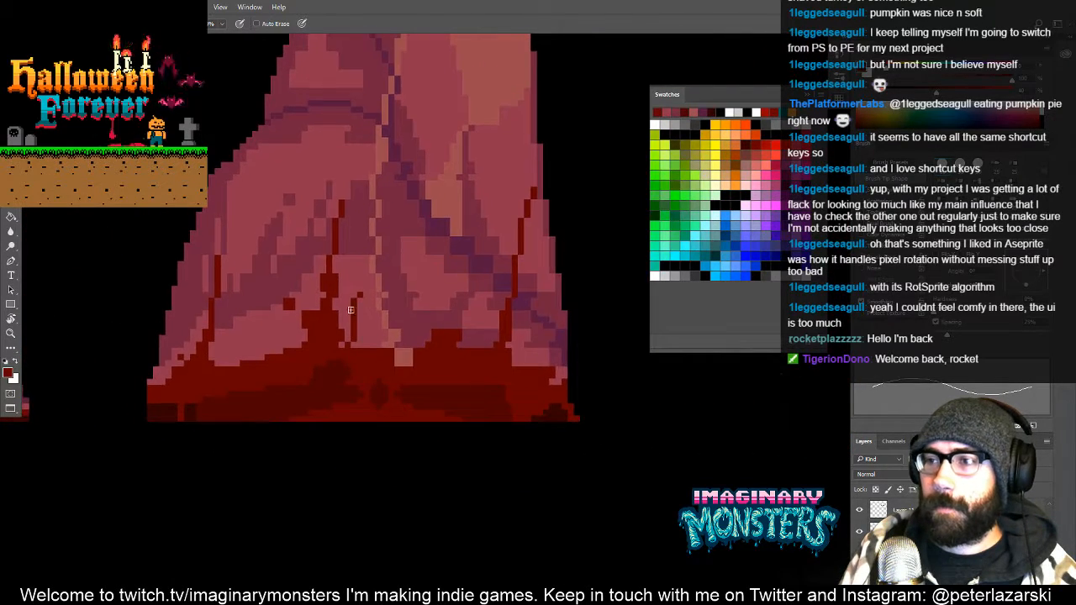
{"action": "left_click", "coordinate": [353, 310], "text": "alt"}
{"action": "left_click_drag", "start_coordinate": [359, 282], "coordinate": [360, 318]}
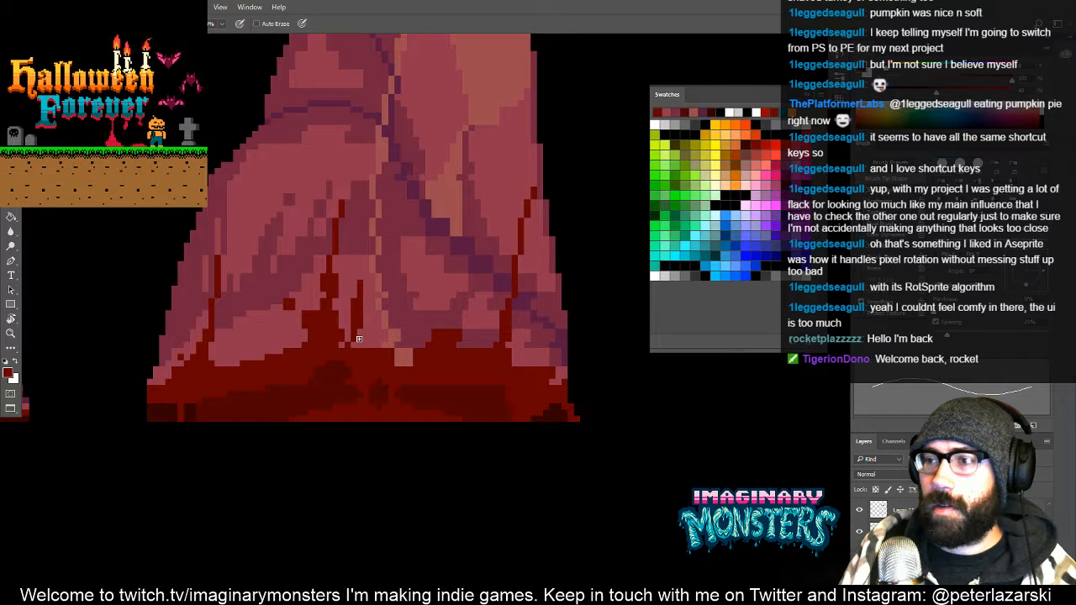
{"action": "left_click", "coordinate": [362, 354], "text": "alt"}
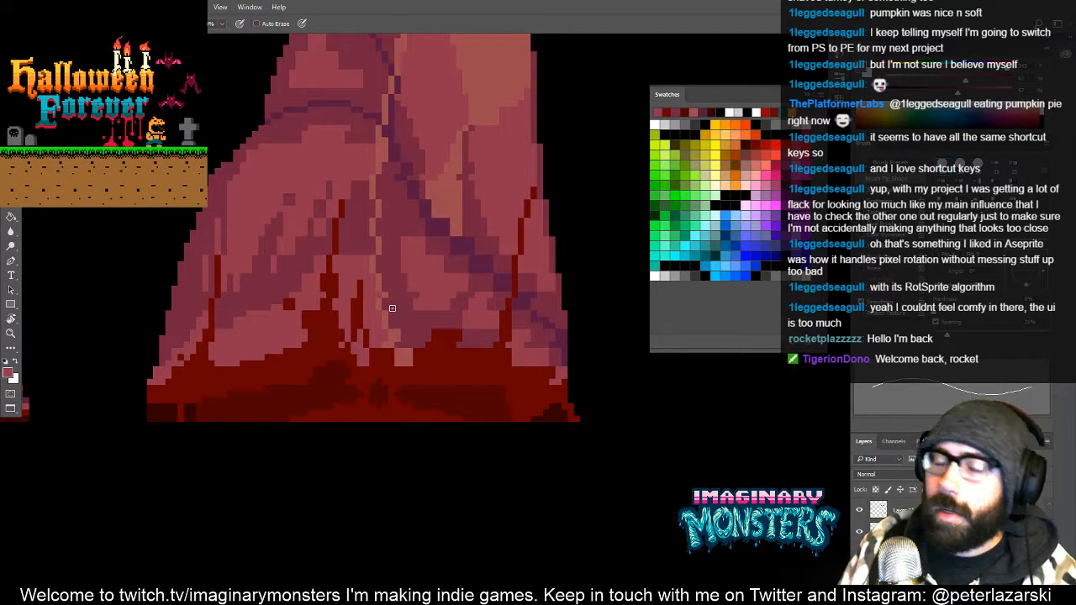
Inspect the tall mound's shading and touch up the border of its light highlight with colours sampled from the surrounding flesh
{"action": "mouse_move", "coordinate": [391, 309]}
{"action": "left_mouse_down"}
{"action": "mouse_move", "coordinate": [370, 360]}
{"action": "mouse_move", "coordinate": [430, 469]}
{"action": "left_mouse_up"}
{"action": "left_click_drag", "start_coordinate": [392, 385], "coordinate": [405, 400]}
{"action": "mouse_move", "coordinate": [347, 313]}
{"action": "left_mouse_down"}
{"action": "mouse_move", "coordinate": [368, 327]}
{"action": "mouse_move", "coordinate": [348, 311]}
{"action": "mouse_move", "coordinate": [302, 351]}
{"action": "mouse_move", "coordinate": [294, 329]}
{"action": "left_mouse_up"}
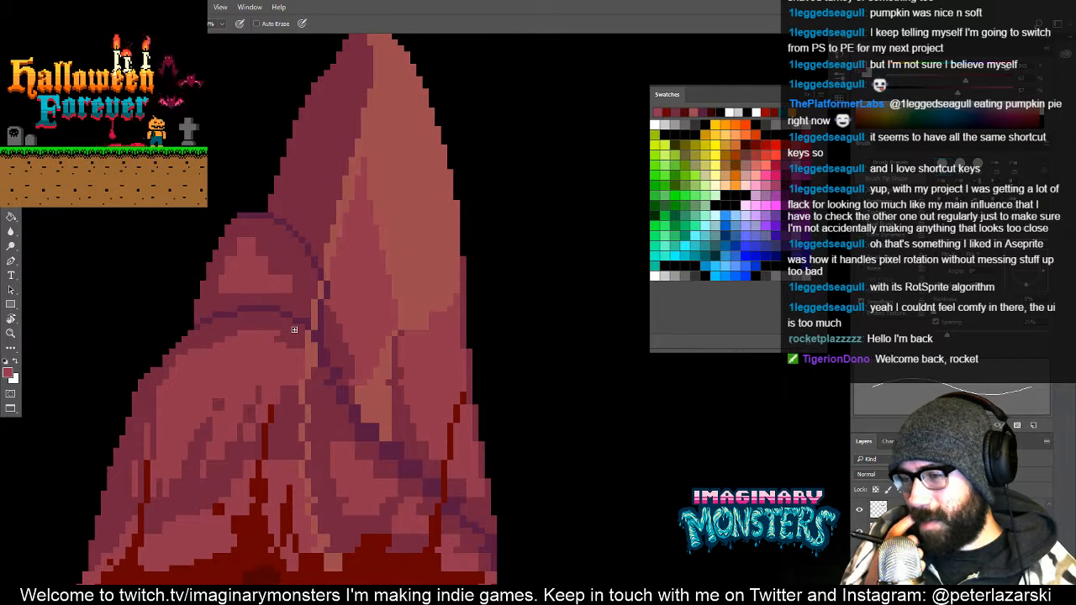
{"action": "left_click_drag", "start_coordinate": [151, 358], "coordinate": [694, 303]}
{"action": "left_click_drag", "start_coordinate": [363, 336], "coordinate": [315, 348]}
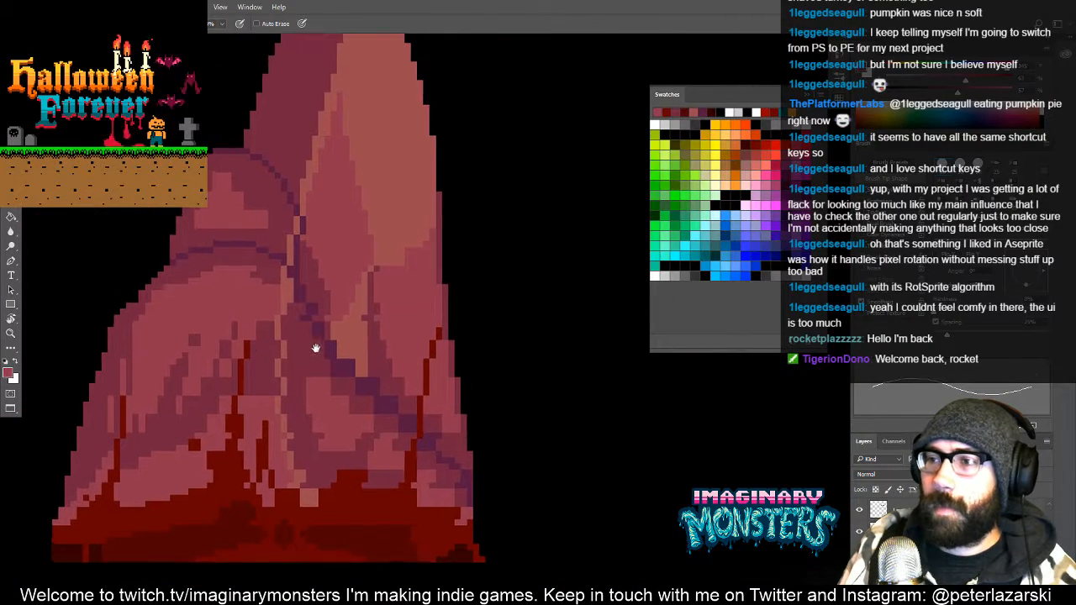
{"action": "left_click", "coordinate": [384, 251], "text": "alt"}
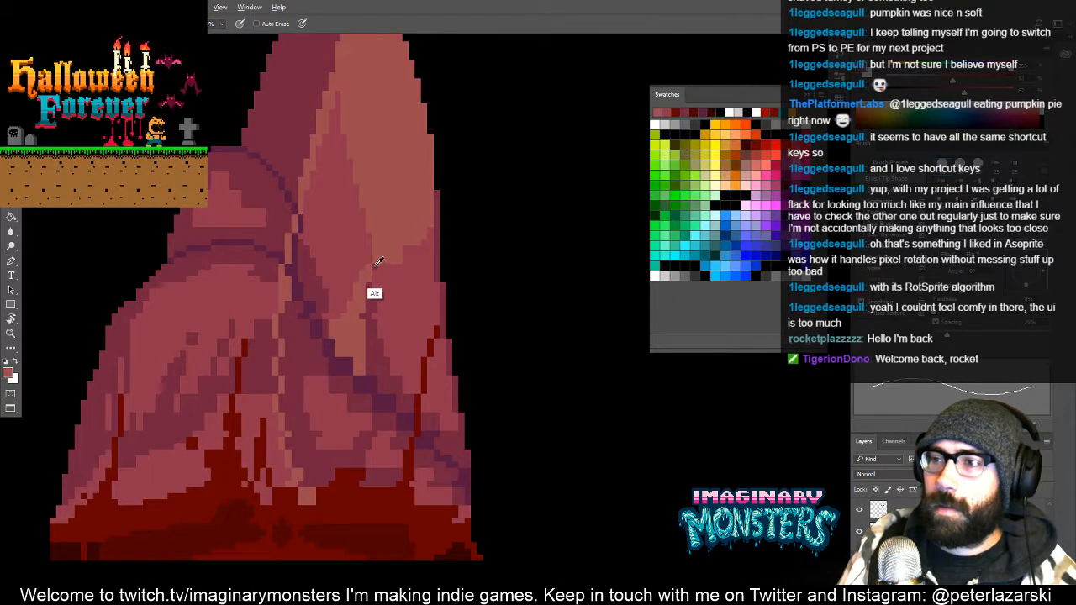
{"action": "left_click", "coordinate": [375, 268], "text": "alt"}
{"action": "left_click_drag", "start_coordinate": [423, 180], "coordinate": [384, 264]}
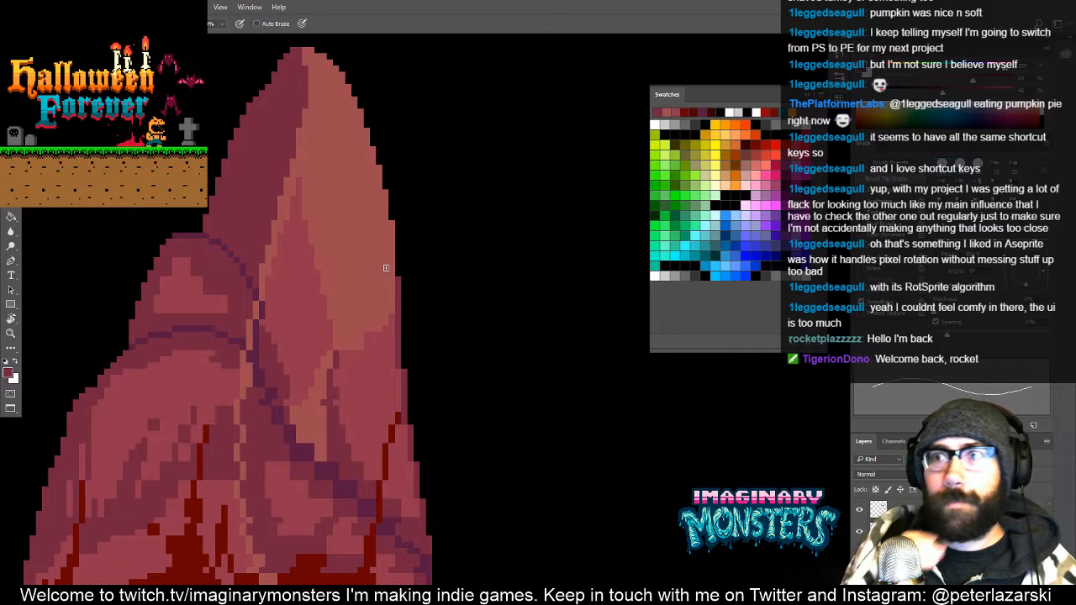
{"action": "left_click_drag", "start_coordinate": [363, 344], "coordinate": [392, 339]}
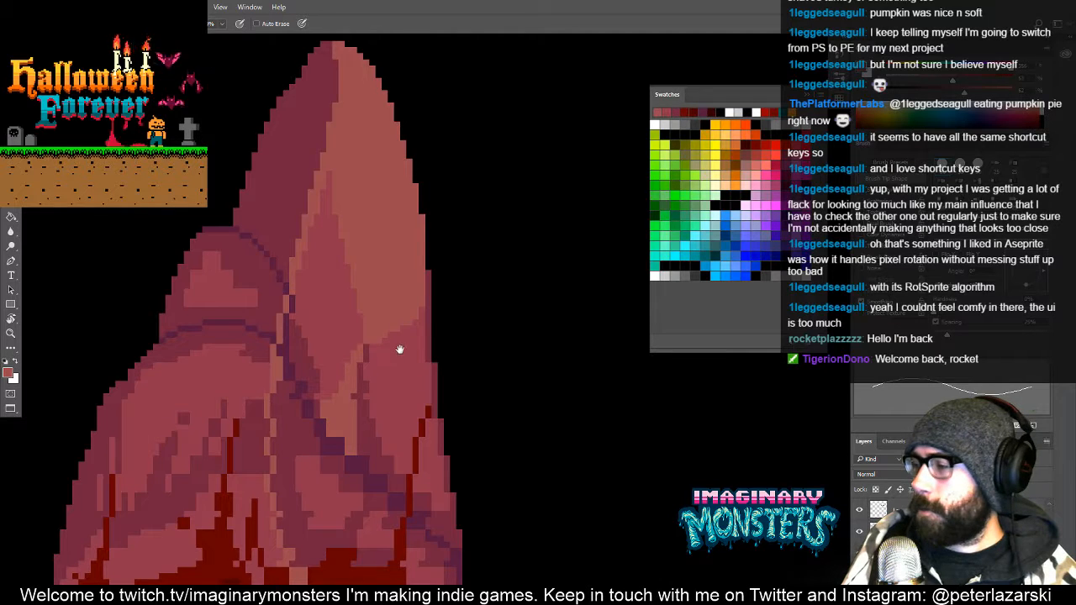
Reshape the light highlight on the tall mound's small upper bulge using flesh tones sampled from around it
{"action": "left_click_drag", "start_coordinate": [401, 349], "coordinate": [453, 305]}
{"action": "left_click_drag", "start_coordinate": [279, 222], "coordinate": [351, 292]}
{"action": "left_click", "coordinate": [318, 276], "text": "alt"}
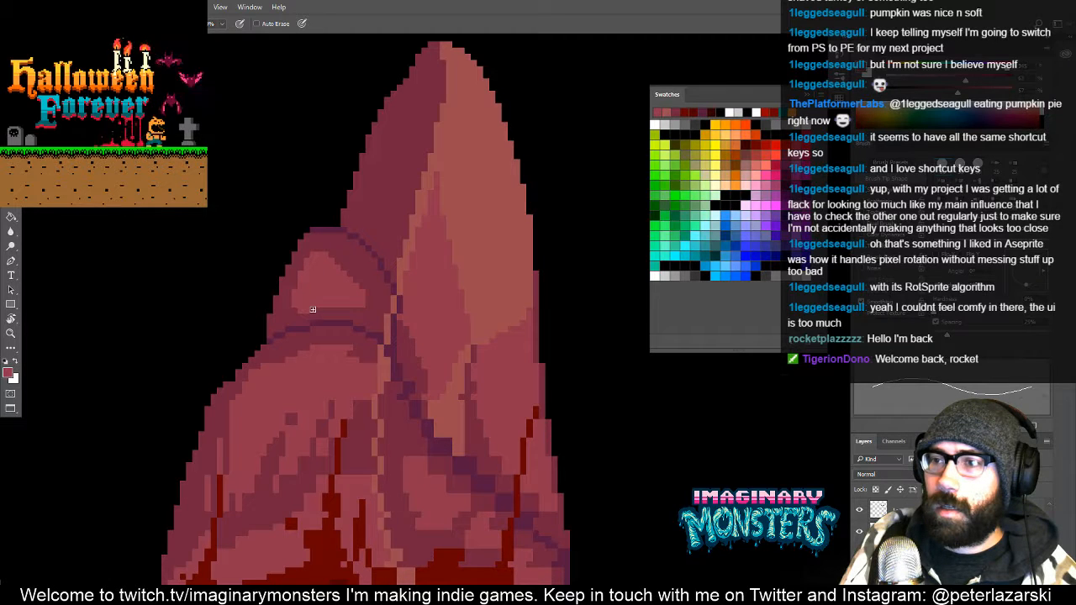
{"action": "left_click_drag", "start_coordinate": [362, 282], "coordinate": [343, 347]}
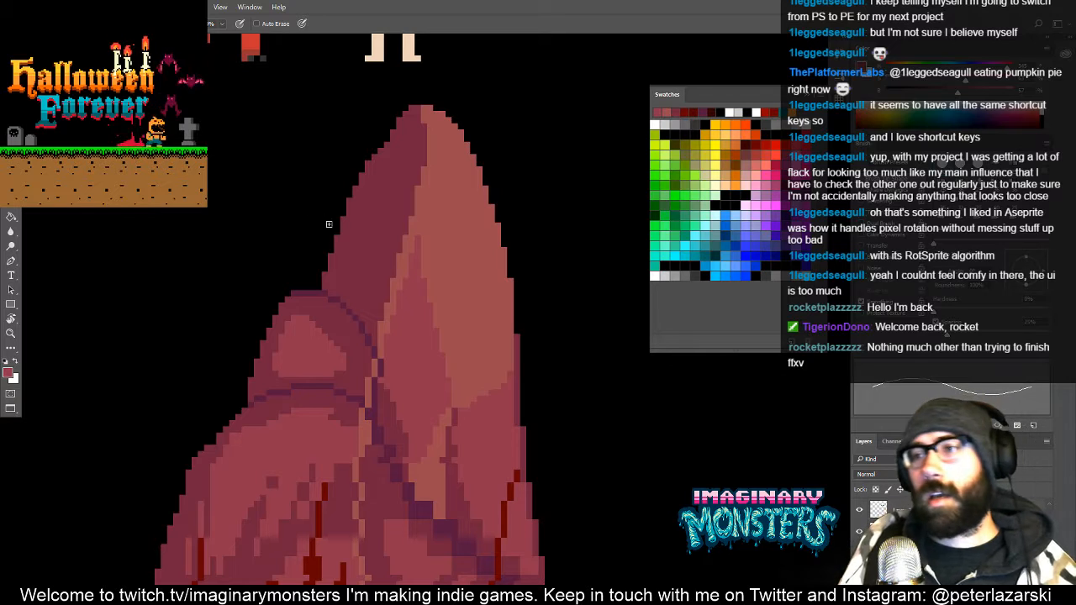
{"action": "left_click_drag", "start_coordinate": [322, 287], "coordinate": [307, 294]}
{"action": "left_click_drag", "start_coordinate": [356, 362], "coordinate": [301, 256]}
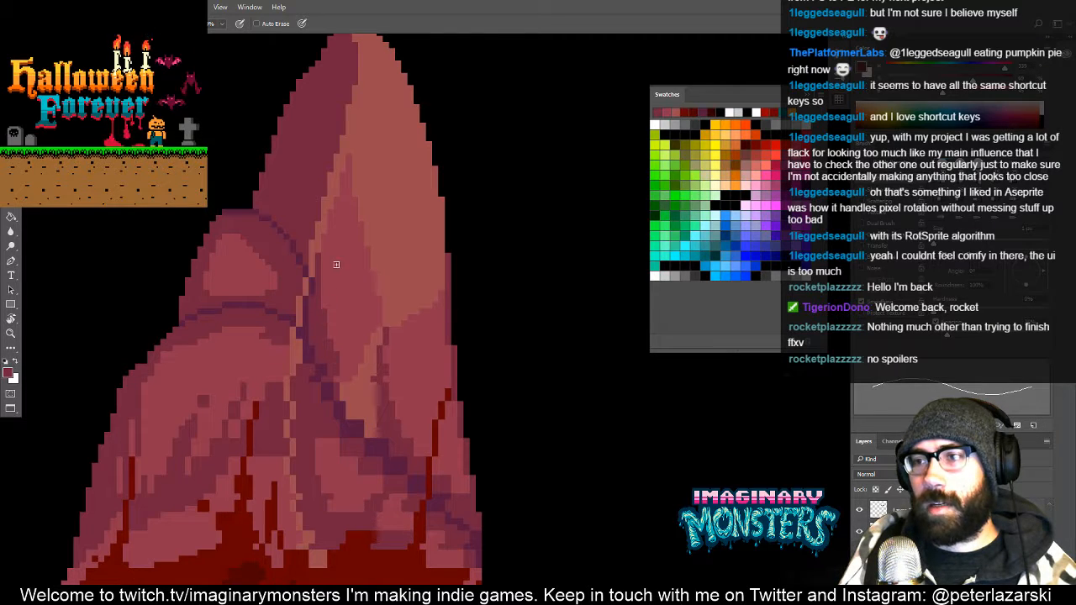
{"action": "left_click_drag", "start_coordinate": [322, 315], "coordinate": [289, 268]}
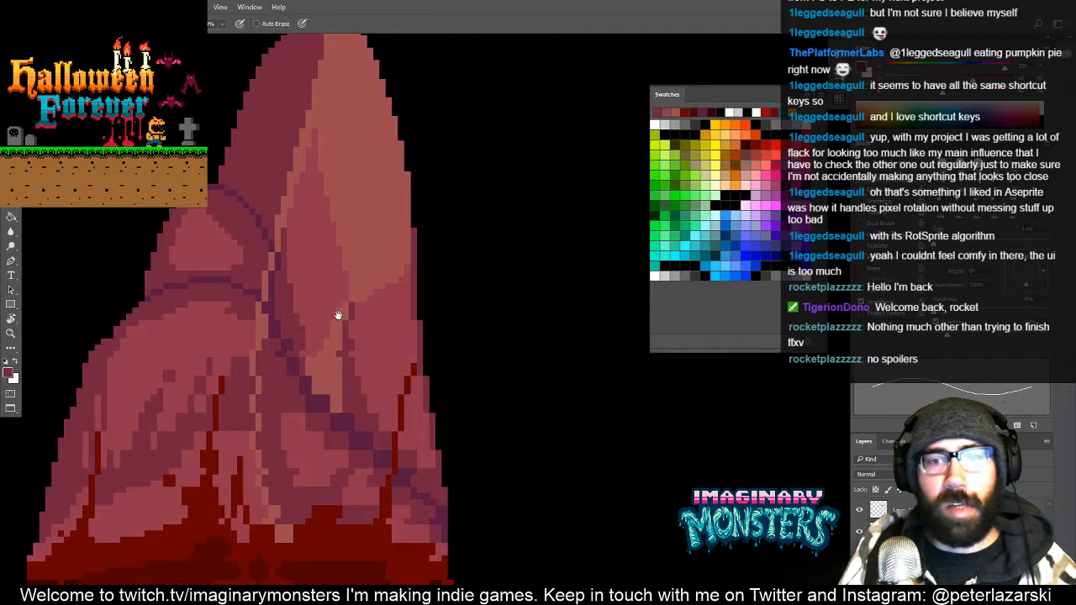
Refine the edges of the lighter flesh patch beneath the purple crease with sampled light and dark flesh tones
{"action": "left_click_drag", "start_coordinate": [338, 314], "coordinate": [308, 211]}
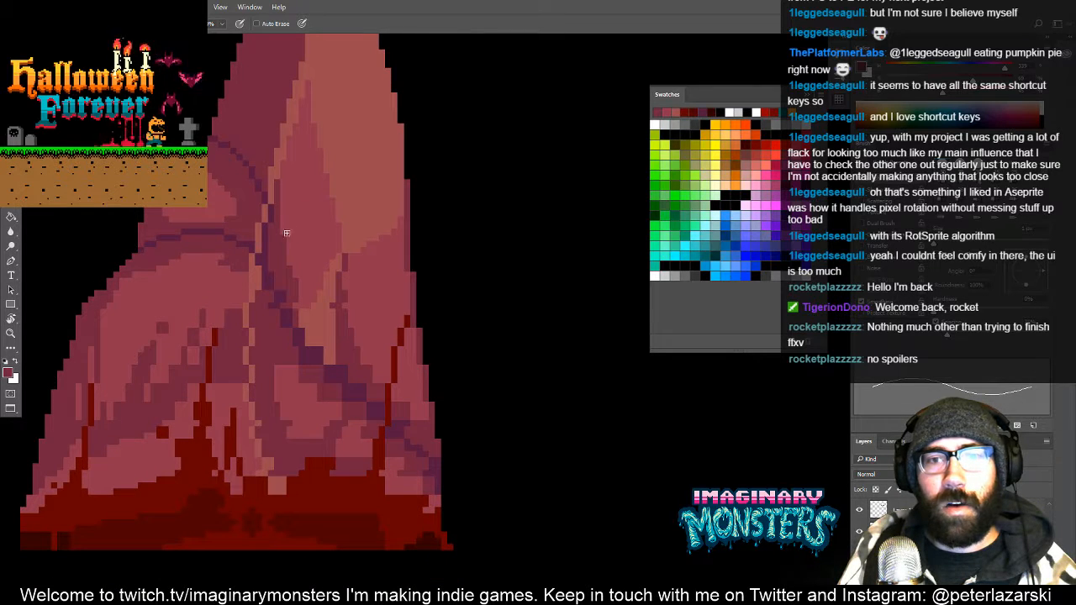
{"action": "left_click_drag", "start_coordinate": [283, 375], "coordinate": [296, 315]}
{"action": "left_click", "coordinate": [294, 313], "text": "alt"}
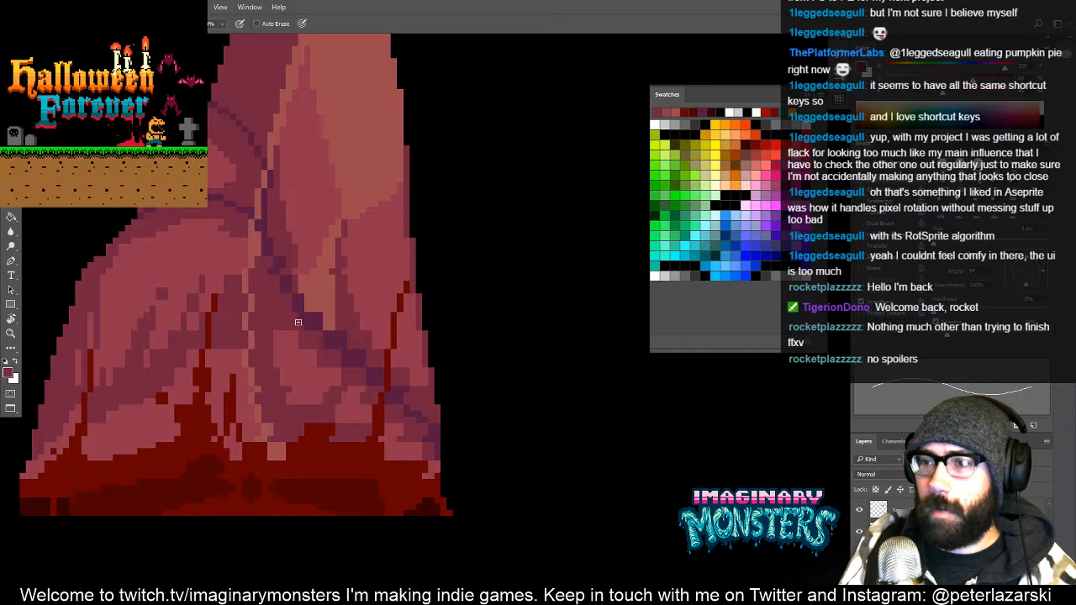
{"action": "left_click", "coordinate": [322, 374]}
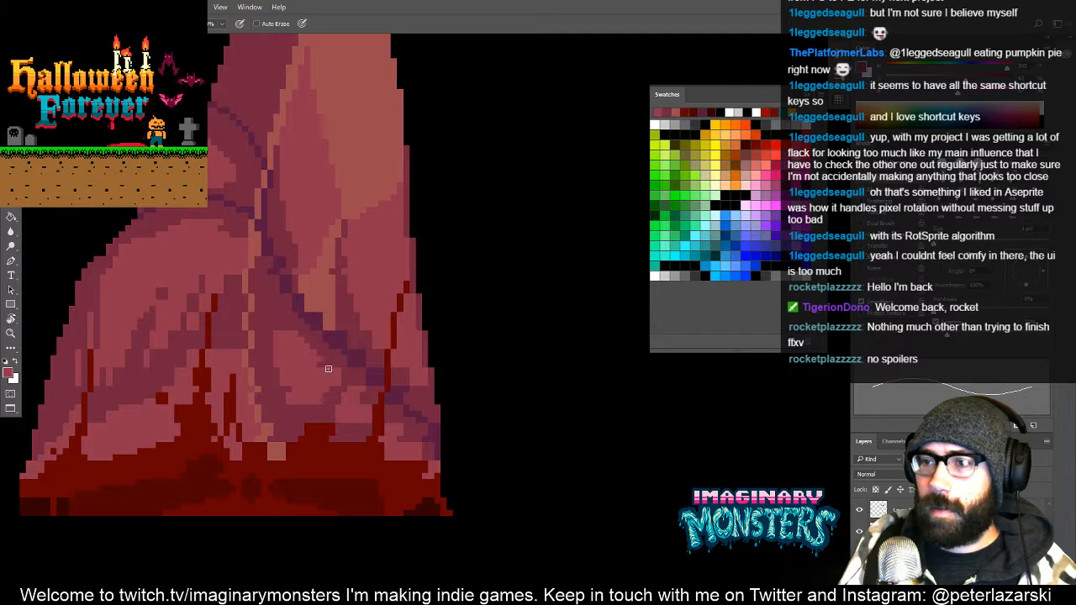
{"action": "left_click", "coordinate": [341, 362], "text": "alt"}
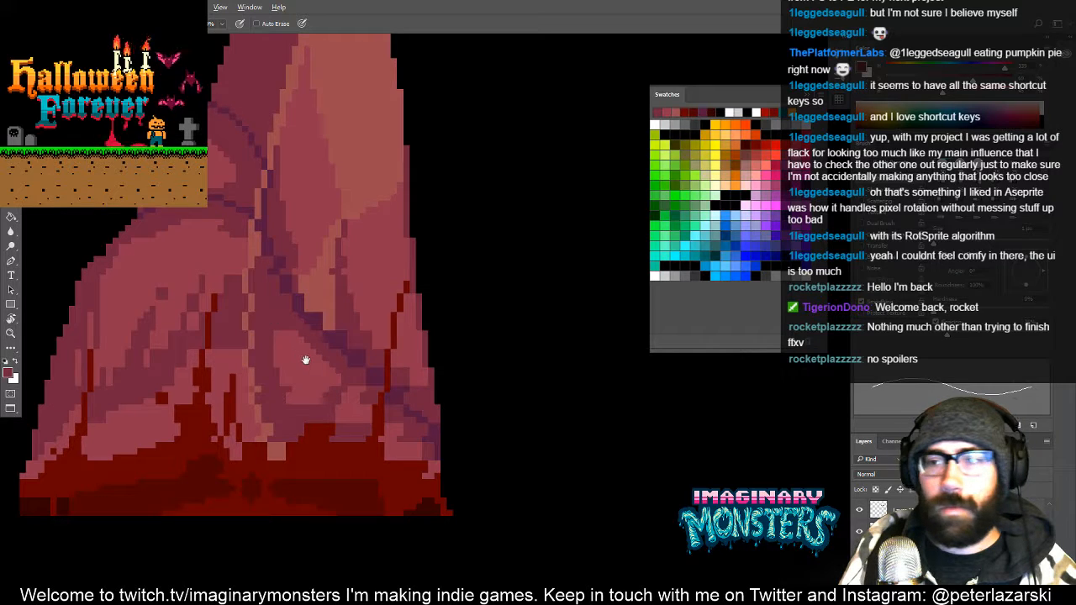
{"action": "left_click_drag", "start_coordinate": [286, 347], "coordinate": [304, 333]}
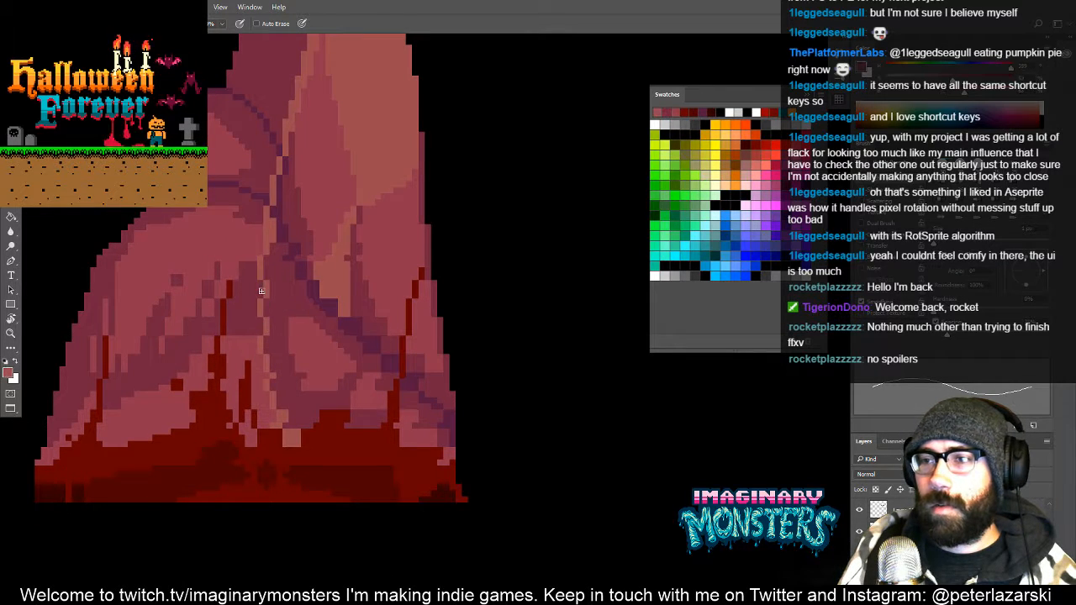
Smooth the flesh shading between the central blood drips and the thin light ridge, and around the patch beside it
{"action": "left_click", "coordinate": [251, 341], "text": "alt"}
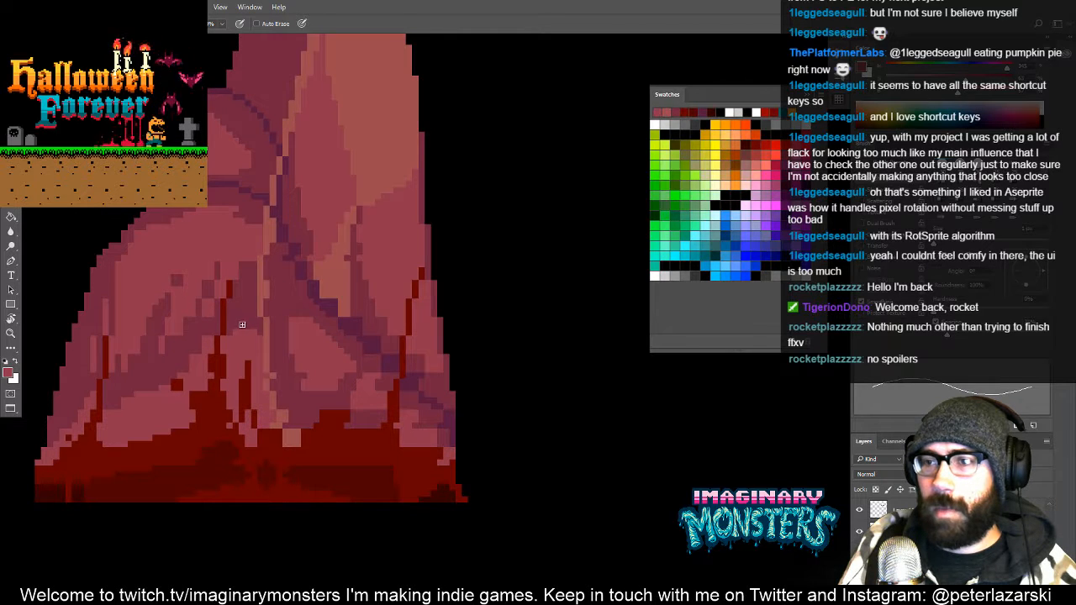
{"action": "left_click_drag", "start_coordinate": [288, 310], "coordinate": [301, 324]}
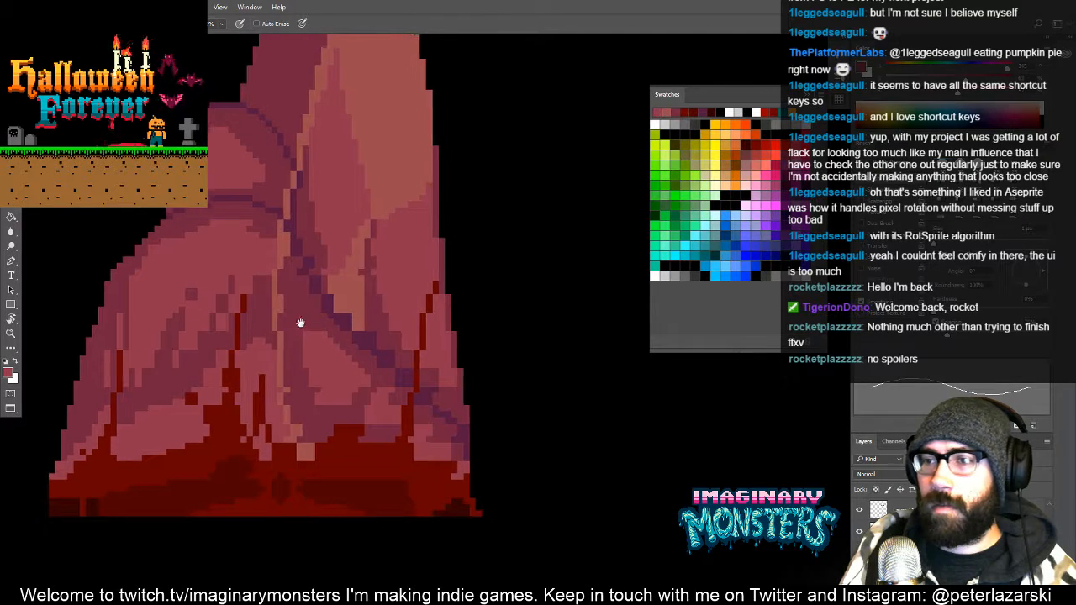
{"action": "left_click", "coordinate": [276, 386], "text": "alt"}
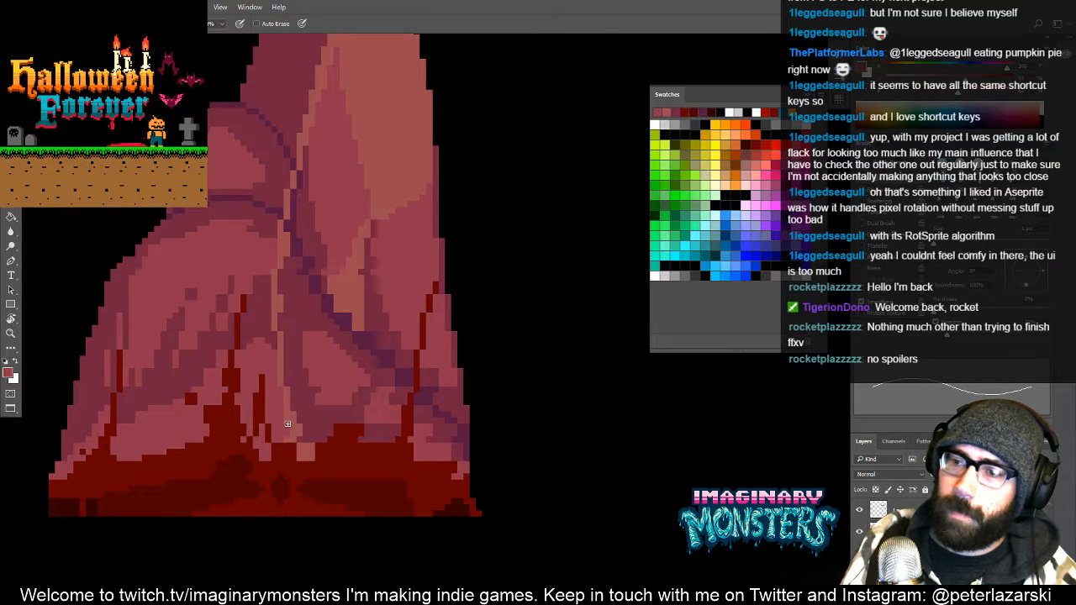
{"action": "left_click_drag", "start_coordinate": [324, 356], "coordinate": [287, 362]}
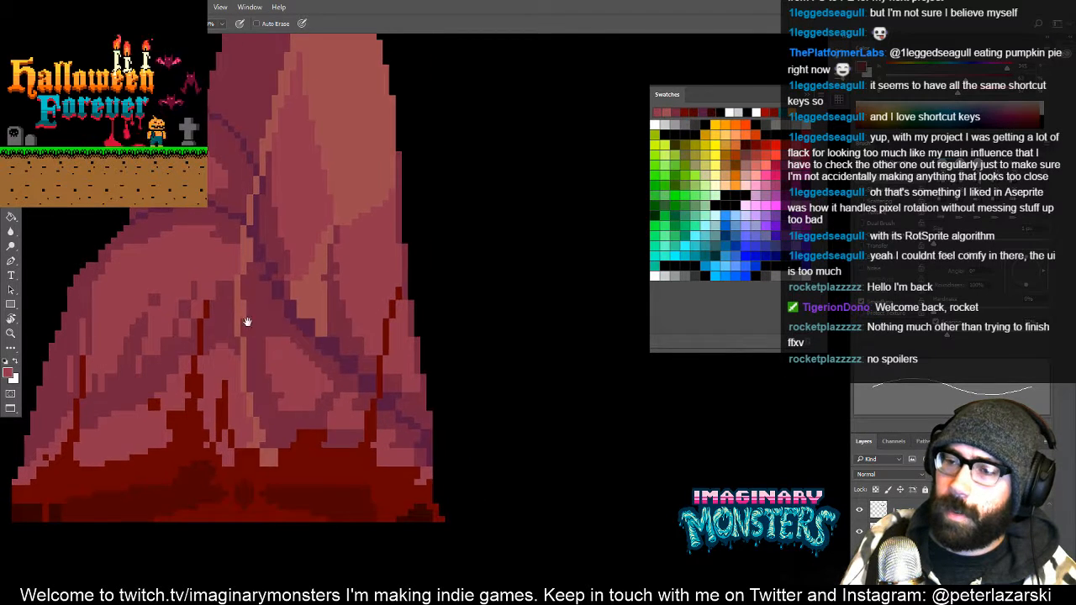
{"action": "left_click", "coordinate": [291, 412], "text": "alt"}
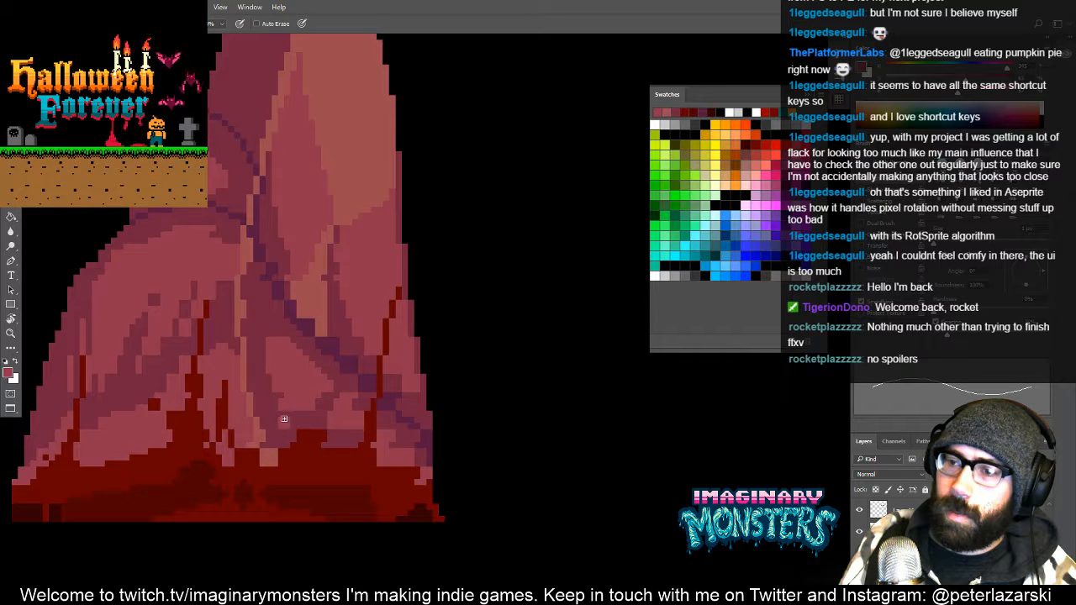
{"action": "left_click_drag", "start_coordinate": [318, 345], "coordinate": [286, 412]}
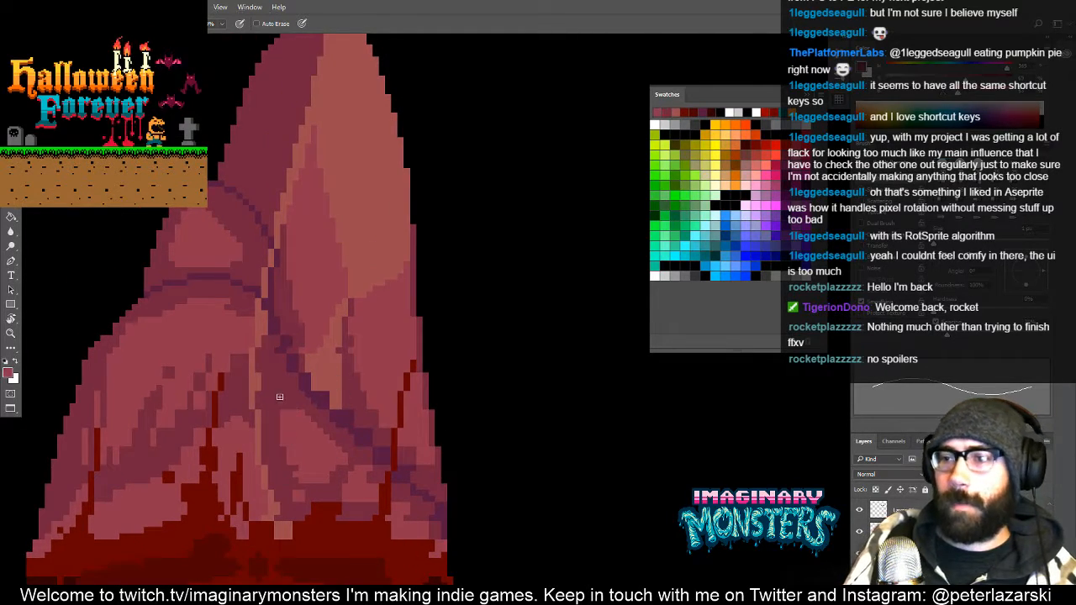
Thin and smooth the middle stretch of the purple crease beside the light ridge with sampled purple and flesh colours
{"action": "left_click_drag", "start_coordinate": [304, 375], "coordinate": [427, 436]}
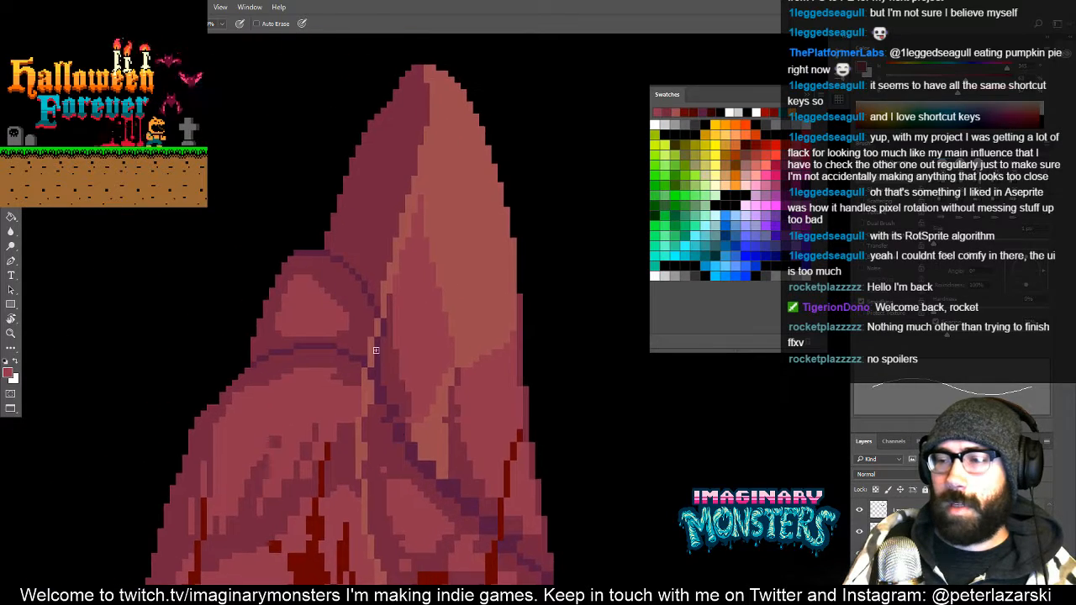
{"action": "mouse_move", "coordinate": [399, 304]}
{"action": "left_mouse_down", "text": "alt"}
{"action": "mouse_move", "coordinate": [318, 346]}
{"action": "mouse_move", "coordinate": [355, 333]}
{"action": "mouse_move", "coordinate": [319, 334]}
{"action": "mouse_move", "coordinate": [359, 334]}
{"action": "mouse_move", "coordinate": [368, 320]}
{"action": "left_mouse_up", "text": "alt"}
{"action": "key", "text": "b"}
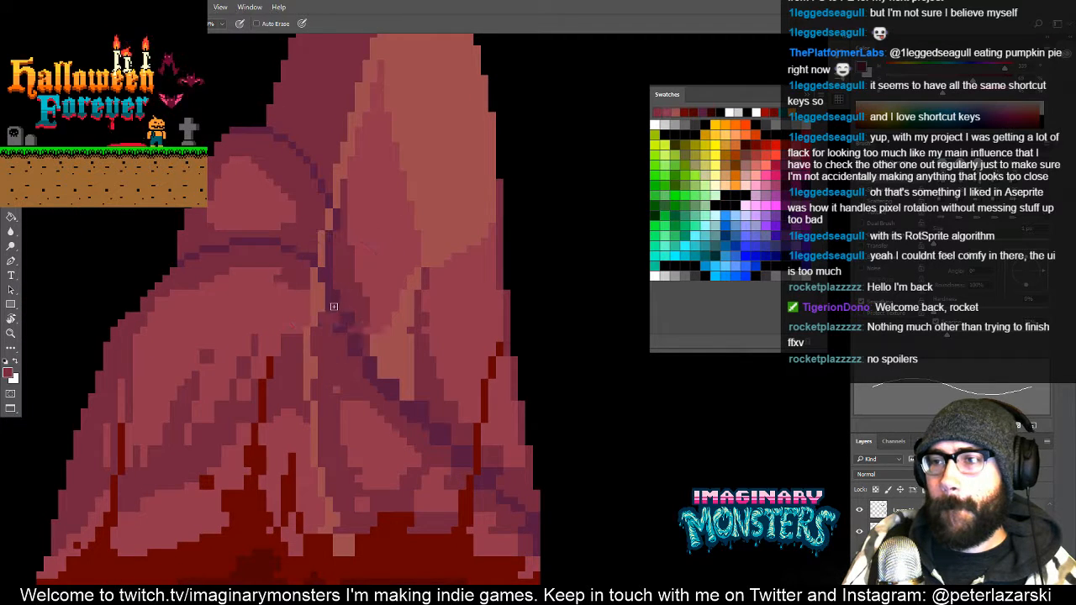
{"action": "left_click", "coordinate": [339, 307], "text": "alt"}
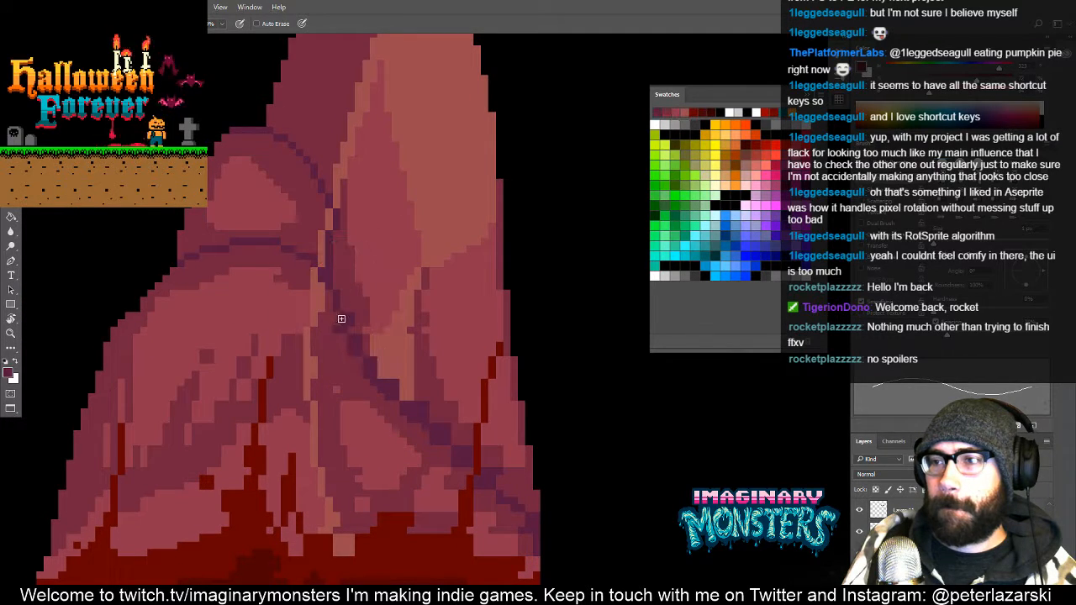
{"action": "left_click", "coordinate": [348, 319], "text": "alt"}
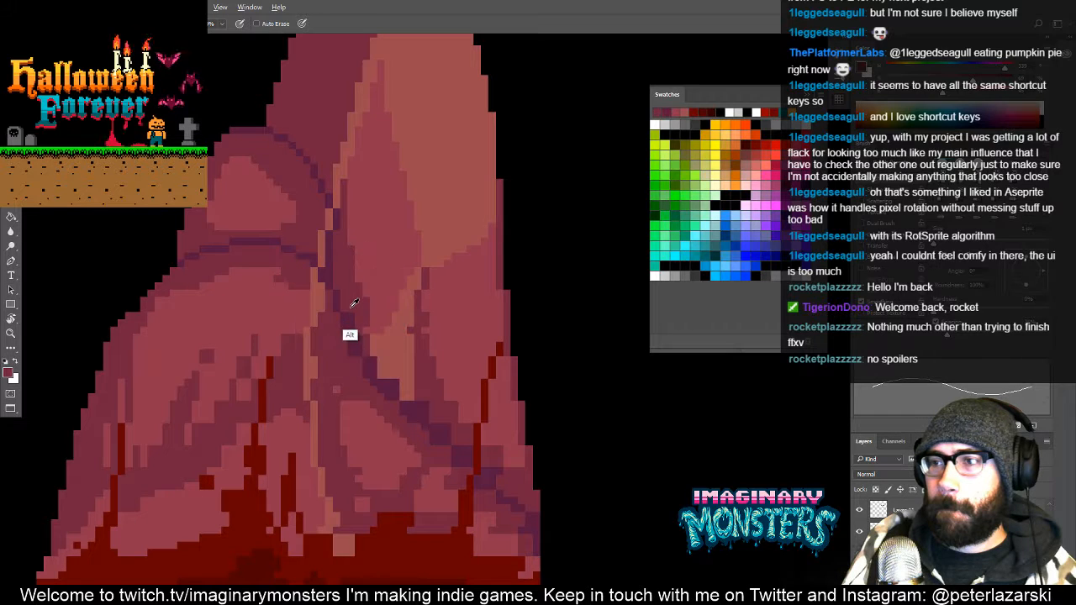
{"action": "left_click_drag", "start_coordinate": [356, 344], "coordinate": [281, 318]}
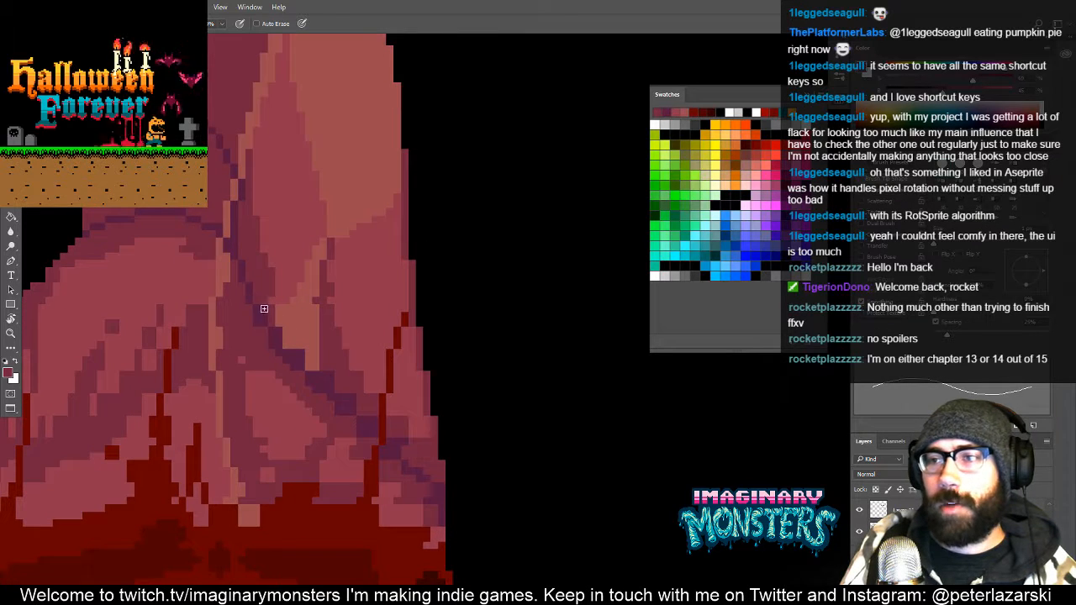
{"action": "left_click", "coordinate": [268, 298], "text": "alt"}
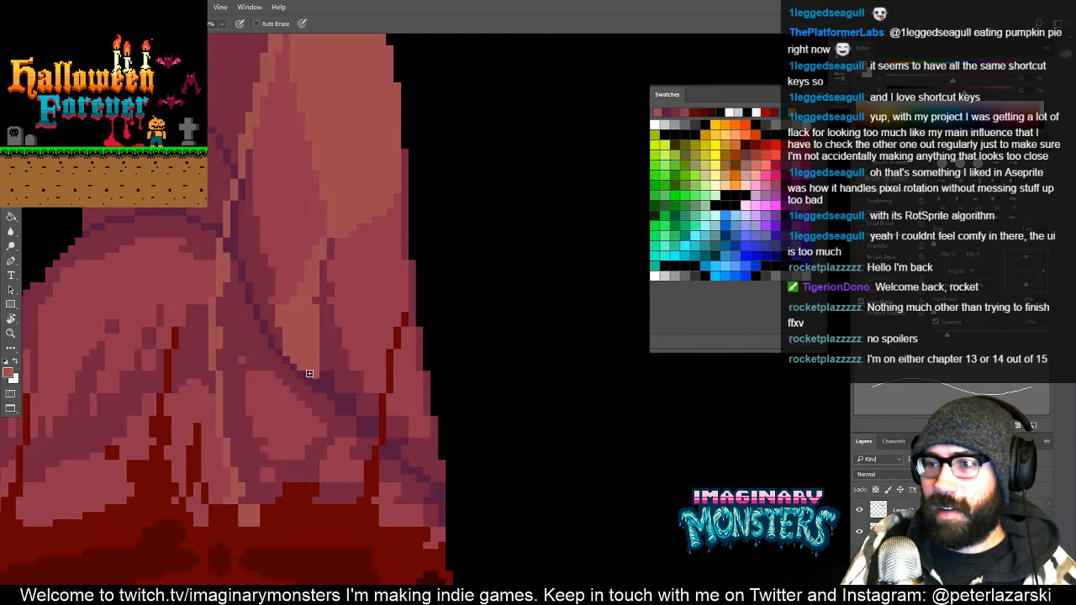
Narrow the purple crease below the pointed light highlight, continuing the thin line towards the outer blood drip
{"action": "left_click_drag", "start_coordinate": [325, 384], "coordinate": [420, 471]}
{"action": "left_click_drag", "start_coordinate": [295, 413], "coordinate": [437, 413]}
{"action": "mouse_move", "coordinate": [325, 387]}
{"action": "left_mouse_down"}
{"action": "mouse_move", "coordinate": [402, 387]}
{"action": "mouse_move", "coordinate": [422, 233]}
{"action": "mouse_move", "coordinate": [355, 226]}
{"action": "mouse_move", "coordinate": [149, 278]}
{"action": "mouse_move", "coordinate": [209, 367]}
{"action": "mouse_move", "coordinate": [187, 432]}
{"action": "mouse_move", "coordinate": [165, 442]}
{"action": "left_mouse_up"}
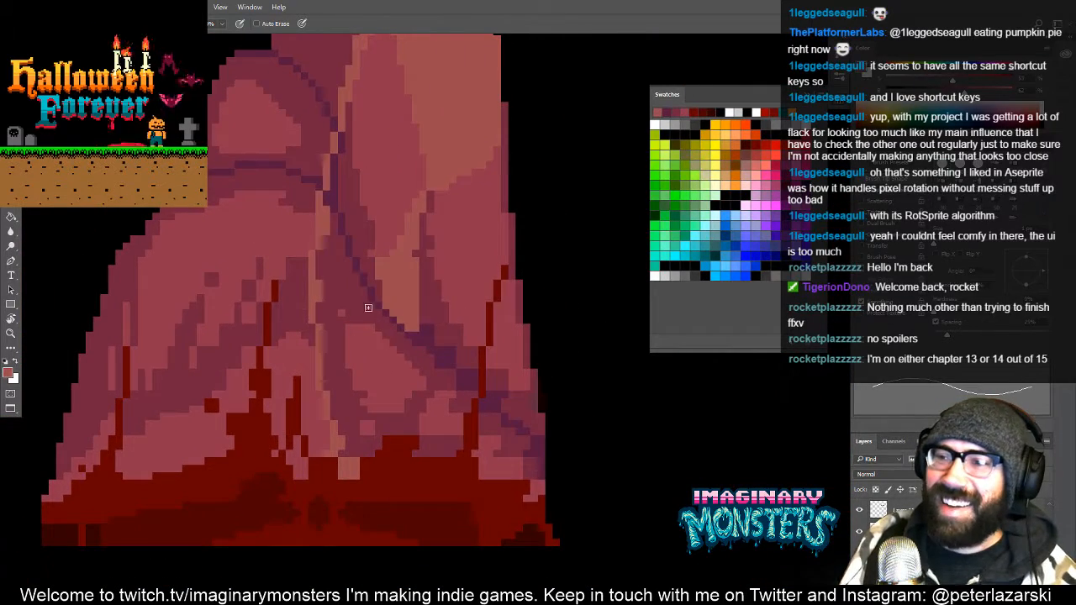
{"action": "left_click", "coordinate": [433, 309], "text": "alt"}
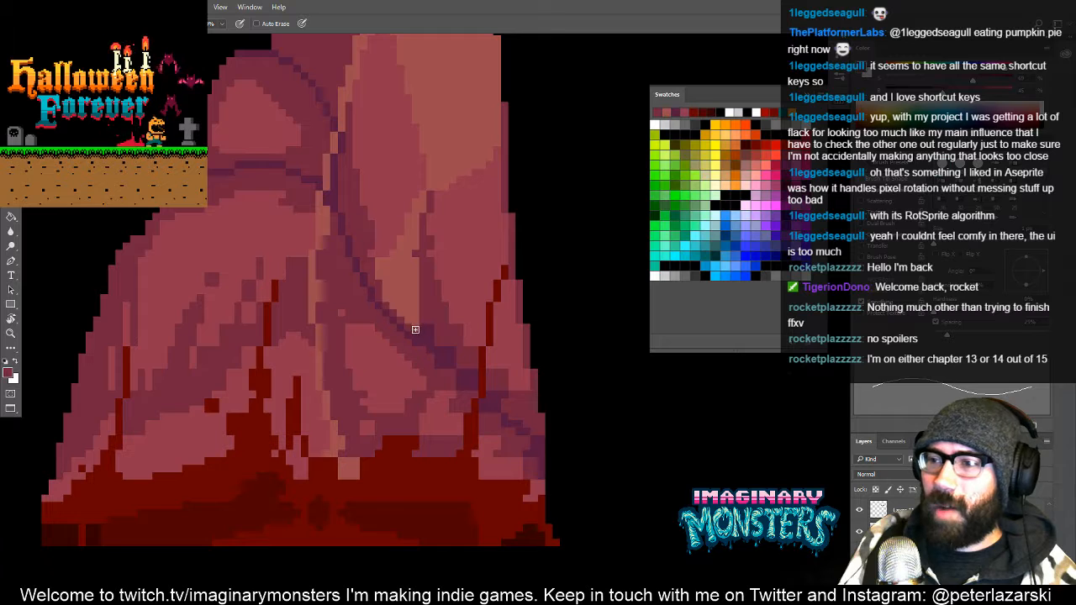
{"action": "left_click_drag", "start_coordinate": [432, 348], "coordinate": [356, 344]}
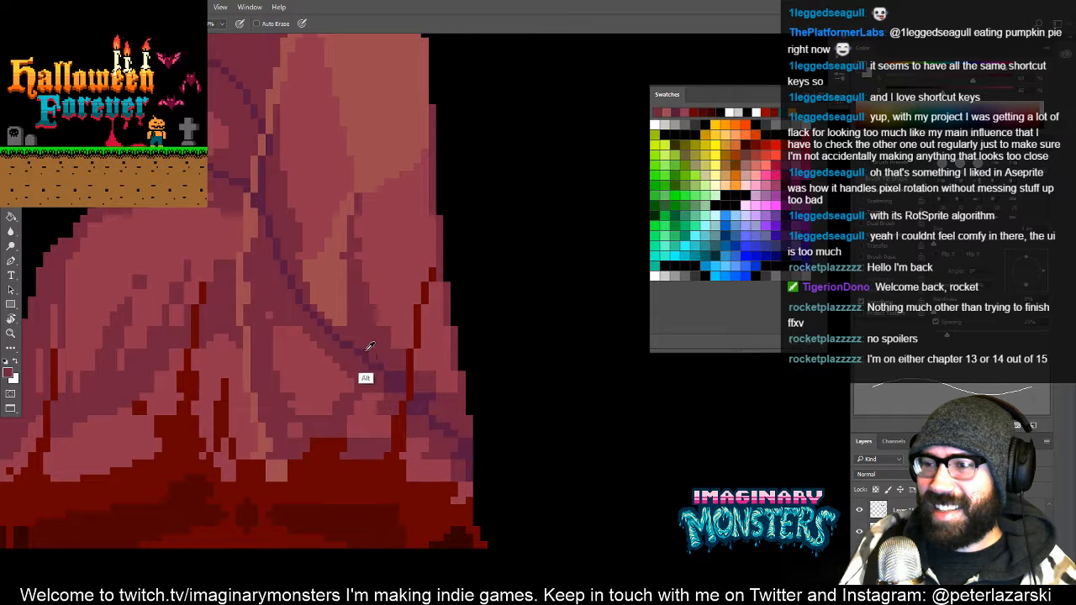
{"action": "left_click_drag", "start_coordinate": [392, 378], "coordinate": [349, 358]}
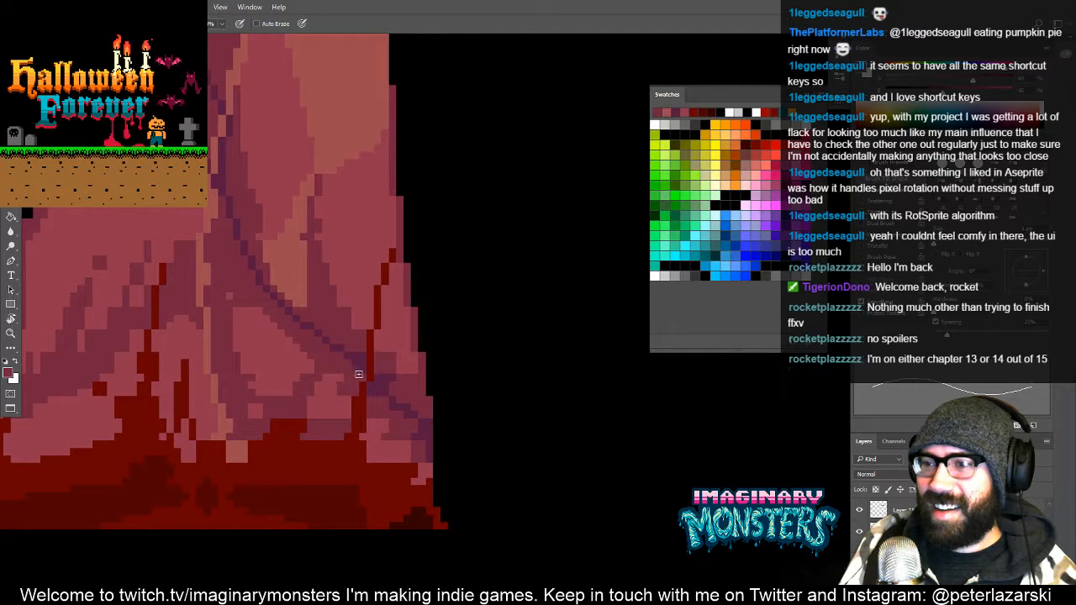
Refine the crease's lower end around the outer blood drip, cleaning up the adjoining shading with sampled flesh tones
{"action": "left_click_drag", "start_coordinate": [346, 322], "coordinate": [376, 350]}
{"action": "left_click", "coordinate": [343, 347], "text": "alt"}
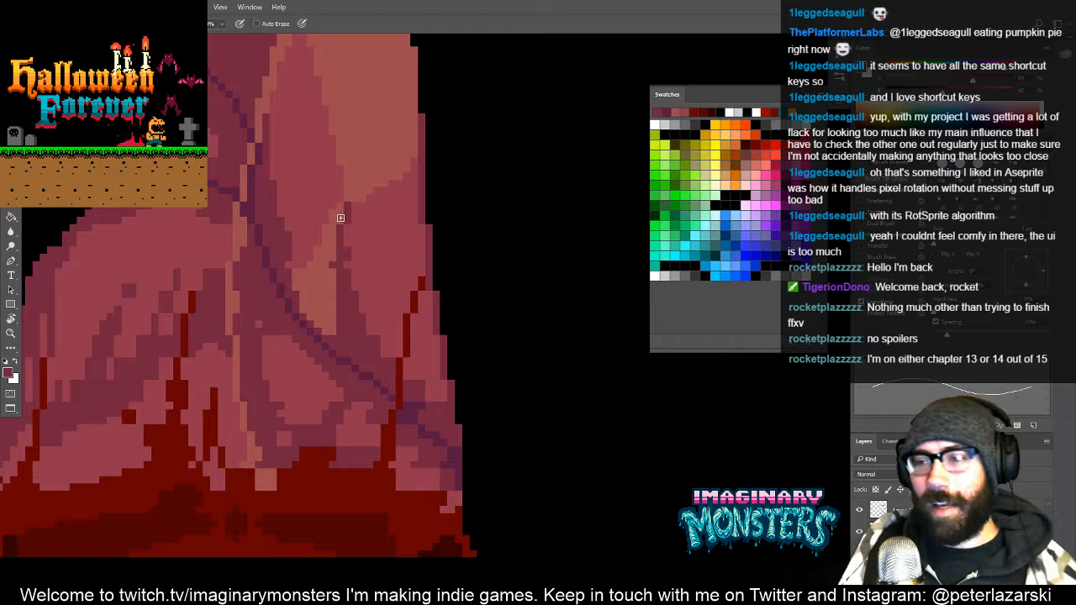
{"action": "left_click_drag", "start_coordinate": [363, 359], "coordinate": [313, 335]}
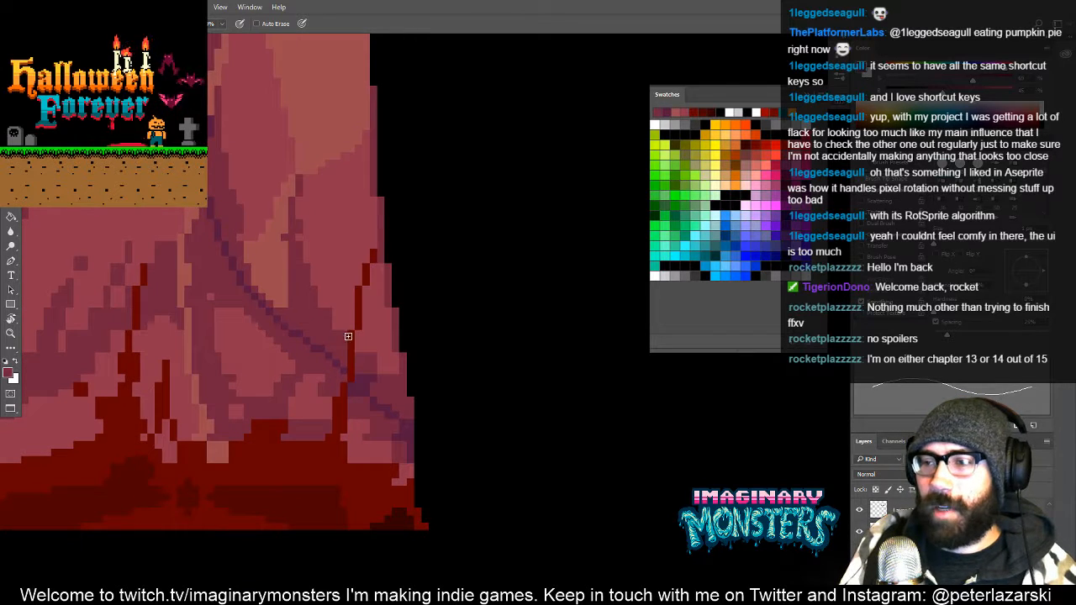
{"action": "left_click", "coordinate": [379, 368], "text": "alt"}
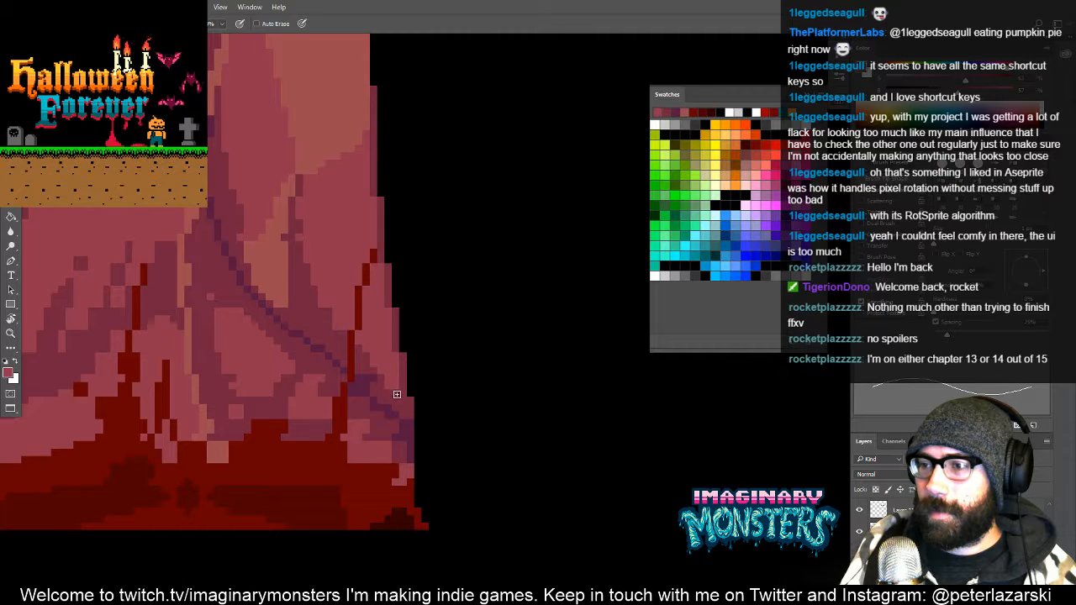
{"action": "left_click_drag", "start_coordinate": [317, 274], "coordinate": [337, 324]}
{"action": "left_click", "coordinate": [354, 385], "text": "alt"}
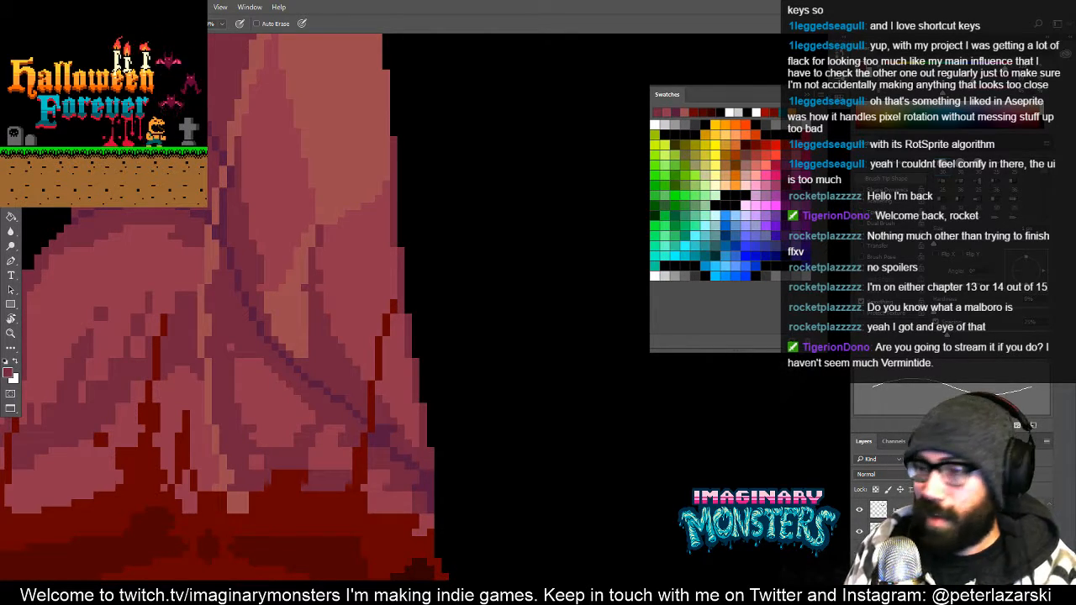
Sample the tall rock's tones and extend the light highlight at the lower right facet down toward the purple crease
{"action": "mouse_move", "coordinate": [320, 291]}
{"action": "left_mouse_down"}
{"action": "mouse_move", "coordinate": [392, 289]}
{"action": "mouse_move", "coordinate": [378, 336]}
{"action": "left_mouse_up"}
{"action": "left_click", "coordinate": [380, 288], "text": "alt"}
{"action": "left_click", "coordinate": [377, 349], "text": "alt"}
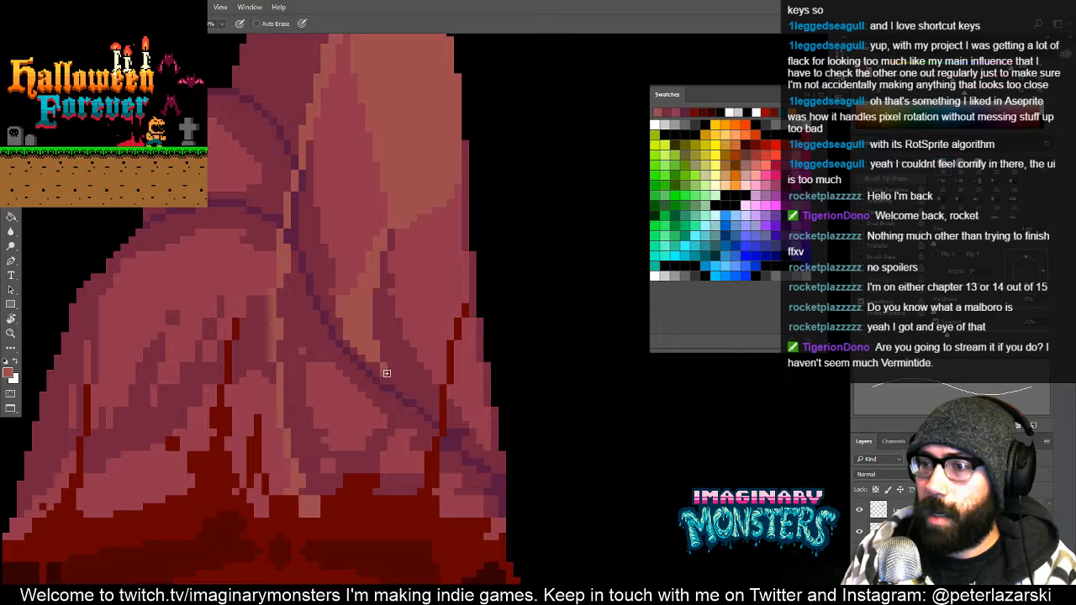
{"action": "key", "text": "z"}
{"action": "left_click", "coordinate": [400, 368], "text": "alt"}
{"action": "left_click", "coordinate": [400, 369], "text": "alt"}
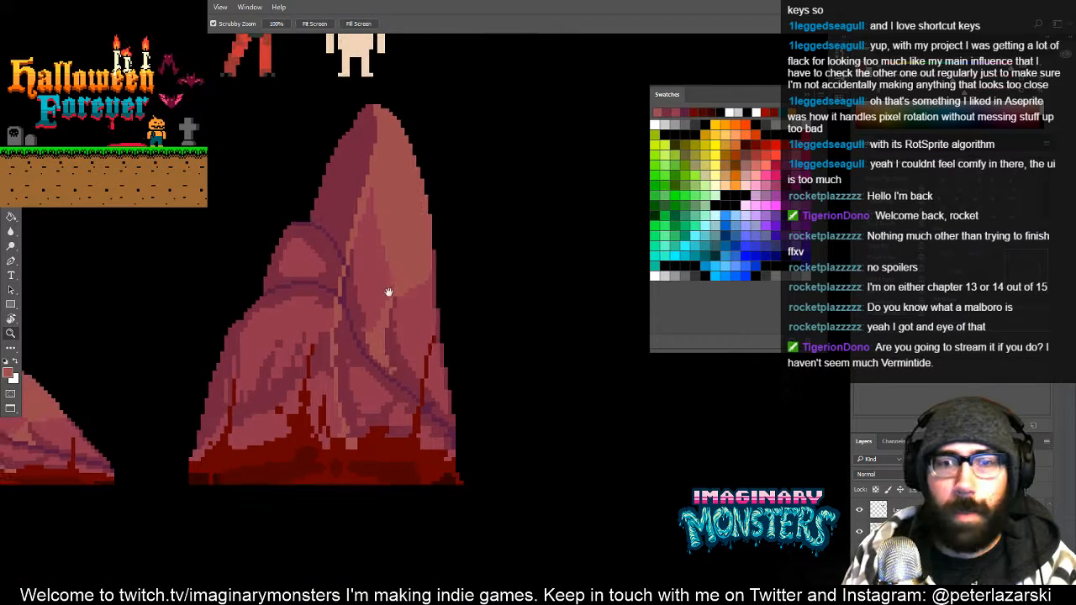
Refine the dark shadow and pink tones along the edge of the lower highlight on the tall rock's right facet
{"action": "left_click_drag", "start_coordinate": [422, 348], "coordinate": [477, 371]}
{"action": "left_click", "coordinate": [471, 386]}
{"action": "left_click", "coordinate": [466, 394]}
{"action": "key", "text": "b"}
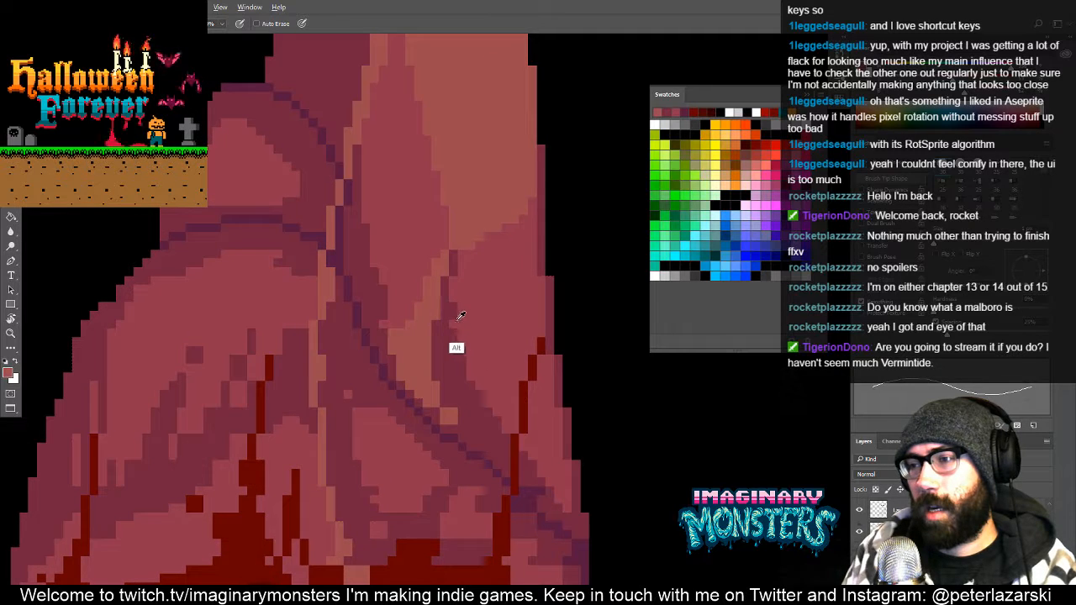
{"action": "left_click_drag", "start_coordinate": [478, 286], "coordinate": [463, 419]}
{"action": "left_click_drag", "start_coordinate": [496, 345], "coordinate": [440, 414]}
{"action": "left_click_drag", "start_coordinate": [444, 369], "coordinate": [430, 362]}
{"action": "key", "text": "b"}
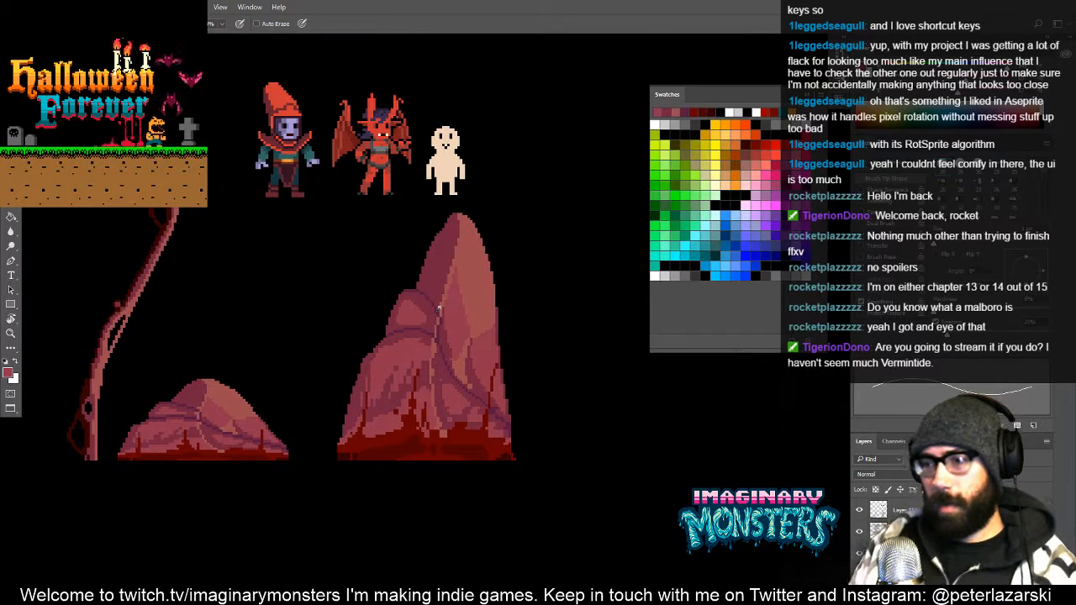
Paint a small pink streak down into the blood at the middle of the tall rock's base
{"action": "left_click_drag", "start_coordinate": [421, 429], "coordinate": [519, 284]}
{"action": "key", "text": "b"}
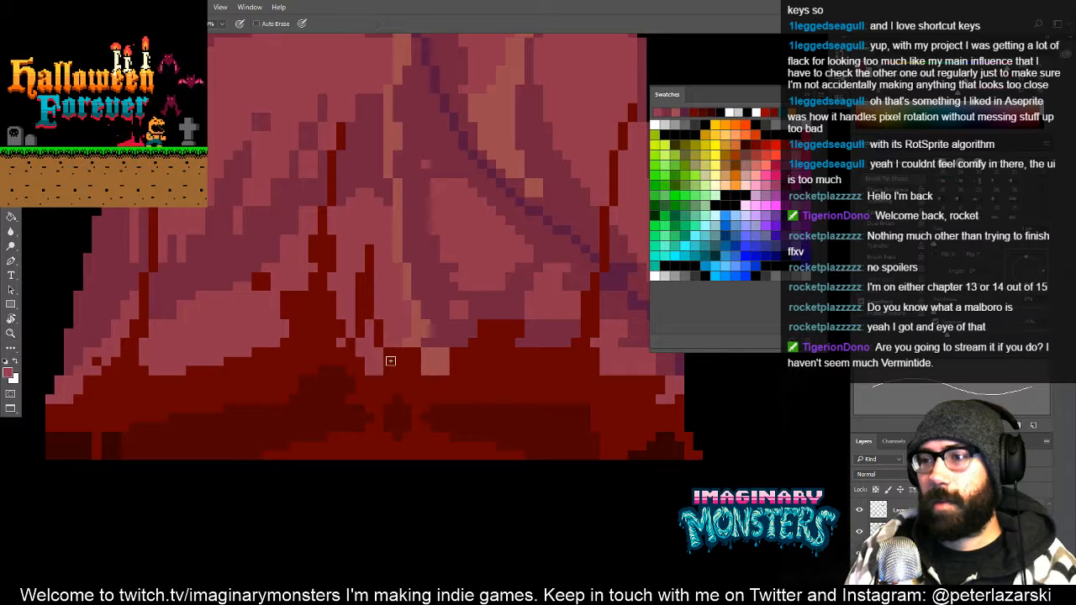
{"action": "mouse_move", "coordinate": [409, 354]}
{"action": "left_mouse_down"}
{"action": "mouse_move", "coordinate": [425, 370]}
{"action": "mouse_move", "coordinate": [395, 394]}
{"action": "left_mouse_up"}
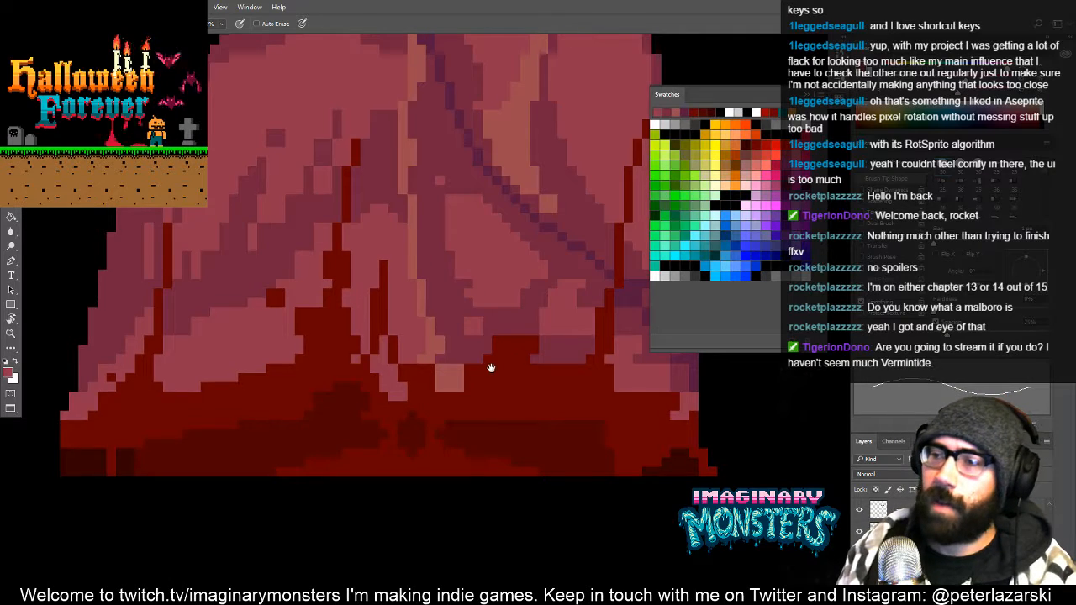
{"action": "left_click_drag", "start_coordinate": [490, 367], "coordinate": [456, 385]}
{"action": "key", "text": "z"}
{"action": "left_click", "coordinate": [500, 336], "text": "alt"}
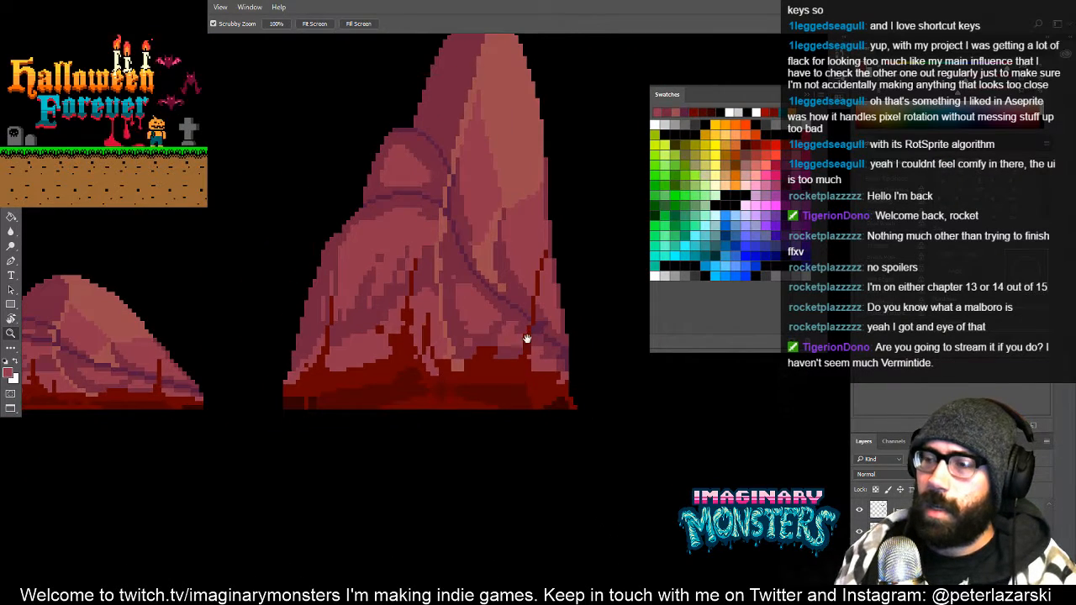
Reshape the purple shadow right of centre at the tall rock's base so it runs down into the blood
{"action": "mouse_move", "coordinate": [495, 352]}
{"action": "left_mouse_down"}
{"action": "mouse_move", "coordinate": [498, 391]}
{"action": "mouse_move", "coordinate": [455, 356]}
{"action": "mouse_move", "coordinate": [523, 317]}
{"action": "left_mouse_up"}
{"action": "key", "text": "b"}
{"action": "key", "text": "z"}
{"action": "key", "text": "b"}
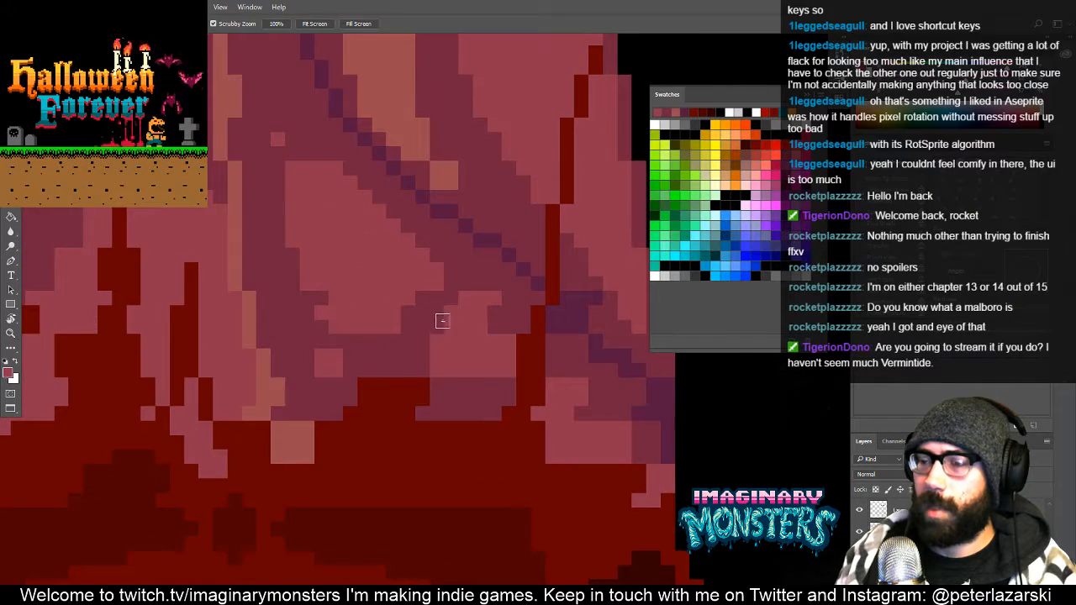
{"action": "key", "text": "z"}
{"action": "left_click", "coordinate": [389, 414], "text": "alt"}
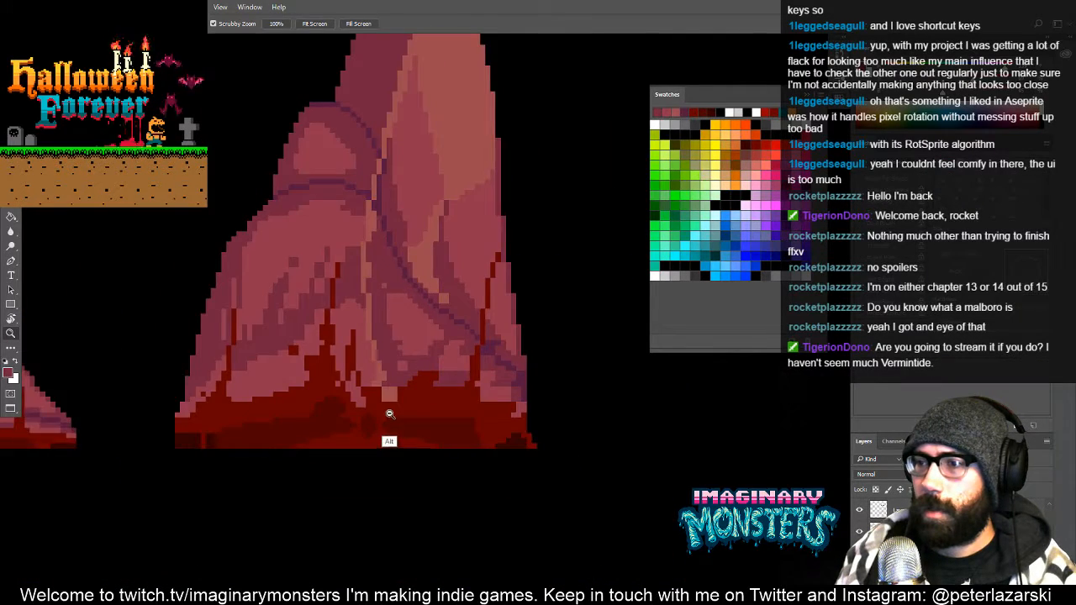
{"action": "left_click", "coordinate": [389, 414], "text": "alt"}
{"action": "key", "text": "b"}
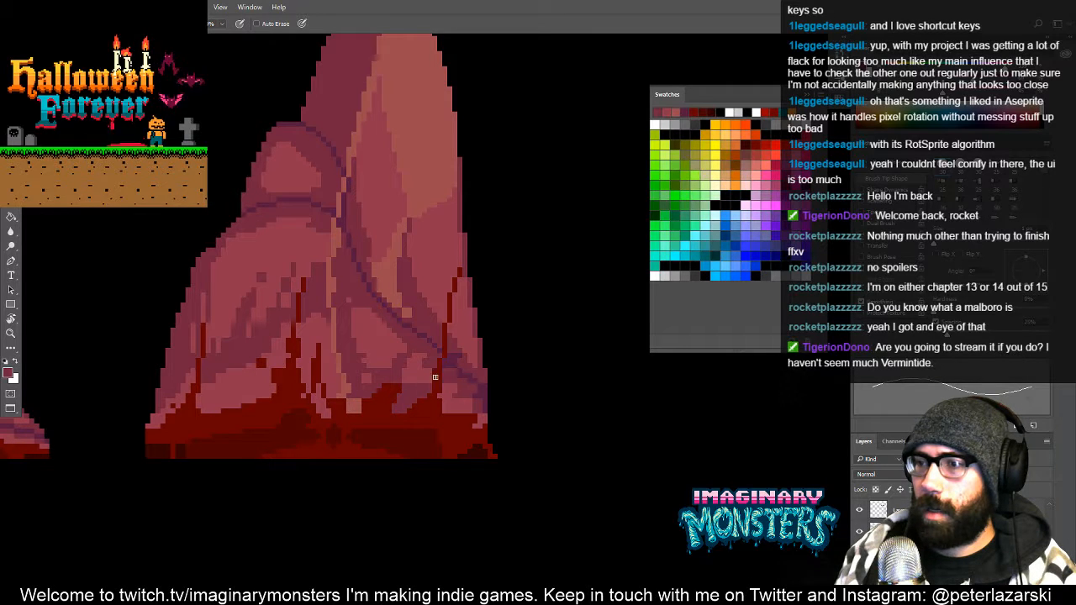
{"action": "mouse_move", "coordinate": [431, 363]}
{"action": "left_mouse_down"}
{"action": "mouse_move", "coordinate": [432, 413]}
{"action": "mouse_move", "coordinate": [456, 396]}
{"action": "mouse_move", "coordinate": [451, 411]}
{"action": "left_mouse_up"}
Touch up the dark and pink shading on both sides of the tall rock's lower crease with sampled colours
{"action": "key", "text": "z"}
{"action": "left_click", "coordinate": [417, 405]}
{"action": "left_click", "coordinate": [416, 404]}
{"action": "key", "text": "b"}
{"action": "left_click", "coordinate": [420, 403], "text": "alt"}
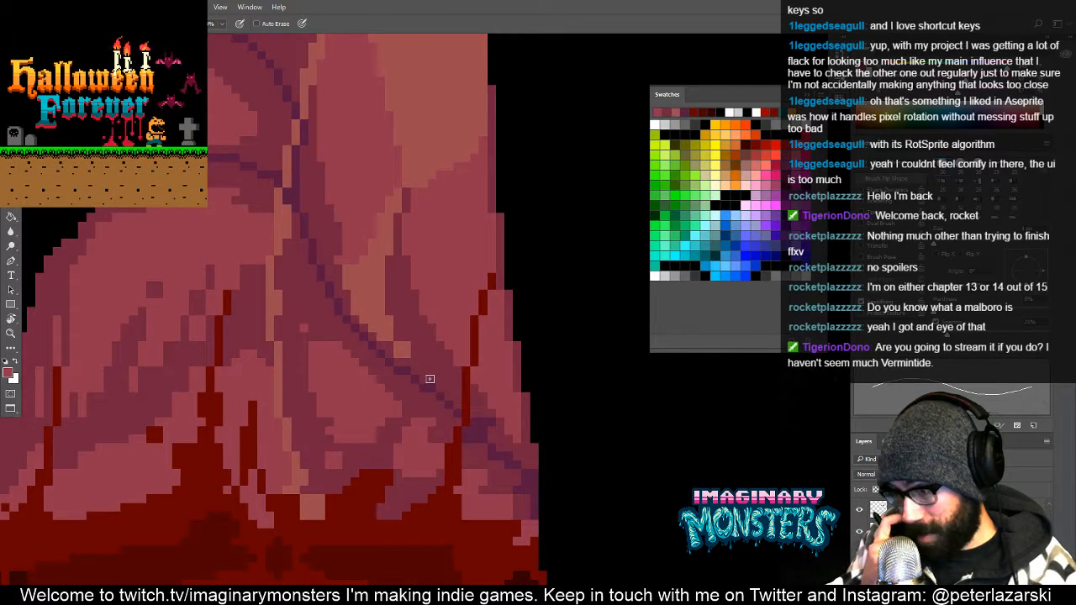
{"action": "left_click_drag", "start_coordinate": [397, 335], "coordinate": [455, 325]}
{"action": "left_click", "coordinate": [390, 318], "text": "alt"}
{"action": "left_click_drag", "start_coordinate": [431, 363], "coordinate": [401, 387]}
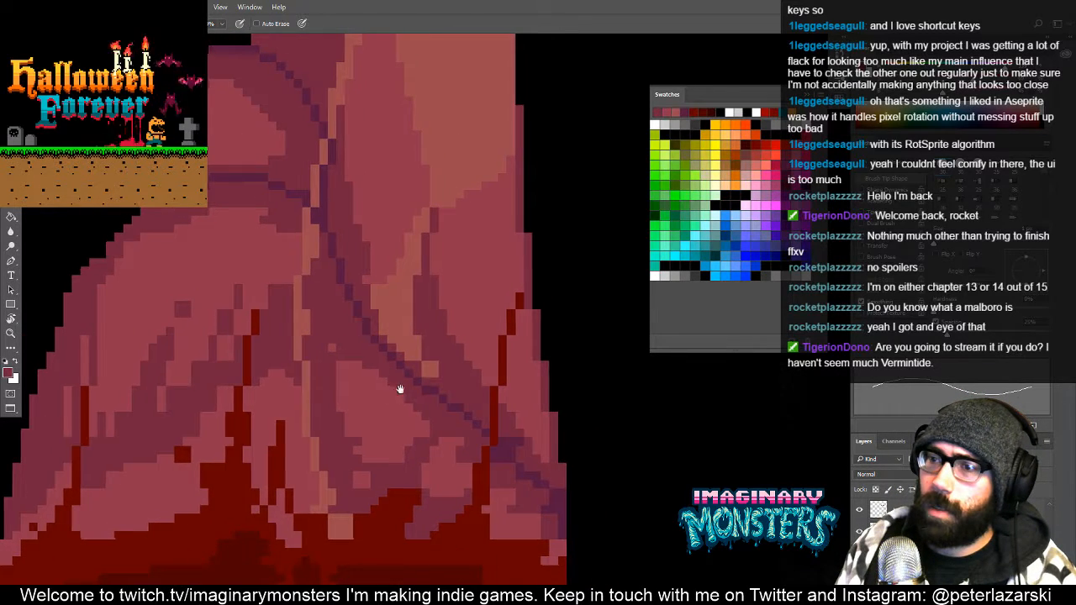
{"action": "left_click", "coordinate": [345, 378], "text": "alt"}
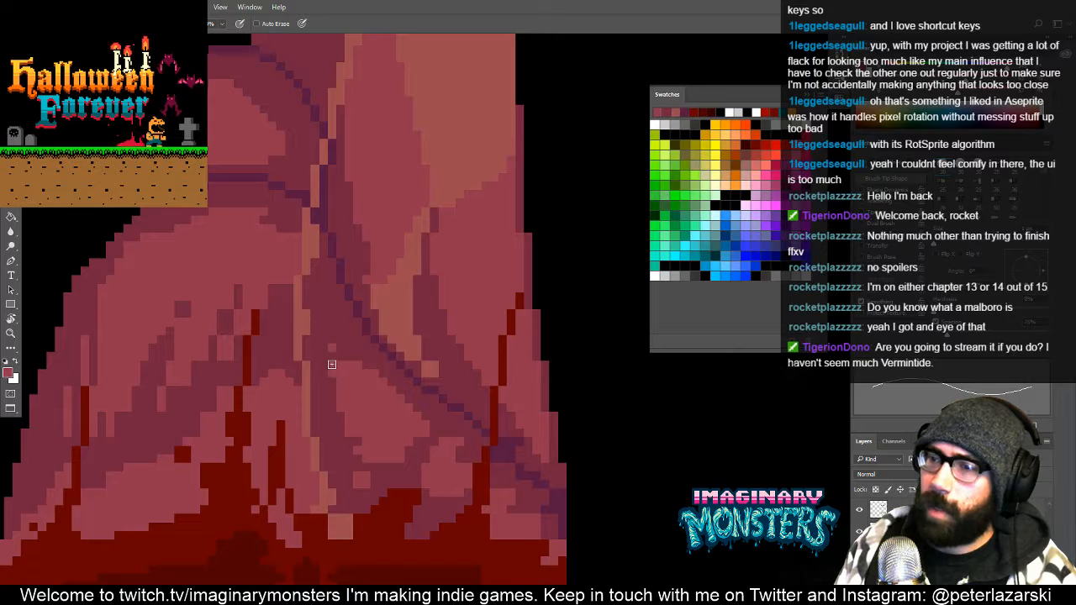
{"action": "left_click_drag", "start_coordinate": [372, 313], "coordinate": [388, 344]}
{"action": "left_click", "coordinate": [387, 335], "text": "alt"}
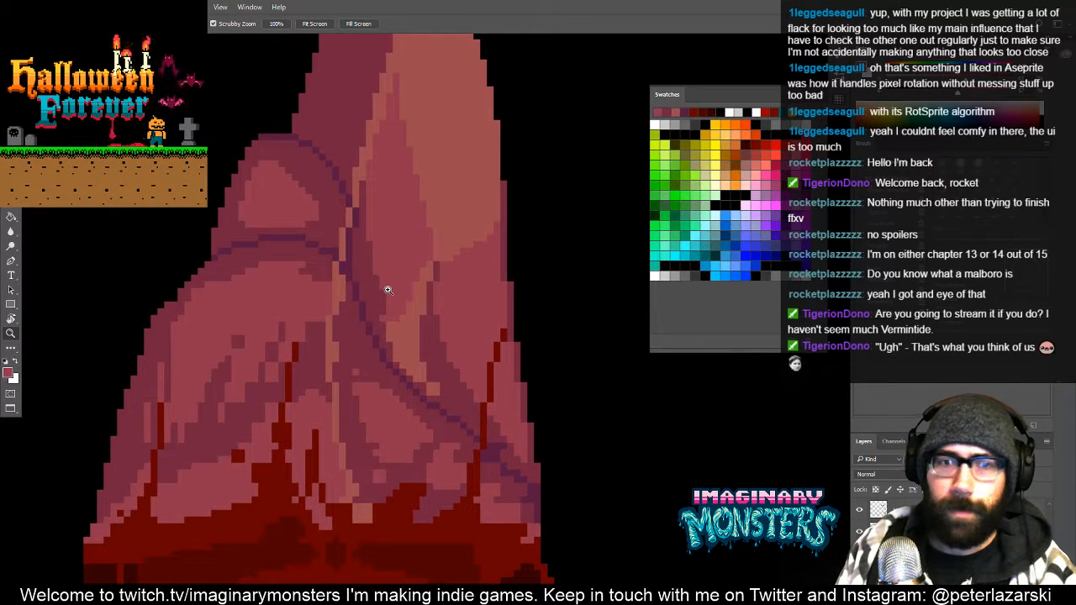
Rework the dark fold marks on the tall rock's large left bulge, alternating sampled shadow and pink tones
{"action": "scroll", "coordinate": [375, 315], "scroll_direction": "up", "scroll_amount": 2}
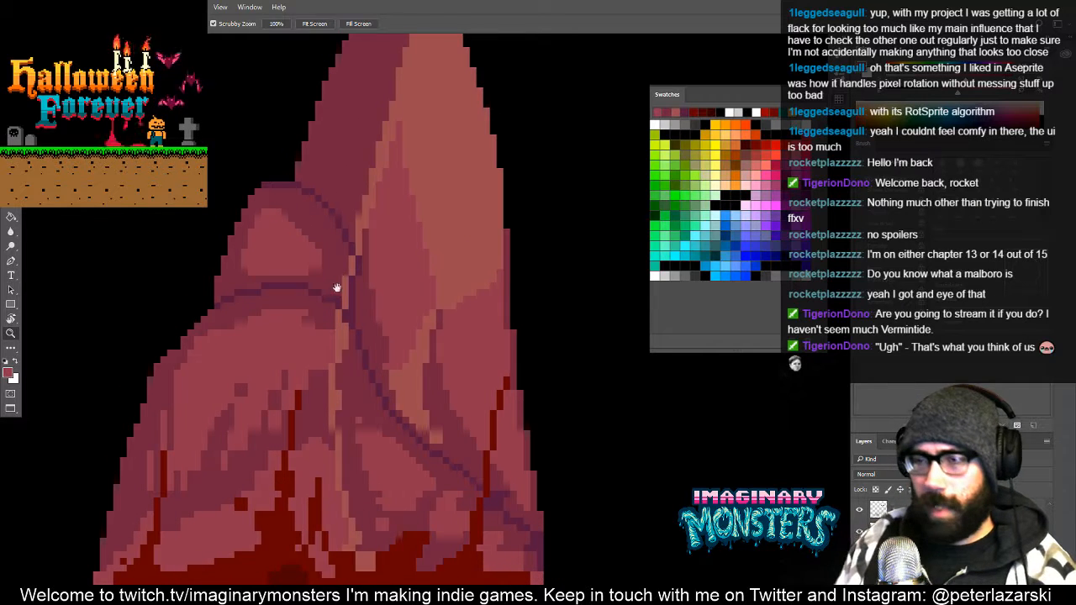
{"action": "key", "text": "b"}
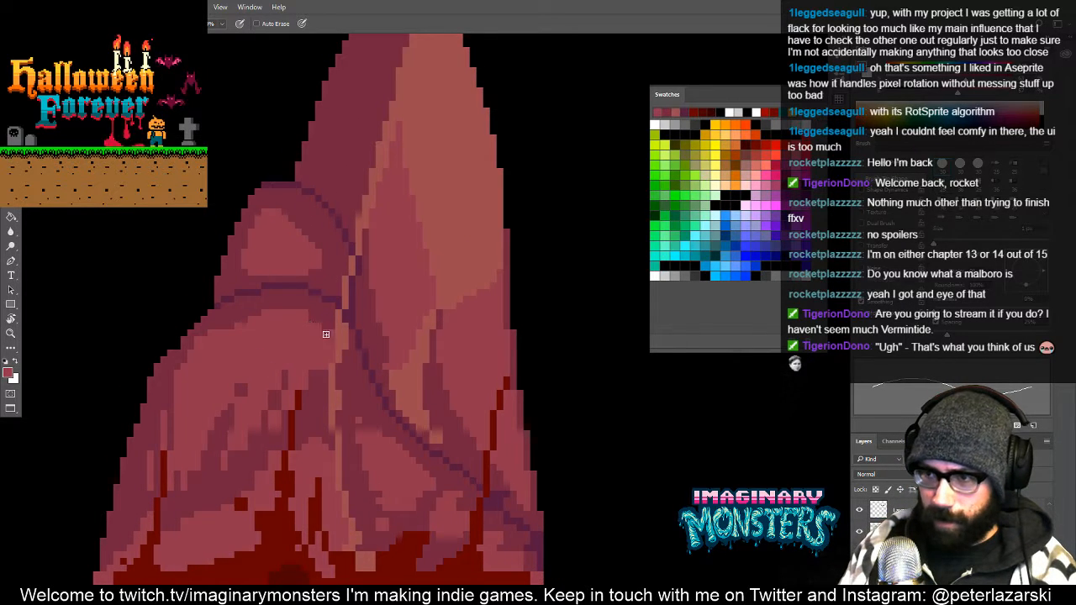
{"action": "left_click_drag", "start_coordinate": [359, 347], "coordinate": [400, 264]}
{"action": "left_click_drag", "start_coordinate": [330, 311], "coordinate": [367, 289]}
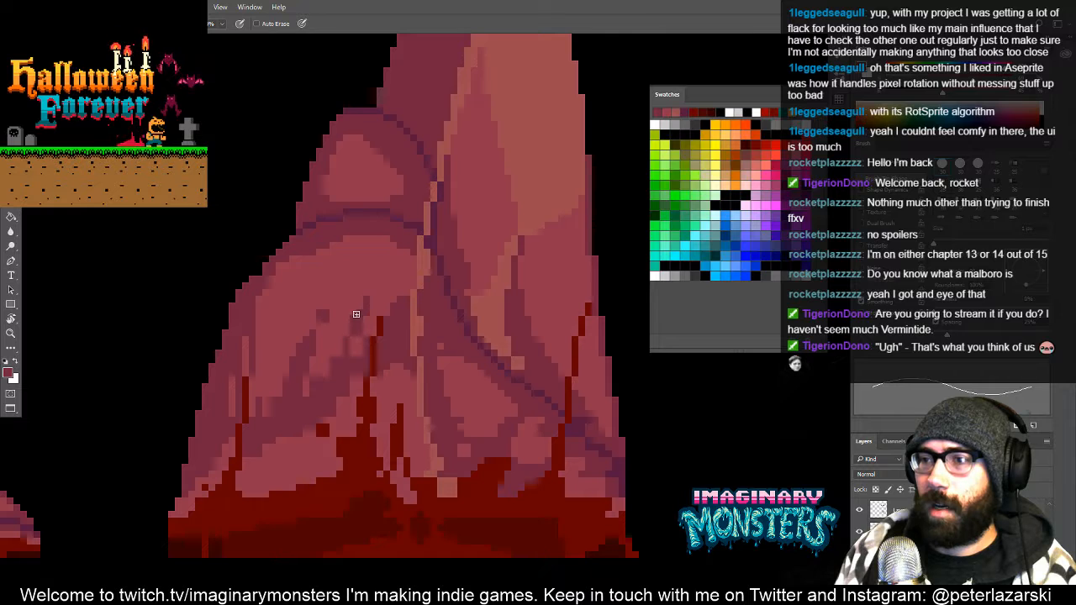
{"action": "left_click_drag", "start_coordinate": [375, 289], "coordinate": [383, 301]}
{"action": "left_click", "coordinate": [354, 343], "text": "alt"}
{"action": "left_click", "coordinate": [360, 322]}
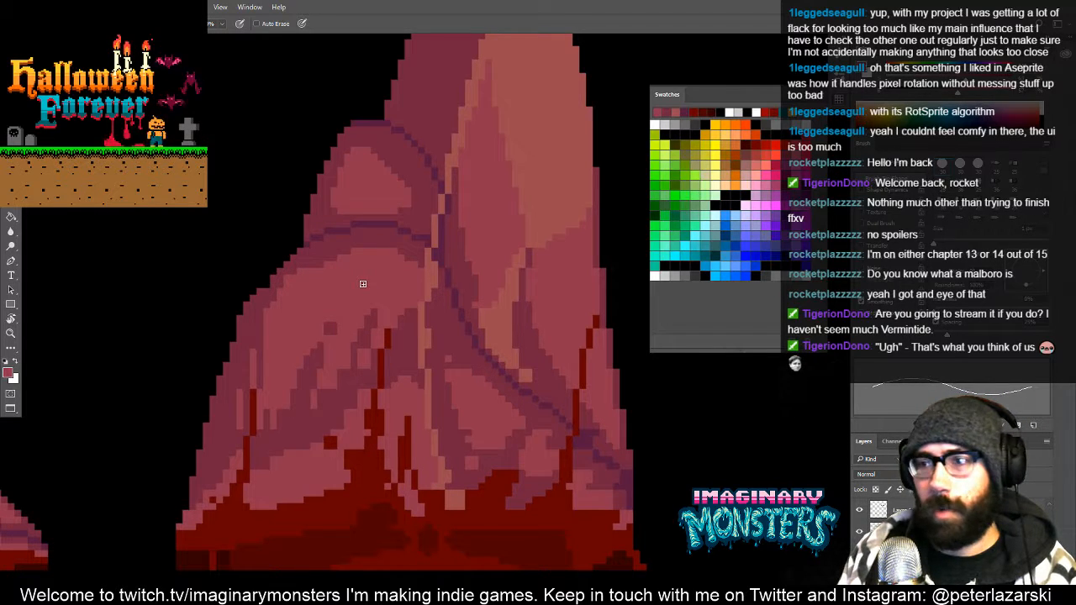
{"action": "left_click_drag", "start_coordinate": [362, 348], "coordinate": [385, 339]}
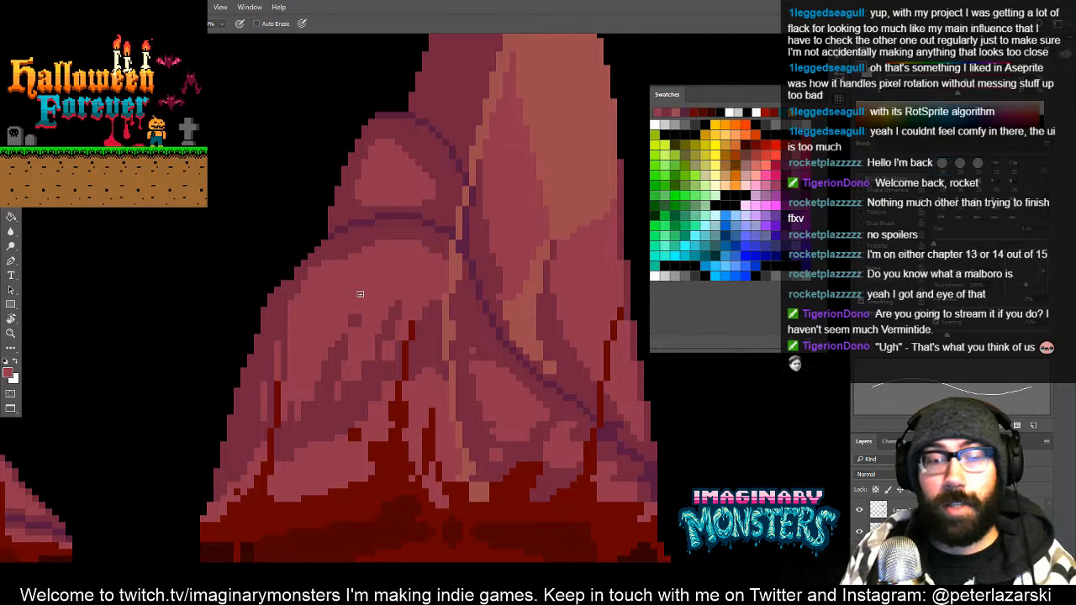
Paint pink toward the edge of the left bulge's shoulder and trim its silhouette with the Eraser
{"action": "mouse_move", "coordinate": [323, 292]}
{"action": "left_mouse_down"}
{"action": "mouse_move", "coordinate": [384, 317]}
{"action": "mouse_move", "coordinate": [316, 308]}
{"action": "left_mouse_up"}
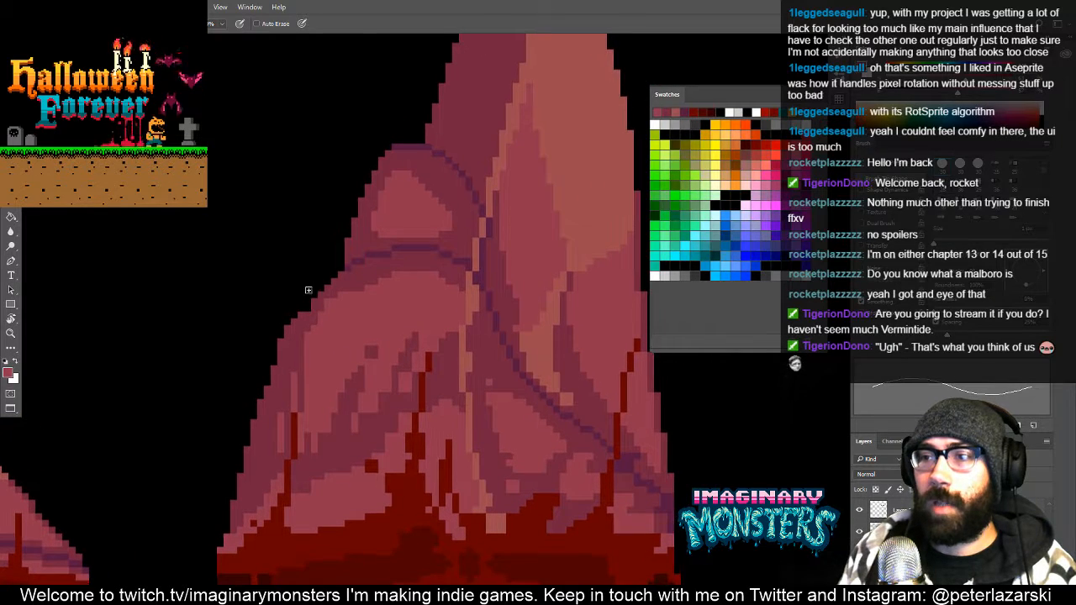
{"action": "key", "text": "e"}
{"action": "key", "text": "z"}
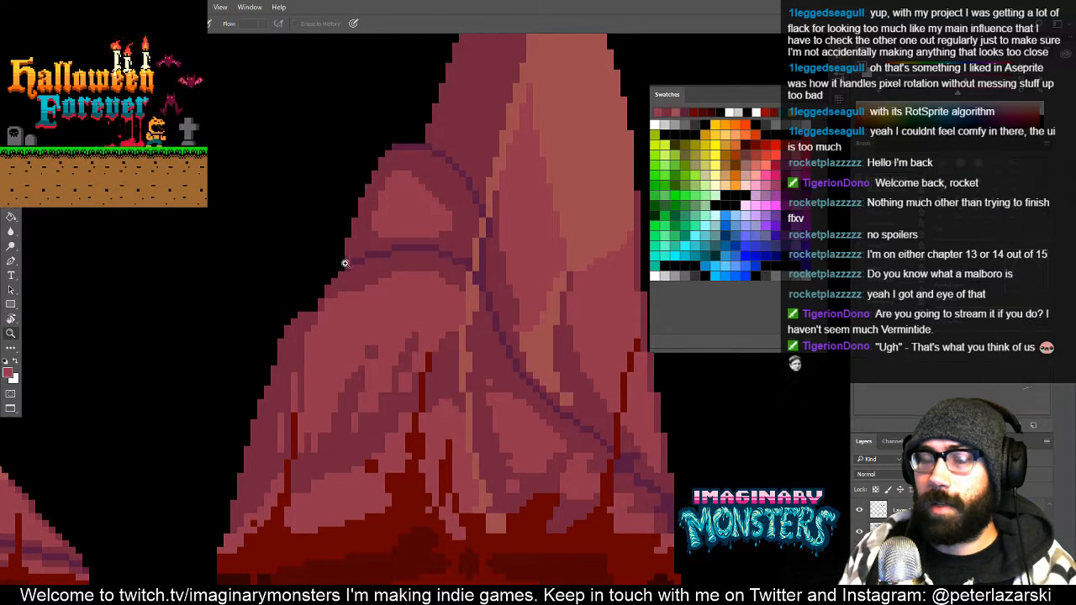
{"action": "left_click", "coordinate": [356, 278], "text": "alt"}
{"action": "left_click_drag", "start_coordinate": [325, 289], "coordinate": [381, 293]}
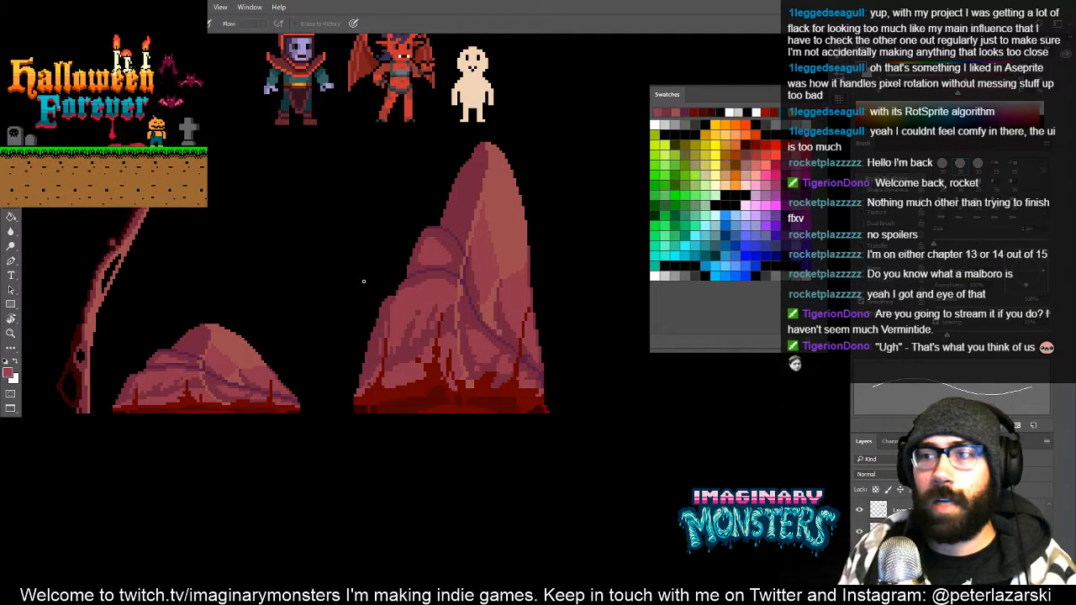
{"action": "key", "text": "z"}
{"action": "left_click", "coordinate": [405, 303]}
{"action": "key", "text": "b"}
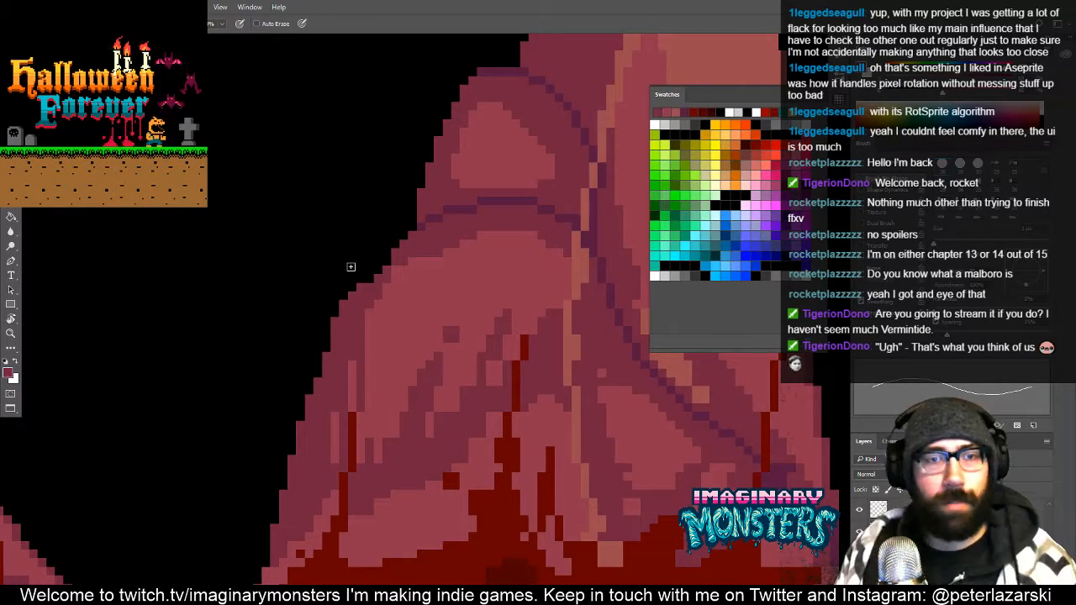
Smooth the stepped outline of the left bulge's shoulder with the dark shadow colour
{"action": "mouse_move", "coordinate": [446, 386]}
{"action": "left_mouse_down"}
{"action": "mouse_move", "coordinate": [370, 378]}
{"action": "mouse_move", "coordinate": [377, 403]}
{"action": "left_mouse_up"}
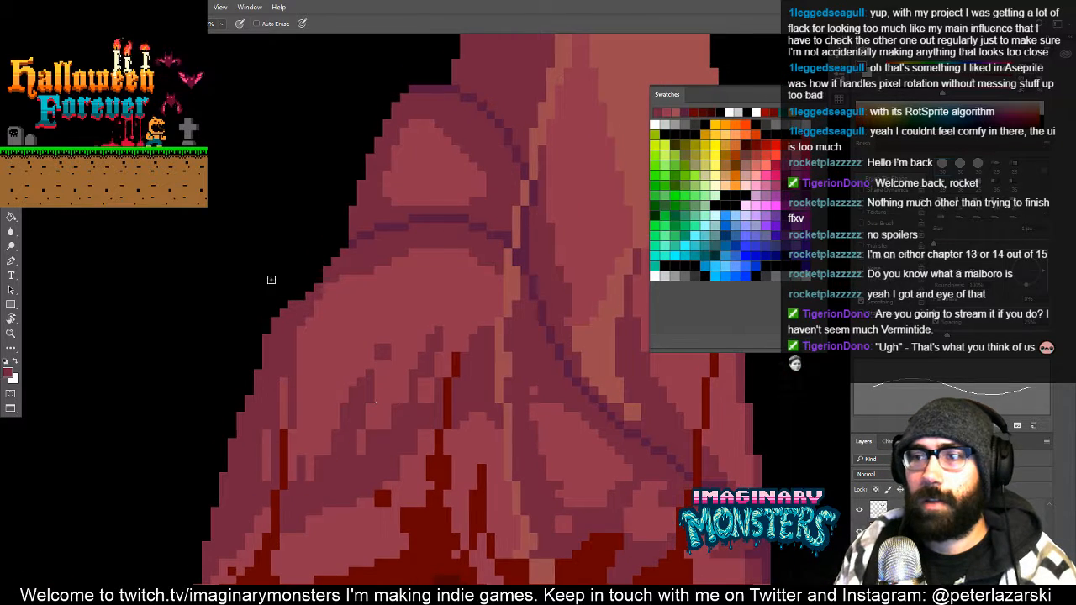
{"action": "key", "text": "z"}
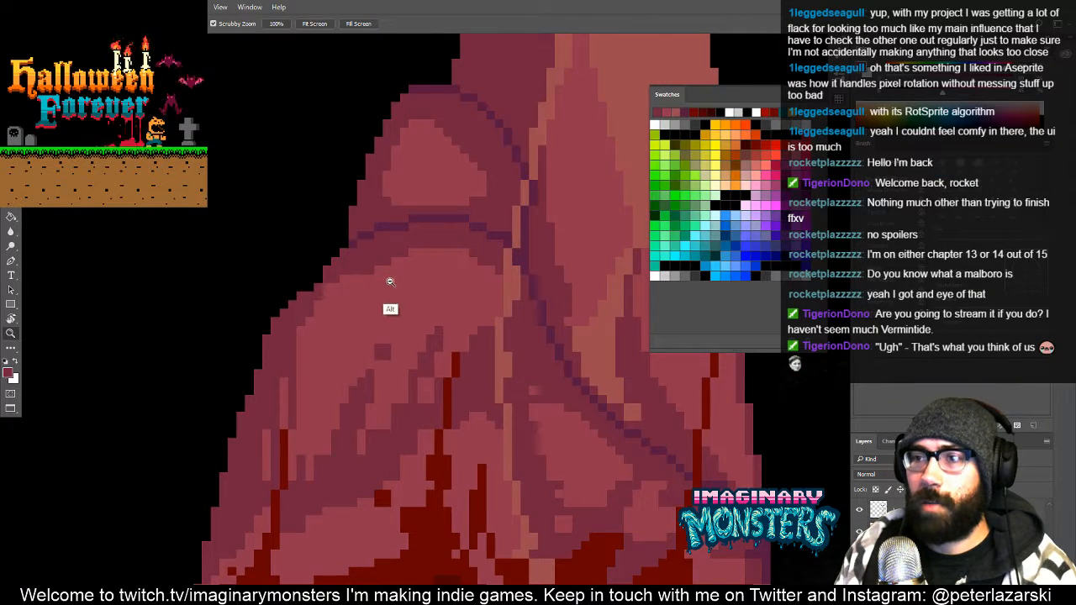
{"action": "left_click", "coordinate": [390, 285], "text": "alt"}
{"action": "left_click", "coordinate": [389, 285], "text": "alt"}
{"action": "left_click", "coordinate": [390, 286], "text": "alt"}
{"action": "left_click_drag", "start_coordinate": [412, 282], "coordinate": [392, 290]}
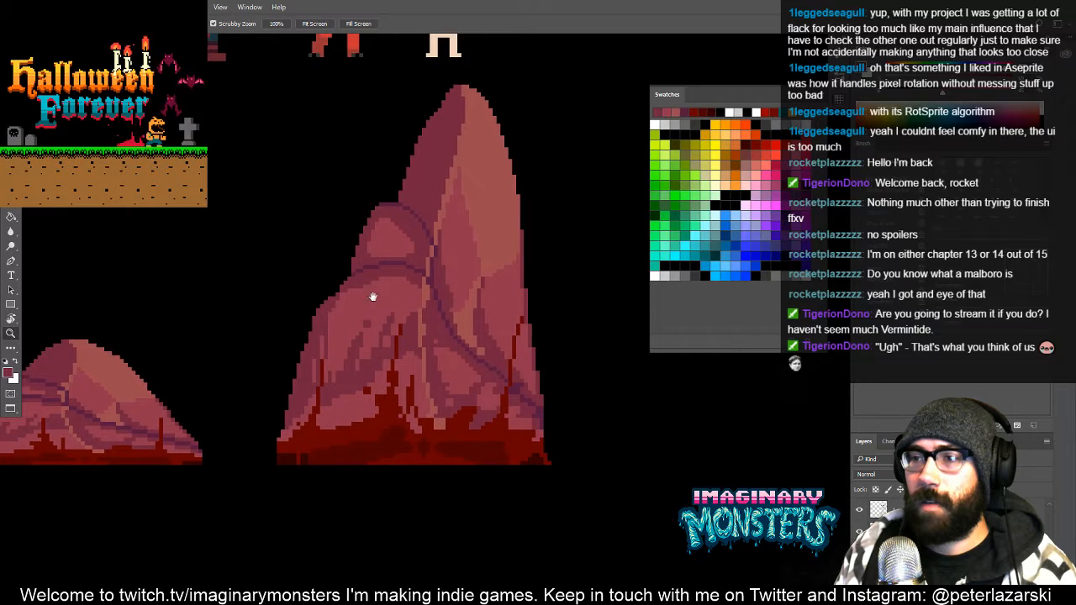
Touch up the pink and dark edge pixels along the left bulge's upper outline with sampled colours
{"action": "left_click_drag", "start_coordinate": [334, 314], "coordinate": [371, 282]}
{"action": "key", "text": "b"}
{"action": "left_click", "coordinate": [321, 303], "text": "alt"}
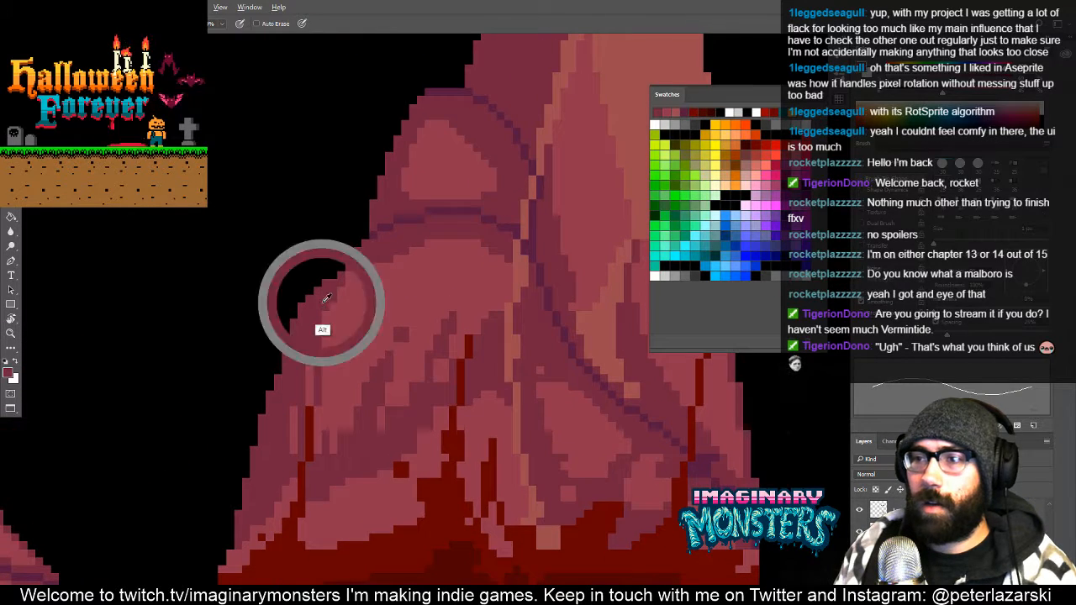
{"action": "key", "text": "z"}
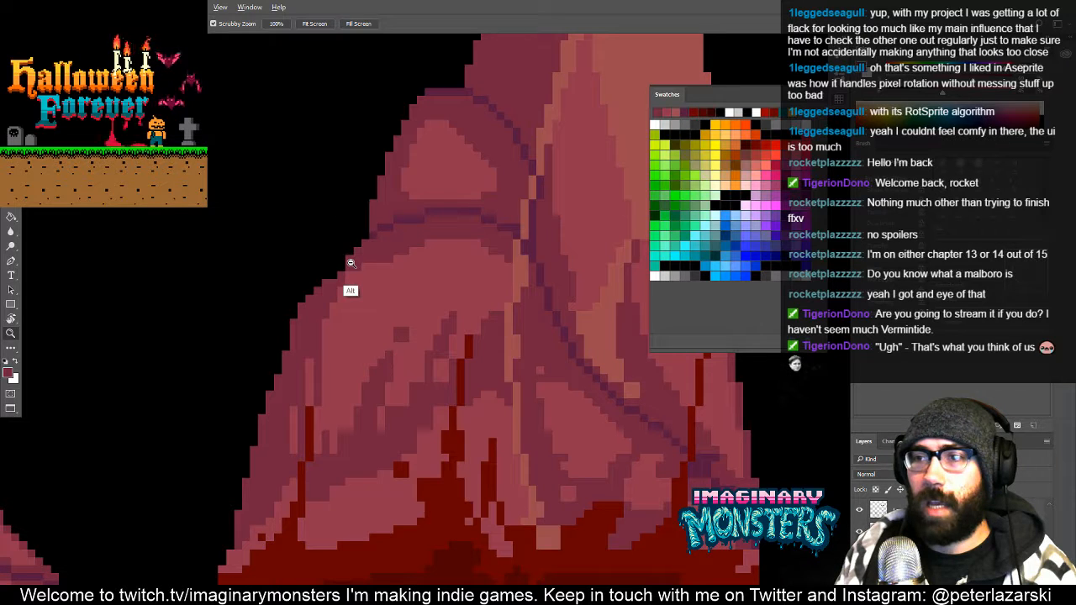
{"action": "key", "text": "b"}
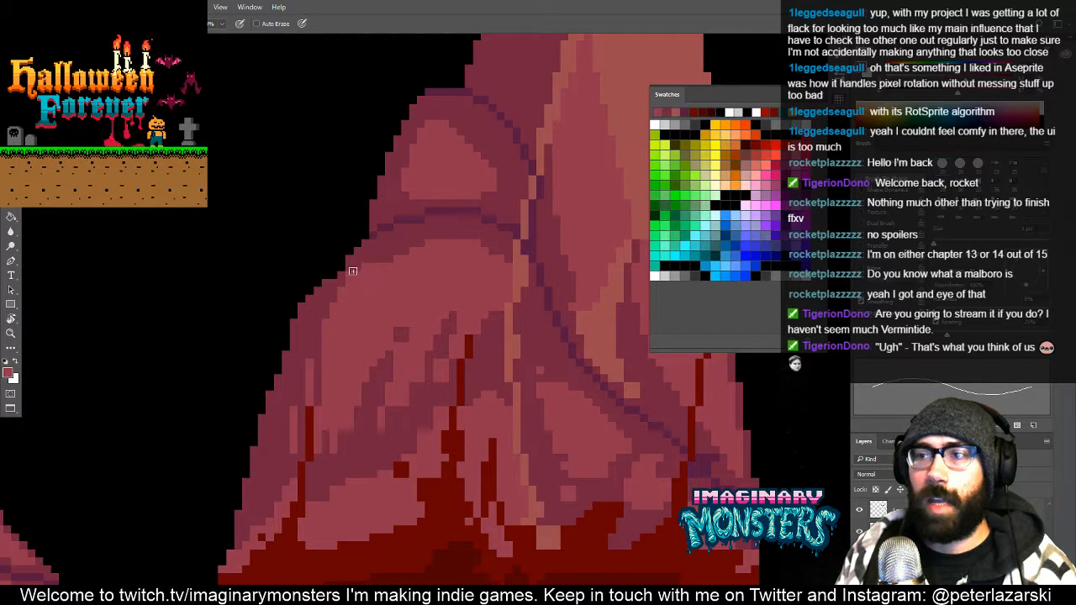
{"action": "key", "text": "z"}
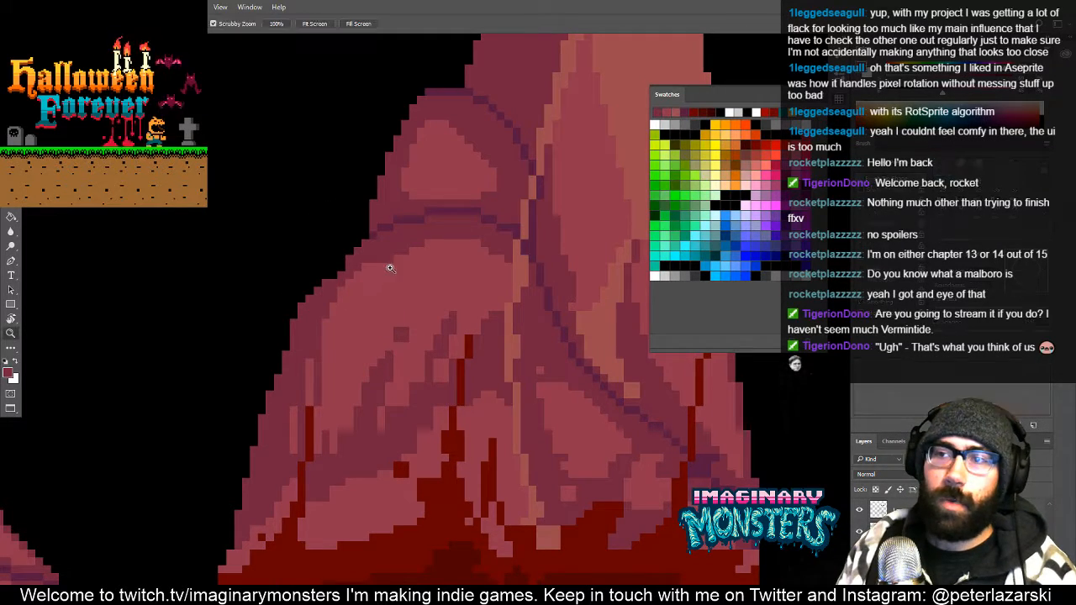
{"action": "left_click", "coordinate": [403, 272], "text": "alt"}
{"action": "left_click", "coordinate": [403, 271], "text": "alt"}
{"action": "mouse_move", "coordinate": [444, 253]}
{"action": "left_mouse_down"}
{"action": "mouse_move", "coordinate": [344, 309]}
{"action": "mouse_move", "coordinate": [294, 320]}
{"action": "left_mouse_up"}
Adjust the dark shadow pixels between the tall rock's crease and the lower tip of its central pink facet
{"action": "key", "text": "b"}
{"action": "left_click_drag", "start_coordinate": [346, 348], "coordinate": [392, 300], "text": "ctrl"}
{"action": "mouse_move", "coordinate": [347, 341]}
{"action": "left_mouse_down"}
{"action": "mouse_move", "coordinate": [359, 357]}
{"action": "mouse_move", "coordinate": [352, 340]}
{"action": "left_mouse_up"}
{"action": "left_click", "coordinate": [359, 360], "text": "alt"}
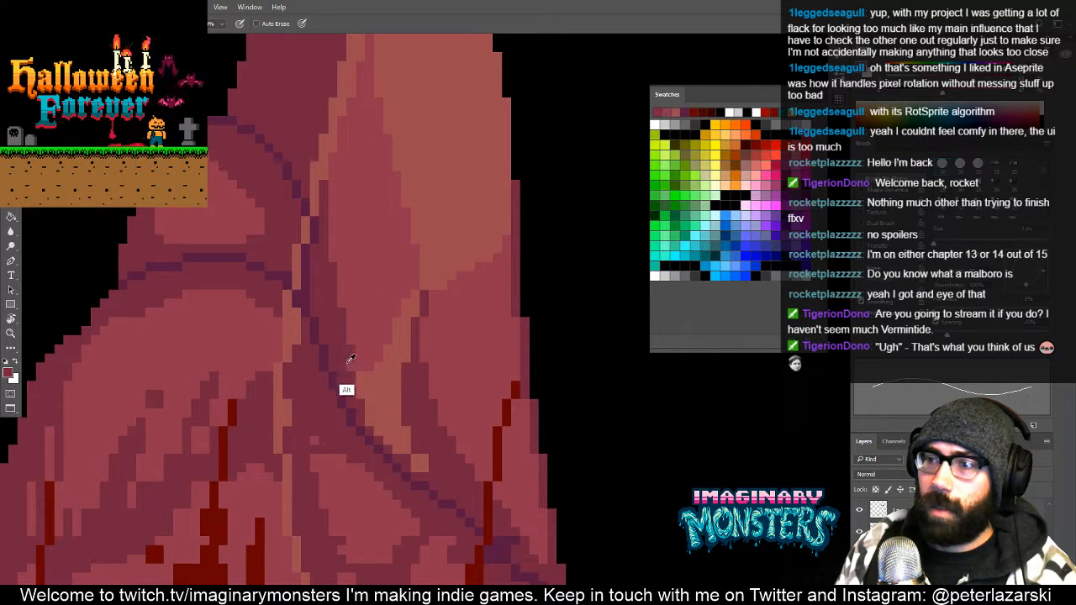
{"action": "left_click", "coordinate": [347, 364], "text": "alt"}
{"action": "left_click", "coordinate": [351, 368]}
{"action": "key", "text": "z"}
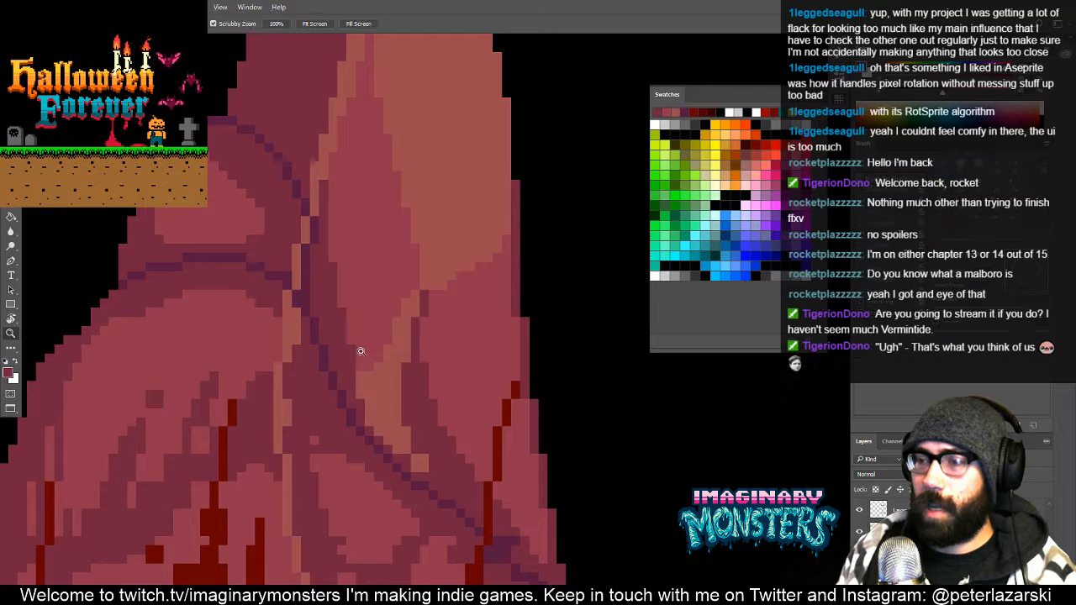
{"action": "left_click", "coordinate": [393, 359], "text": "alt"}
{"action": "left_click_drag", "start_coordinate": [395, 373], "coordinate": [360, 322]}
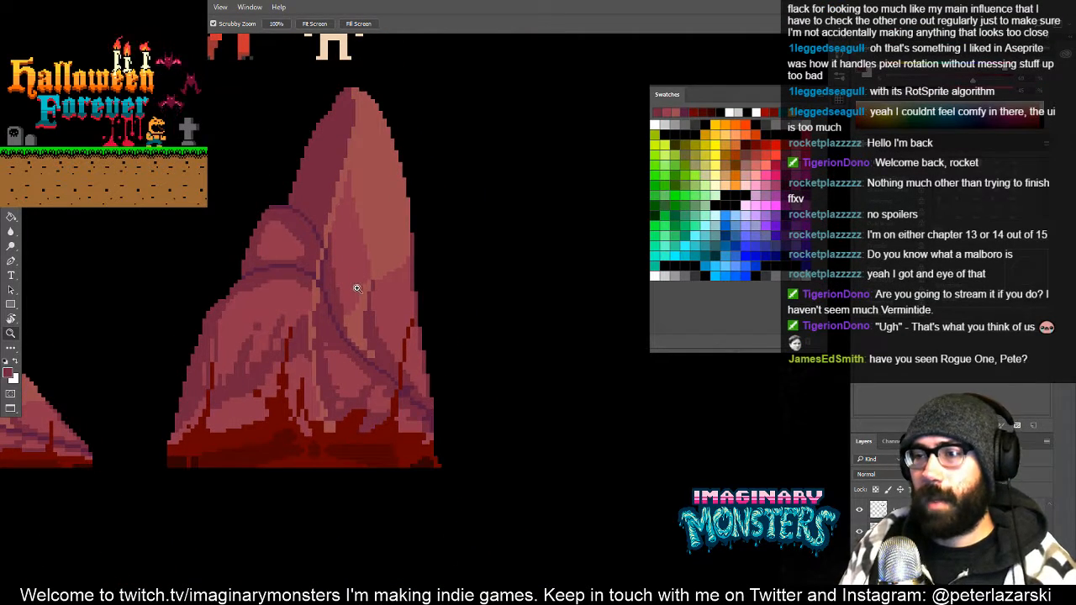
{"action": "key", "text": "b"}
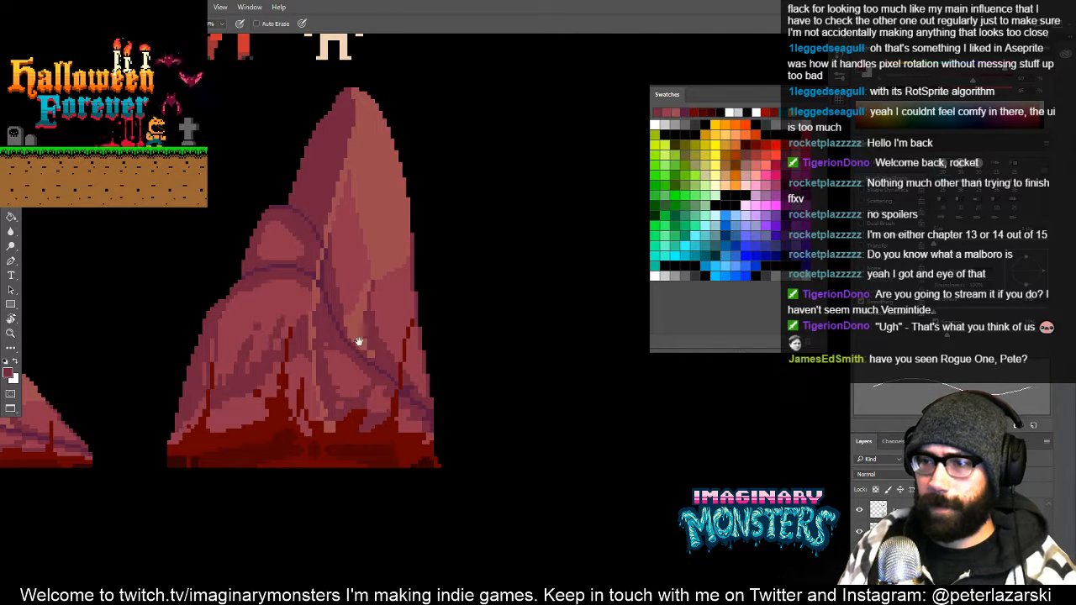
{"action": "mouse_move", "coordinate": [360, 341]}
{"action": "left_mouse_down"}
{"action": "mouse_move", "coordinate": [375, 311]}
{"action": "mouse_move", "coordinate": [371, 325]}
{"action": "left_mouse_up"}
{"action": "key", "text": "z"}
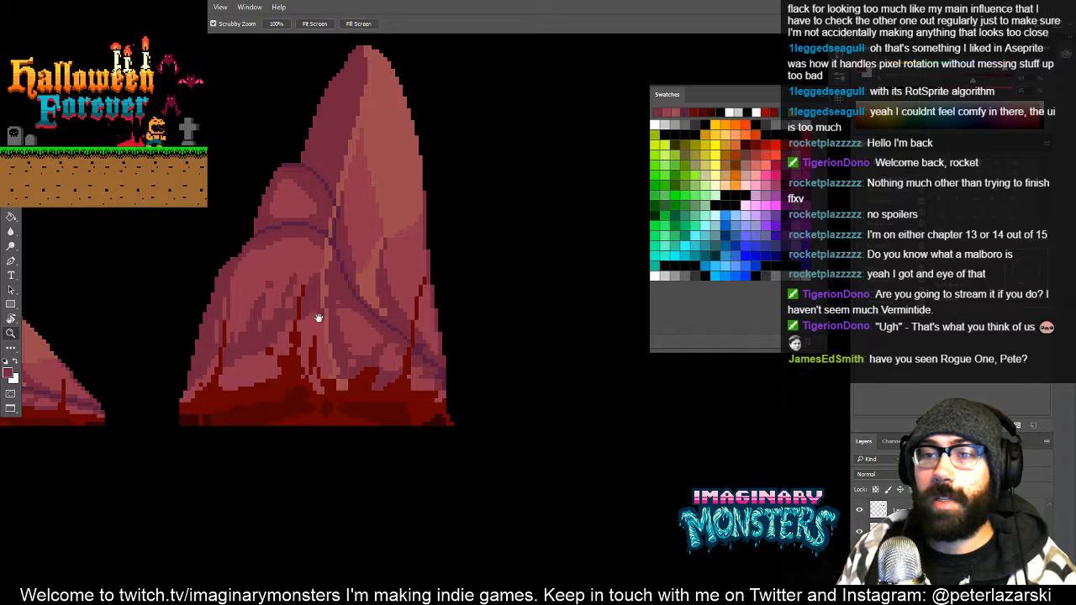
Examine the tall rock's overall shading and silhouette, then its left bulges and central pink facet up close
{"action": "left_click_drag", "start_coordinate": [188, 300], "coordinate": [557, 329]}
{"action": "left_click_drag", "start_coordinate": [419, 318], "coordinate": [356, 316]}
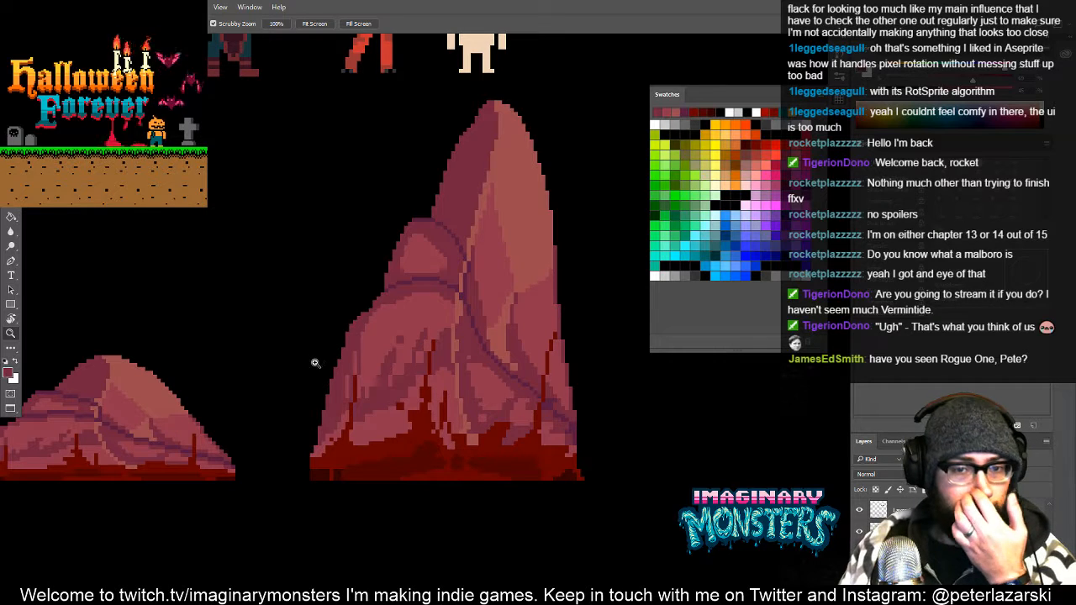
{"action": "left_click_drag", "start_coordinate": [451, 336], "coordinate": [352, 345]}
{"action": "left_click_drag", "start_coordinate": [306, 315], "coordinate": [365, 269], "text": "ctrl"}
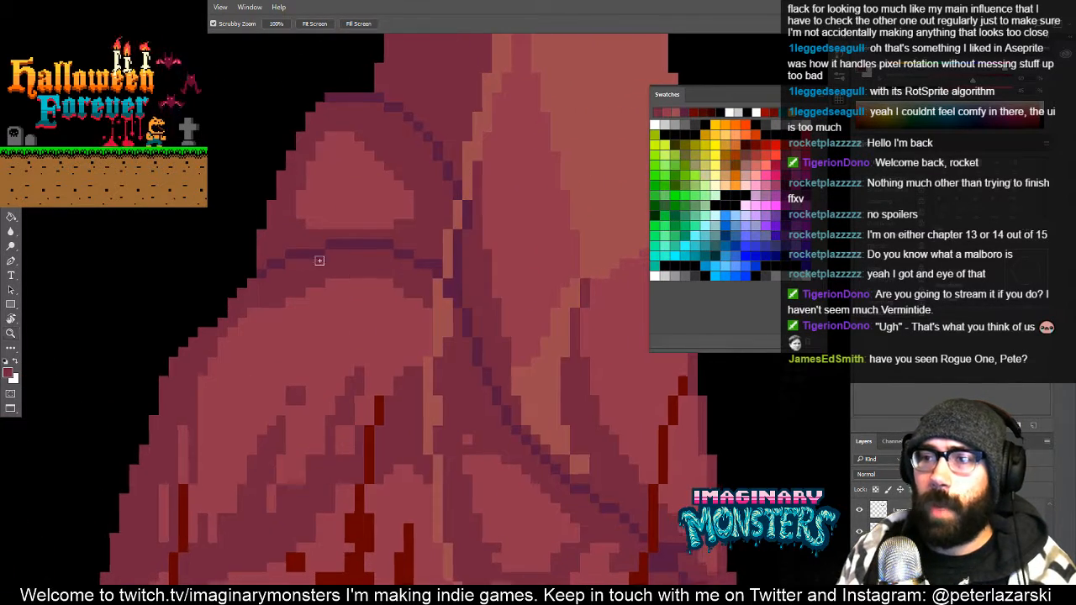
{"action": "left_click", "coordinate": [296, 308], "text": "alt"}
{"action": "key", "text": "z"}
{"action": "left_click_drag", "start_coordinate": [353, 308], "coordinate": [275, 305]}
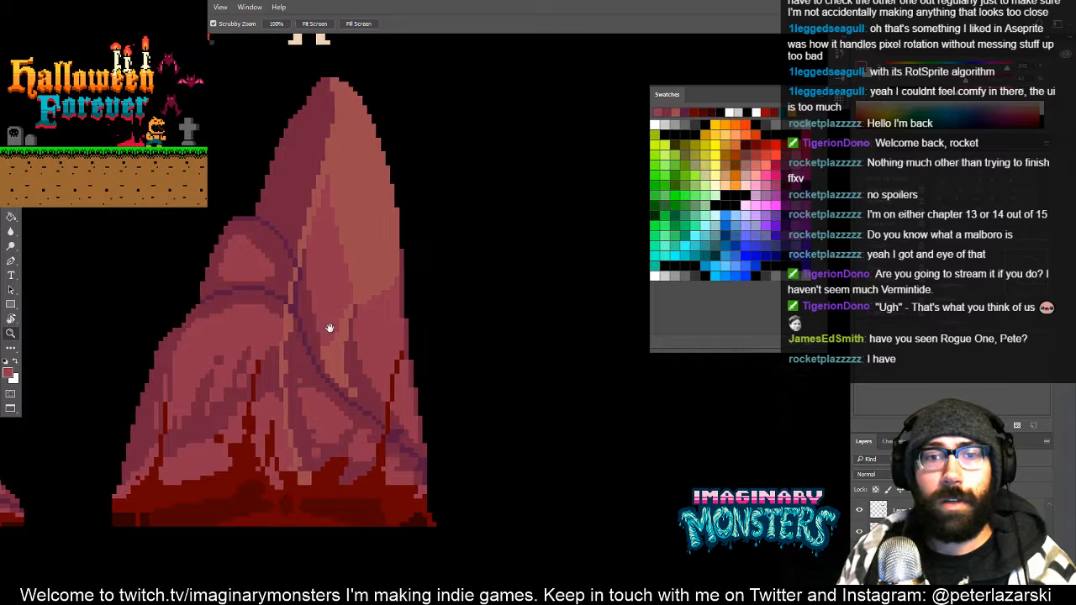
{"action": "left_click_drag", "start_coordinate": [327, 301], "coordinate": [346, 284]}
{"action": "key", "text": "b"}
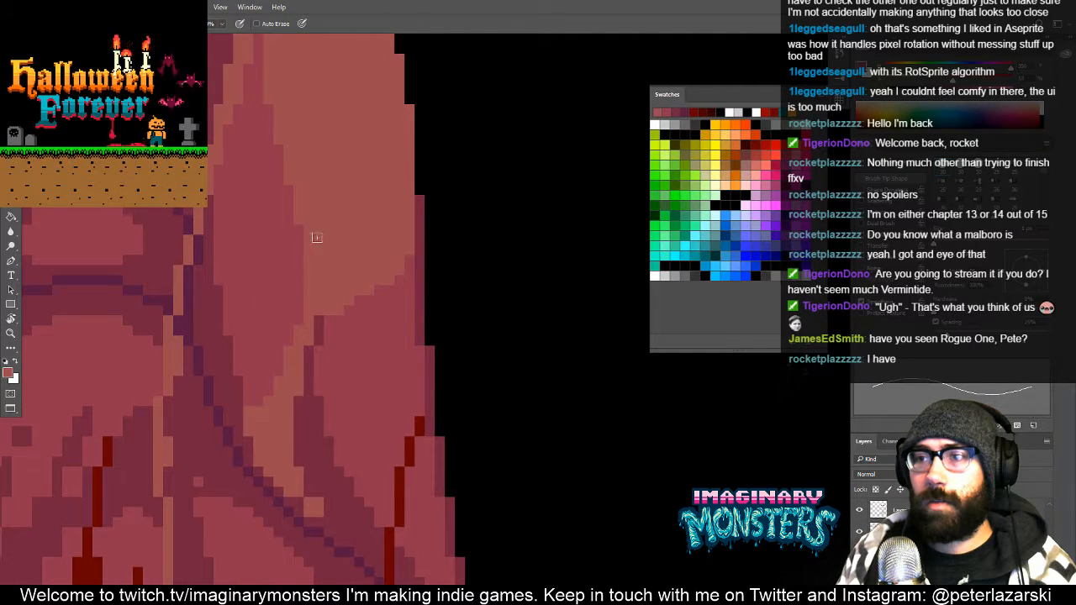
{"action": "key", "text": "z"}
{"action": "left_click", "coordinate": [328, 270], "text": "alt"}
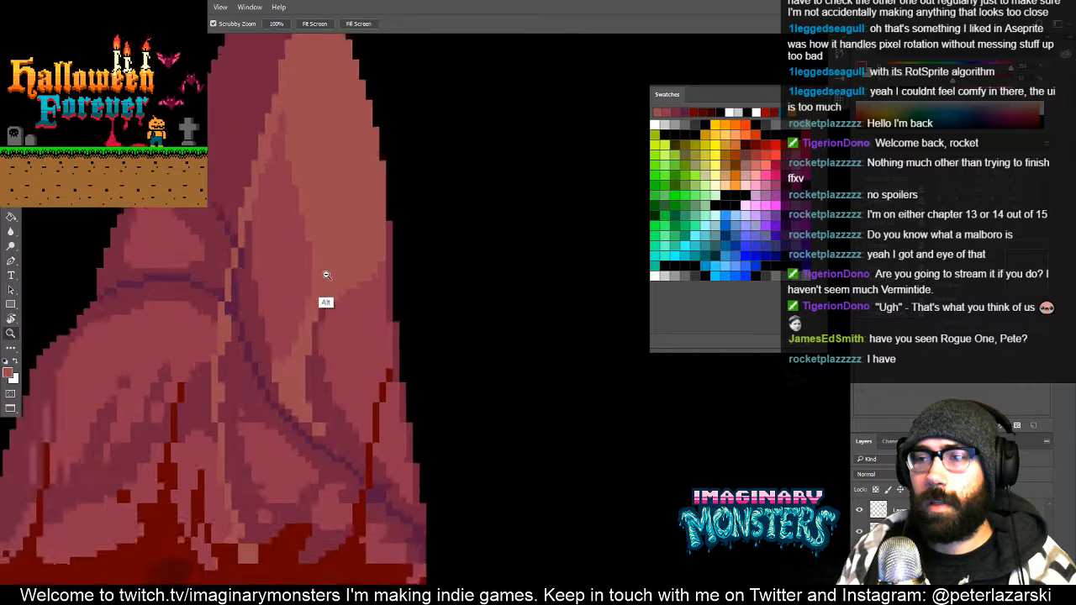
{"action": "key", "text": "b"}
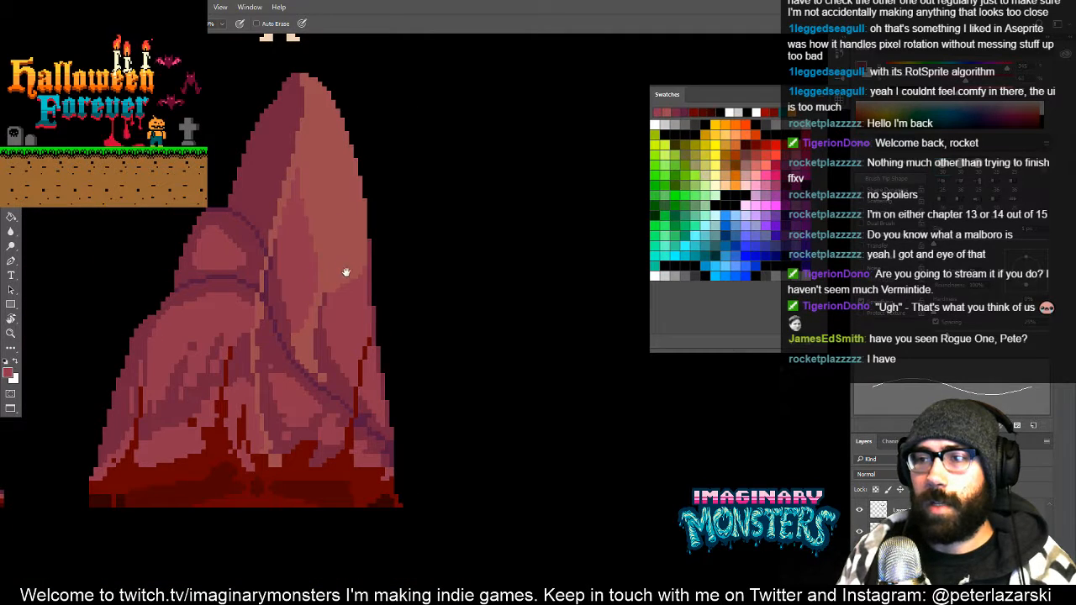
{"action": "mouse_move", "coordinate": [345, 272]}
{"action": "left_mouse_down"}
{"action": "mouse_move", "coordinate": [355, 312]}
{"action": "mouse_move", "coordinate": [344, 266]}
{"action": "mouse_move", "coordinate": [313, 281]}
{"action": "left_mouse_up"}
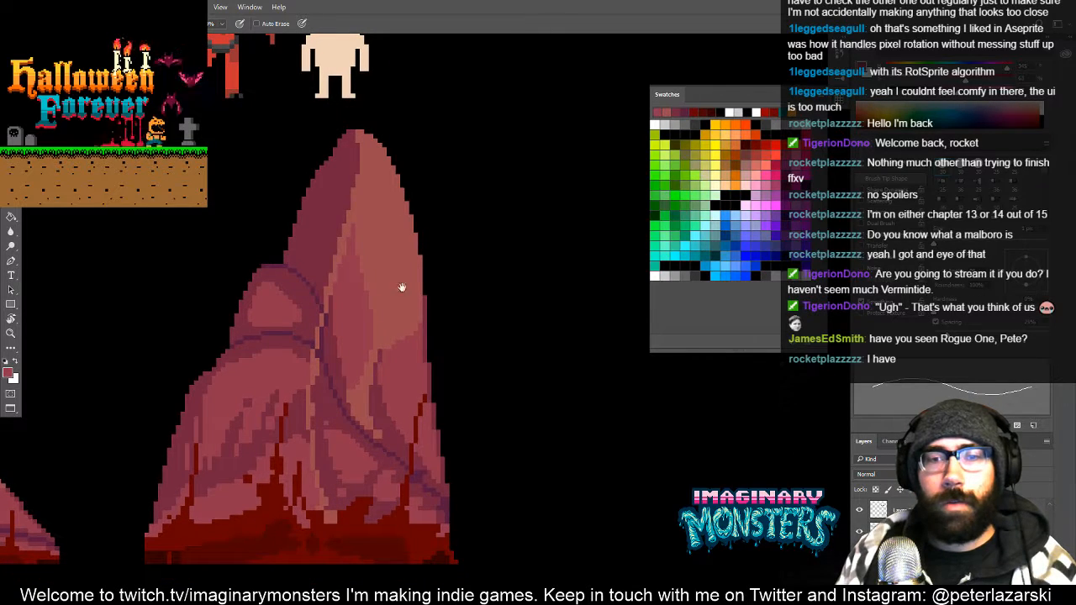
Examine the shadow and blood drip below the central facet, and compare them with the whole tall rock
{"action": "left_click_drag", "start_coordinate": [402, 348], "coordinate": [329, 269]}
{"action": "key", "text": "z"}
{"action": "left_click_drag", "start_coordinate": [343, 361], "coordinate": [354, 332]}
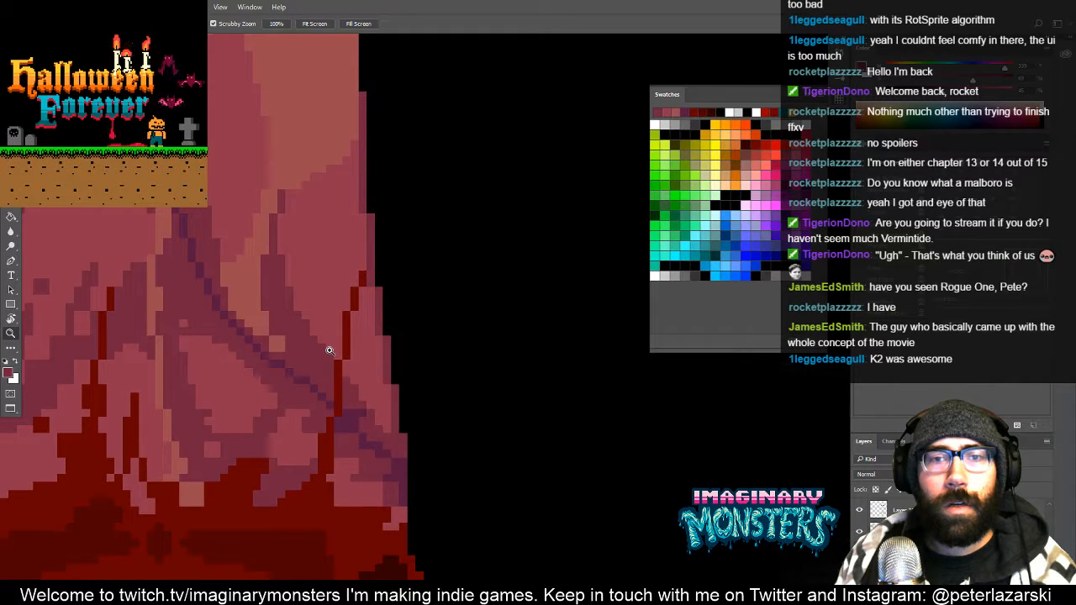
{"action": "left_click_drag", "start_coordinate": [336, 320], "coordinate": [349, 354]}
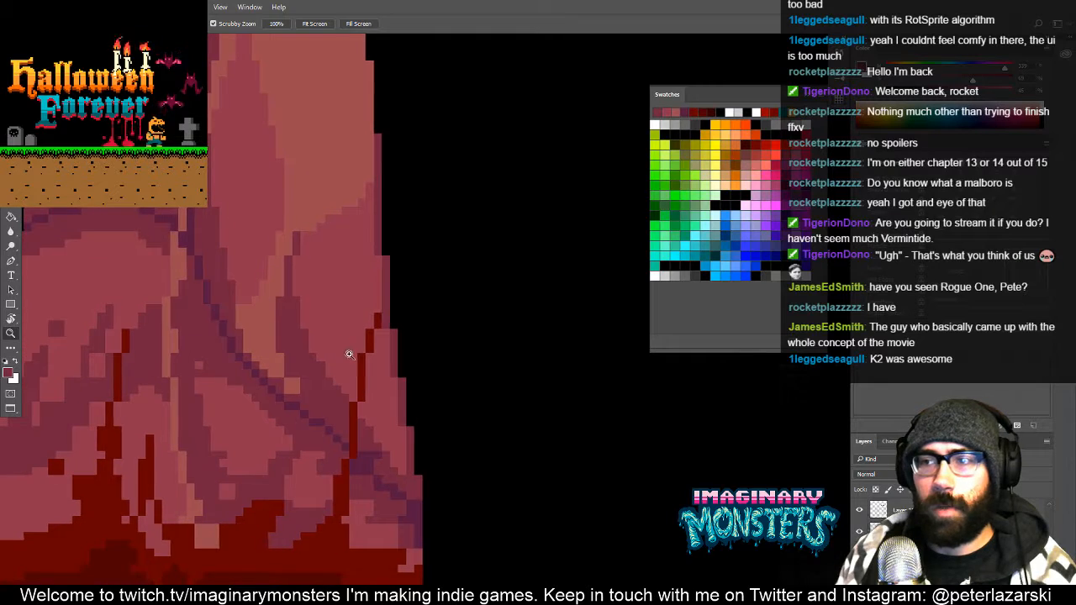
{"action": "left_click", "coordinate": [360, 300], "text": "alt"}
{"action": "left_click", "coordinate": [360, 300], "text": "alt"}
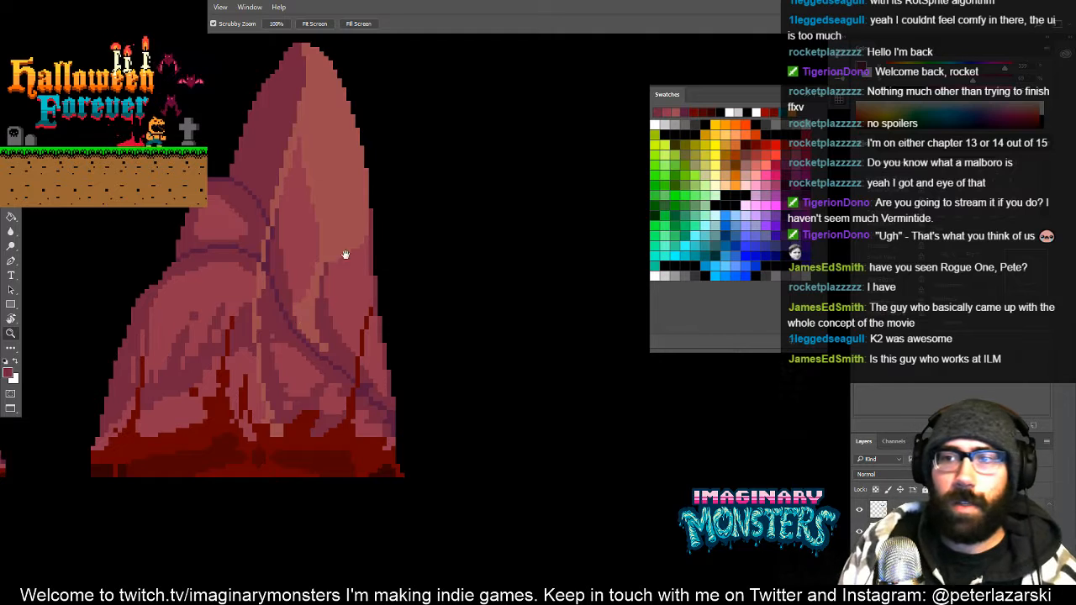
{"action": "left_click_drag", "start_coordinate": [345, 253], "coordinate": [402, 298]}
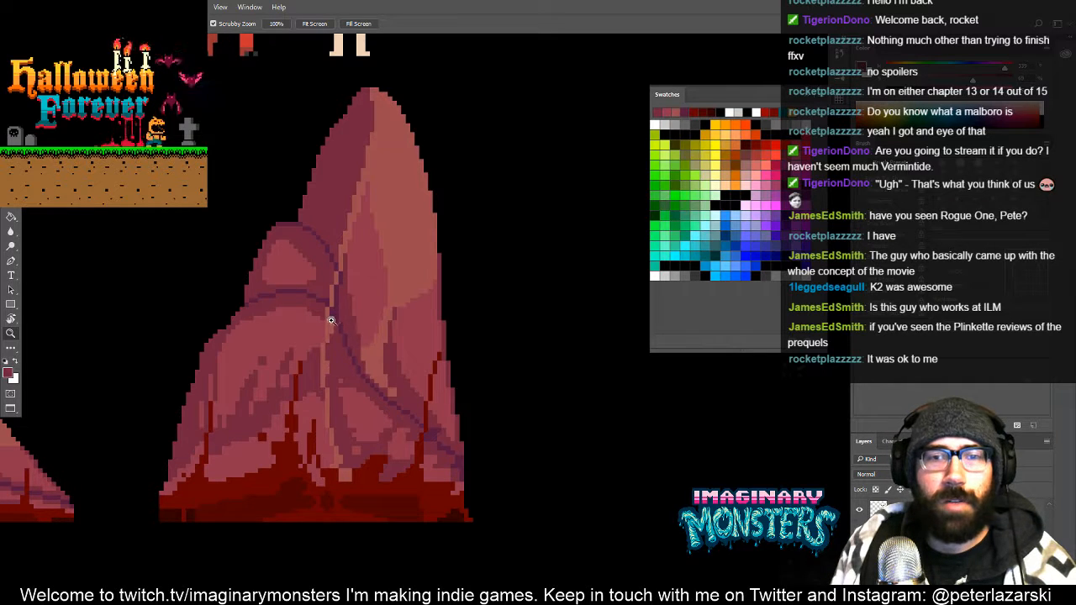
{"action": "left_click_drag", "start_coordinate": [350, 360], "coordinate": [319, 333]}
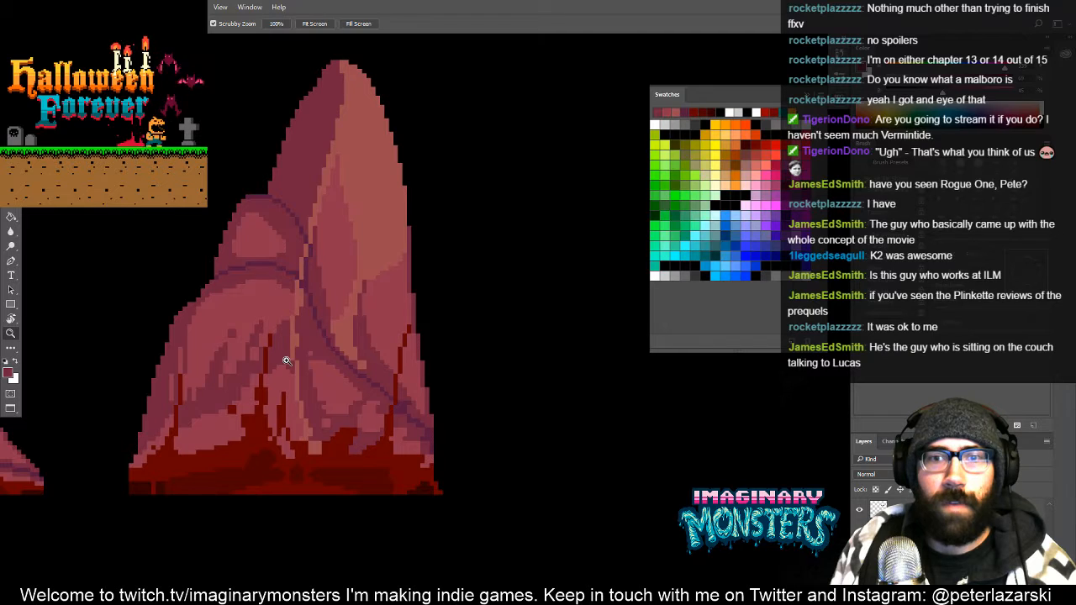
{"action": "left_click_drag", "start_coordinate": [303, 355], "coordinate": [297, 357]}
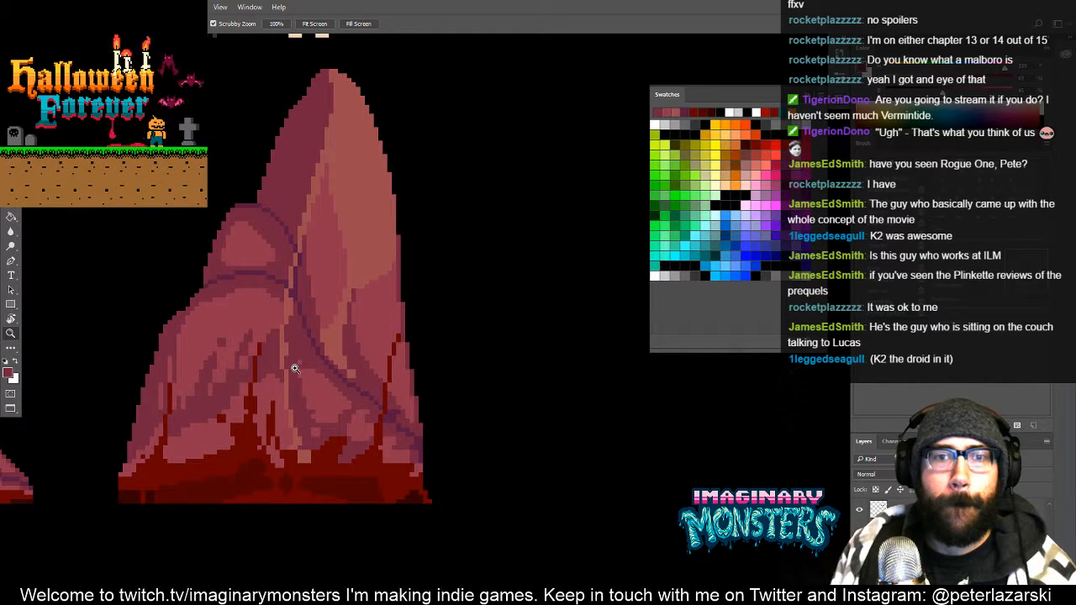
{"action": "left_click_drag", "start_coordinate": [318, 371], "coordinate": [323, 334]}
Rework the pink and dark shadow pixels around the central blood drip on the lower left bulge
{"action": "left_click_drag", "start_coordinate": [298, 278], "coordinate": [320, 311]}
{"action": "left_click", "coordinate": [300, 276]}
{"action": "key", "text": "b"}
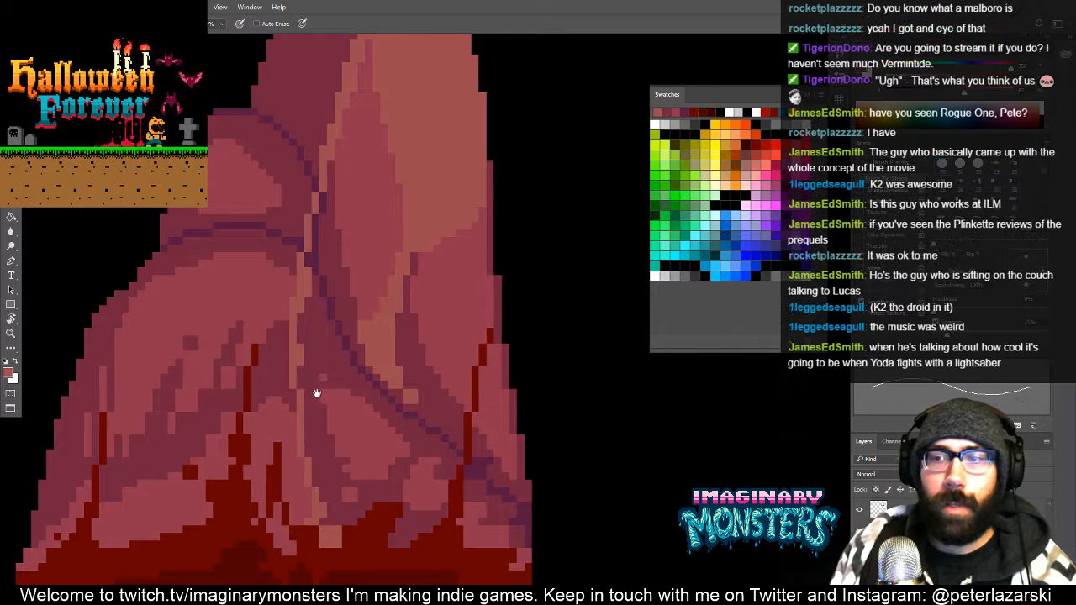
{"action": "left_click_drag", "start_coordinate": [314, 389], "coordinate": [300, 377]}
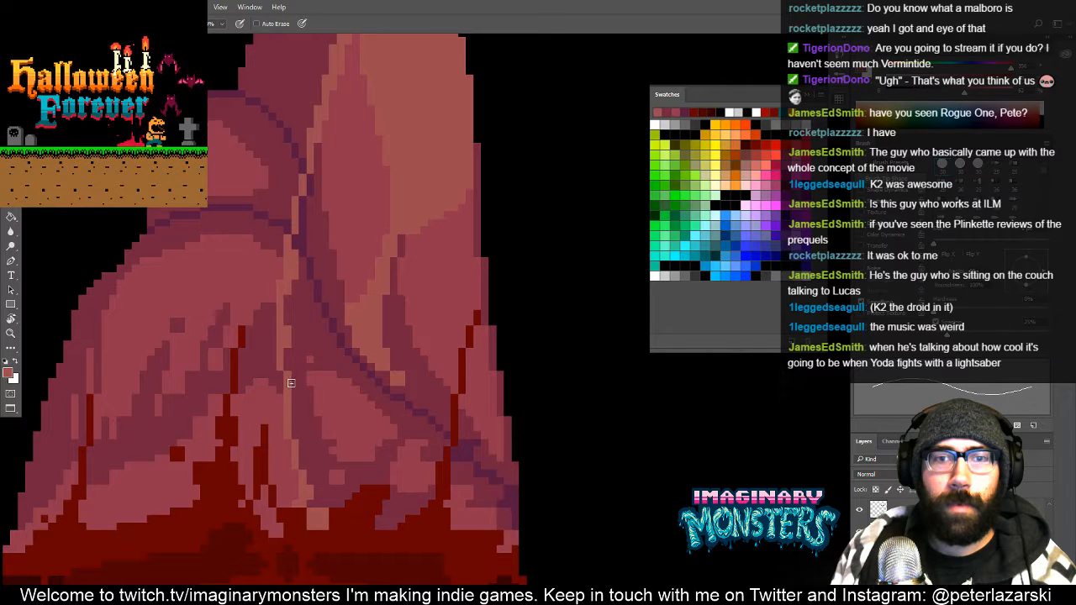
{"action": "left_click_drag", "start_coordinate": [291, 383], "coordinate": [311, 290]}
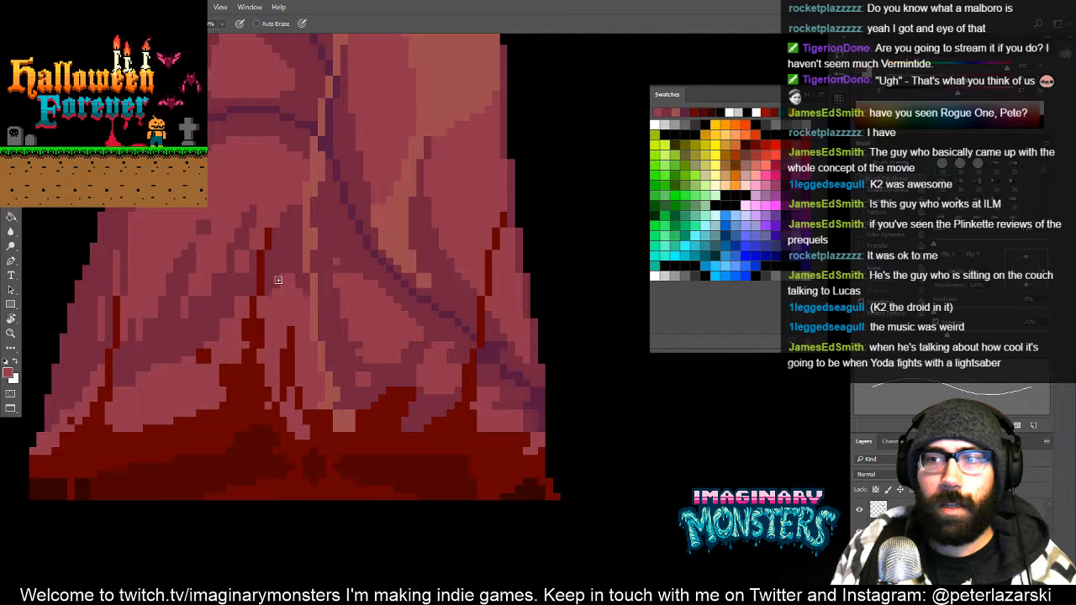
{"action": "mouse_move", "coordinate": [283, 291]}
{"action": "left_mouse_down"}
{"action": "mouse_move", "coordinate": [272, 336]}
{"action": "mouse_move", "coordinate": [292, 308]}
{"action": "left_mouse_up"}
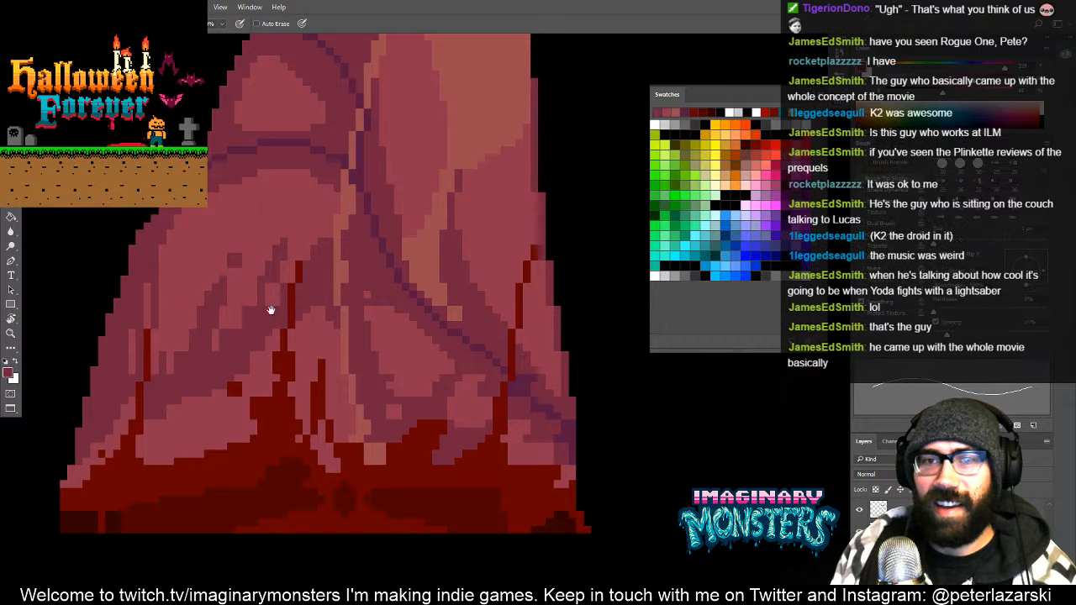
{"action": "left_click_drag", "start_coordinate": [271, 311], "coordinate": [255, 370]}
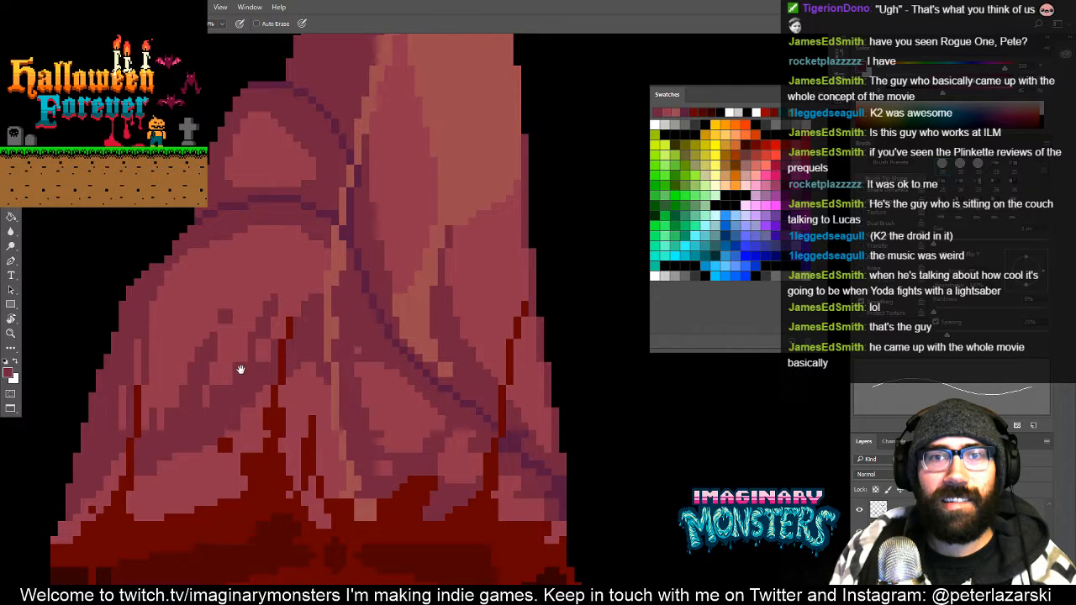
{"action": "mouse_move", "coordinate": [222, 356]}
{"action": "left_mouse_down"}
{"action": "mouse_move", "coordinate": [239, 335]}
{"action": "mouse_move", "coordinate": [250, 350]}
{"action": "left_mouse_up"}
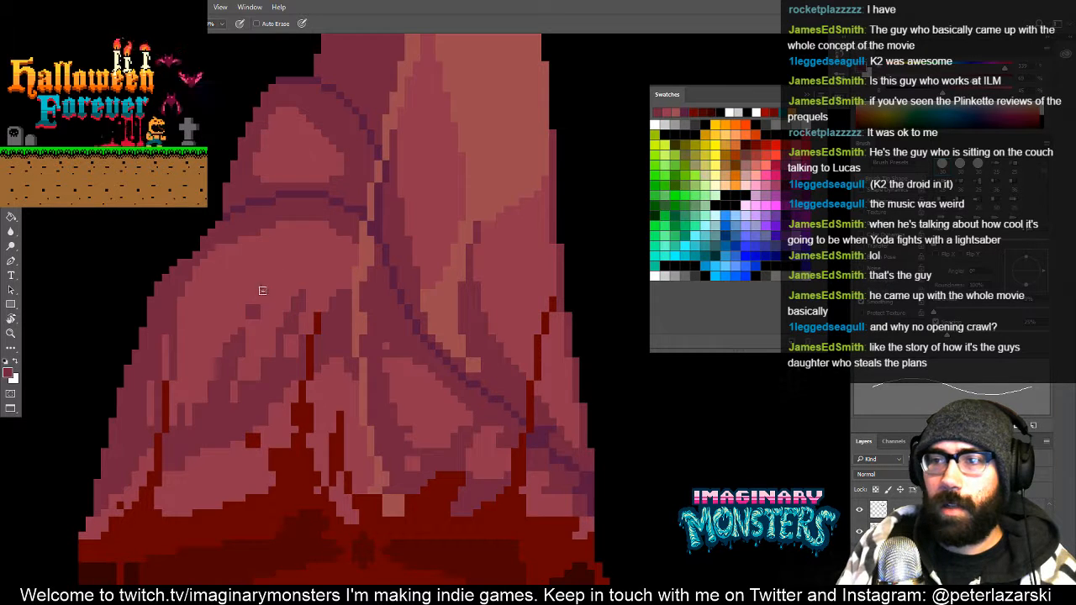
Paint over the isolated dark square above the left bulge's shadow streaks with sampled pink
{"action": "left_click_drag", "start_coordinate": [258, 325], "coordinate": [308, 283]}
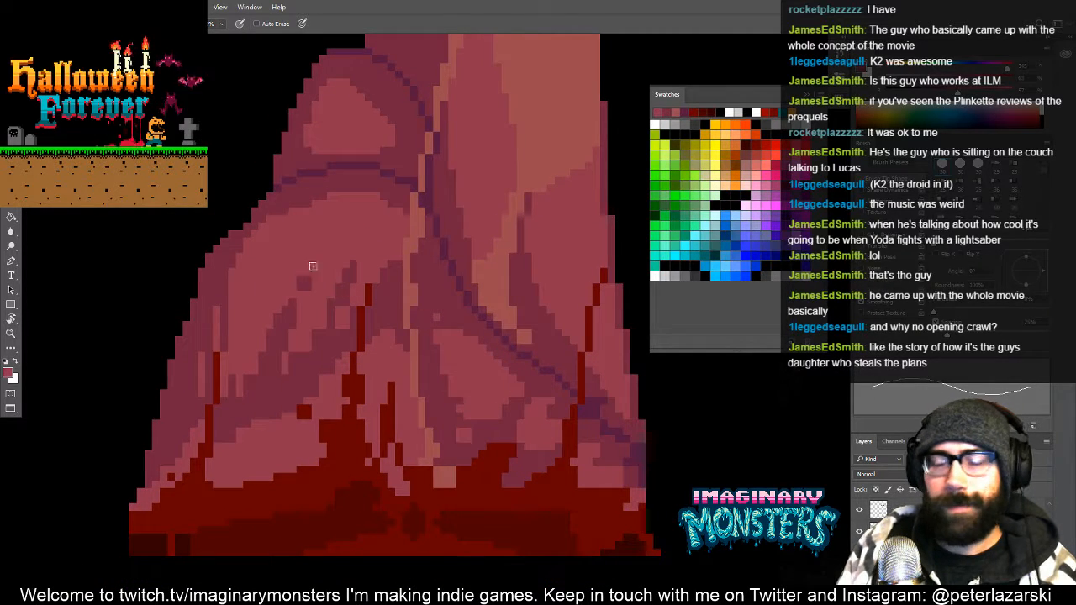
{"action": "left_click", "coordinate": [288, 275], "text": "alt"}
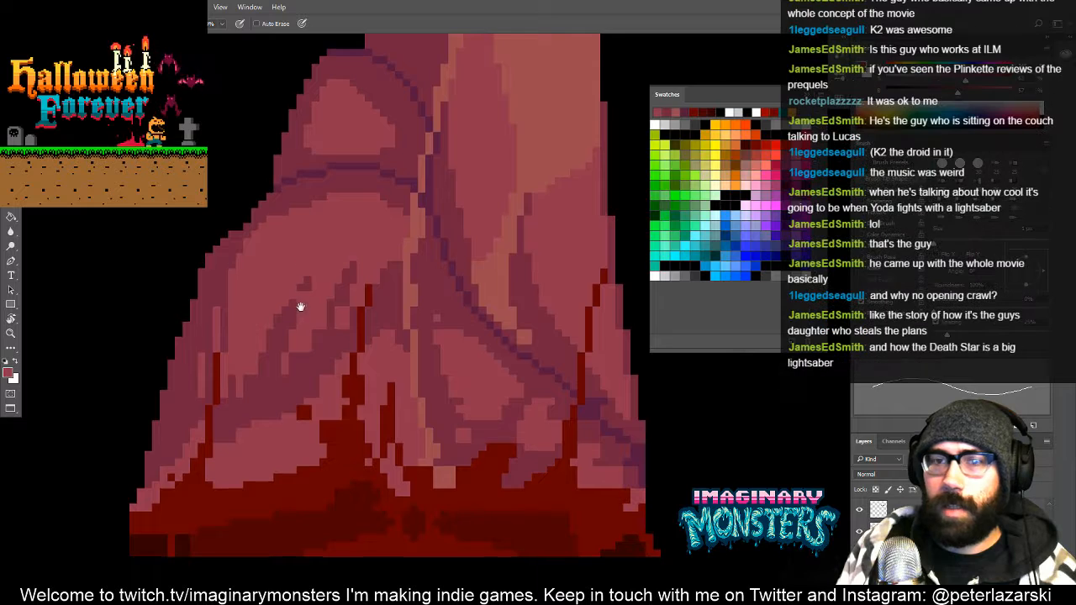
{"action": "mouse_move", "coordinate": [297, 305]}
{"action": "left_mouse_down"}
{"action": "mouse_move", "coordinate": [327, 302]}
{"action": "mouse_move", "coordinate": [276, 303]}
{"action": "mouse_move", "coordinate": [291, 302]}
{"action": "left_mouse_up"}
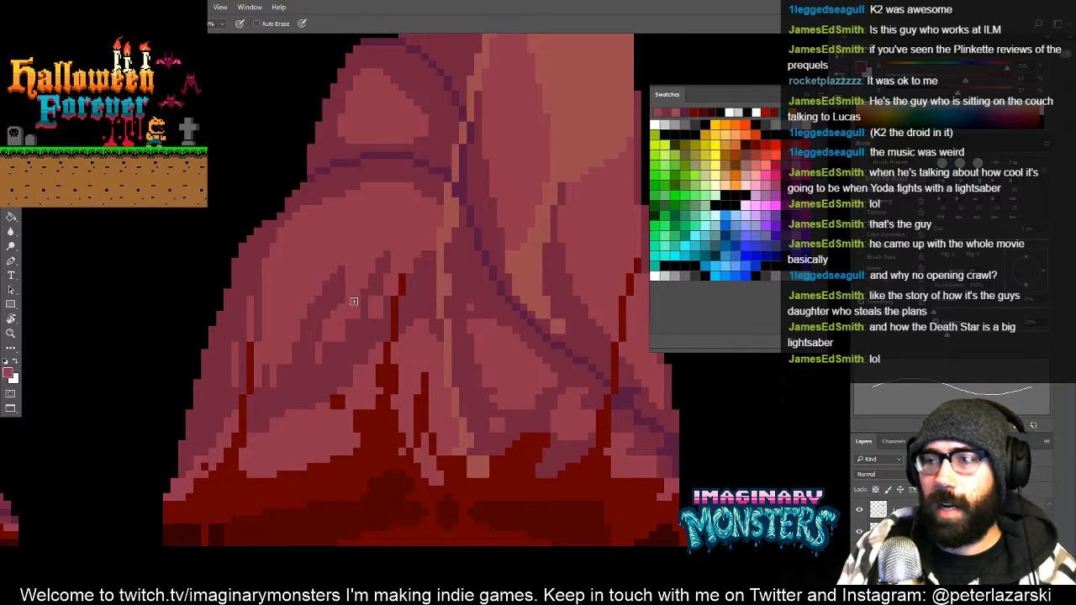
{"action": "left_click_drag", "start_coordinate": [348, 281], "coordinate": [339, 314]}
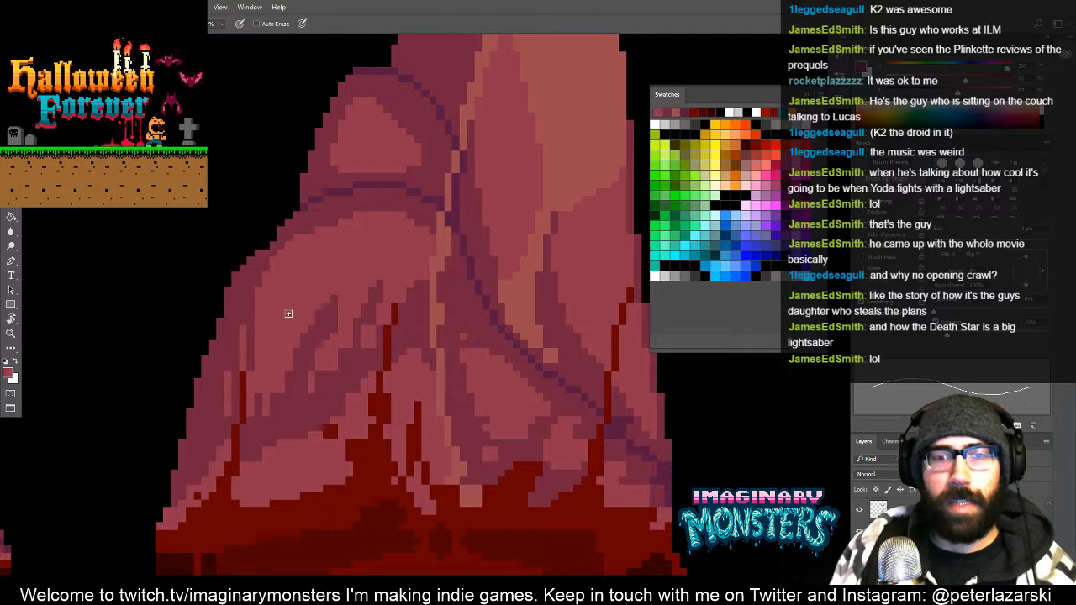
Refine the pink gaps between the diagonal shadow streaks on the lower left bulge
{"action": "left_click_drag", "start_coordinate": [294, 372], "coordinate": [234, 301]}
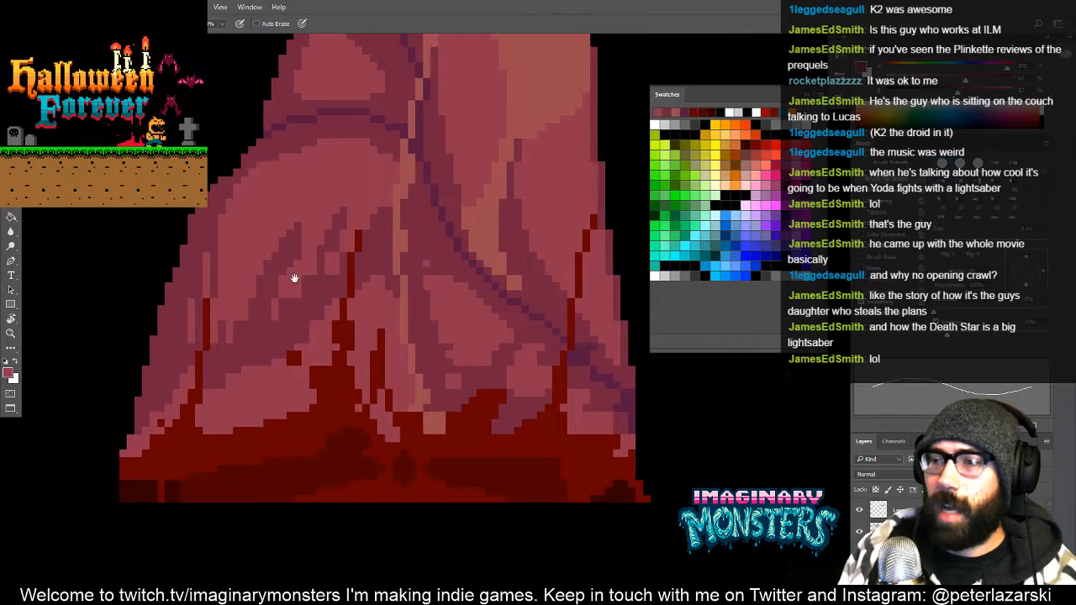
{"action": "mouse_move", "coordinate": [341, 296]}
{"action": "left_mouse_down"}
{"action": "mouse_move", "coordinate": [330, 314]}
{"action": "mouse_move", "coordinate": [283, 308]}
{"action": "left_mouse_up"}
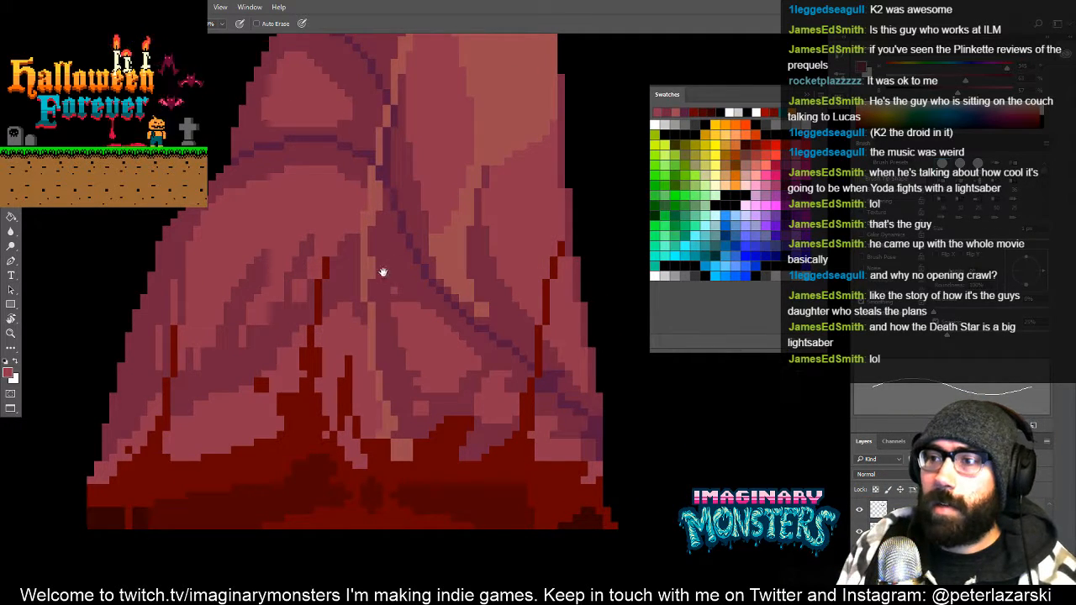
{"action": "left_click_drag", "start_coordinate": [387, 232], "coordinate": [340, 321]}
{"action": "left_click_drag", "start_coordinate": [378, 258], "coordinate": [413, 228], "text": "ctrl"}
{"action": "left_click_drag", "start_coordinate": [324, 337], "coordinate": [341, 292]}
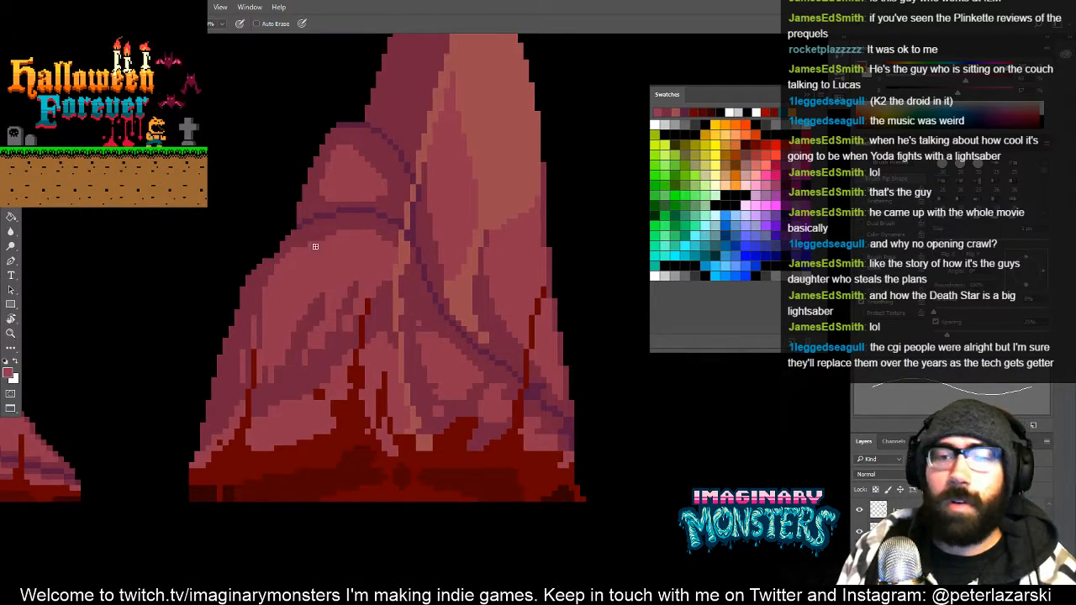
{"action": "key", "text": "z"}
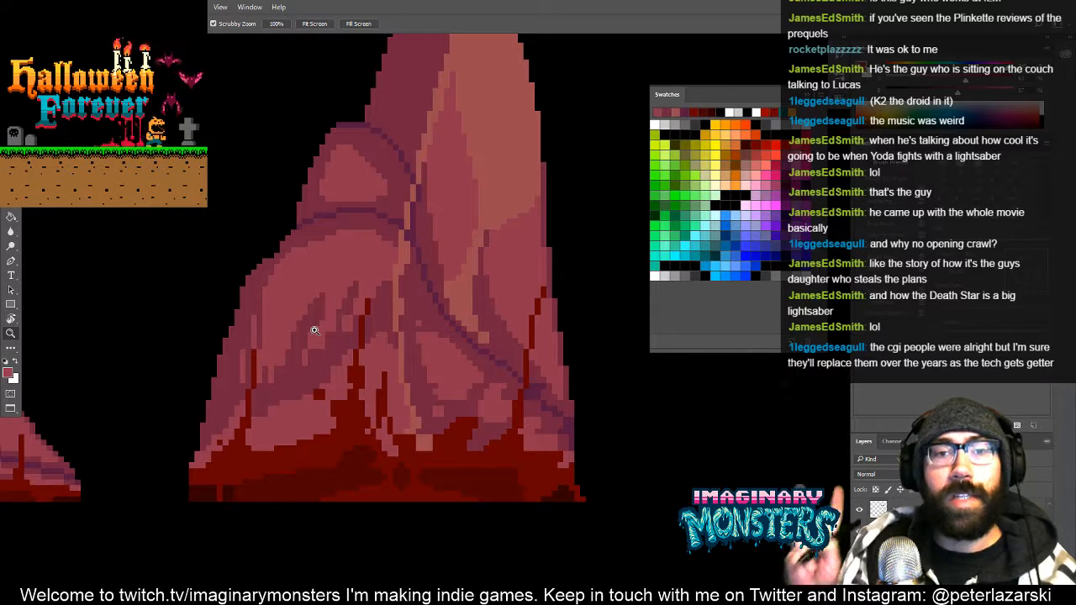
{"action": "left_click_drag", "start_coordinate": [405, 306], "coordinate": [440, 270]}
{"action": "left_click_drag", "start_coordinate": [359, 308], "coordinate": [384, 282]}
{"action": "key", "text": "b"}
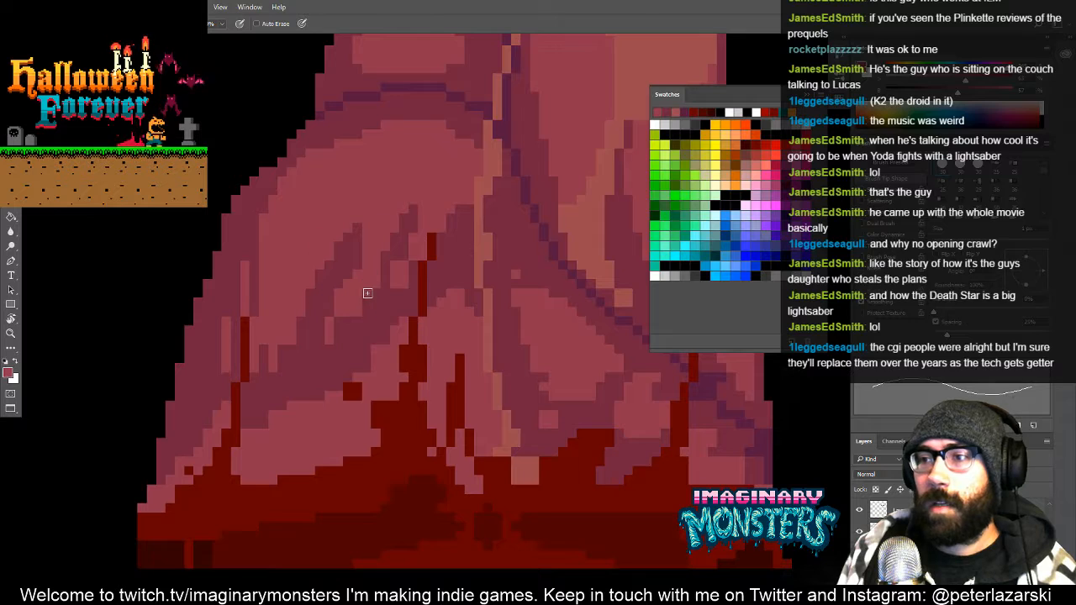
Clean up the thin shadow streak beside the central blood drip with sampled pink and dark colours
{"action": "key", "text": "z"}
{"action": "left_click", "coordinate": [401, 285], "text": "alt"}
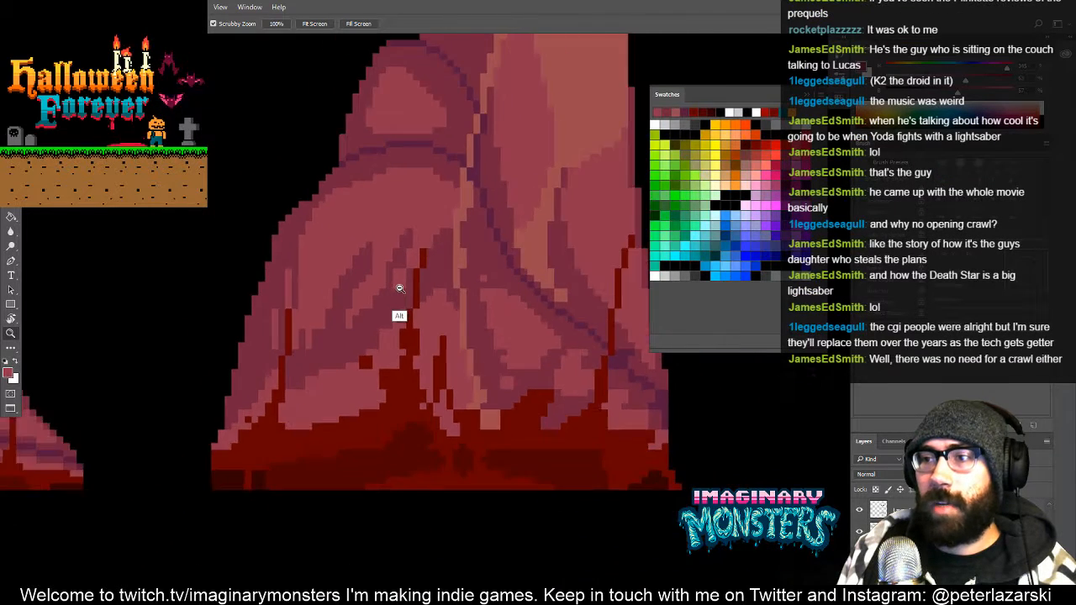
{"action": "left_click", "coordinate": [399, 285], "text": "alt"}
{"action": "left_click_drag", "start_coordinate": [384, 283], "coordinate": [354, 316]}
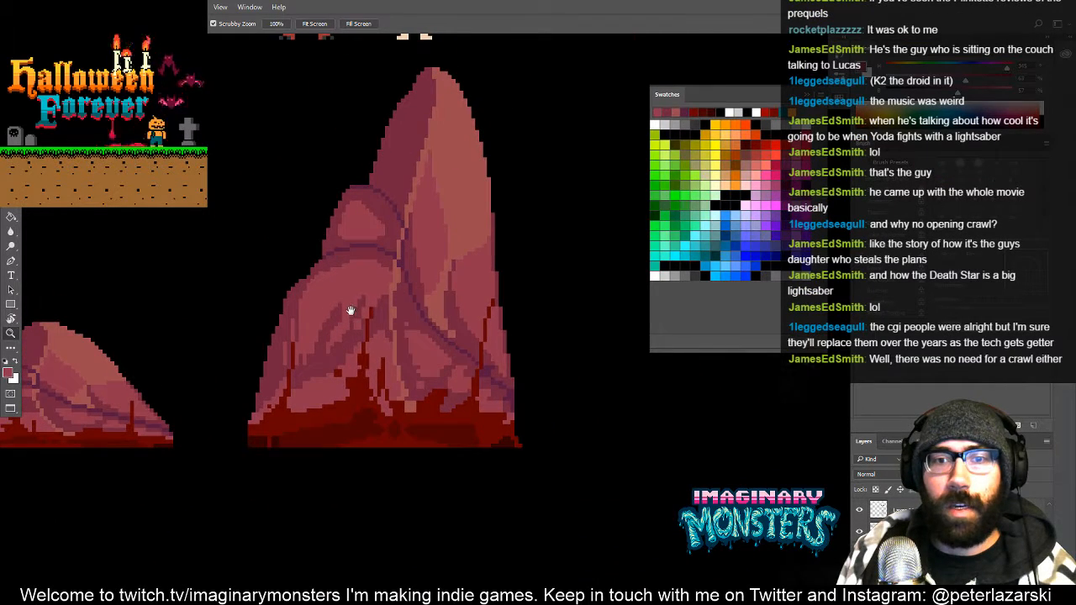
{"action": "key", "text": "b"}
{"action": "key", "text": "z"}
{"action": "left_click", "coordinate": [371, 296]}
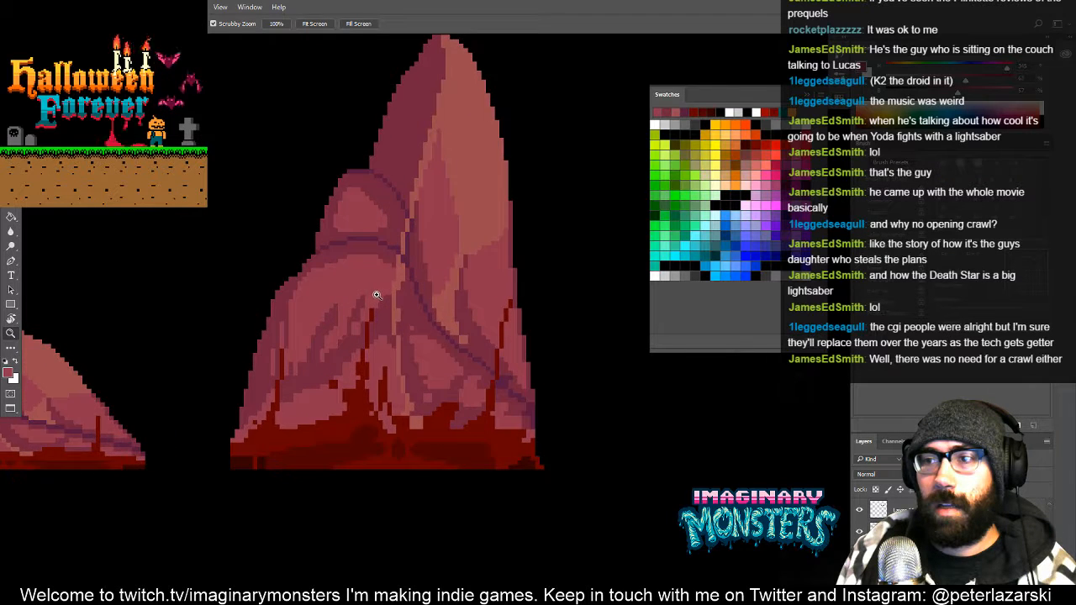
{"action": "left_click", "coordinate": [371, 296]}
{"action": "key", "text": "b"}
{"action": "left_click", "coordinate": [362, 323], "text": "alt"}
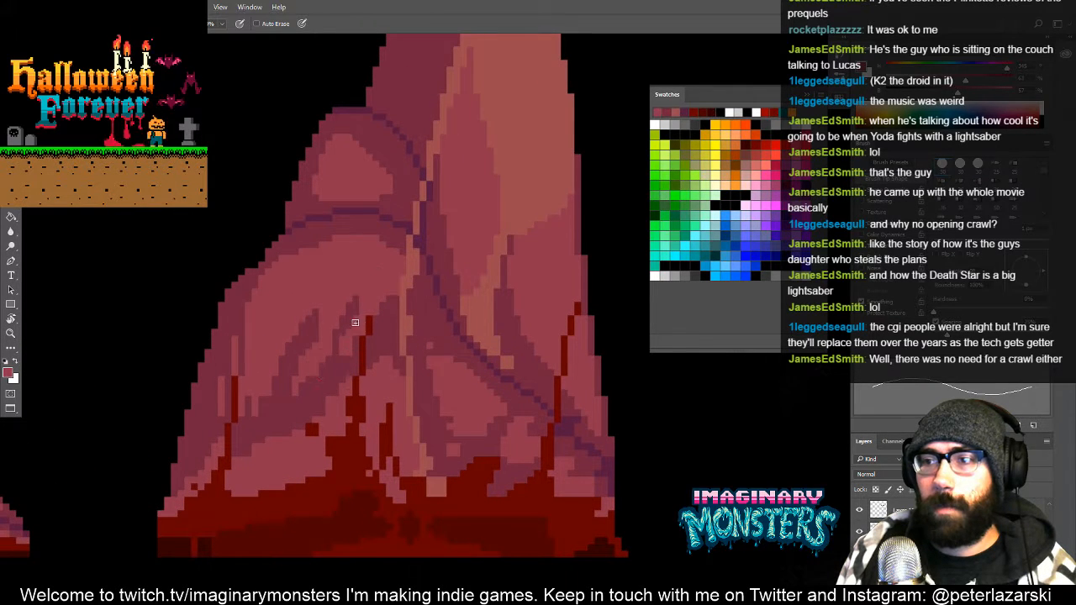
{"action": "left_click_drag", "start_coordinate": [383, 299], "coordinate": [313, 365]}
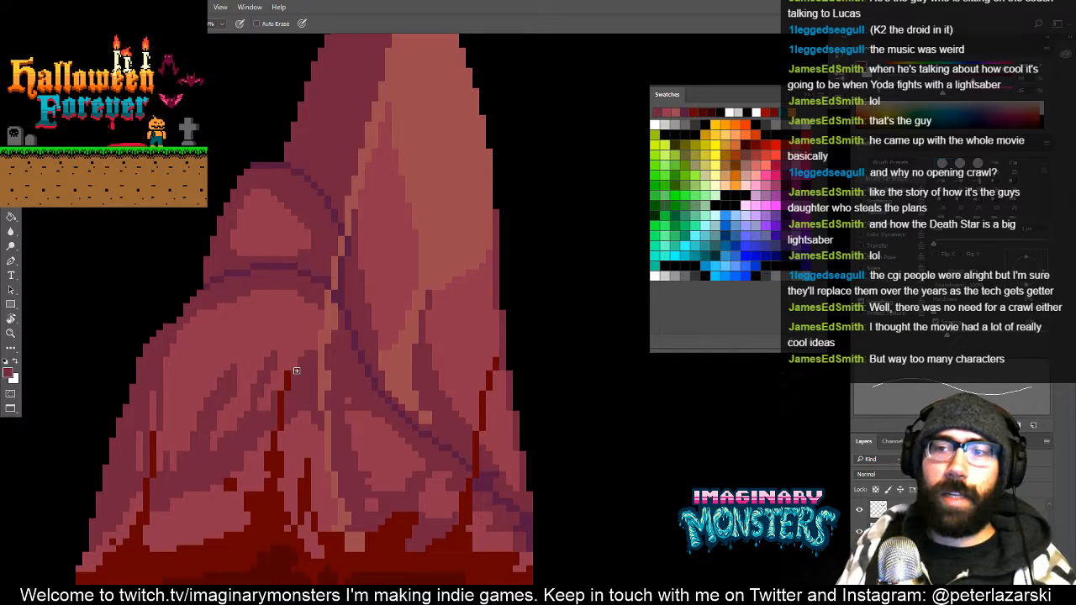
{"action": "left_click_drag", "start_coordinate": [287, 392], "coordinate": [304, 362]}
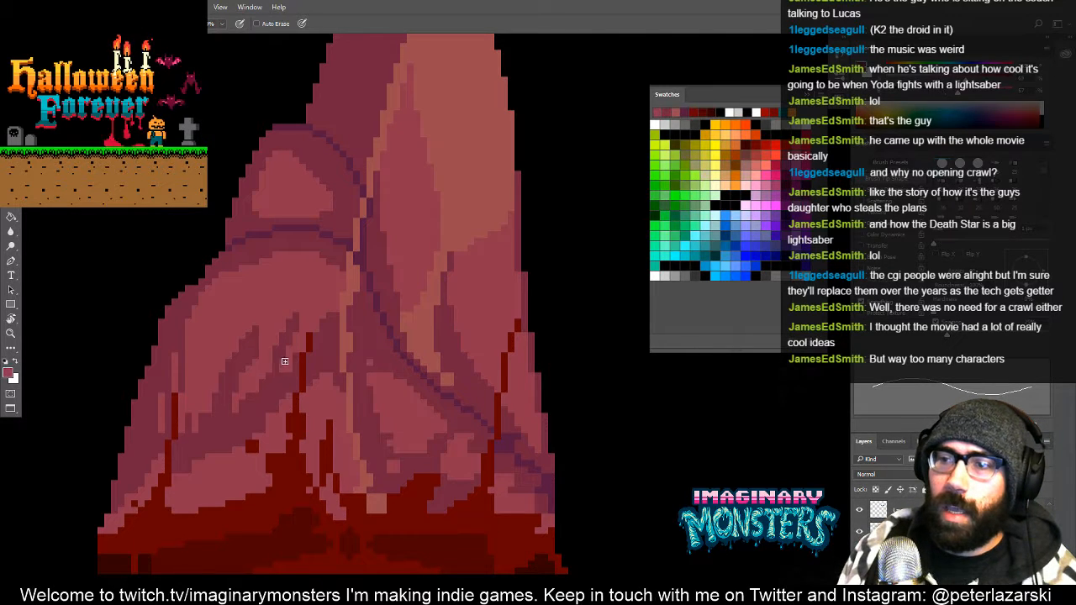
{"action": "left_click_drag", "start_coordinate": [385, 331], "coordinate": [390, 285]}
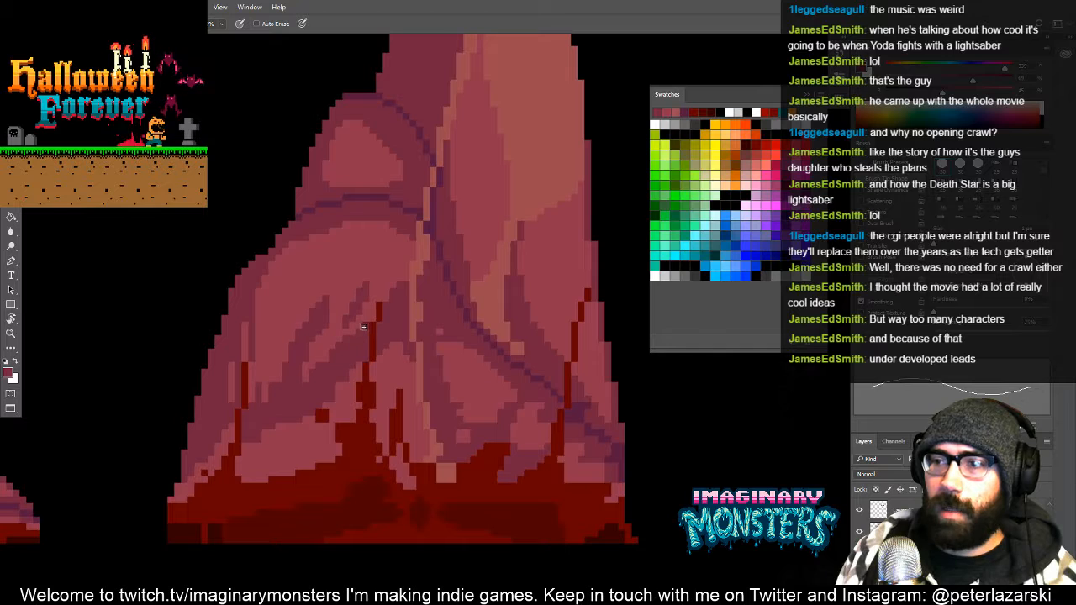
Examine the shading of the lower left bulge against the whole rock sprite
{"action": "left_click_drag", "start_coordinate": [370, 343], "coordinate": [362, 359]}
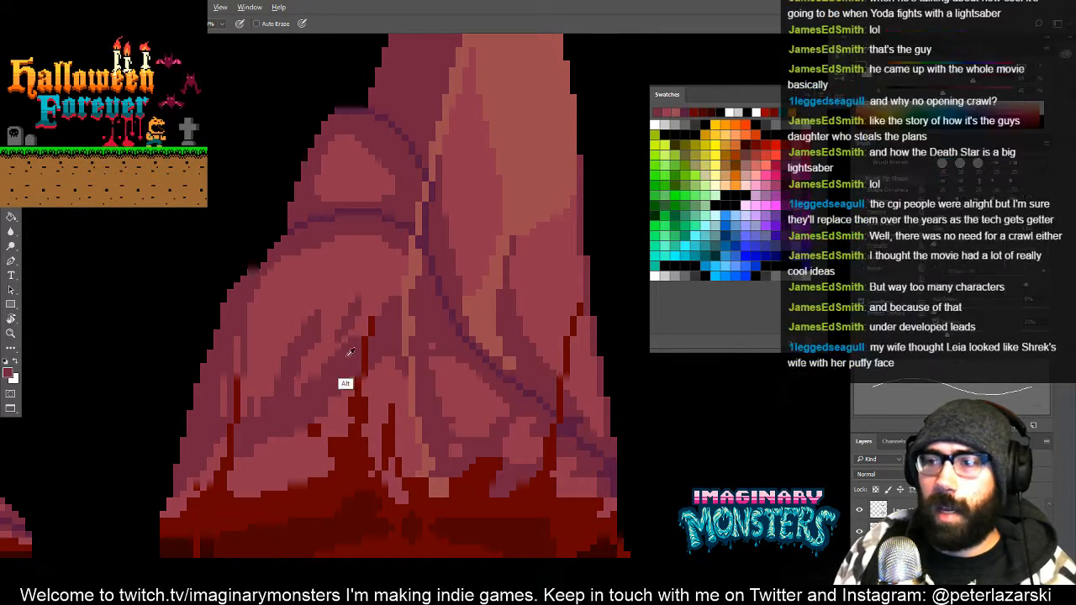
{"action": "mouse_move", "coordinate": [373, 344]}
{"action": "left_mouse_down"}
{"action": "mouse_move", "coordinate": [390, 351]}
{"action": "mouse_move", "coordinate": [377, 351]}
{"action": "left_mouse_up"}
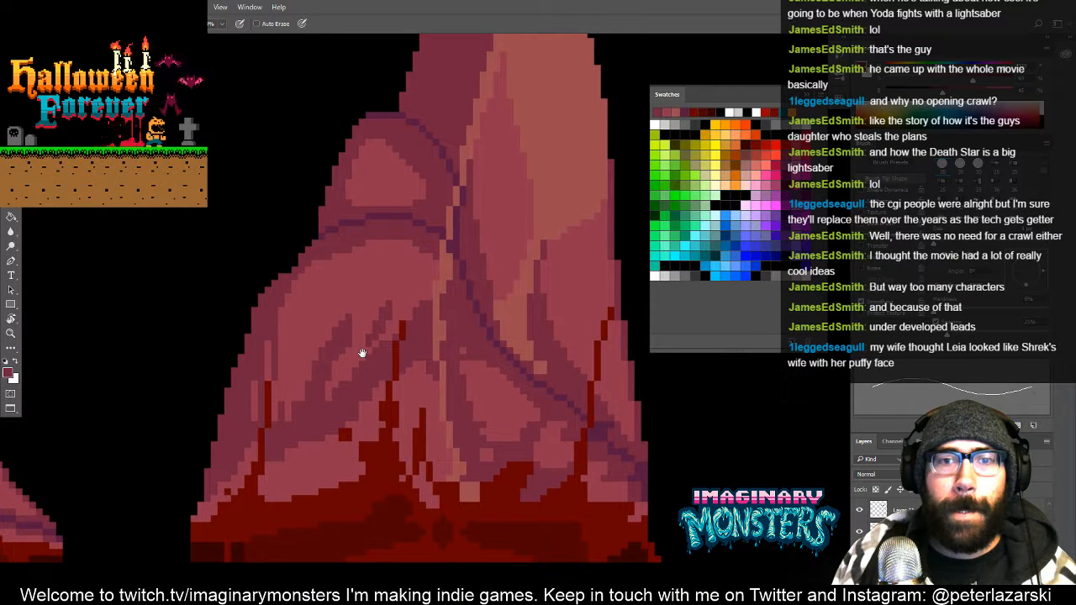
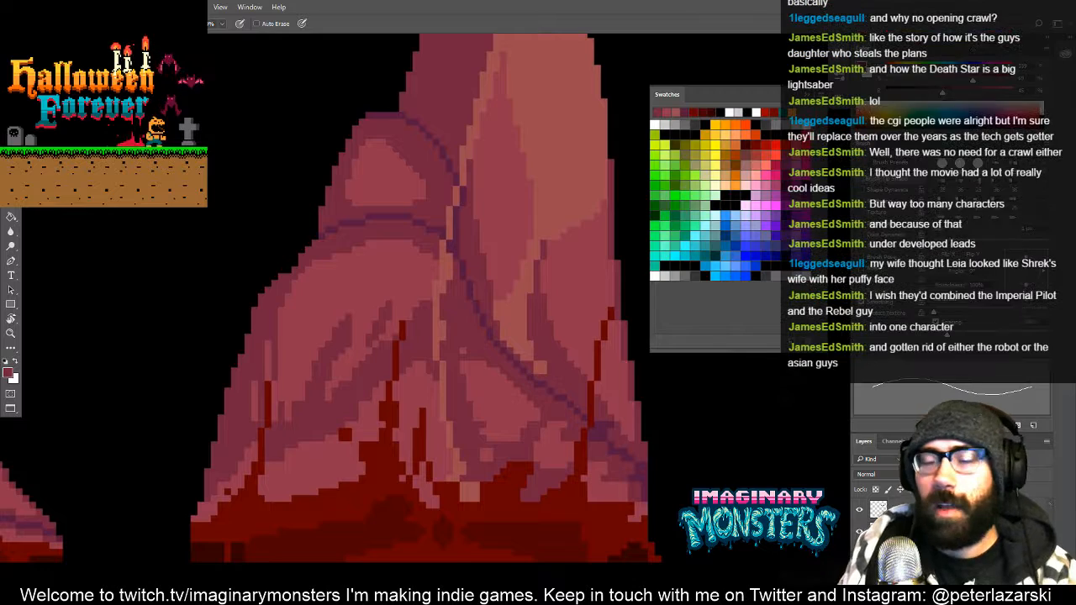
{"action": "left_click_drag", "start_coordinate": [321, 414], "coordinate": [340, 381]}
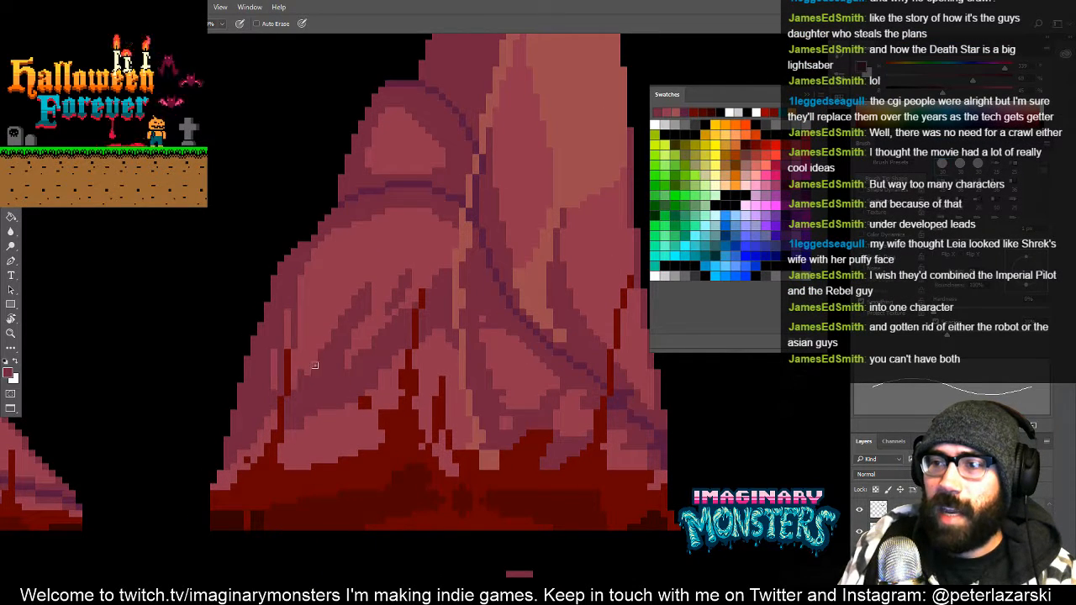
{"action": "left_click_drag", "start_coordinate": [351, 312], "coordinate": [261, 417]}
{"action": "mouse_move", "coordinate": [320, 276]}
{"action": "left_mouse_down"}
{"action": "mouse_move", "coordinate": [308, 334]}
{"action": "mouse_move", "coordinate": [295, 297]}
{"action": "mouse_move", "coordinate": [305, 305]}
{"action": "mouse_move", "coordinate": [350, 60]}
{"action": "left_mouse_up"}
{"action": "key", "text": "z"}
{"action": "left_click", "coordinate": [382, 293], "text": "alt"}
{"action": "left_click", "coordinate": [387, 296], "text": "alt"}
{"action": "left_click", "coordinate": [389, 298], "text": "alt"}
{"action": "left_click", "coordinate": [388, 298], "text": "alt"}
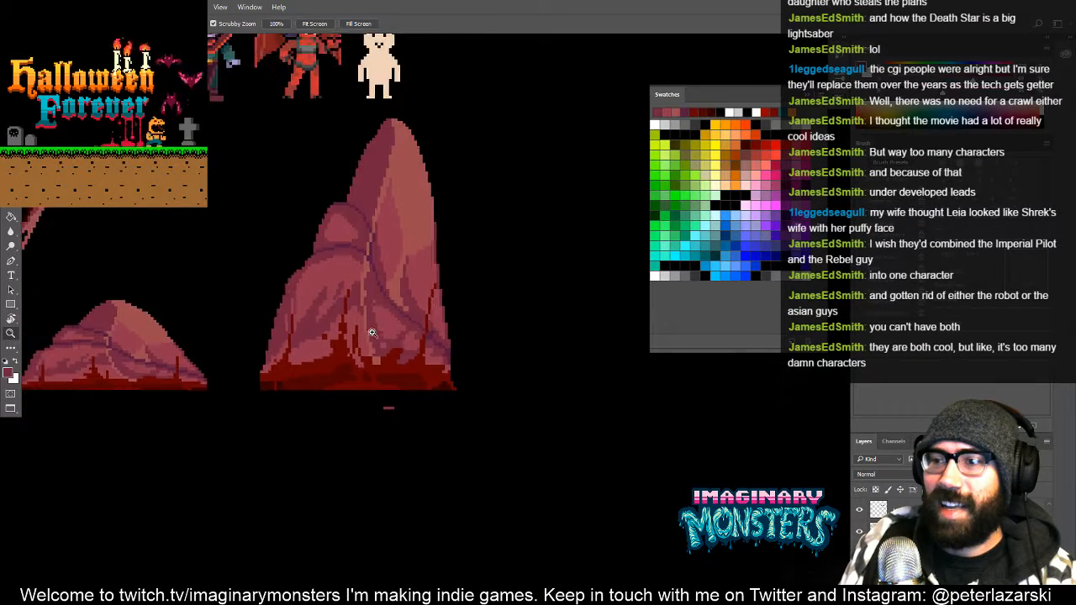
Erase the stray pink strip on the empty canvas below the tall rock's base
{"action": "left_click_drag", "start_coordinate": [379, 362], "coordinate": [356, 324]}
{"action": "left_click", "coordinate": [366, 371]}
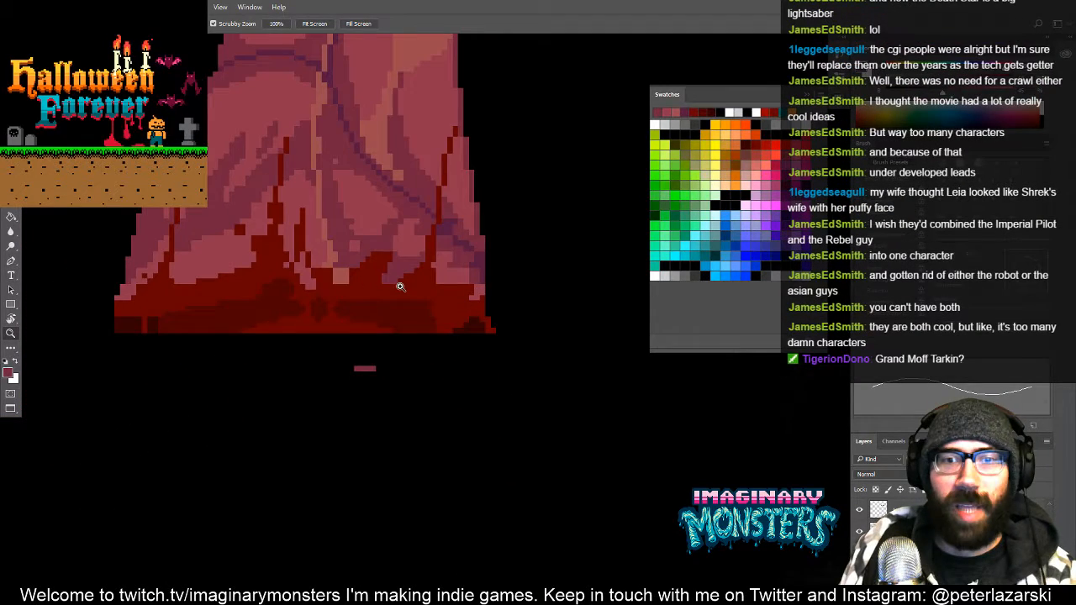
{"action": "key", "text": "e"}
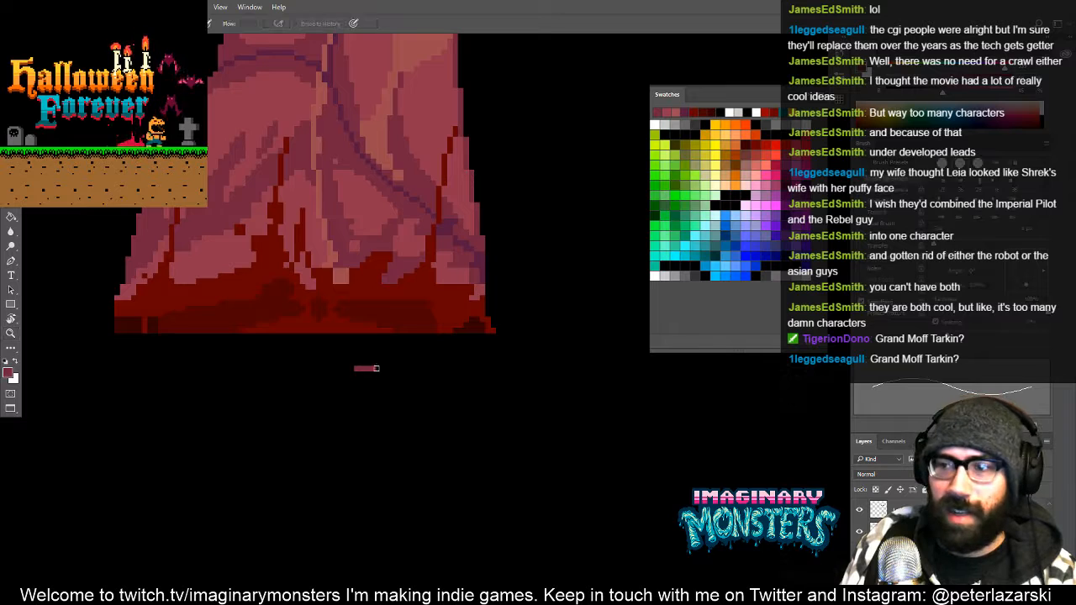
{"action": "left_click_drag", "start_coordinate": [377, 370], "coordinate": [382, 404]}
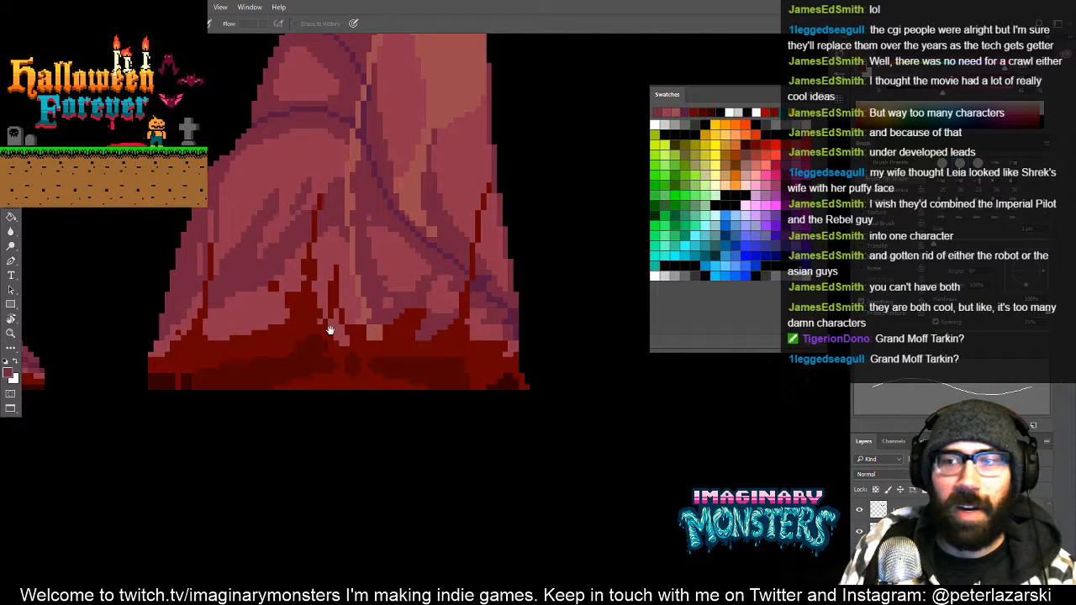
{"action": "left_click_drag", "start_coordinate": [331, 331], "coordinate": [360, 327]}
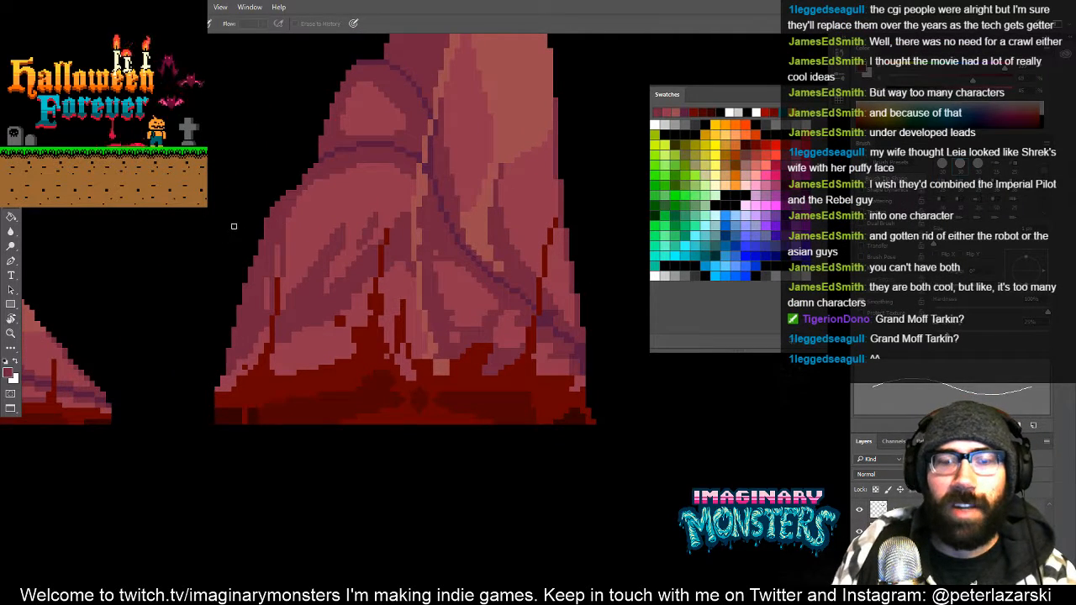
Touch up the dark patches in the lower left corner of the blood pool with sampled dark red
{"action": "key", "text": "b"}
{"action": "mouse_move", "coordinate": [311, 360]}
{"action": "left_mouse_down"}
{"action": "mouse_move", "coordinate": [324, 361]}
{"action": "mouse_move", "coordinate": [318, 366]}
{"action": "left_mouse_up"}
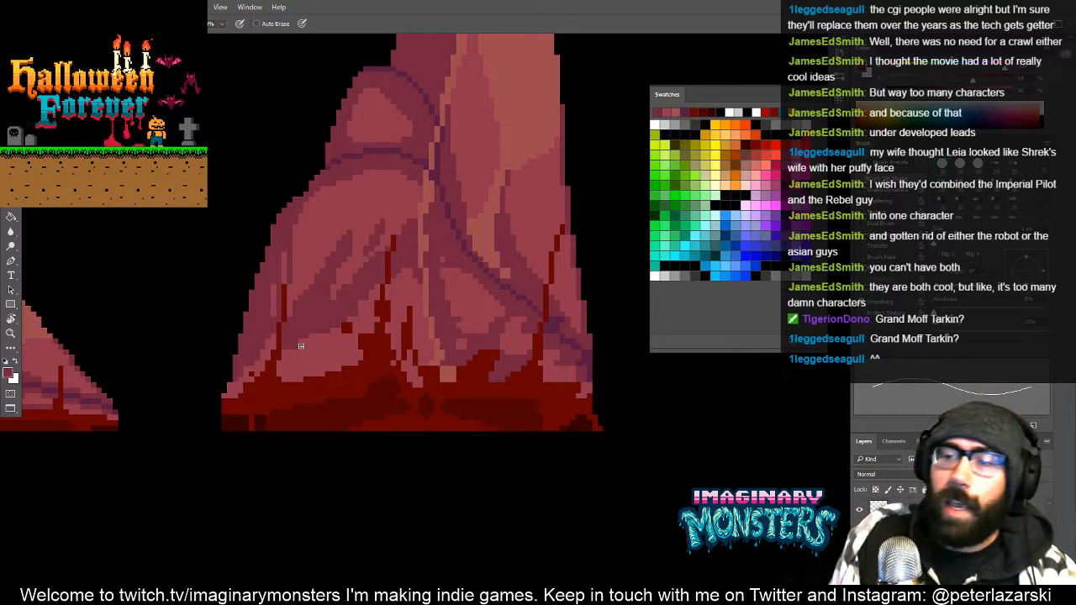
{"action": "left_click_drag", "start_coordinate": [254, 407], "coordinate": [286, 385]}
{"action": "key", "text": "z"}
{"action": "key", "text": "b"}
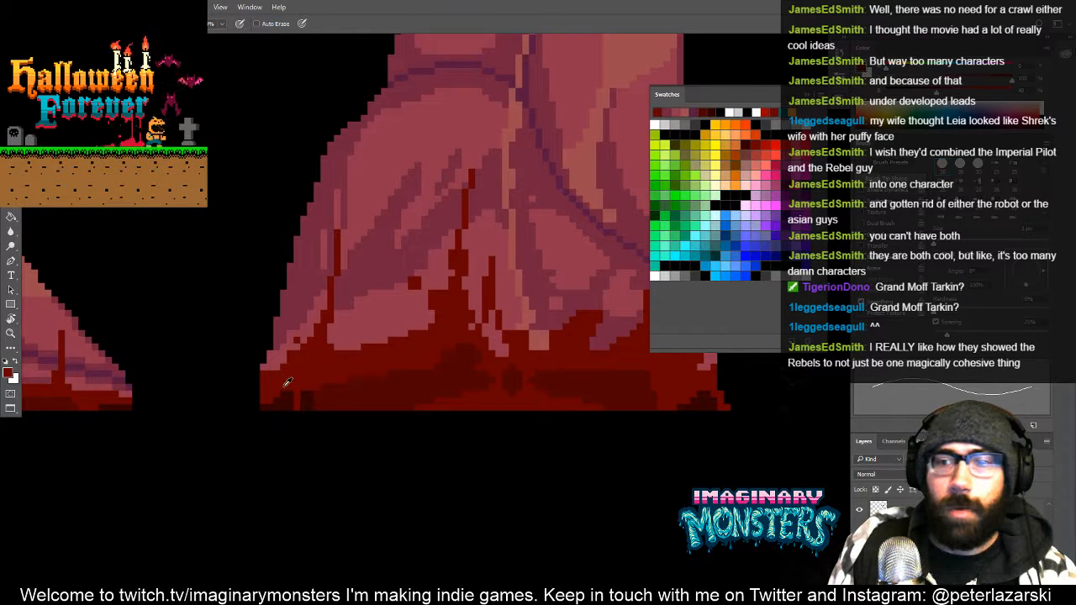
{"action": "left_click", "coordinate": [283, 399], "text": "alt"}
{"action": "left_click", "coordinate": [271, 401]}
{"action": "left_click_drag", "start_coordinate": [299, 377], "coordinate": [259, 393]}
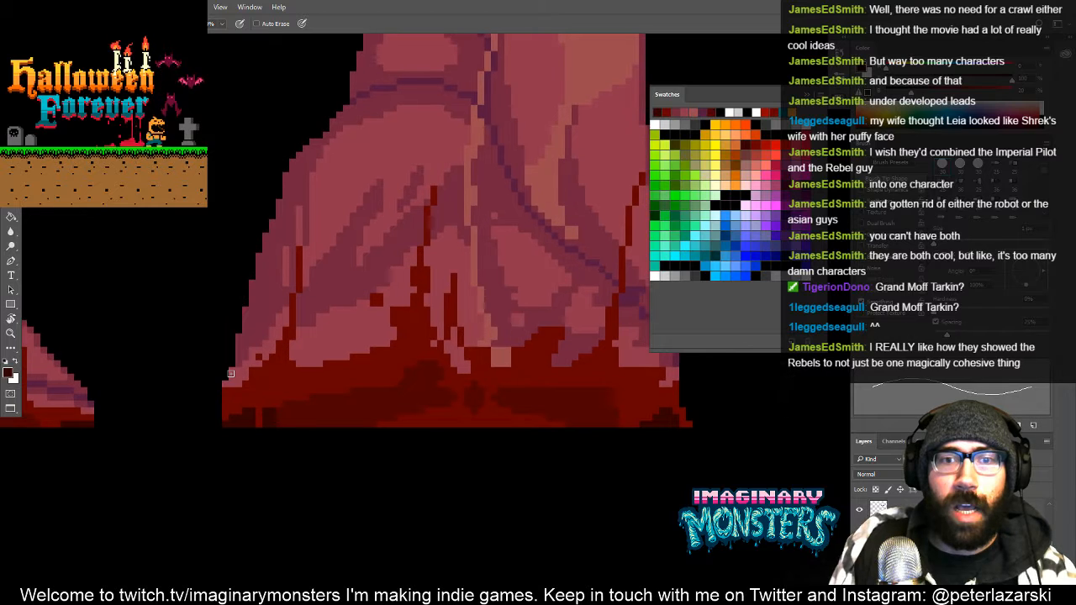
{"action": "left_click", "coordinate": [235, 406], "text": "alt"}
{"action": "left_click", "coordinate": [226, 415]}
{"action": "left_click", "coordinate": [238, 386], "text": "alt"}
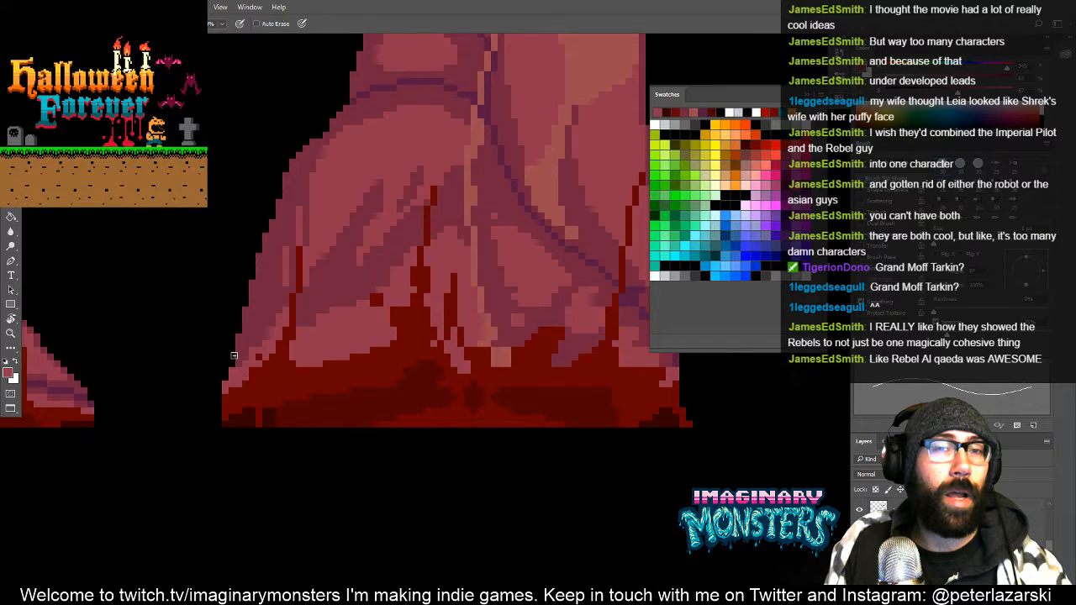
Touch up the shading pixels along the lower left bulge's outer edge and shadow with sampled pinks
{"action": "left_click_drag", "start_coordinate": [234, 356], "coordinate": [204, 391]}
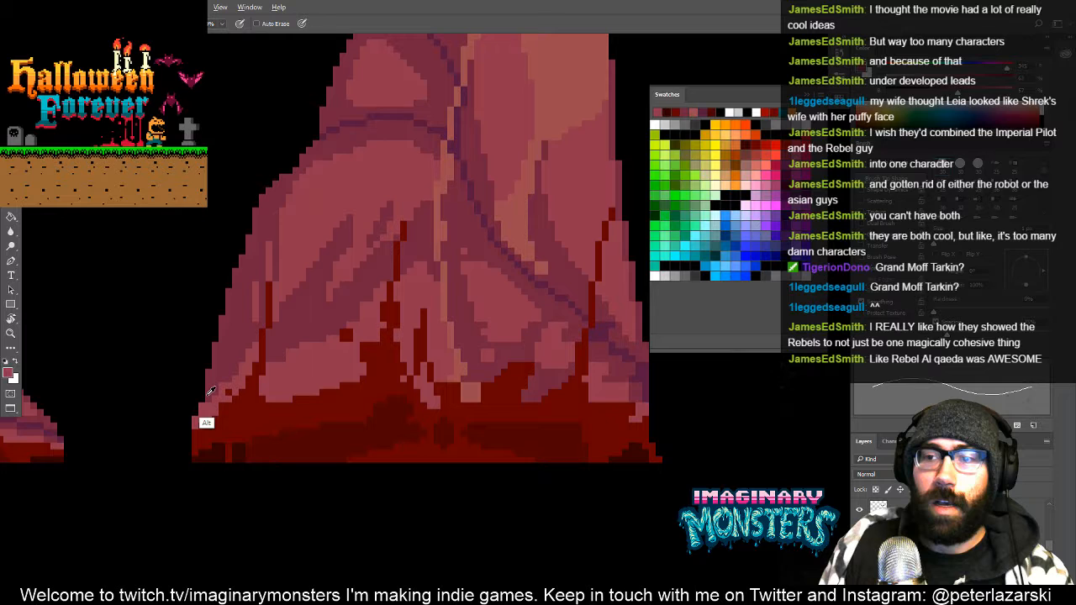
{"action": "left_click_drag", "start_coordinate": [269, 325], "coordinate": [198, 375]}
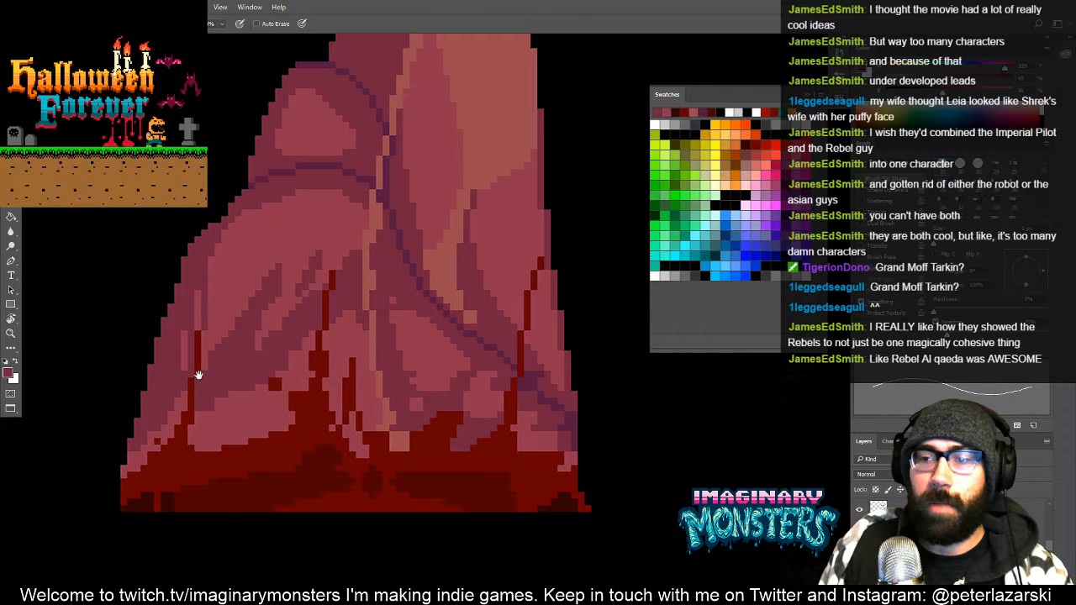
{"action": "left_click_drag", "start_coordinate": [119, 416], "coordinate": [171, 375]}
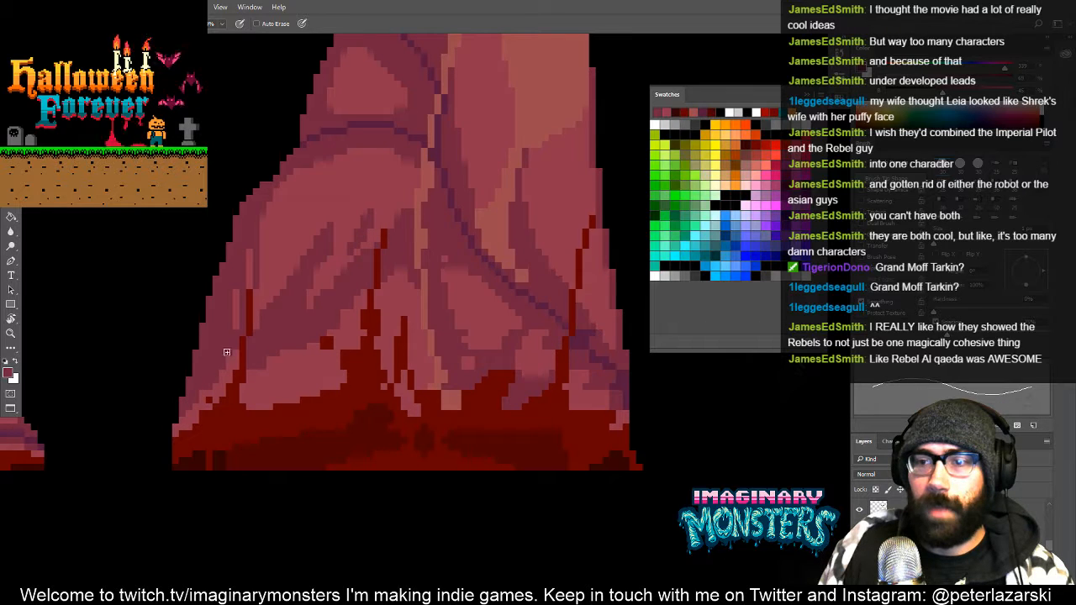
{"action": "left_click_drag", "start_coordinate": [283, 353], "coordinate": [203, 361]}
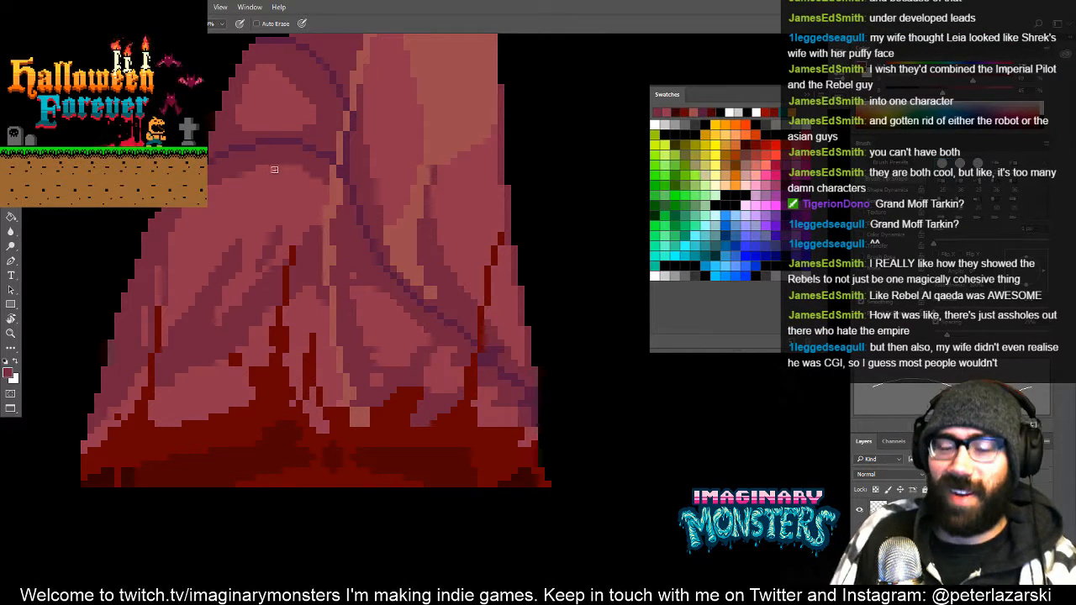
{"action": "mouse_move", "coordinate": [228, 387]}
{"action": "left_mouse_down"}
{"action": "mouse_move", "coordinate": [281, 384]}
{"action": "mouse_move", "coordinate": [240, 367]}
{"action": "mouse_move", "coordinate": [260, 362]}
{"action": "left_mouse_up"}
{"action": "left_click", "coordinate": [236, 356], "text": "alt"}
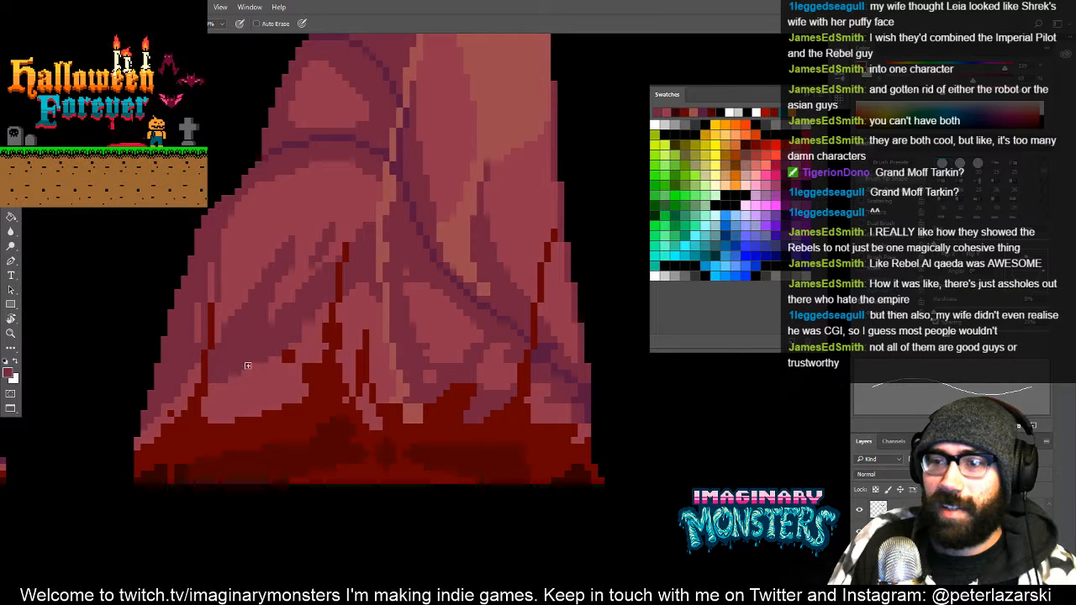
{"action": "left_click_drag", "start_coordinate": [310, 322], "coordinate": [303, 355]}
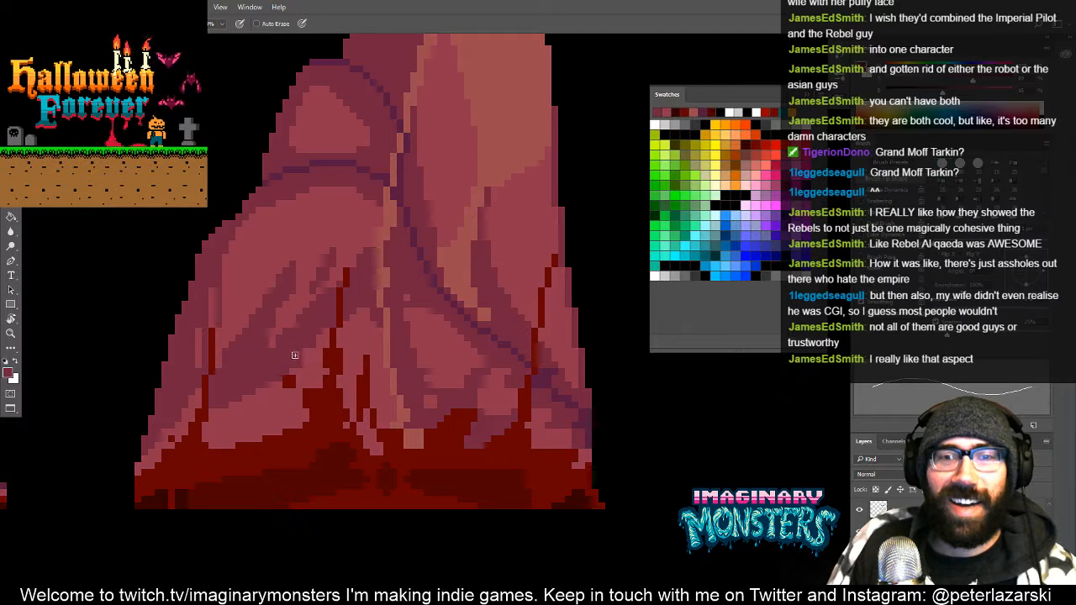
Add small blood-red splatter squares on the pink area between the left and central blood drips
{"action": "left_click_drag", "start_coordinate": [256, 386], "coordinate": [231, 415]}
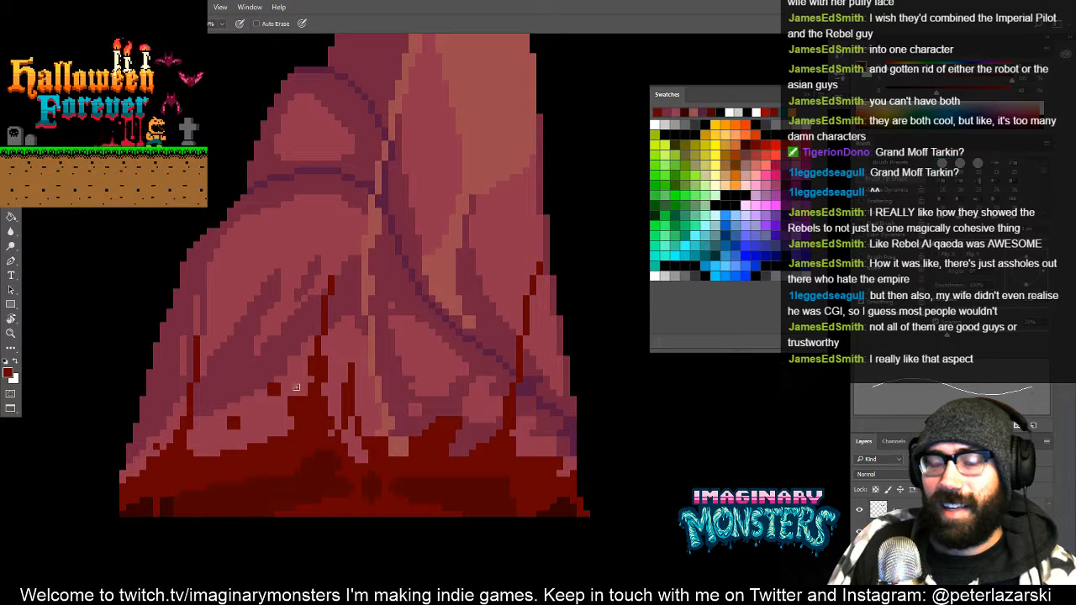
{"action": "mouse_move", "coordinate": [369, 355]}
{"action": "left_mouse_down"}
{"action": "mouse_move", "coordinate": [241, 415]}
{"action": "mouse_move", "coordinate": [291, 379]}
{"action": "mouse_move", "coordinate": [294, 396]}
{"action": "mouse_move", "coordinate": [282, 396]}
{"action": "left_mouse_up"}
{"action": "key", "text": "z"}
{"action": "left_click_drag", "start_coordinate": [213, 410], "coordinate": [350, 376]}
{"action": "mouse_move", "coordinate": [444, 371]}
{"action": "left_mouse_down"}
{"action": "mouse_move", "coordinate": [373, 385]}
{"action": "mouse_move", "coordinate": [443, 336]}
{"action": "mouse_move", "coordinate": [431, 355]}
{"action": "left_mouse_up"}
Extend the blood pool's lower left corner outward into a tapered foot using sampled blood red
{"action": "mouse_move", "coordinate": [255, 419]}
{"action": "left_mouse_down"}
{"action": "mouse_move", "coordinate": [322, 386]}
{"action": "mouse_move", "coordinate": [243, 401]}
{"action": "mouse_move", "coordinate": [305, 361]}
{"action": "left_mouse_up"}
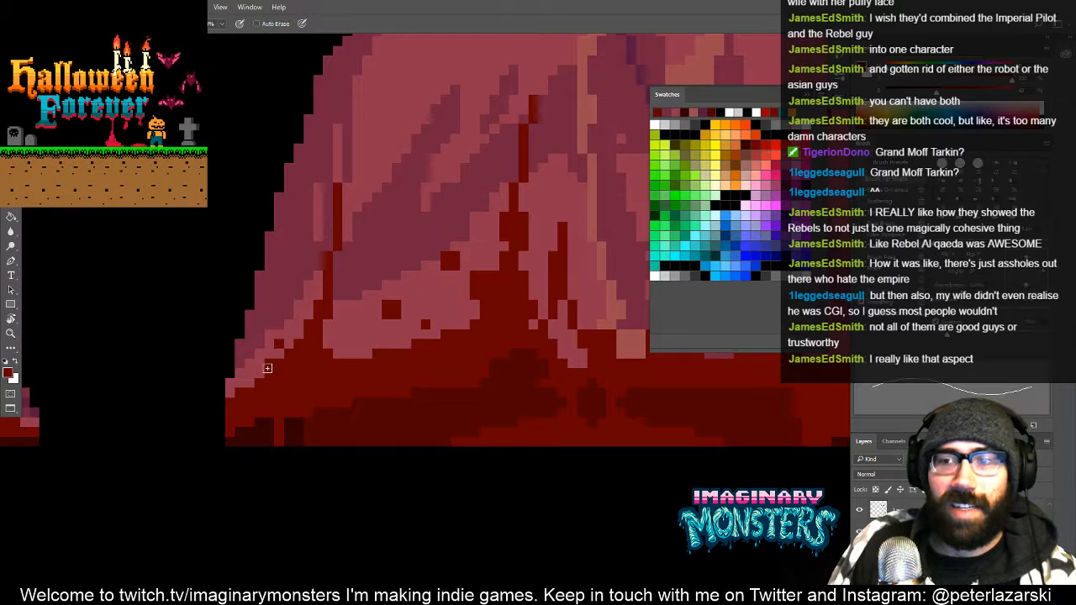
{"action": "left_click", "coordinate": [236, 417], "text": "alt"}
{"action": "left_click_drag", "start_coordinate": [217, 438], "coordinate": [202, 440]}
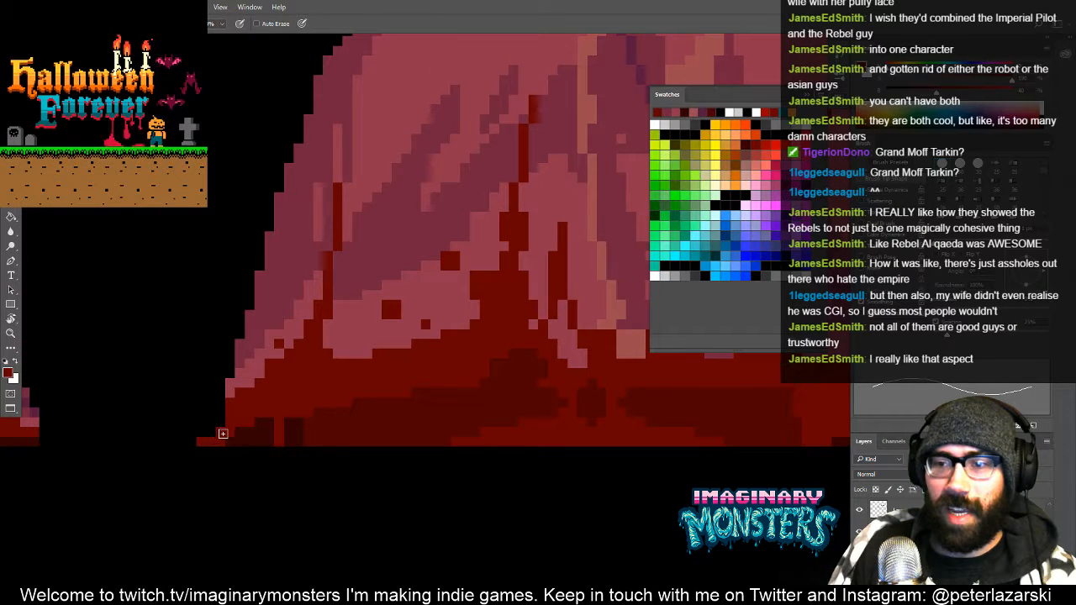
{"action": "left_click_drag", "start_coordinate": [281, 386], "coordinate": [258, 414], "text": "alt"}
{"action": "left_click", "coordinate": [243, 417]}
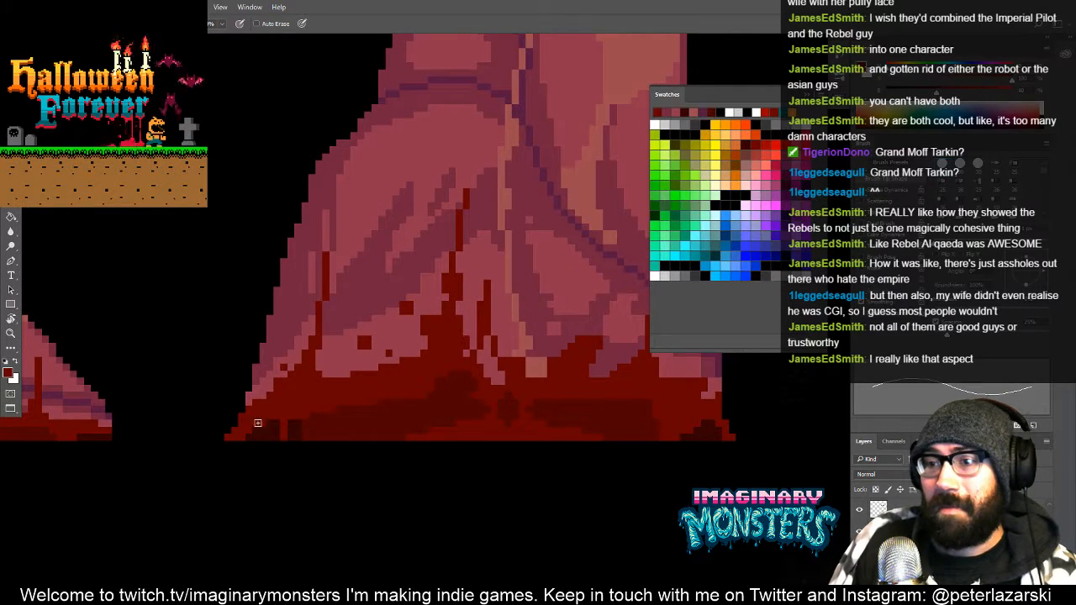
Compare the whole tall rock with the small mound and the character sprites
{"action": "key", "text": "alt+space"}
{"action": "left_click", "coordinate": [301, 396], "text": "alt"}
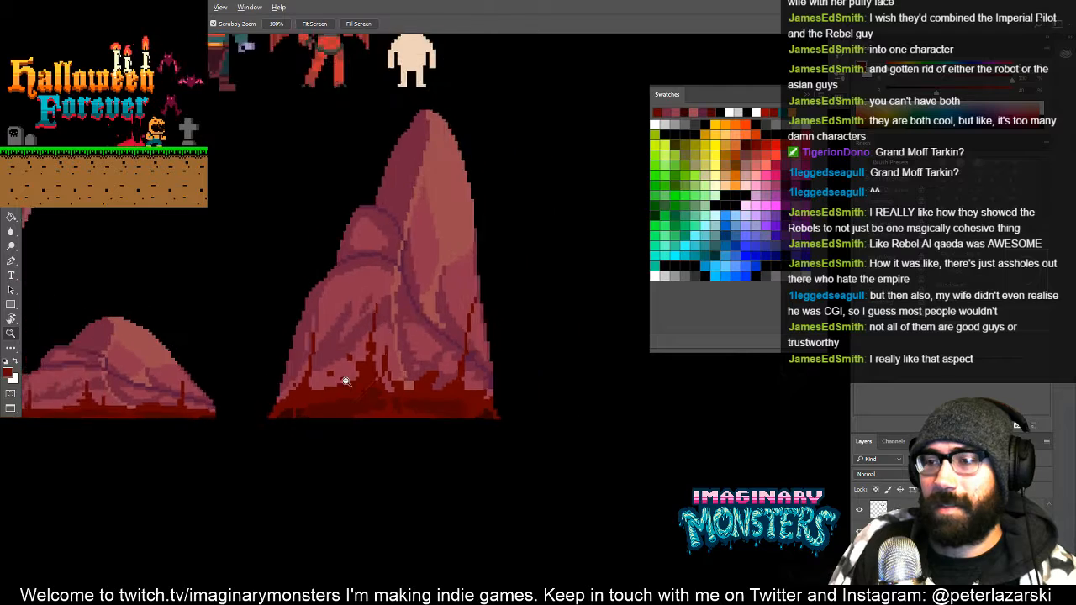
{"action": "left_click_drag", "start_coordinate": [396, 337], "coordinate": [309, 415]}
{"action": "left_click_drag", "start_coordinate": [360, 388], "coordinate": [434, 393]}
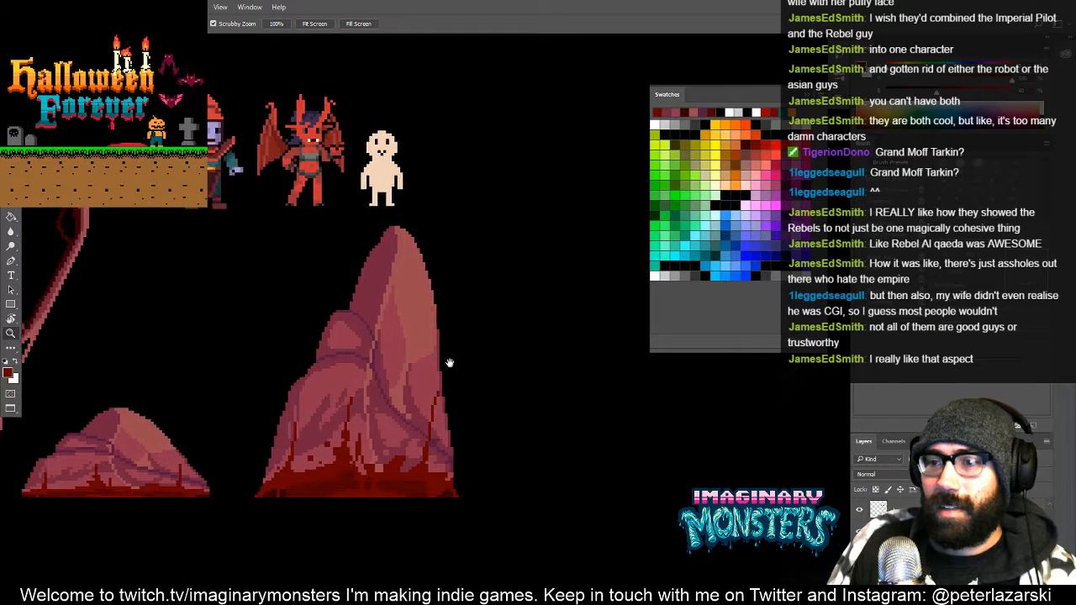
{"action": "left_click_drag", "start_coordinate": [392, 311], "coordinate": [485, 325]}
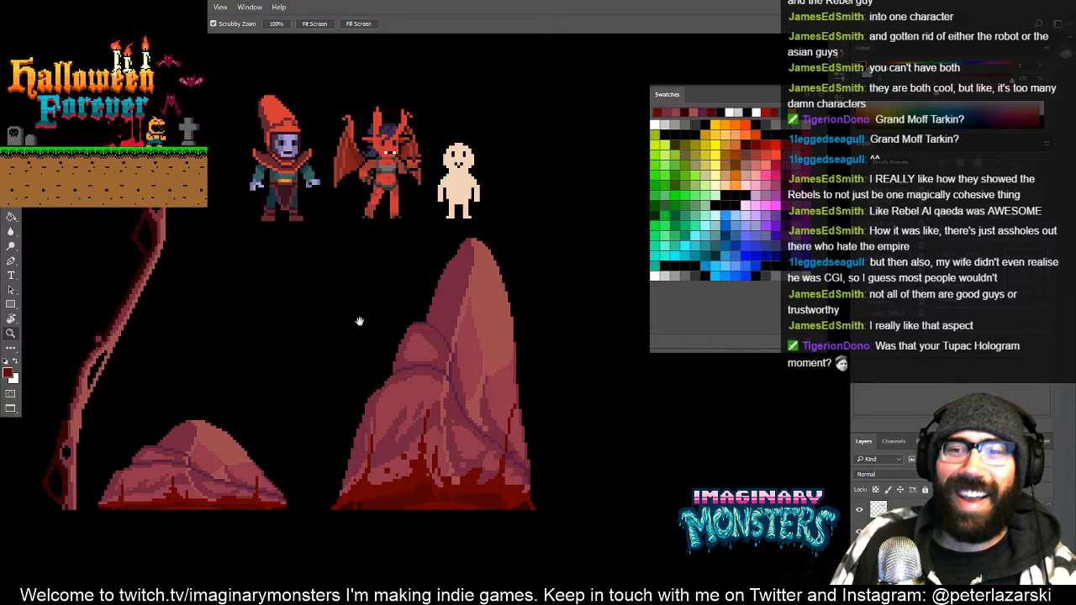
{"action": "left_click_drag", "start_coordinate": [297, 352], "coordinate": [532, 418]}
{"action": "left_click_drag", "start_coordinate": [185, 311], "coordinate": [353, 346]}
{"action": "left_click_drag", "start_coordinate": [455, 374], "coordinate": [365, 397]}
{"action": "key", "text": "v"}
{"action": "left_click_drag", "start_coordinate": [618, 481], "coordinate": [321, 239]}
{"action": "left_click_drag", "start_coordinate": [321, 318], "coordinate": [403, 434]}
{"action": "left_click_drag", "start_coordinate": [398, 437], "coordinate": [287, 333]}
{"action": "key", "text": "ctrl+alt+z"}
{"action": "key", "text": "ctrl+alt+z"}
{"action": "key", "text": "ctrl+alt+z"}
Paint a thin dark red streak from the blood pool's lower left dark patch towards the central shadow
{"action": "left_click_drag", "start_coordinate": [517, 450], "coordinate": [312, 300]}
{"action": "left_click_drag", "start_coordinate": [544, 507], "coordinate": [353, 348]}
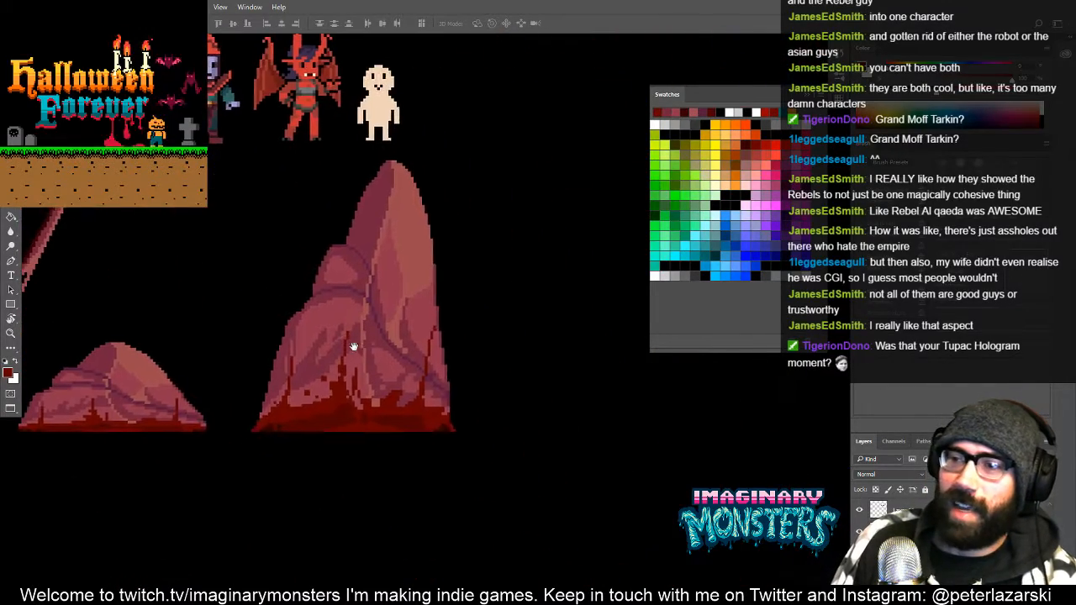
{"action": "key", "text": "z"}
{"action": "mouse_move", "coordinate": [317, 421]}
{"action": "left_mouse_down"}
{"action": "mouse_move", "coordinate": [370, 380]}
{"action": "mouse_move", "coordinate": [339, 385]}
{"action": "left_mouse_up"}
{"action": "key", "text": "b"}
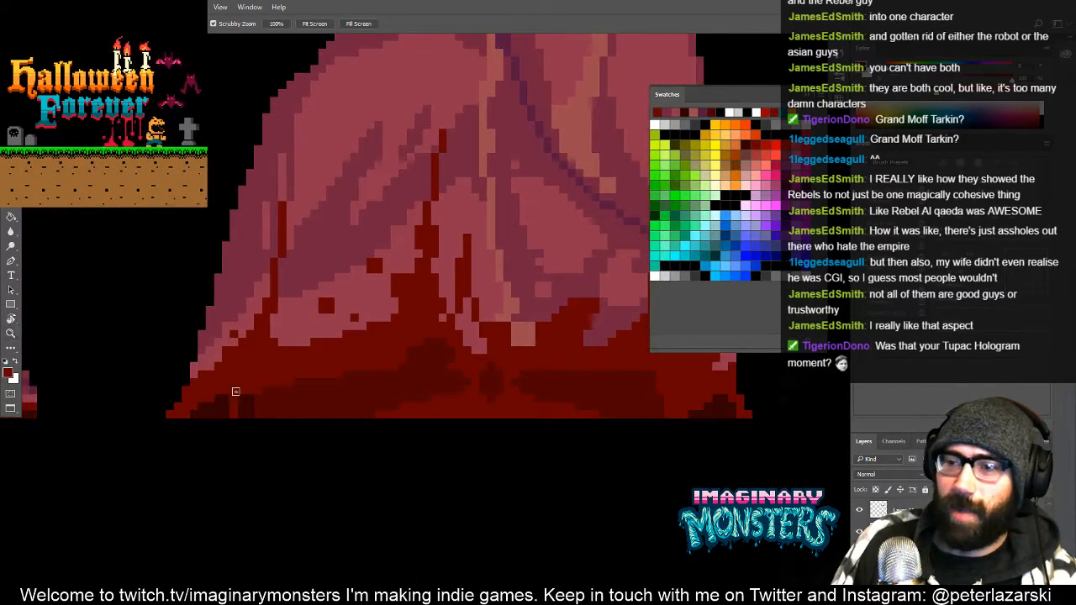
{"action": "left_click_drag", "start_coordinate": [247, 392], "coordinate": [276, 398]}
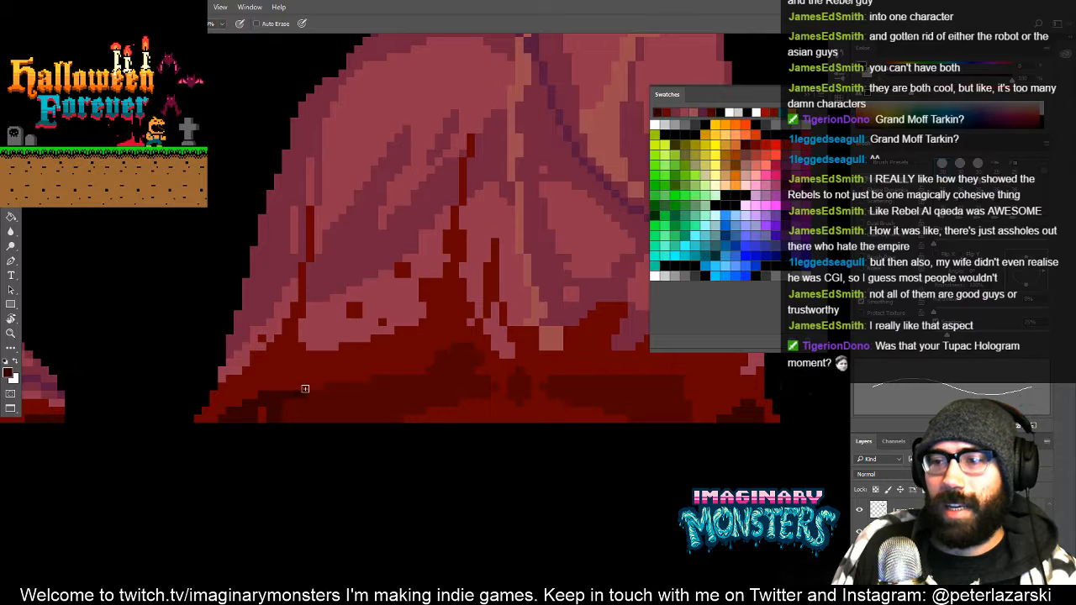
{"action": "key", "text": "alt"}
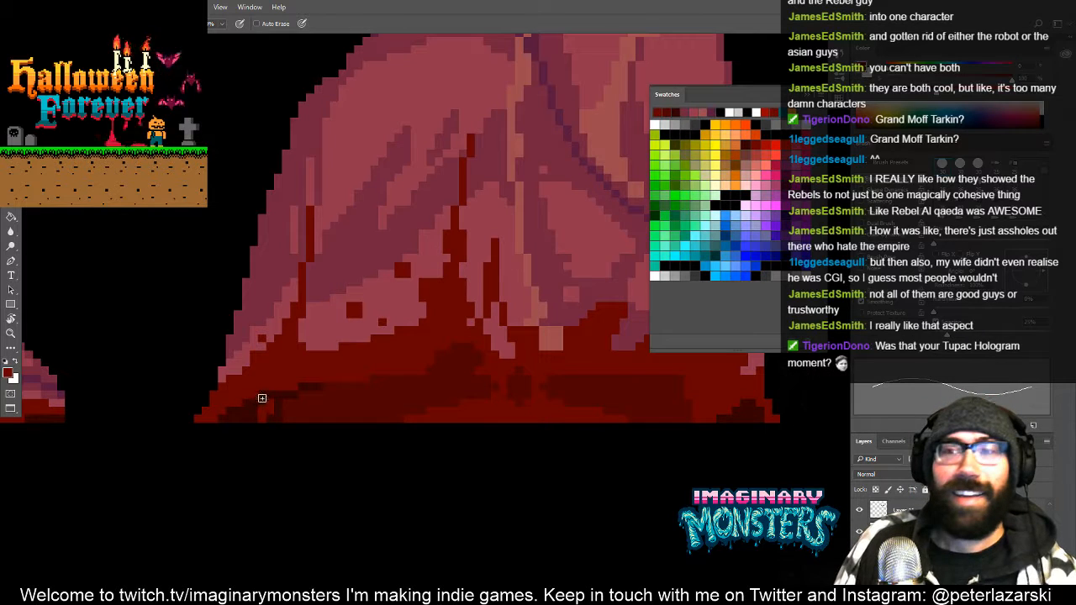
Break the dark patch at the blood pool's lower left into diagonal streaks with sampled blood red and dark red
{"action": "left_click", "coordinate": [263, 415], "text": "alt"}
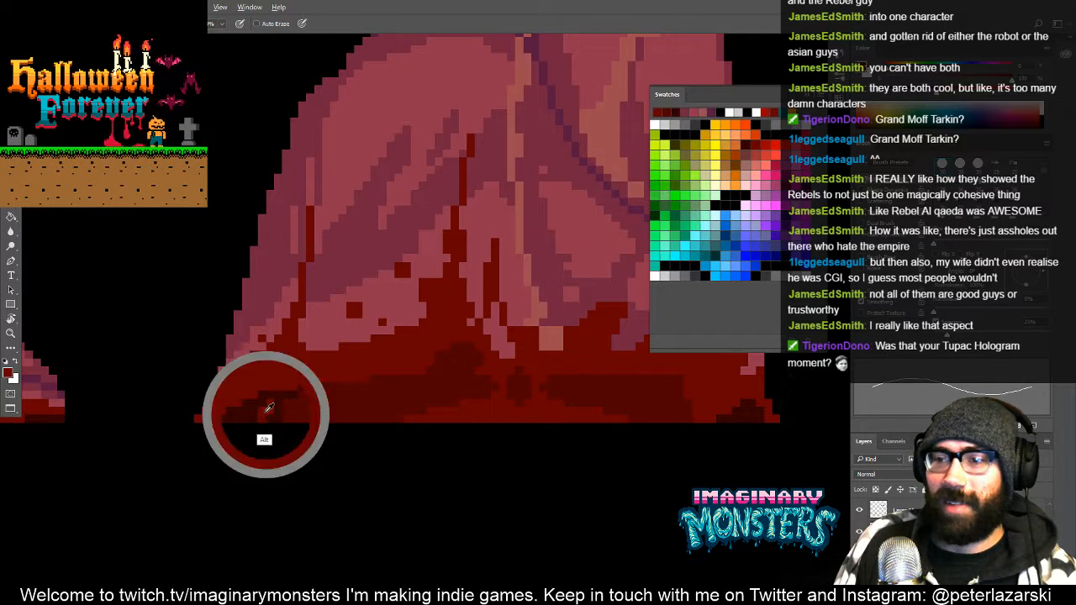
{"action": "left_click_drag", "start_coordinate": [317, 391], "coordinate": [291, 432]}
{"action": "left_click", "coordinate": [276, 414], "text": "alt"}
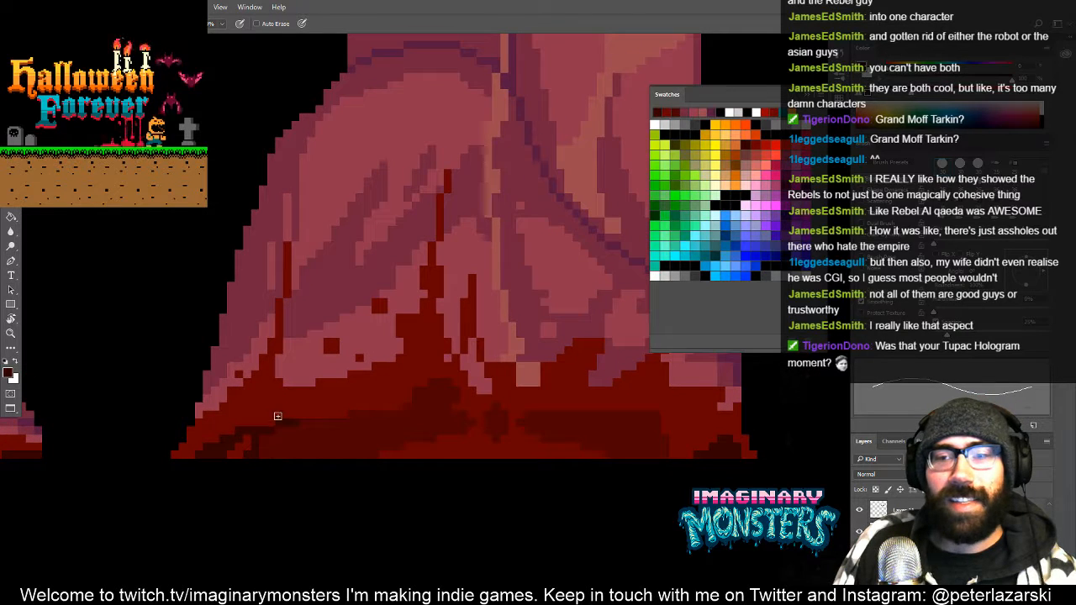
{"action": "left_click", "coordinate": [263, 426], "text": "alt"}
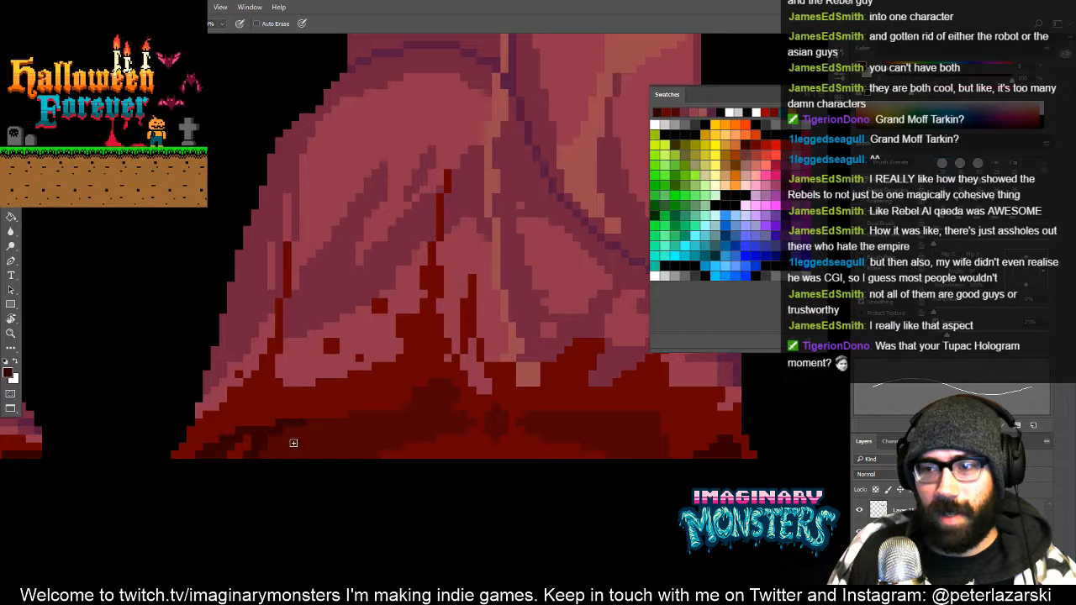
{"action": "left_click_drag", "start_coordinate": [276, 425], "coordinate": [185, 439]}
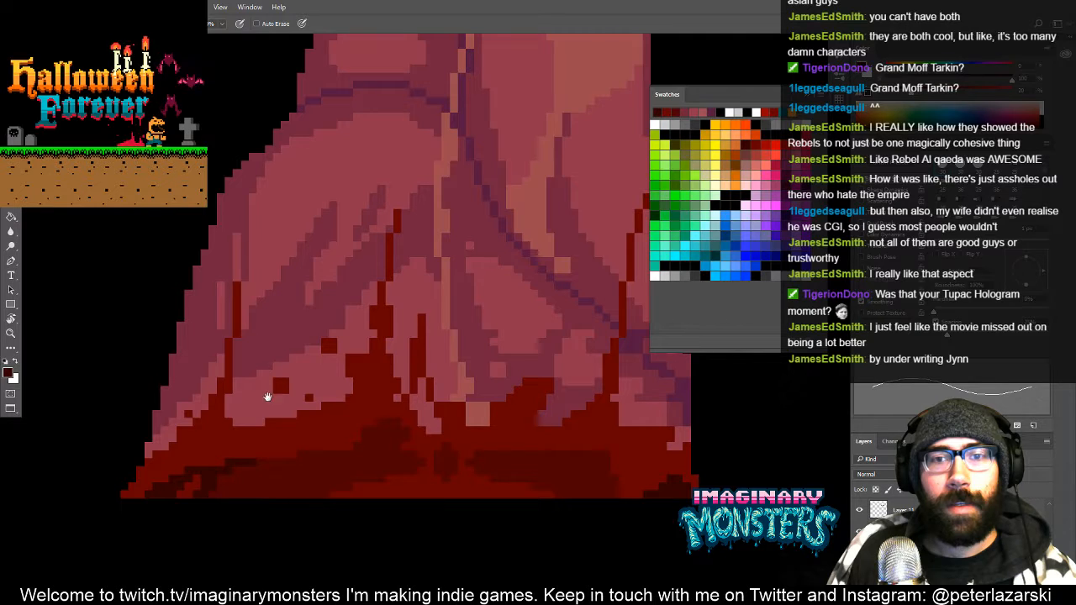
{"action": "left_click_drag", "start_coordinate": [336, 442], "coordinate": [297, 444]}
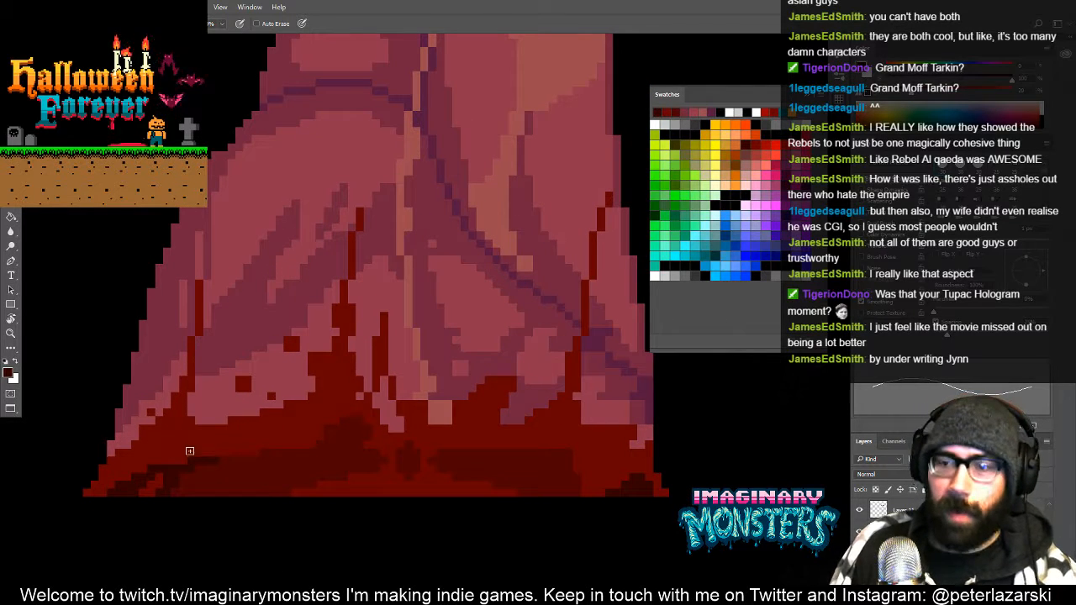
Retouch the rock's lower left edge just above the blood pool with sampled pink and dark mauve pixels
{"action": "left_click_drag", "start_coordinate": [206, 425], "coordinate": [215, 450]}
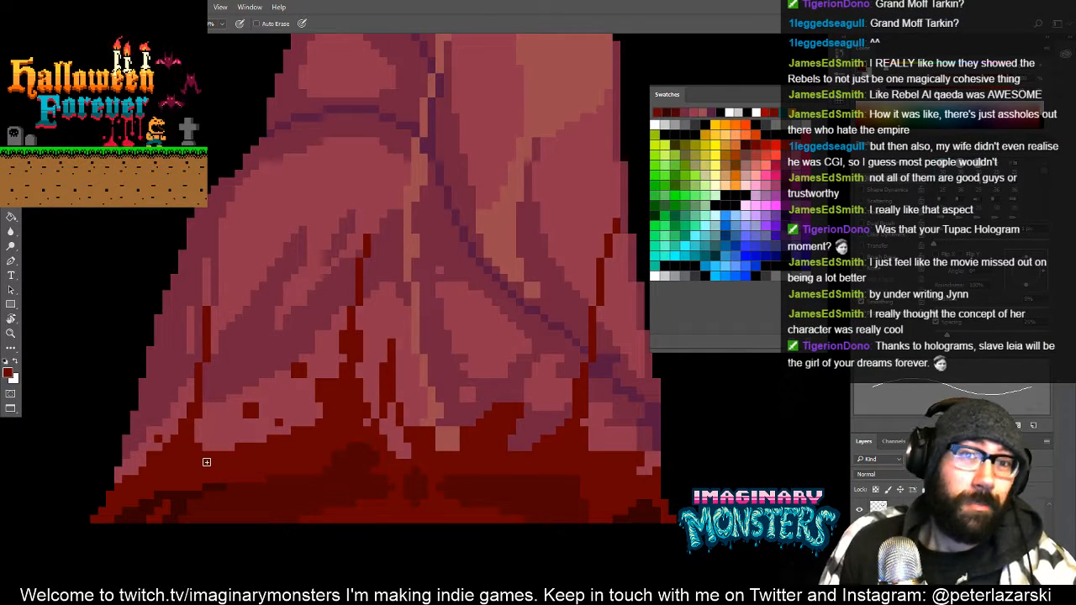
{"action": "left_click_drag", "start_coordinate": [186, 450], "coordinate": [221, 452]}
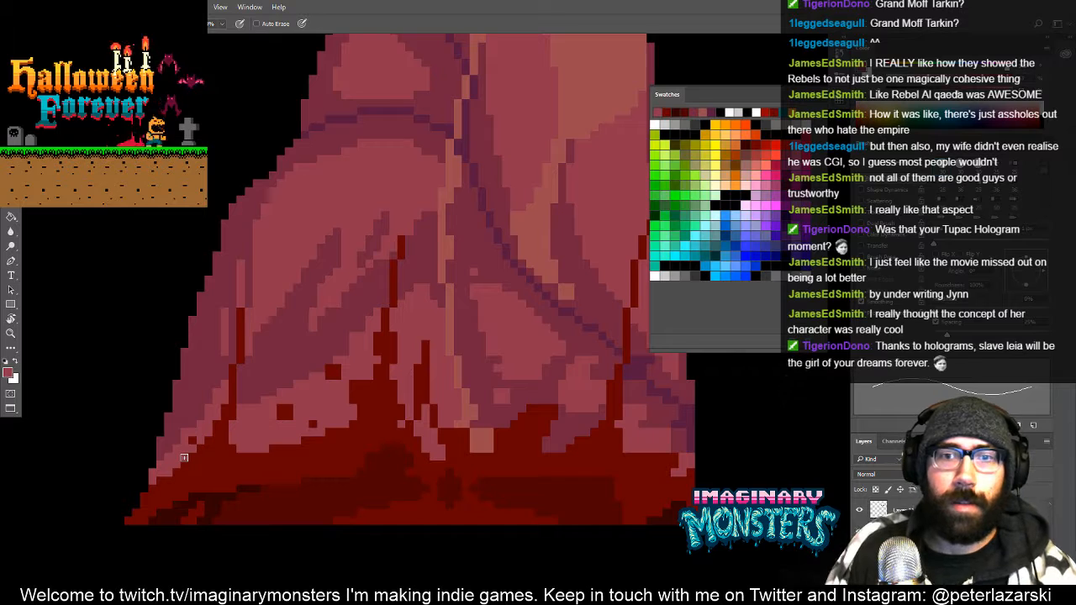
{"action": "left_click_drag", "start_coordinate": [267, 512], "coordinate": [241, 517]}
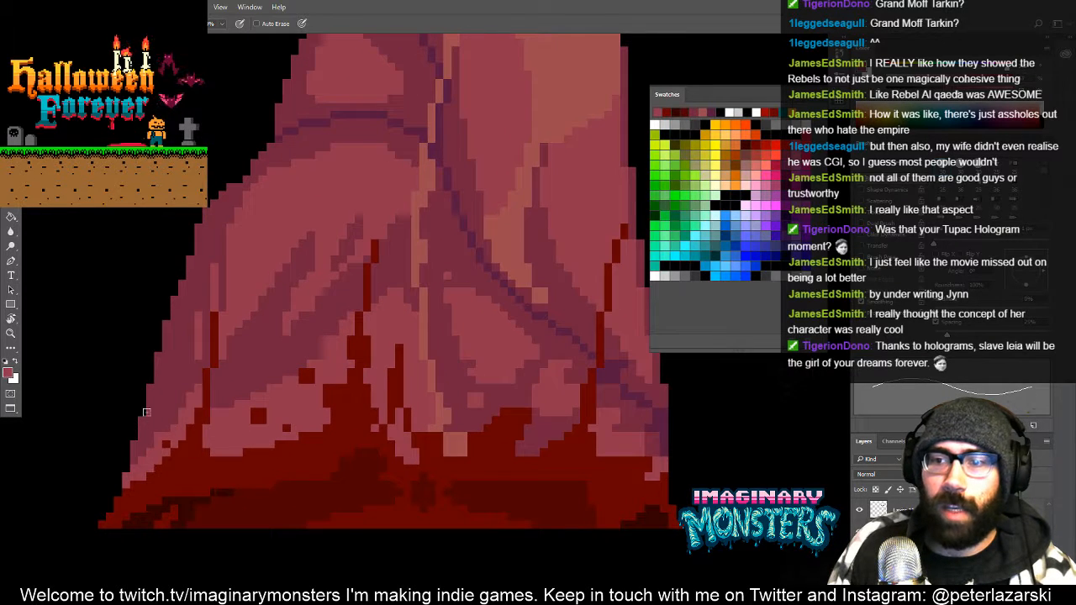
{"action": "left_click", "coordinate": [157, 455], "text": "alt"}
{"action": "left_click", "coordinate": [158, 435]}
{"action": "mouse_move", "coordinate": [208, 419]}
{"action": "left_mouse_down"}
{"action": "mouse_move", "coordinate": [171, 454]}
{"action": "mouse_move", "coordinate": [176, 434]}
{"action": "mouse_move", "coordinate": [159, 422]}
{"action": "left_mouse_up"}
{"action": "key", "text": "ctrl+space"}
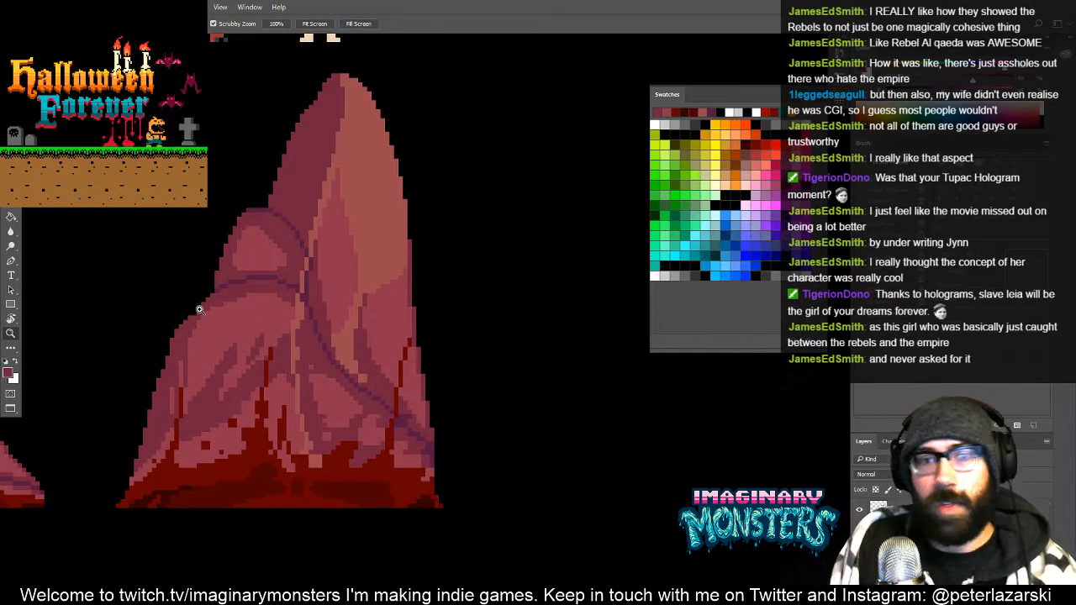
Add a small pink tip below the square tan block at the foot of the central ridge, using sampled rock pink
{"action": "left_click_drag", "start_coordinate": [223, 439], "coordinate": [282, 398]}
{"action": "mouse_move", "coordinate": [259, 432]}
{"action": "left_mouse_down"}
{"action": "mouse_move", "coordinate": [231, 425]}
{"action": "mouse_move", "coordinate": [271, 446]}
{"action": "mouse_move", "coordinate": [232, 428]}
{"action": "left_mouse_up"}
{"action": "mouse_move", "coordinate": [314, 405]}
{"action": "left_mouse_down"}
{"action": "mouse_move", "coordinate": [352, 362]}
{"action": "mouse_move", "coordinate": [300, 373]}
{"action": "mouse_move", "coordinate": [309, 381]}
{"action": "mouse_move", "coordinate": [301, 393]}
{"action": "left_mouse_up"}
{"action": "key", "text": "b"}
{"action": "left_click", "coordinate": [295, 352], "text": "alt"}
{"action": "left_click", "coordinate": [310, 392]}
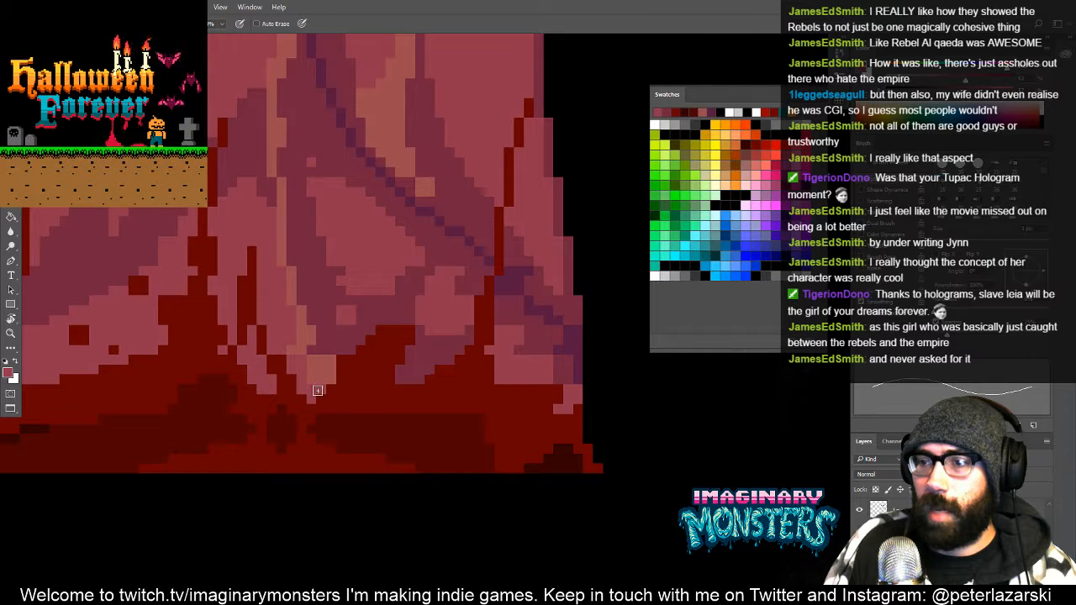
Smooth the stepped left silhouette at the rock's shoulder below the upper purple crease with sampled dark mauve
{"action": "key", "text": "ctrl+space"}
{"action": "mouse_move", "coordinate": [365, 347]}
{"action": "left_mouse_down", "text": "ctrl"}
{"action": "mouse_move", "coordinate": [356, 359]}
{"action": "mouse_move", "coordinate": [322, 358]}
{"action": "mouse_move", "coordinate": [299, 407]}
{"action": "left_mouse_up", "text": "ctrl"}
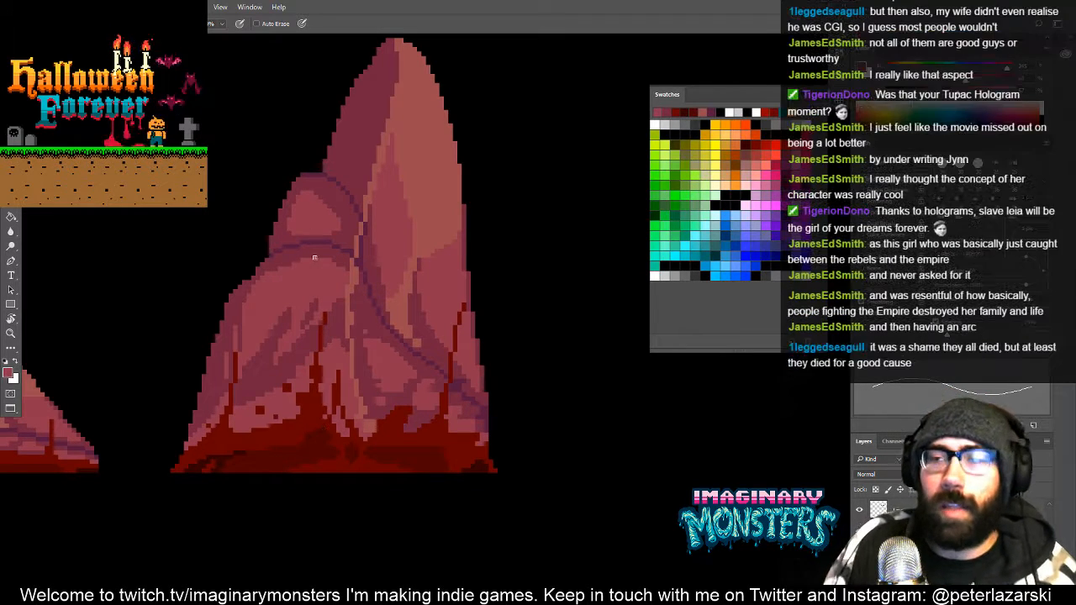
{"action": "left_click_drag", "start_coordinate": [296, 361], "coordinate": [306, 389]}
{"action": "left_click_drag", "start_coordinate": [289, 308], "coordinate": [297, 317]}
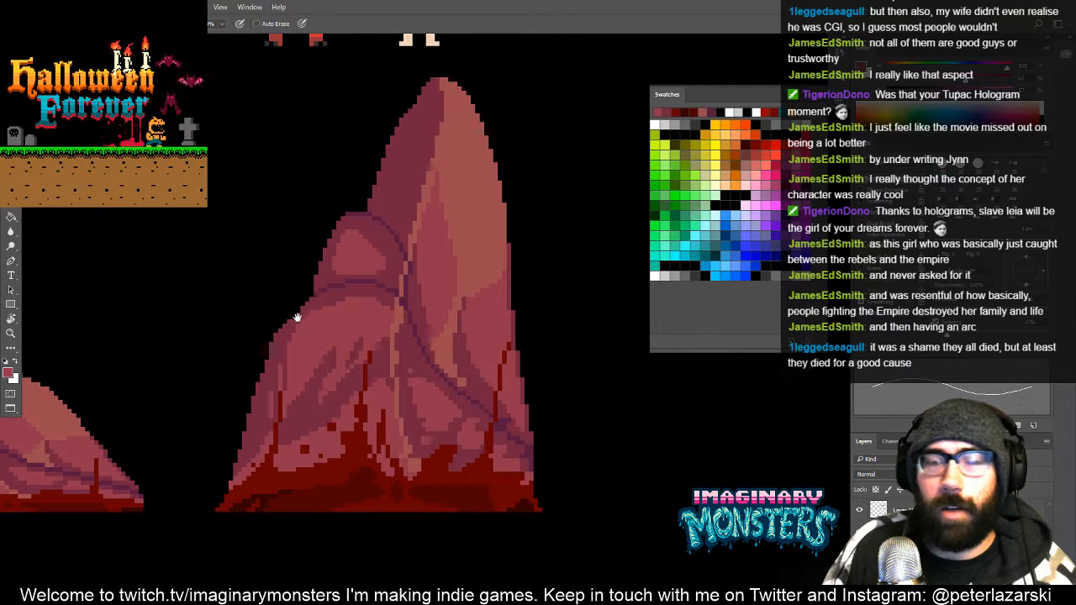
{"action": "scroll", "coordinate": [295, 308], "scroll_direction": "up", "scroll_amount": 3, "text": "alt"}
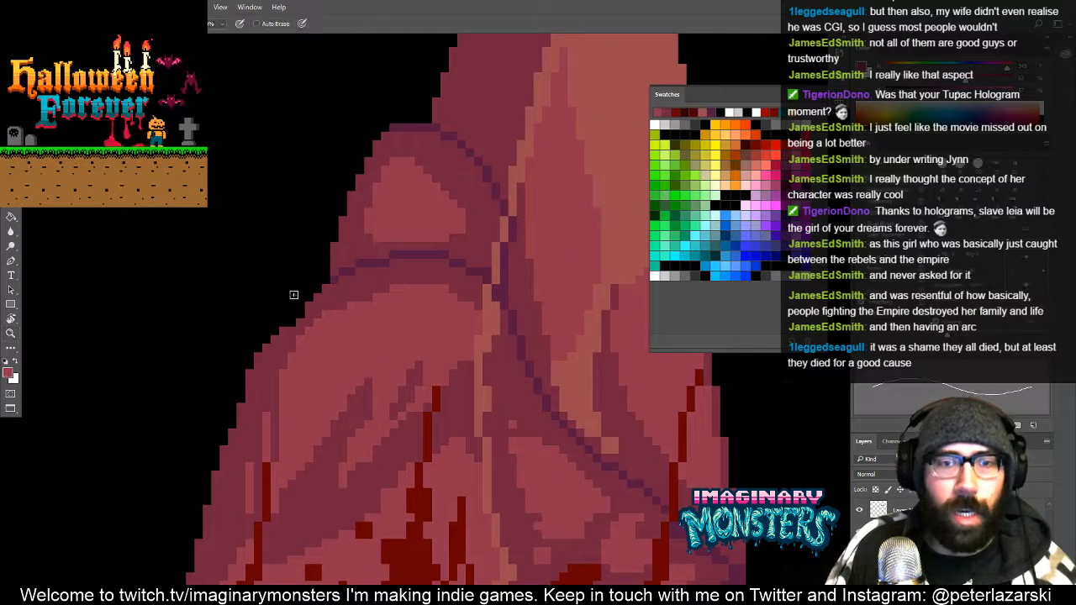
{"action": "left_click_drag", "start_coordinate": [319, 299], "coordinate": [322, 310]}
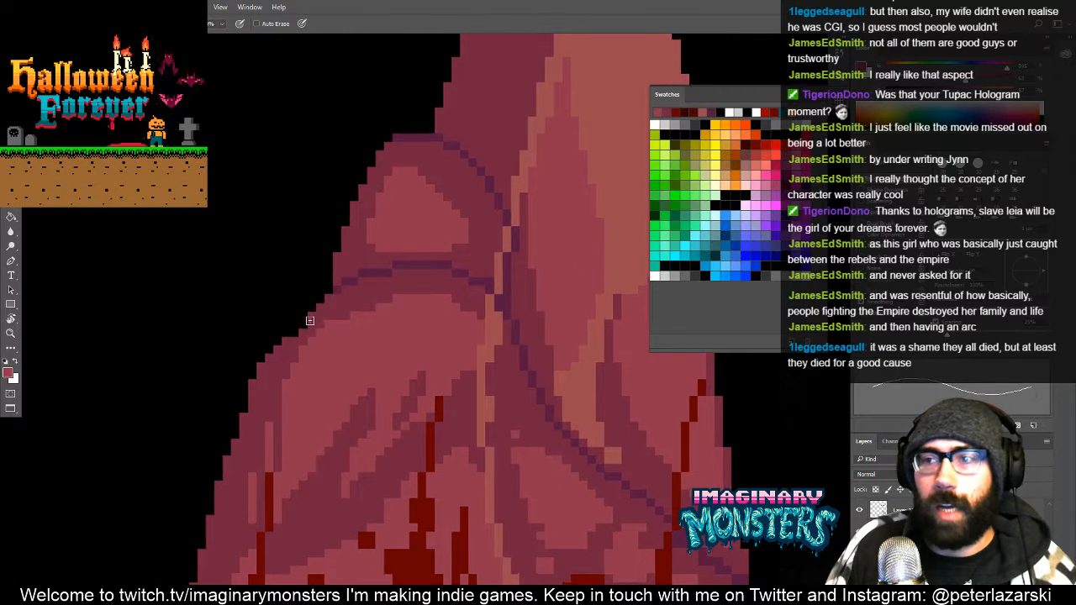
{"action": "left_click", "coordinate": [310, 322], "text": "alt"}
{"action": "left_click", "coordinate": [293, 335]}
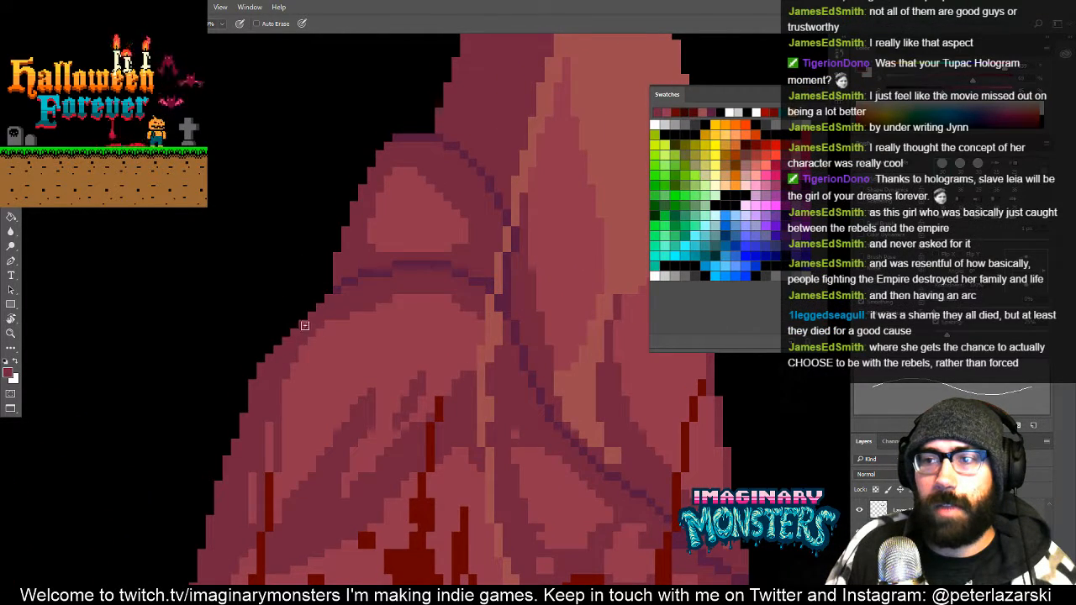
Examine the tall rock's overall silhouette and shading beside the small mound and the character sprites
{"action": "key", "text": "z"}
{"action": "left_click", "coordinate": [344, 308], "text": "alt"}
{"action": "left_click", "coordinate": [346, 308], "text": "alt"}
{"action": "left_click_drag", "start_coordinate": [310, 359], "coordinate": [356, 384]}
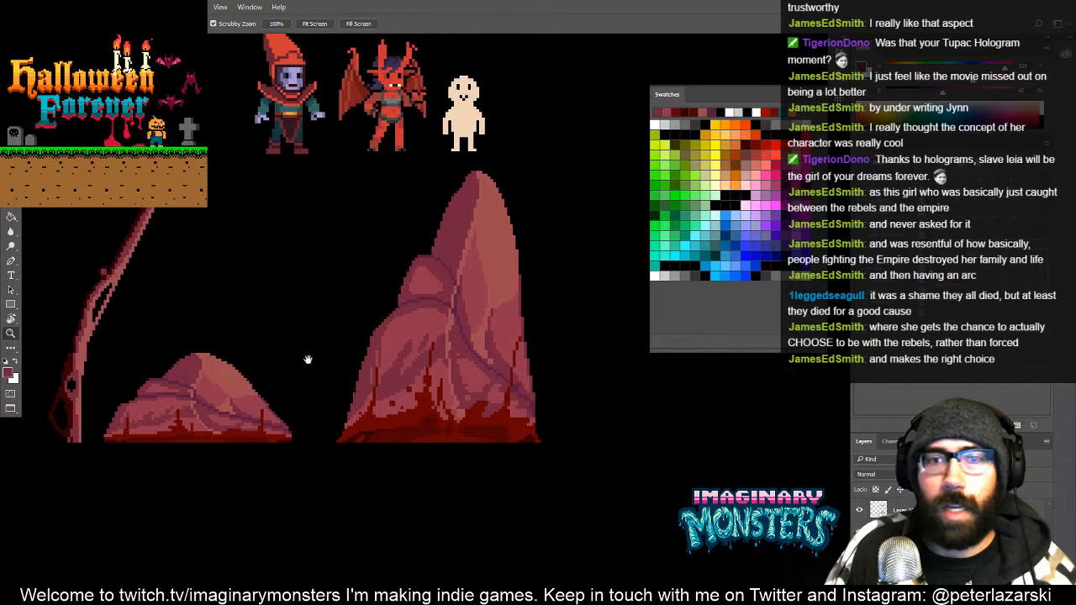
{"action": "left_click_drag", "start_coordinate": [307, 260], "coordinate": [258, 341]}
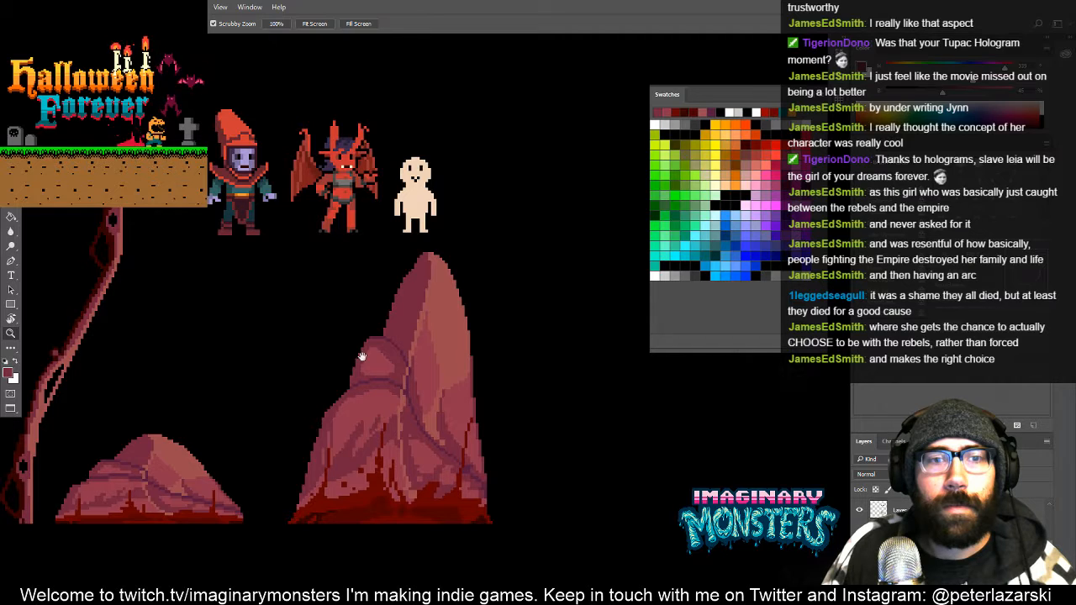
{"action": "left_click_drag", "start_coordinate": [408, 393], "coordinate": [325, 335]}
{"action": "left_click_drag", "start_coordinate": [422, 409], "coordinate": [359, 379]}
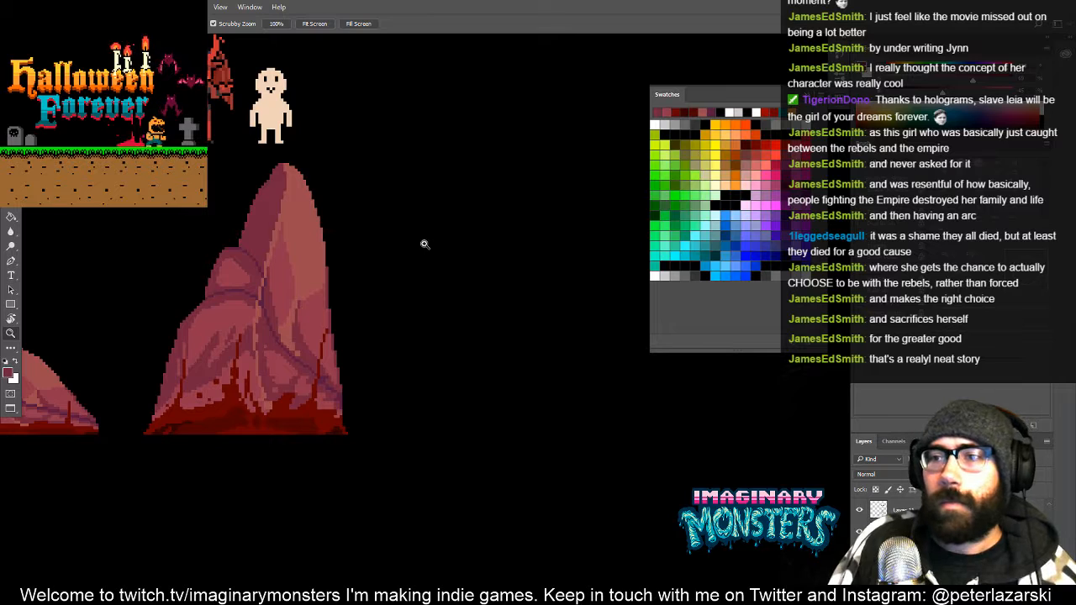
{"action": "left_click_drag", "start_coordinate": [288, 355], "coordinate": [302, 334]}
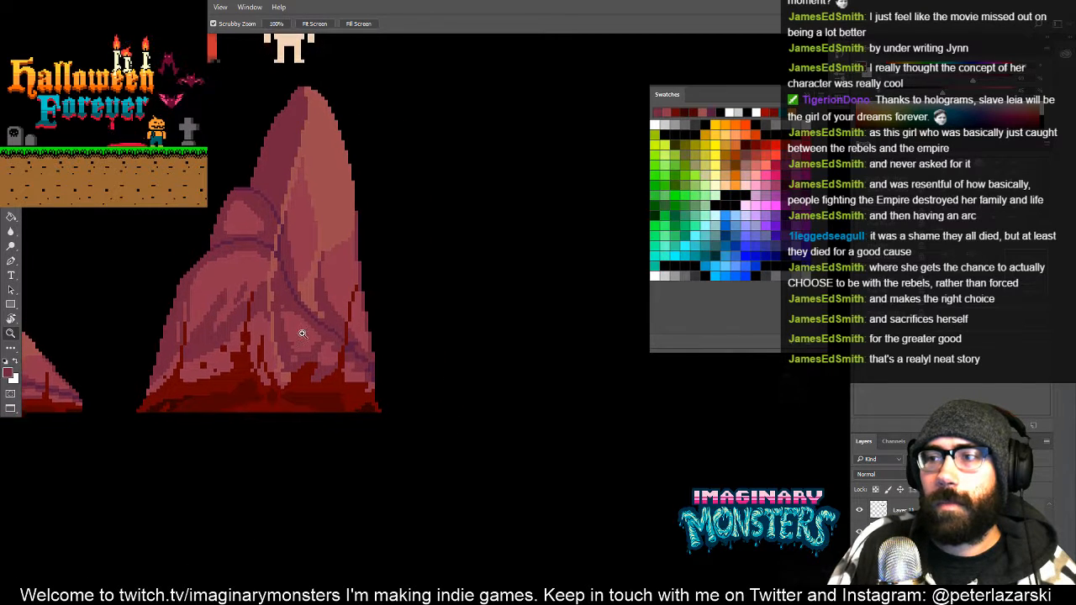
Reshape the small round shadow in the middle of the blood pool into a diagonal streak with sampled dark red
{"action": "left_click_drag", "start_coordinate": [384, 403], "coordinate": [463, 374]}
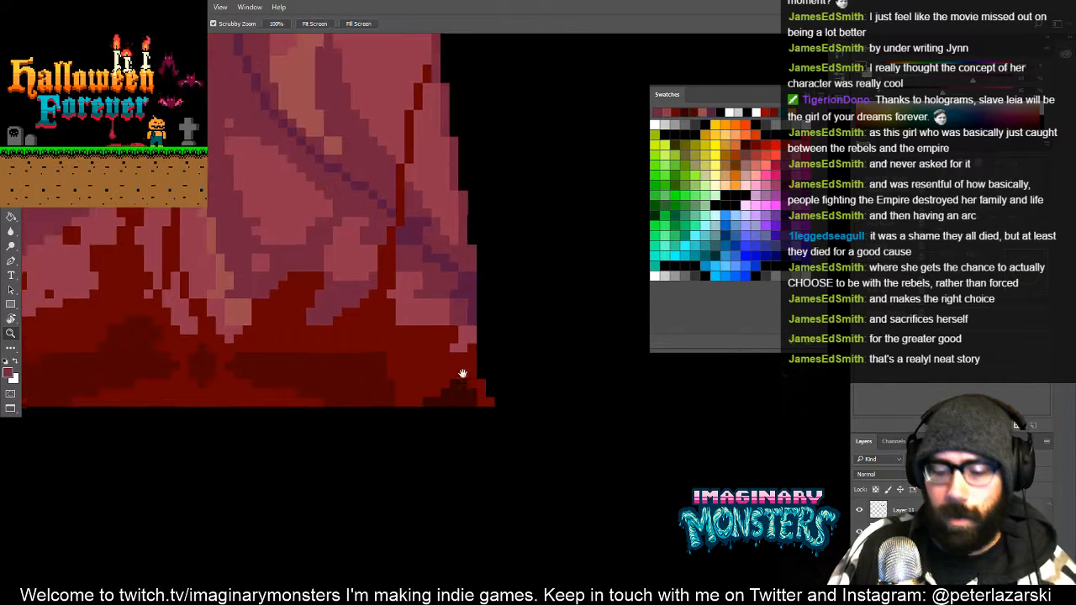
{"action": "key", "text": "b"}
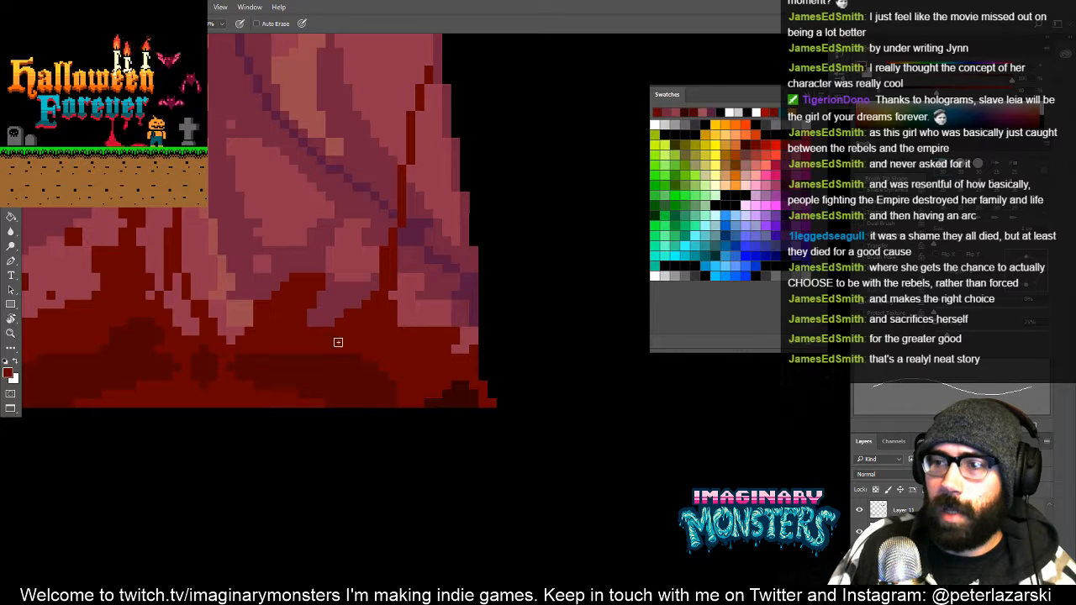
{"action": "scroll", "coordinate": [398, 372], "scroll_direction": "up", "scroll_amount": 2, "text": "alt"}
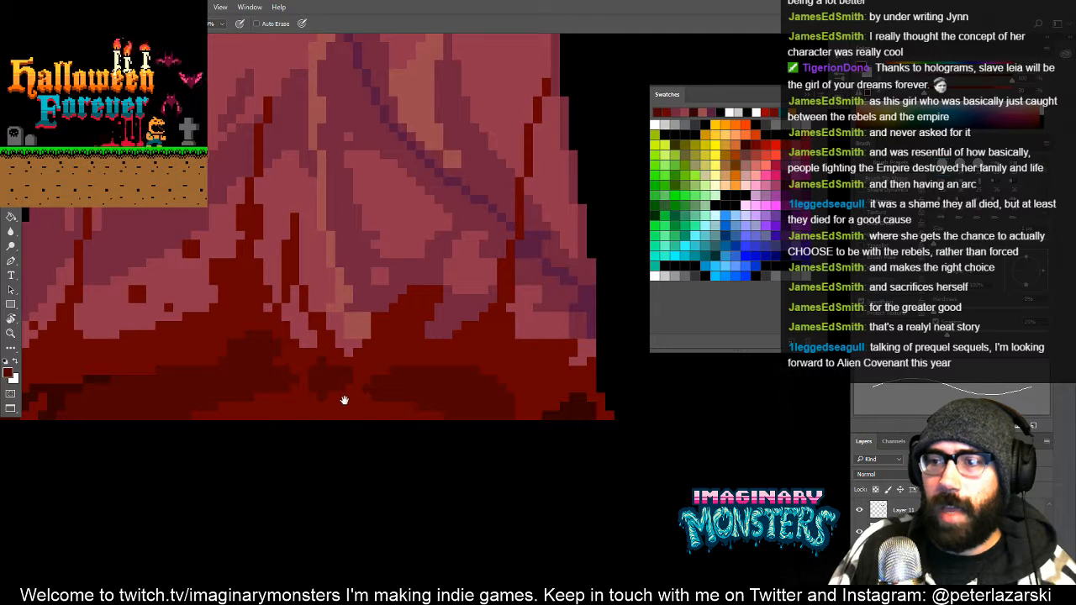
{"action": "left_click_drag", "start_coordinate": [337, 394], "coordinate": [311, 402]}
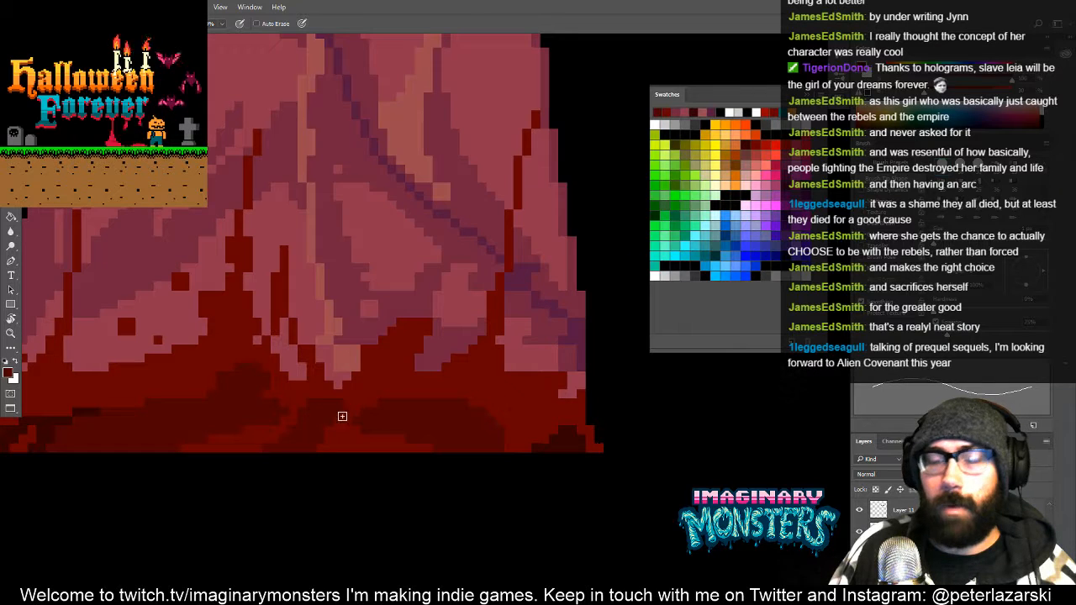
{"action": "left_click_drag", "start_coordinate": [342, 416], "coordinate": [325, 435]}
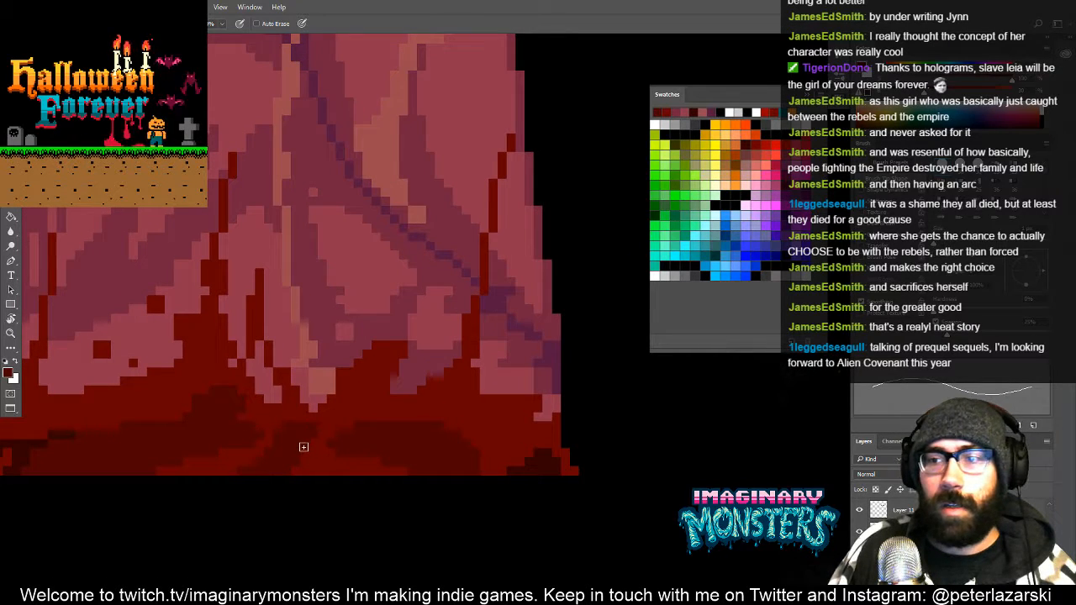
{"action": "left_click_drag", "start_coordinate": [362, 385], "coordinate": [322, 413]}
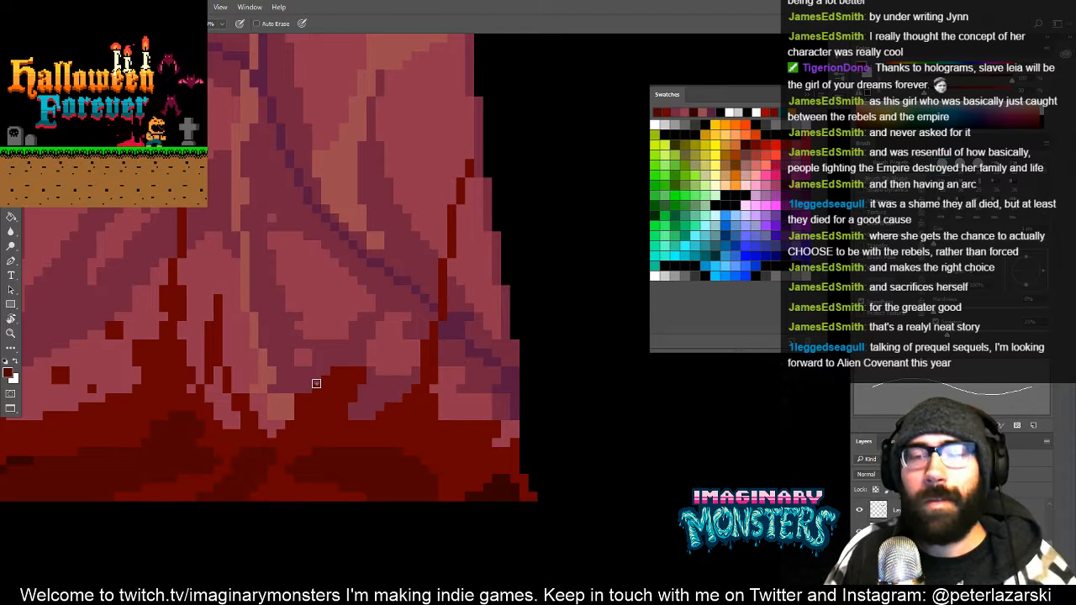
{"action": "left_click_drag", "start_coordinate": [295, 483], "coordinate": [295, 431]}
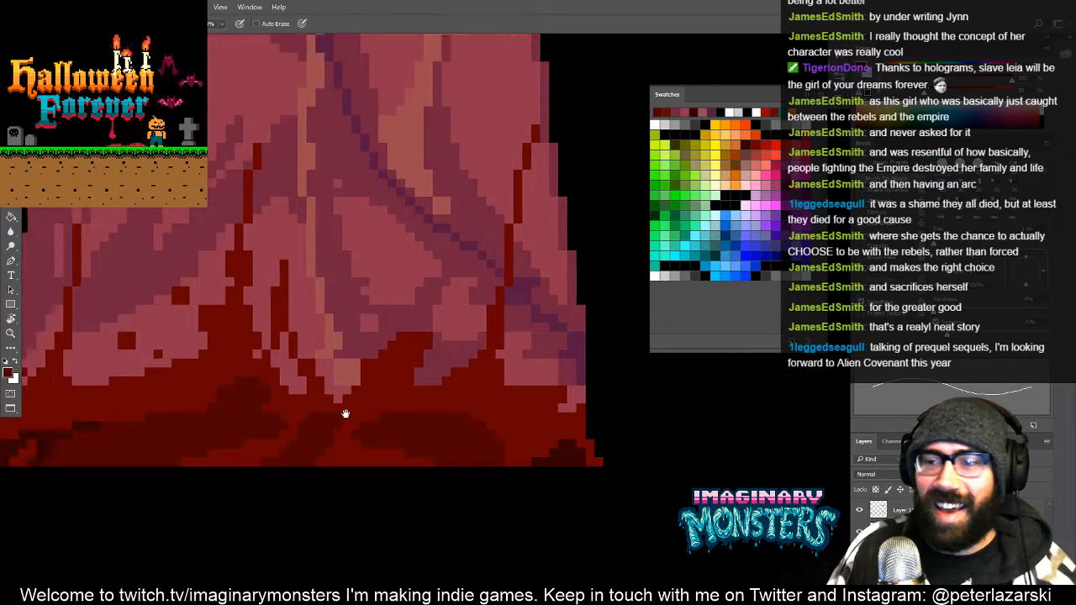
Paint a small dark red patch in the left part of the blood pool, above the thin dark streak
{"action": "key", "text": "z"}
{"action": "left_click", "coordinate": [371, 389], "text": "alt"}
{"action": "left_click", "coordinate": [372, 389], "text": "alt"}
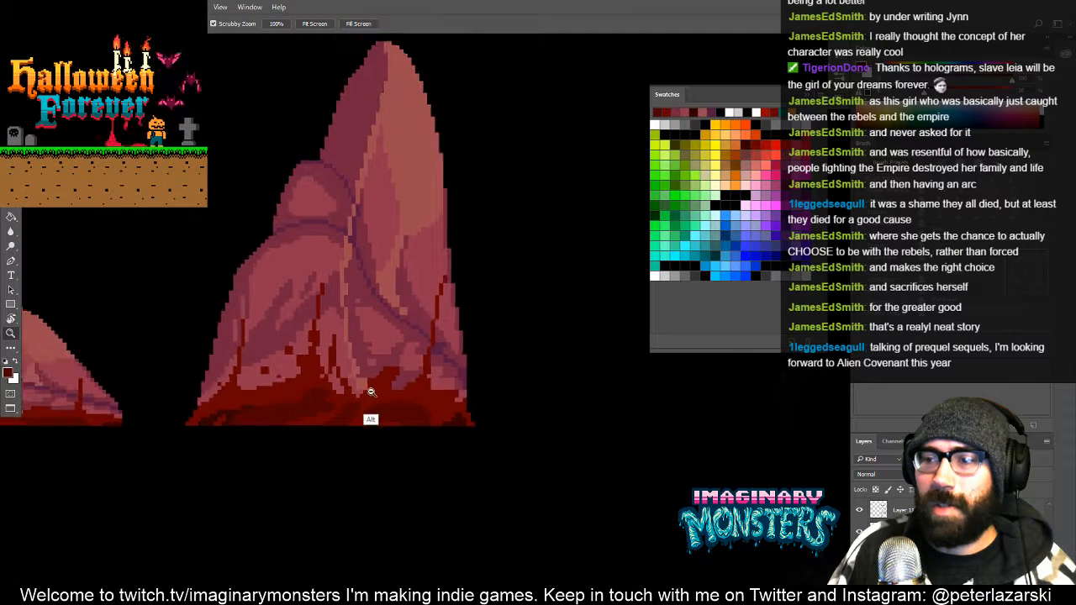
{"action": "left_click_drag", "start_coordinate": [372, 389], "coordinate": [481, 417]}
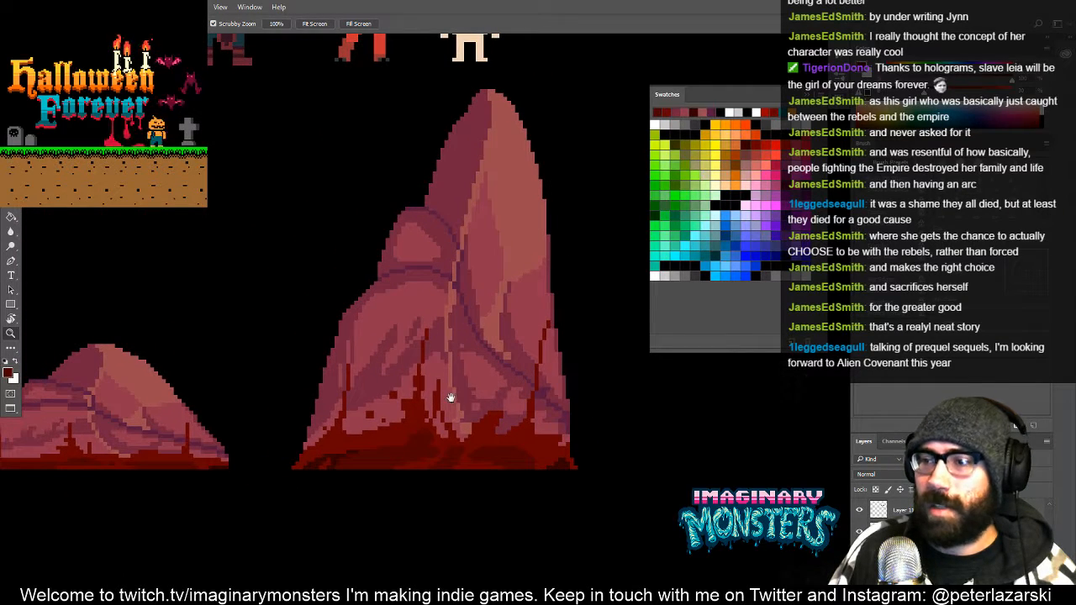
{"action": "key", "text": "b"}
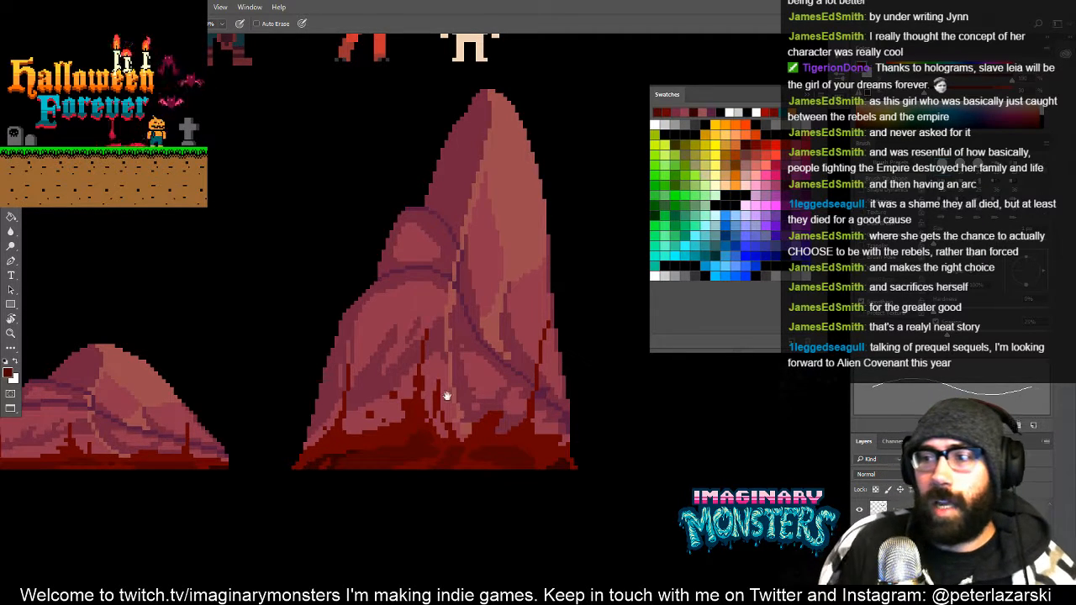
{"action": "mouse_move", "coordinate": [365, 448]}
{"action": "left_mouse_down"}
{"action": "mouse_move", "coordinate": [442, 425]}
{"action": "mouse_move", "coordinate": [374, 464]}
{"action": "left_mouse_up"}
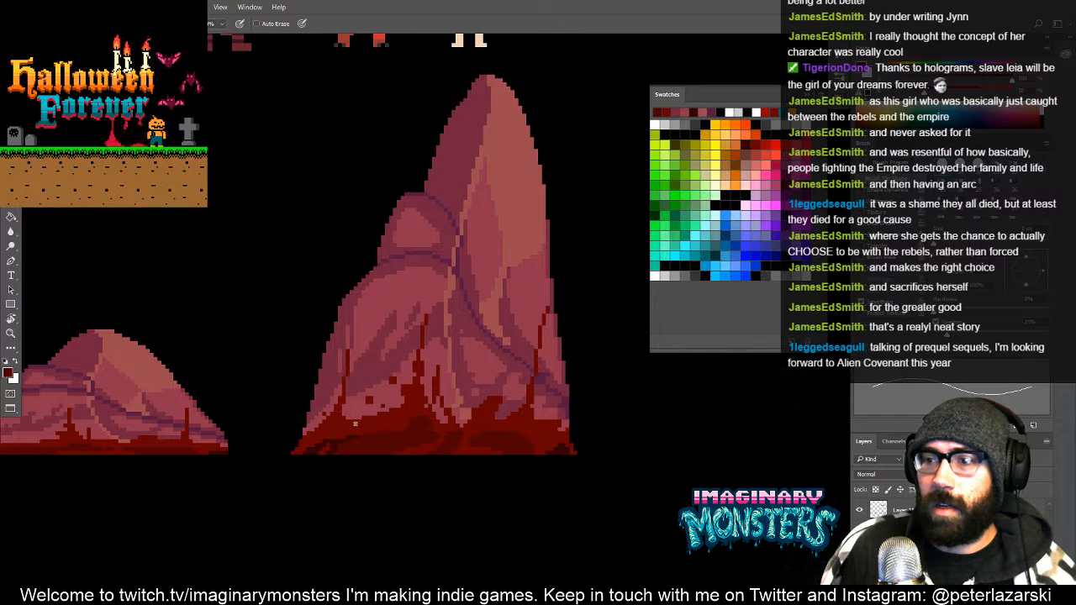
{"action": "scroll", "coordinate": [337, 437], "scroll_direction": "up", "scroll_amount": 5, "text": "alt"}
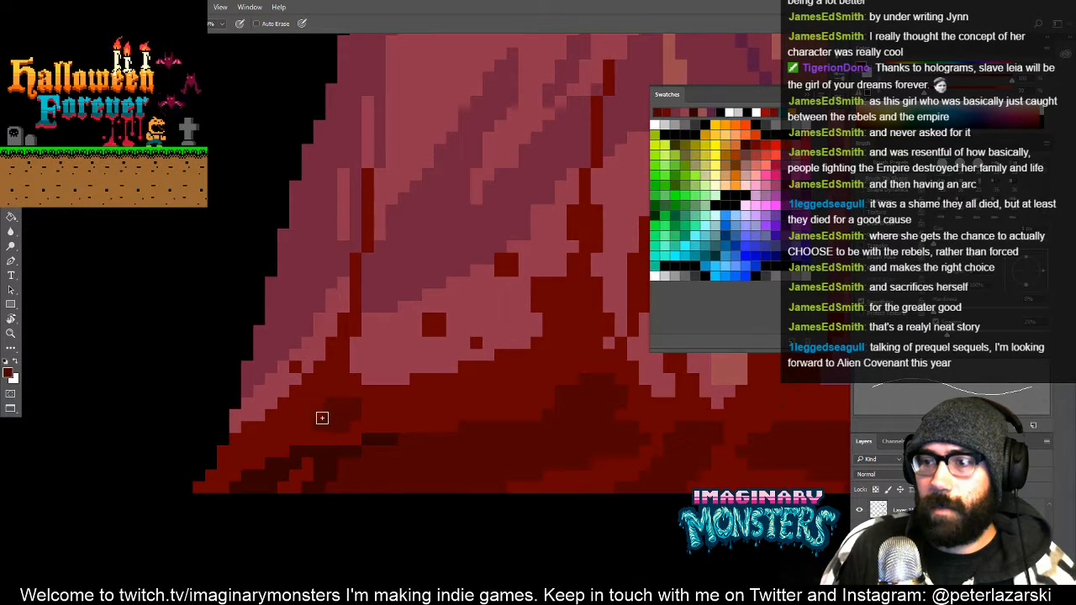
{"action": "left_click_drag", "start_coordinate": [422, 411], "coordinate": [385, 375]}
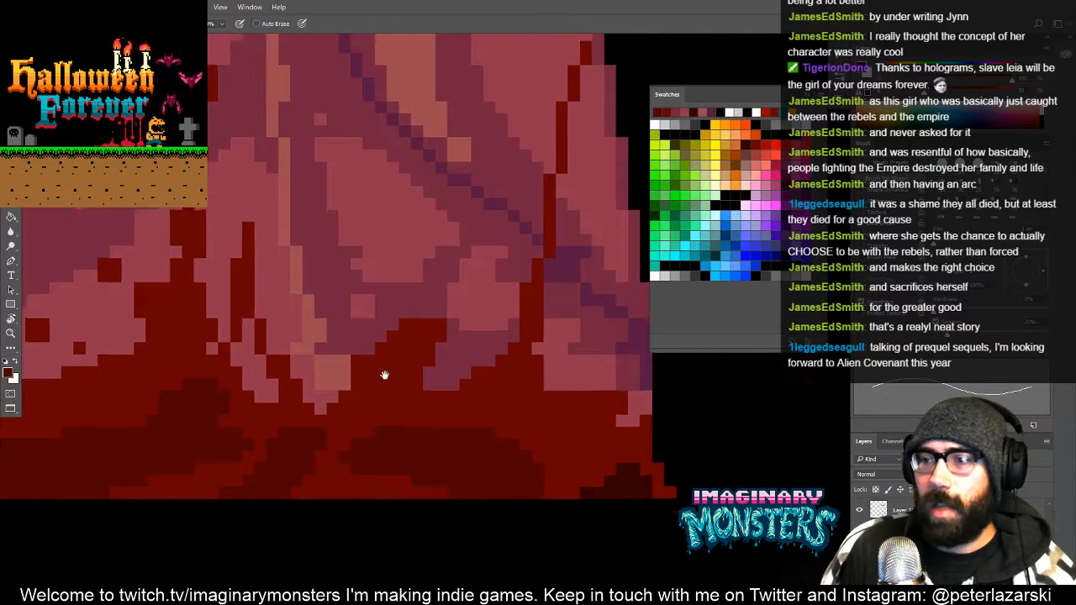
Carve the square tan block at the foot of the central ridge into a tapered tip with sampled mauve and pink
{"action": "scroll", "coordinate": [442, 435], "scroll_direction": "down", "scroll_amount": 5, "text": "alt"}
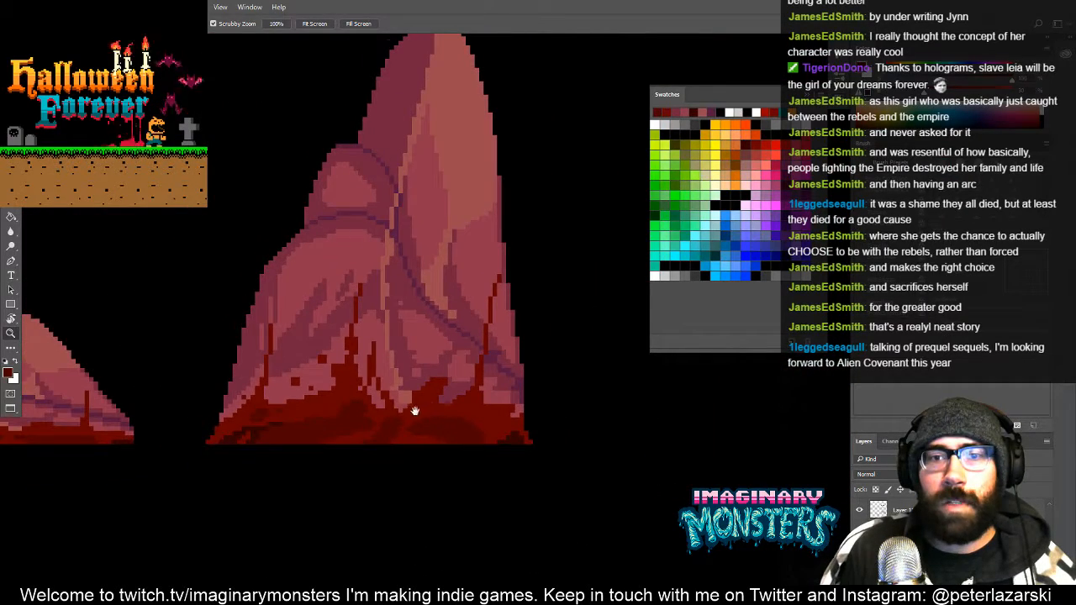
{"action": "mouse_move", "coordinate": [414, 411]}
{"action": "left_mouse_down"}
{"action": "mouse_move", "coordinate": [361, 424]}
{"action": "mouse_move", "coordinate": [405, 380]}
{"action": "left_mouse_up"}
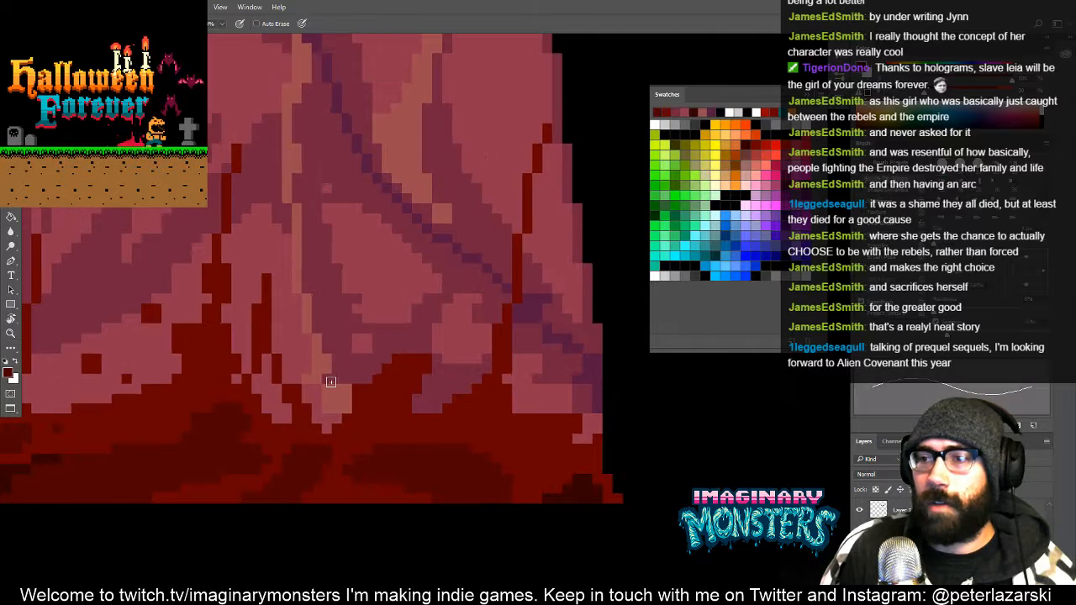
{"action": "left_click", "coordinate": [349, 384], "text": "alt"}
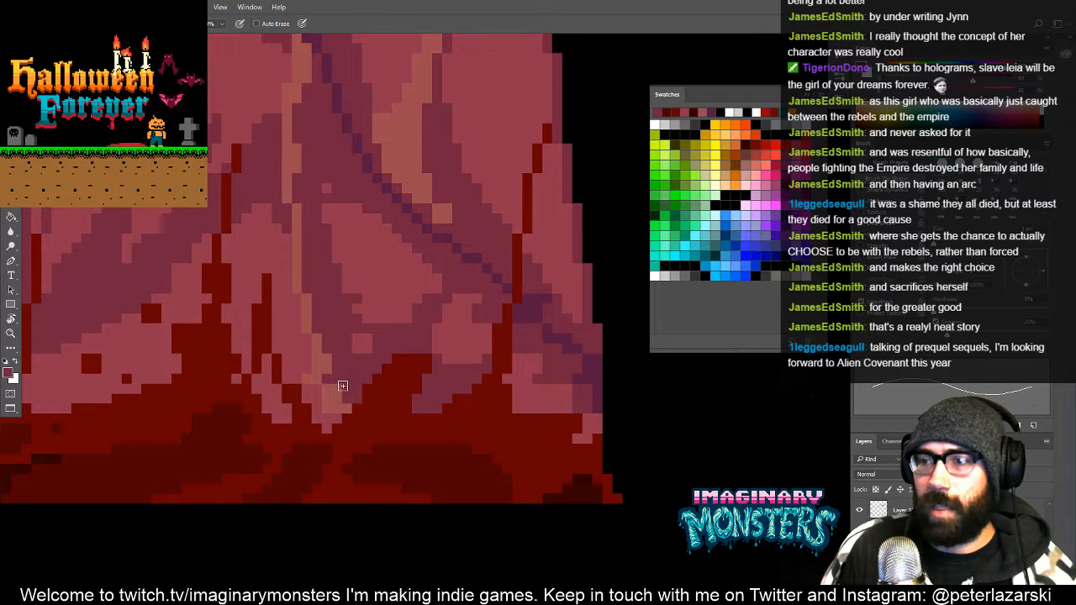
{"action": "left_click", "coordinate": [324, 427], "text": "alt"}
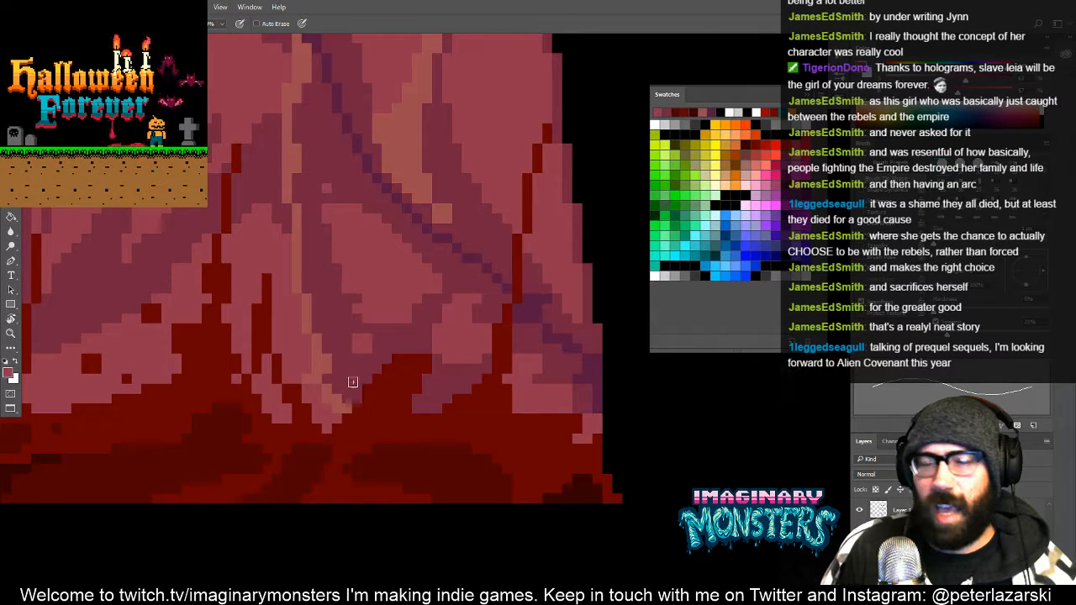
{"action": "left_click_drag", "start_coordinate": [378, 413], "coordinate": [404, 426]}
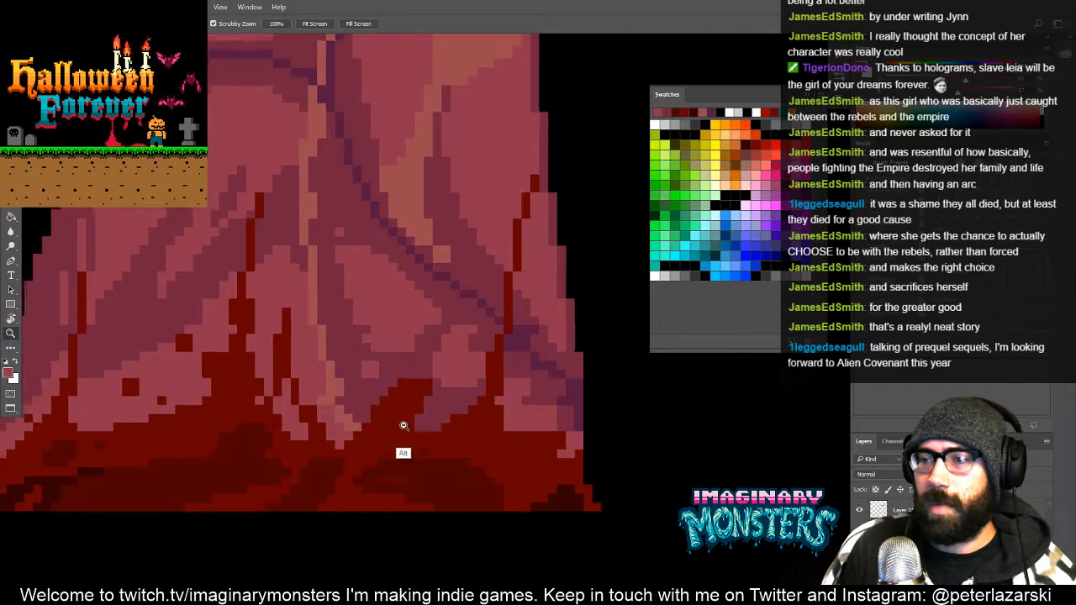
{"action": "left_click", "coordinate": [403, 426], "text": "alt"}
{"action": "left_click", "coordinate": [403, 426], "text": "alt"}
{"action": "left_click", "coordinate": [404, 424], "text": "alt"}
Taper the blunt lower end of the right face's tan highlight along the purple crease with tan pixels
{"action": "left_click_drag", "start_coordinate": [411, 385], "coordinate": [445, 431]}
{"action": "mouse_move", "coordinate": [295, 438]}
{"action": "left_mouse_down"}
{"action": "mouse_move", "coordinate": [500, 407]}
{"action": "mouse_move", "coordinate": [276, 430]}
{"action": "left_mouse_up"}
{"action": "left_click_drag", "start_coordinate": [433, 405], "coordinate": [399, 407]}
{"action": "left_click_drag", "start_coordinate": [406, 370], "coordinate": [429, 363]}
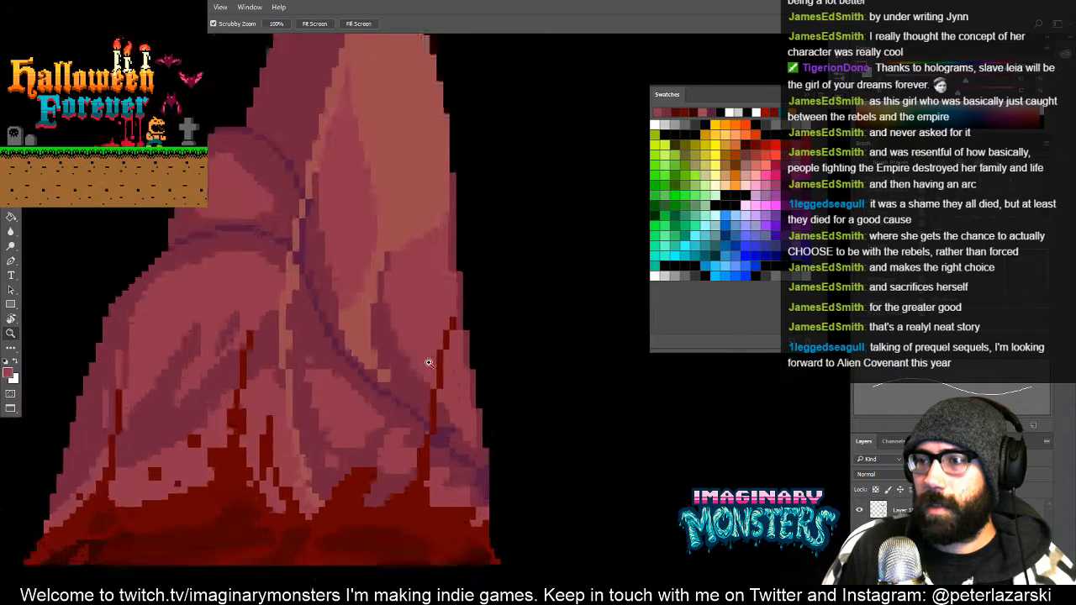
{"action": "left_click", "coordinate": [428, 363]}
{"action": "key", "text": "b"}
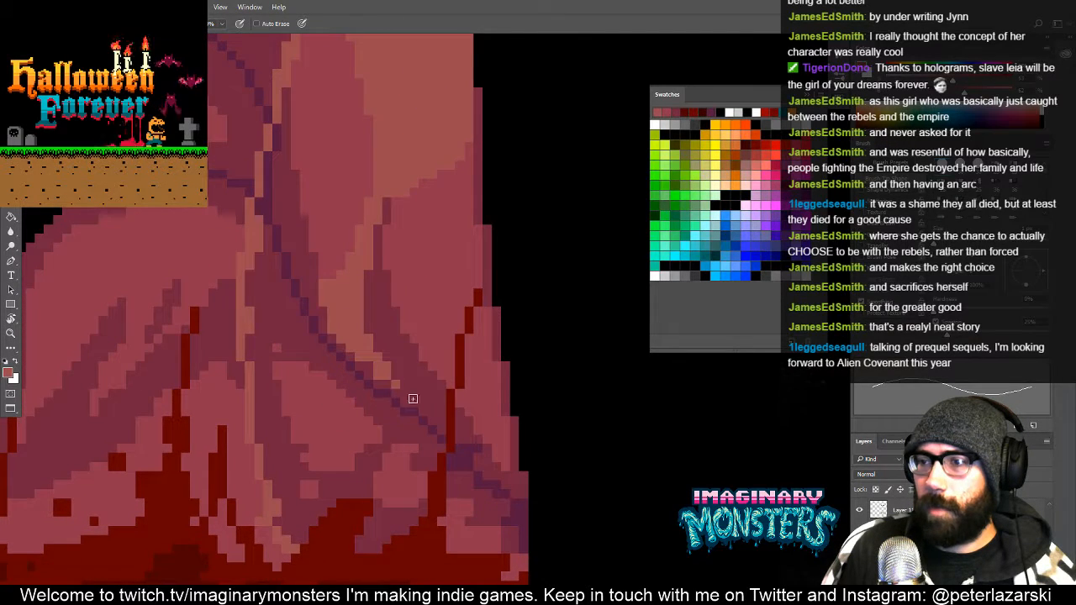
{"action": "left_click", "coordinate": [422, 412]}
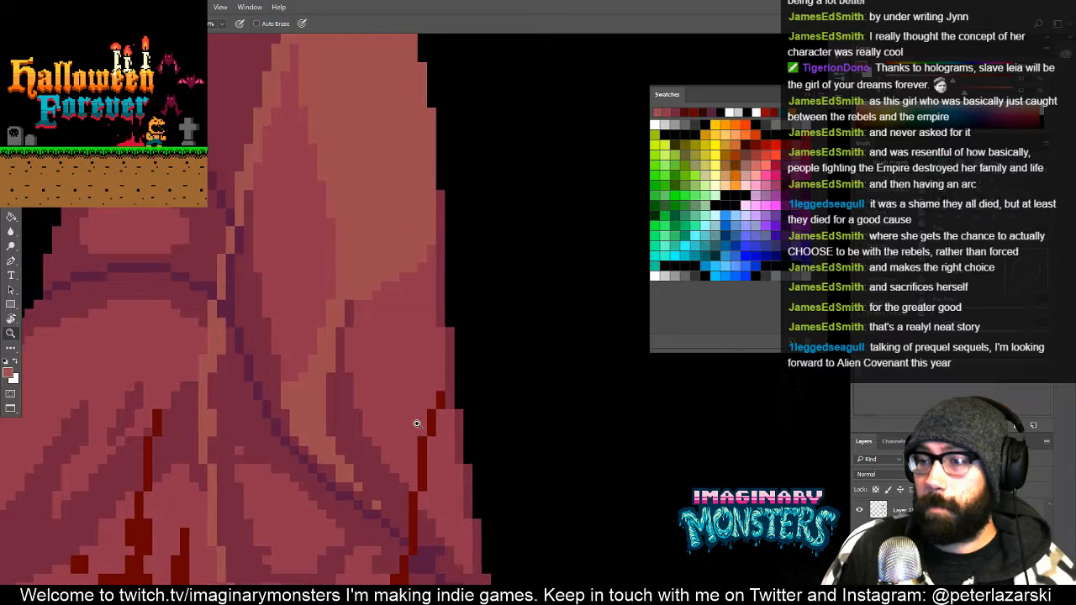
Examine the tall rock's shading and silhouette up close and alongside the surrounding characters and scenery
{"action": "left_click_drag", "start_coordinate": [417, 424], "coordinate": [334, 421]}
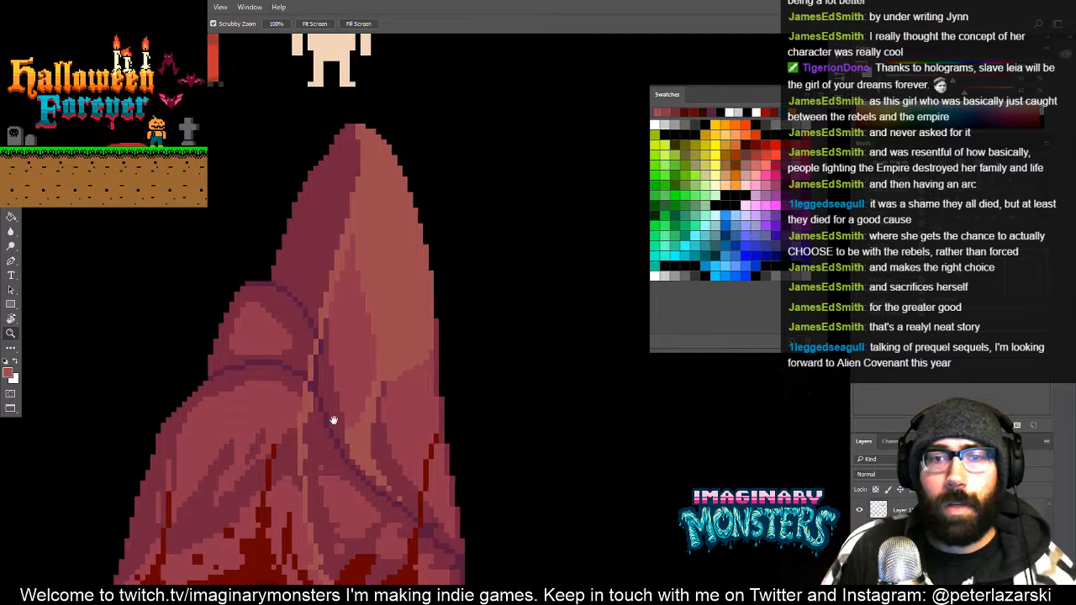
{"action": "key", "text": "b"}
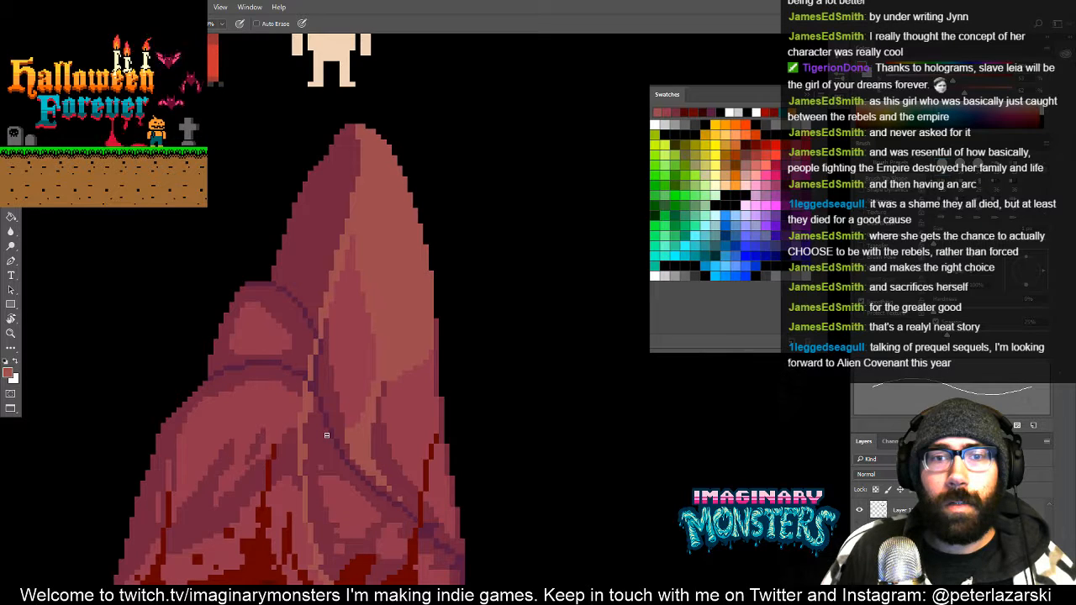
{"action": "mouse_move", "coordinate": [403, 445]}
{"action": "left_mouse_down"}
{"action": "mouse_move", "coordinate": [343, 404]}
{"action": "mouse_move", "coordinate": [319, 401]}
{"action": "mouse_move", "coordinate": [318, 411]}
{"action": "left_mouse_up"}
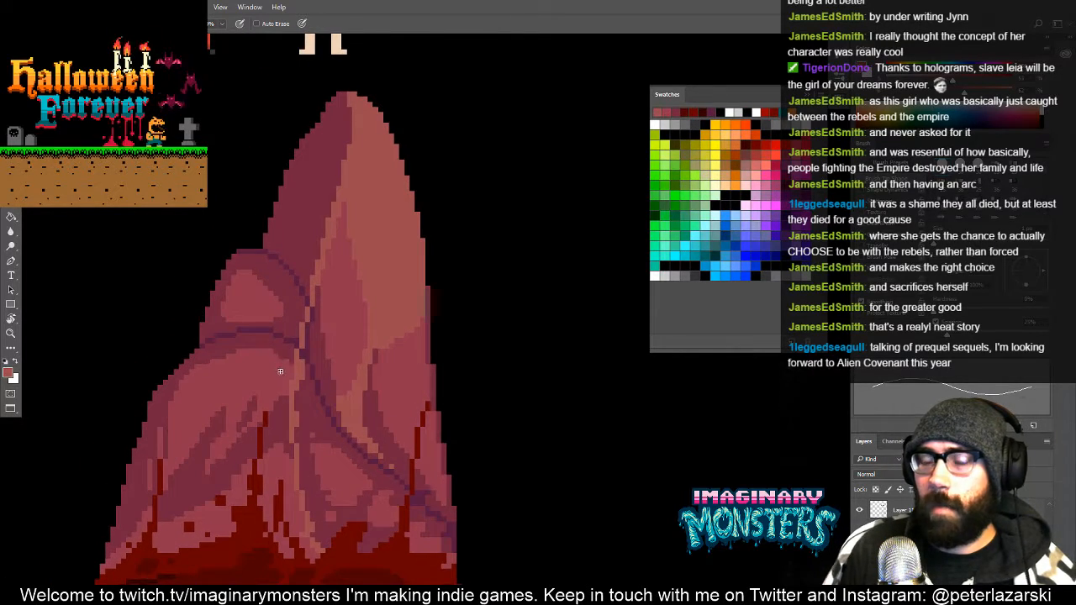
{"action": "left_click_drag", "start_coordinate": [361, 373], "coordinate": [295, 361]}
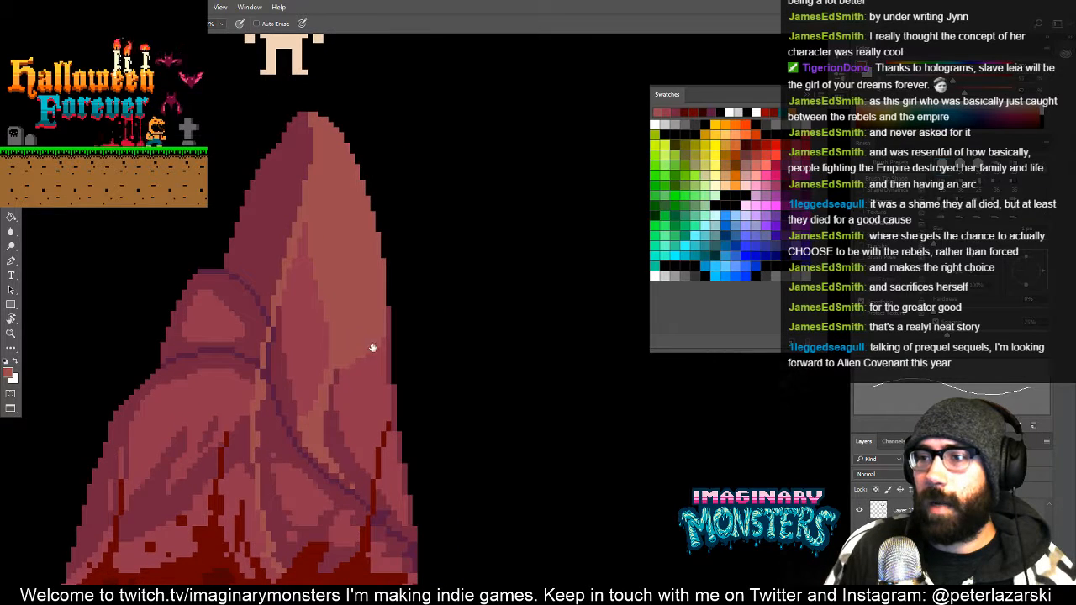
{"action": "left_click_drag", "start_coordinate": [373, 348], "coordinate": [382, 411]}
{"action": "left_click_drag", "start_coordinate": [320, 361], "coordinate": [345, 361]}
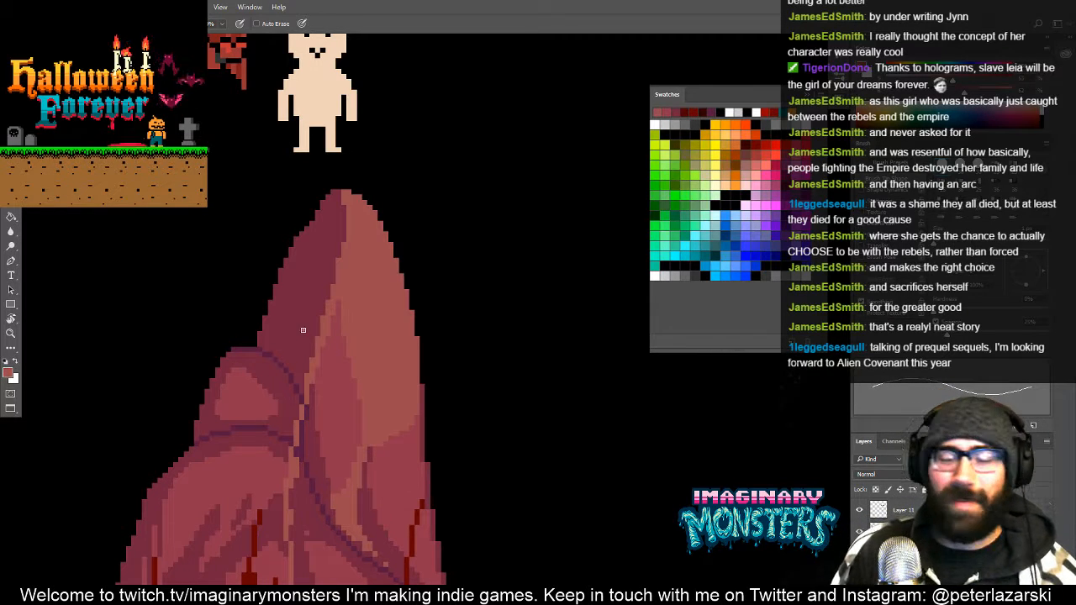
{"action": "left_click_drag", "start_coordinate": [352, 428], "coordinate": [360, 400]}
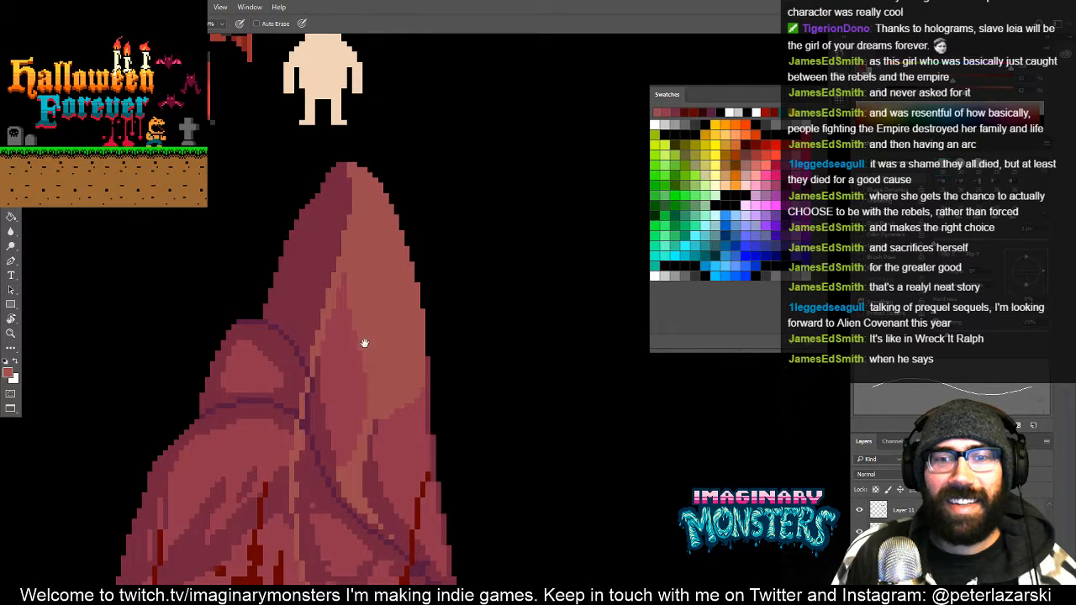
{"action": "left_click_drag", "start_coordinate": [364, 343], "coordinate": [392, 283]}
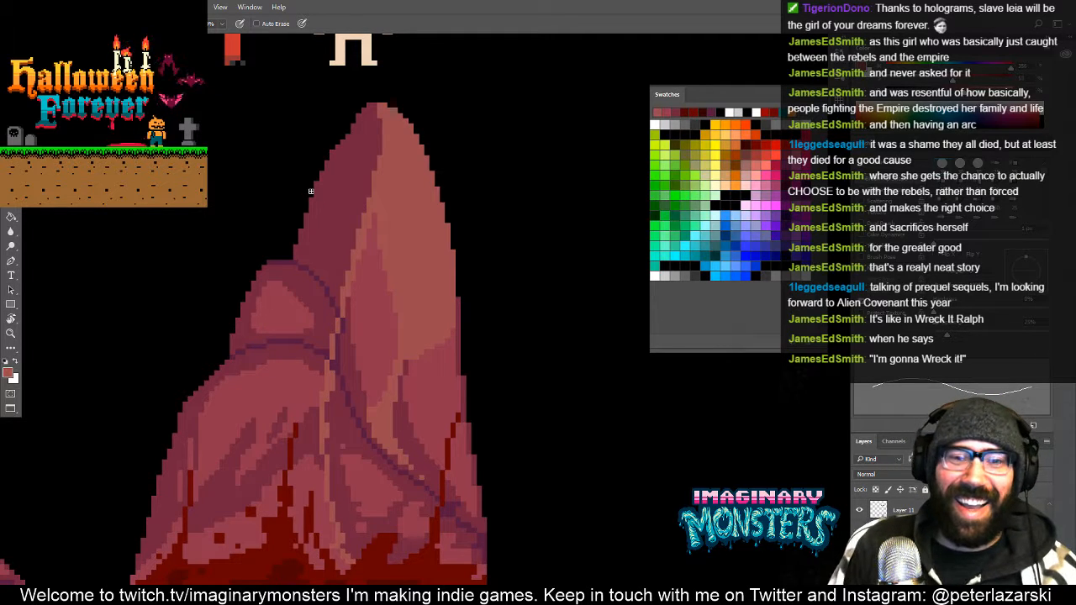
{"action": "left_click_drag", "start_coordinate": [192, 312], "coordinate": [377, 348]}
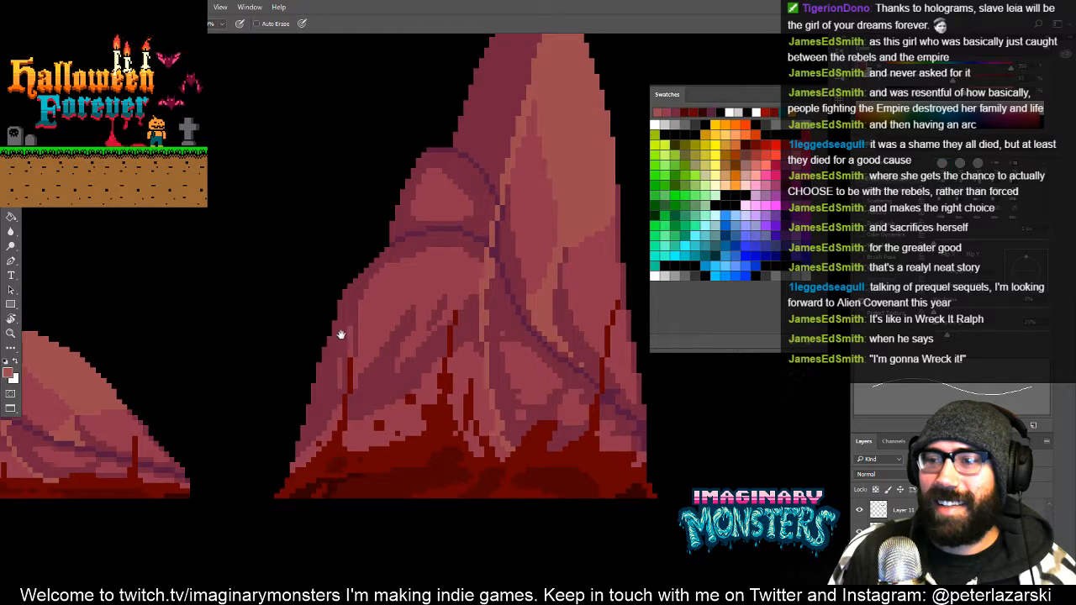
{"action": "left_click_drag", "start_coordinate": [387, 310], "coordinate": [389, 316]}
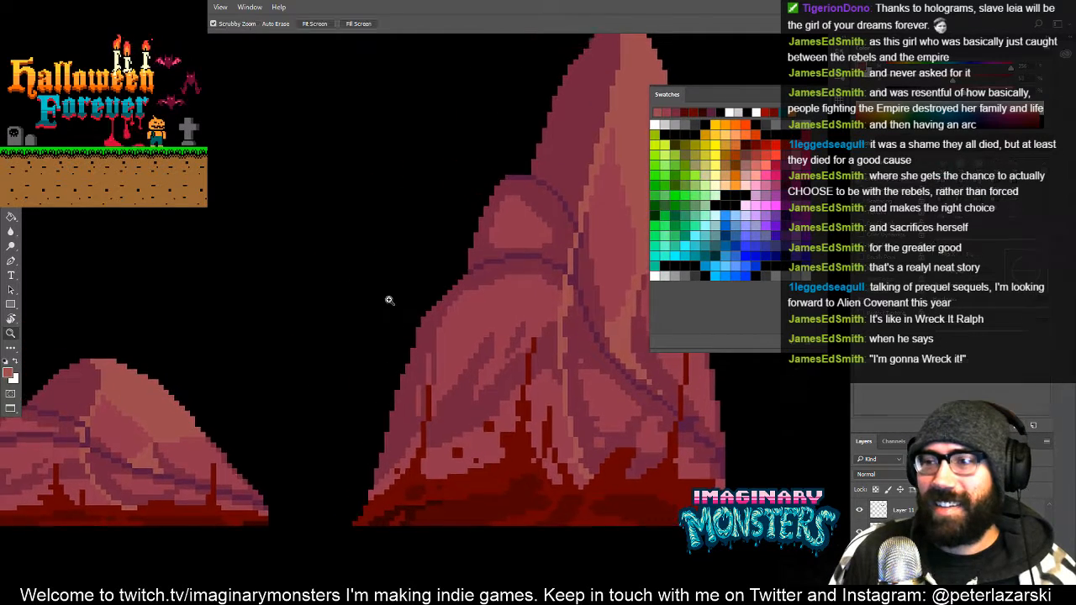
{"action": "left_click", "coordinate": [395, 293], "text": "alt"}
{"action": "left_click", "coordinate": [395, 294], "text": "alt"}
{"action": "left_click", "coordinate": [393, 290], "text": "alt"}
{"action": "left_click", "coordinate": [374, 264], "text": "alt"}
{"action": "left_click", "coordinate": [374, 265], "text": "alt"}
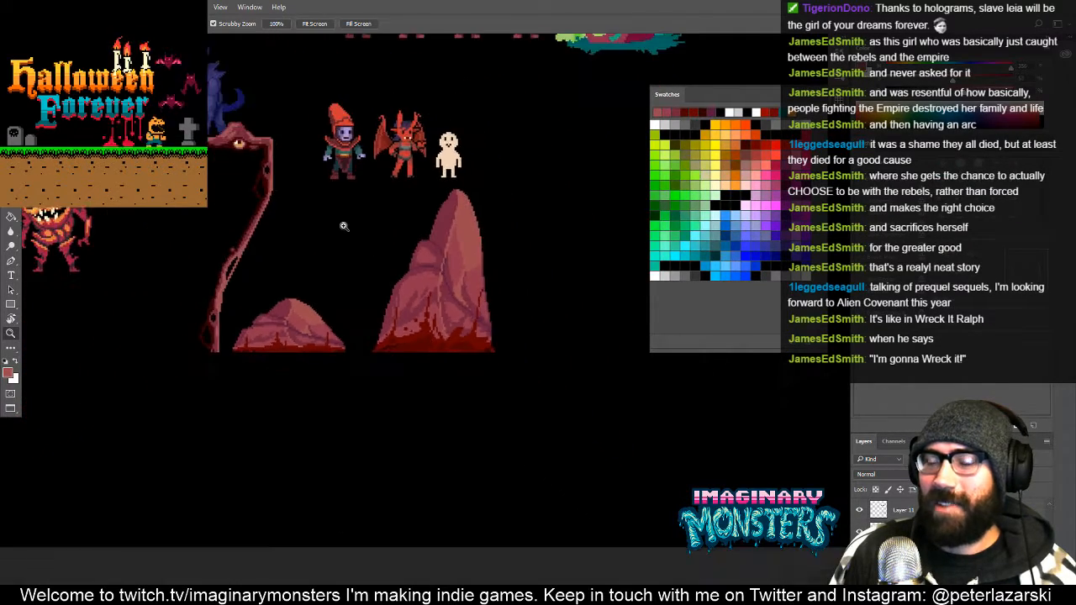
{"action": "left_click_drag", "start_coordinate": [344, 223], "coordinate": [444, 425]}
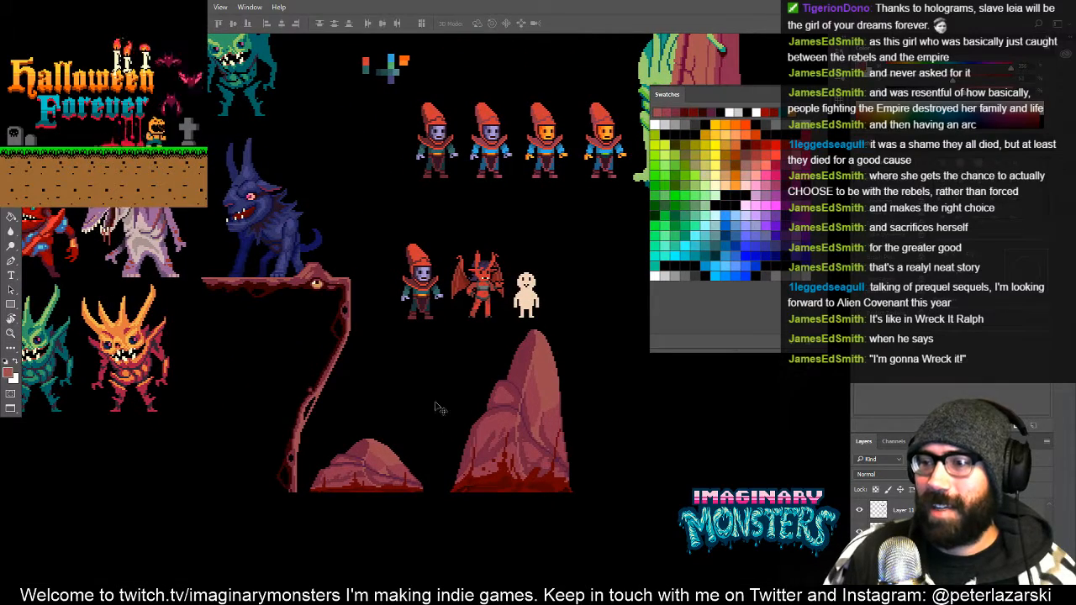
{"action": "left_click_drag", "start_coordinate": [436, 480], "coordinate": [405, 470]}
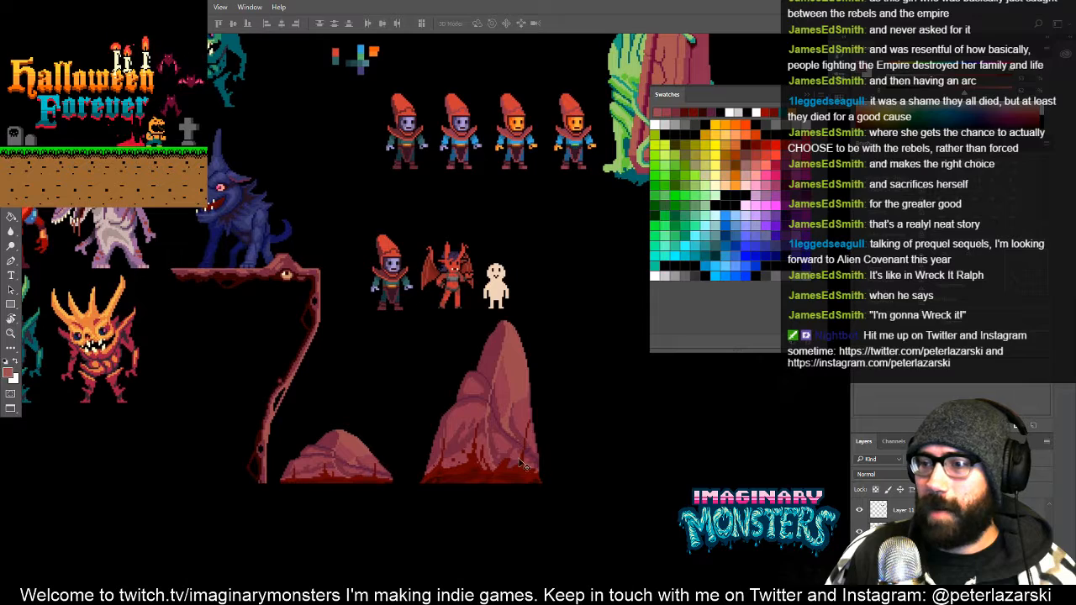
Duplicate the tall rock beside the original on the side away from the small rock
{"action": "left_click_drag", "start_coordinate": [519, 462], "coordinate": [323, 302]}
{"action": "key", "text": "ctrl+z"}
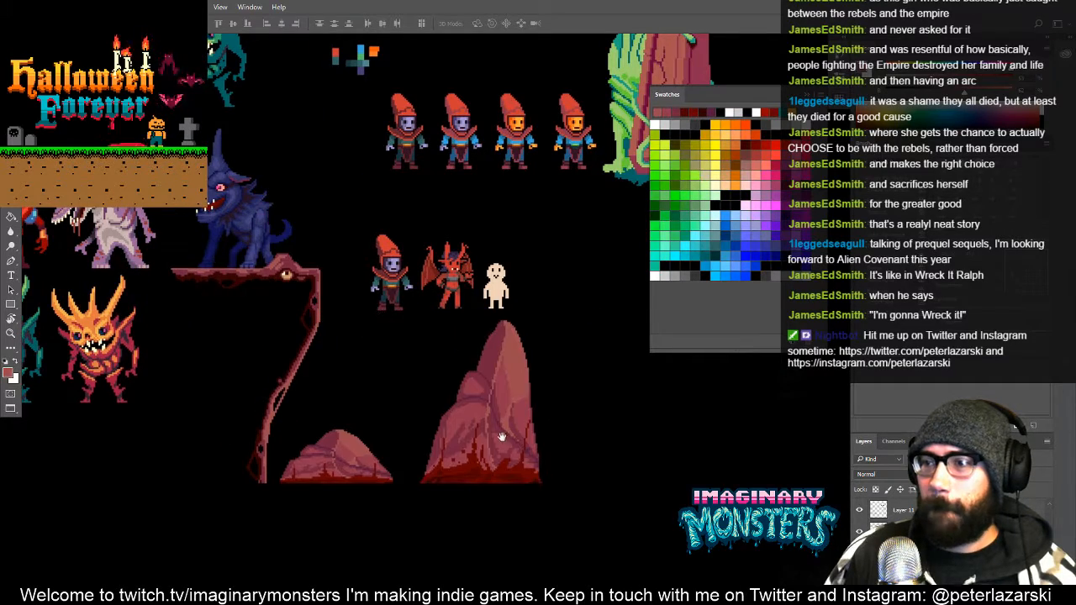
{"action": "left_click_drag", "start_coordinate": [501, 437], "coordinate": [379, 358]}
{"action": "key", "text": "m"}
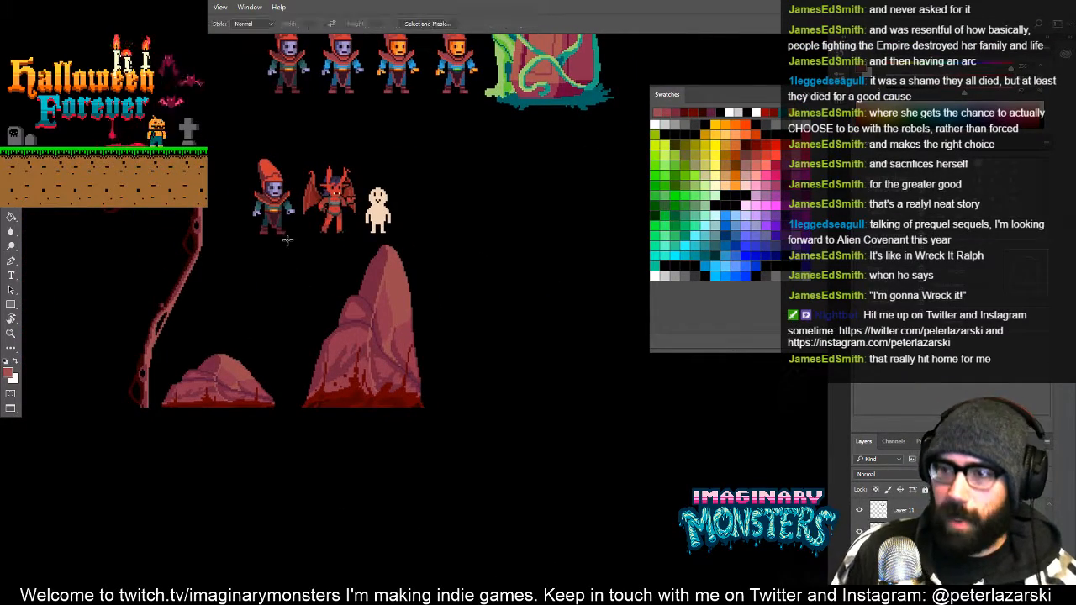
{"action": "left_click_drag", "start_coordinate": [290, 220], "coordinate": [544, 491]}
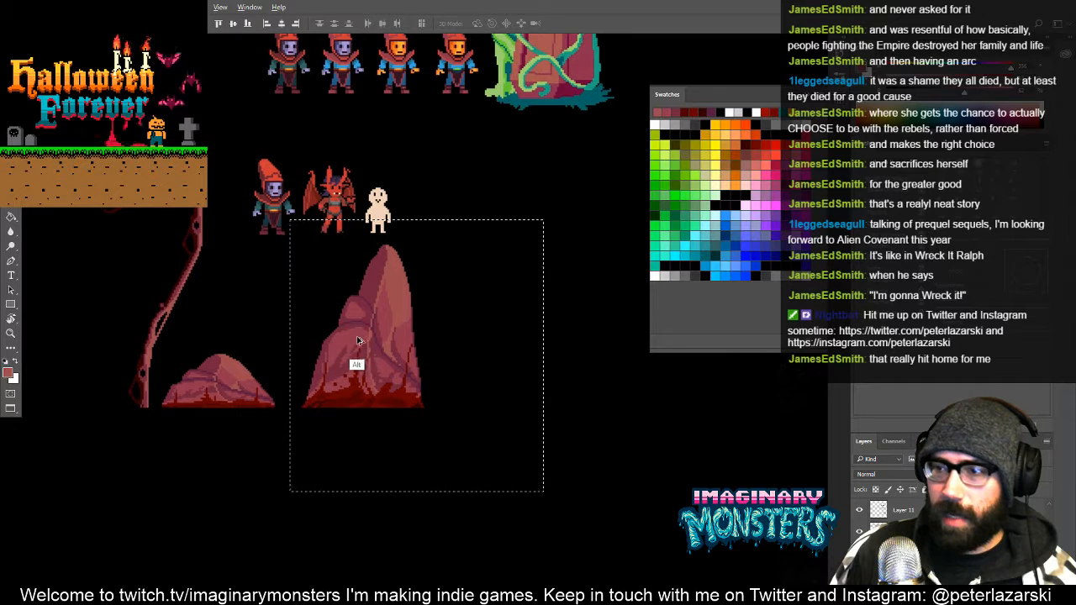
{"action": "left_click_drag", "start_coordinate": [357, 343], "coordinate": [517, 345], "text": "ctrl+alt"}
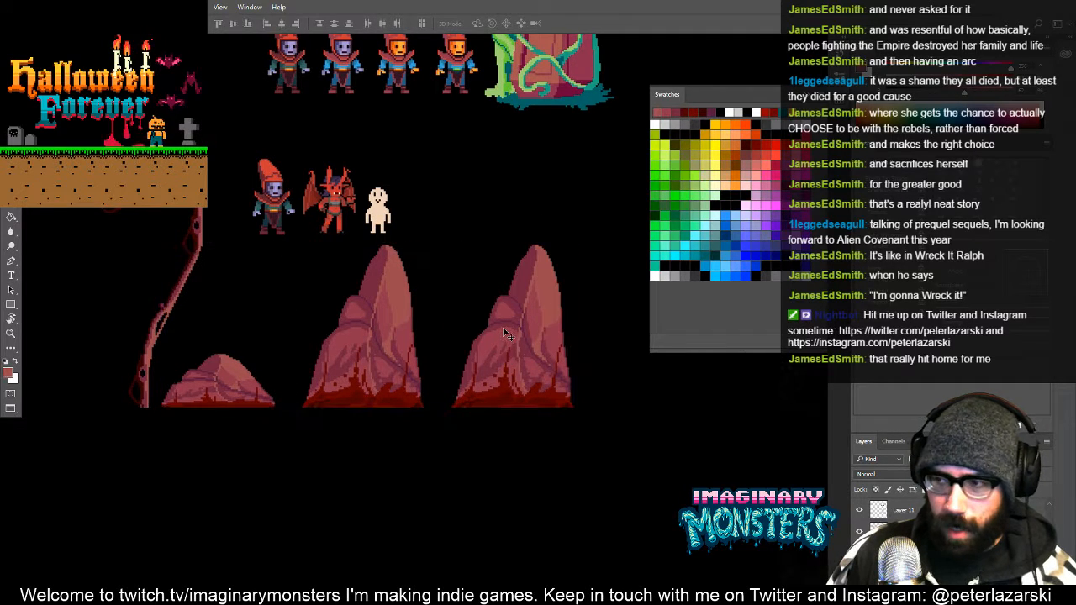
{"action": "key", "text": "ctrl+z"}
Paint over the duplicated rock's lit face with flat tan using an enlarged brush, covering the crease details
{"action": "key", "text": "b"}
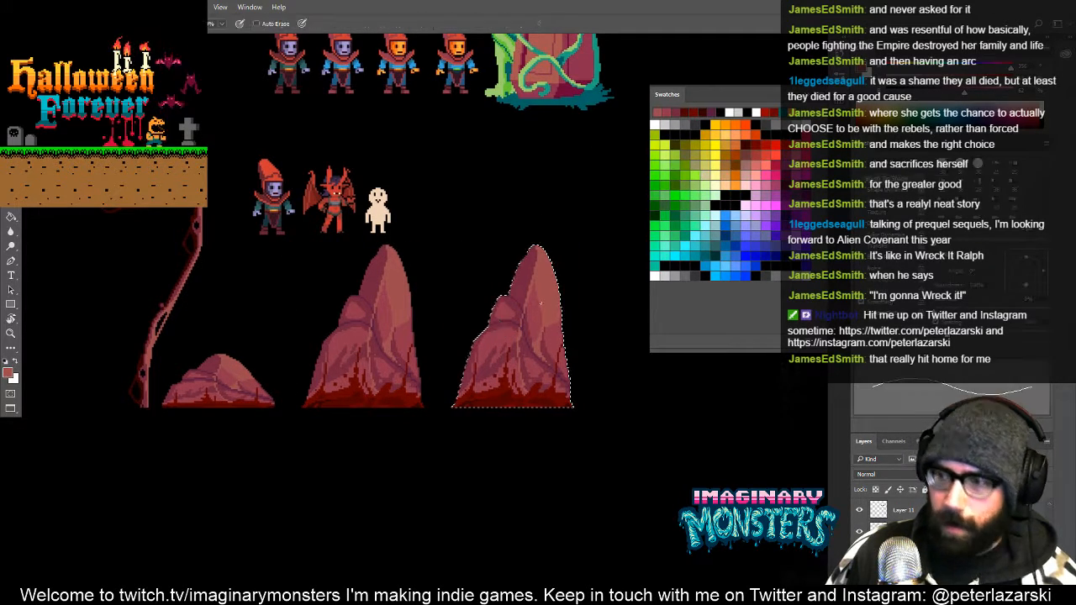
{"action": "key", "text": "ctrl+d"}
{"action": "scroll", "coordinate": [512, 294], "scroll_direction": "up", "scroll_amount": 2, "text": "alt"}
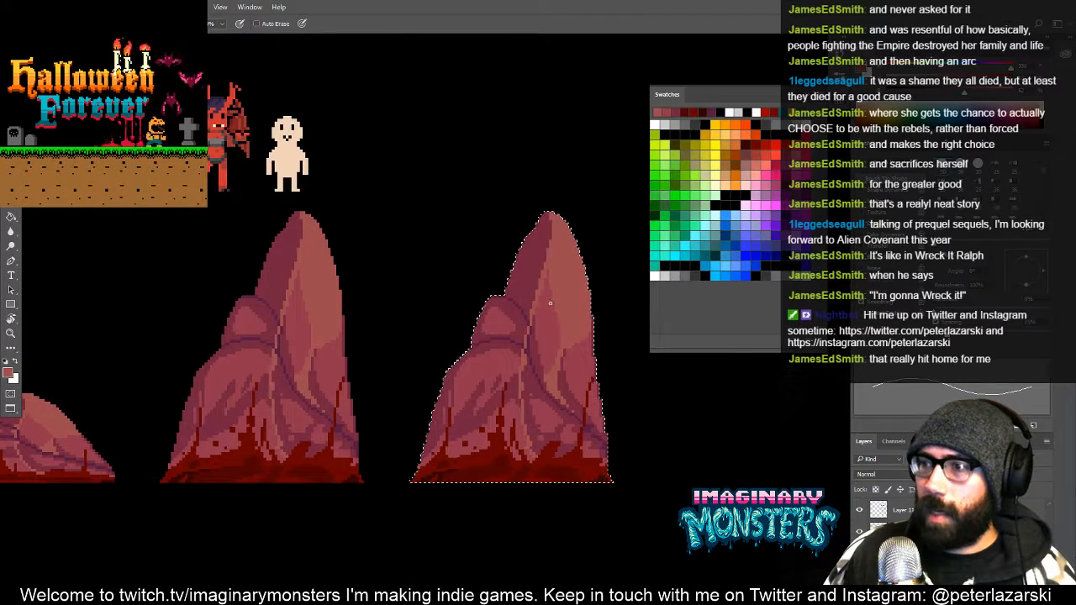
{"action": "key", "text": "bracketright"}
{"action": "key", "text": "bracketright"}
{"action": "key", "text": "bracketright"}
{"action": "key", "text": "bracketright"}
{"action": "key", "text": "bracketright"}
{"action": "key", "text": "bracketright"}
{"action": "key", "text": "bracketright"}
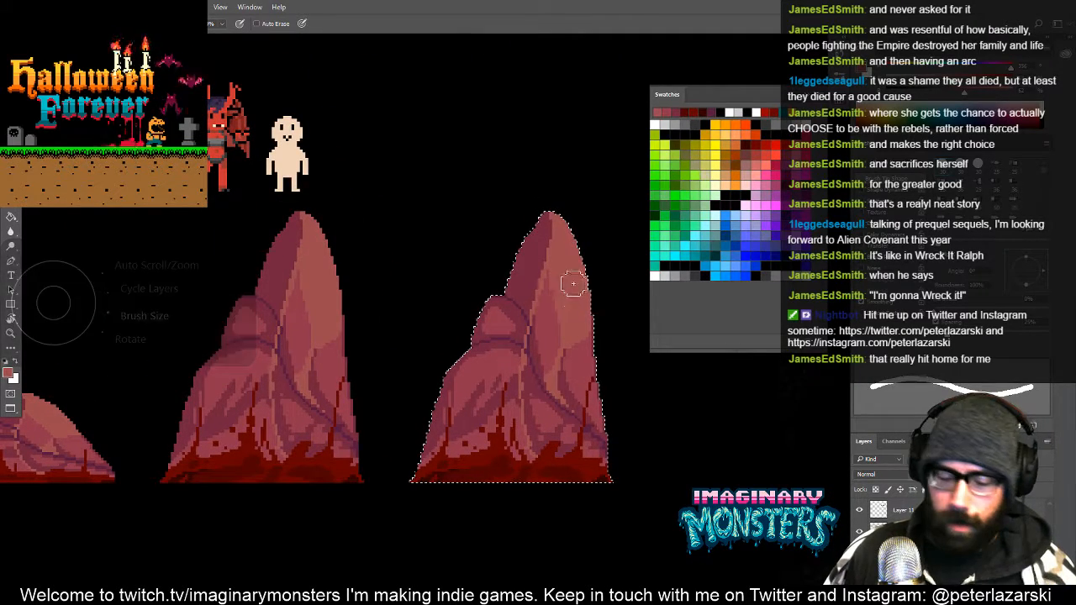
{"action": "mouse_move", "coordinate": [544, 345]}
{"action": "left_mouse_down"}
{"action": "mouse_move", "coordinate": [542, 441]}
{"action": "mouse_move", "coordinate": [574, 433]}
{"action": "mouse_move", "coordinate": [571, 359]}
{"action": "mouse_move", "coordinate": [593, 386]}
{"action": "mouse_move", "coordinate": [503, 369]}
{"action": "left_mouse_up"}
{"action": "key", "text": "ctrl+d"}
Draw a thick tan arrow pointing at the flat-shaded rock copy
{"action": "left_click", "coordinate": [530, 375], "text": "alt"}
{"action": "left_click", "coordinate": [531, 376], "text": "alt"}
{"action": "left_click", "coordinate": [533, 376], "text": "alt"}
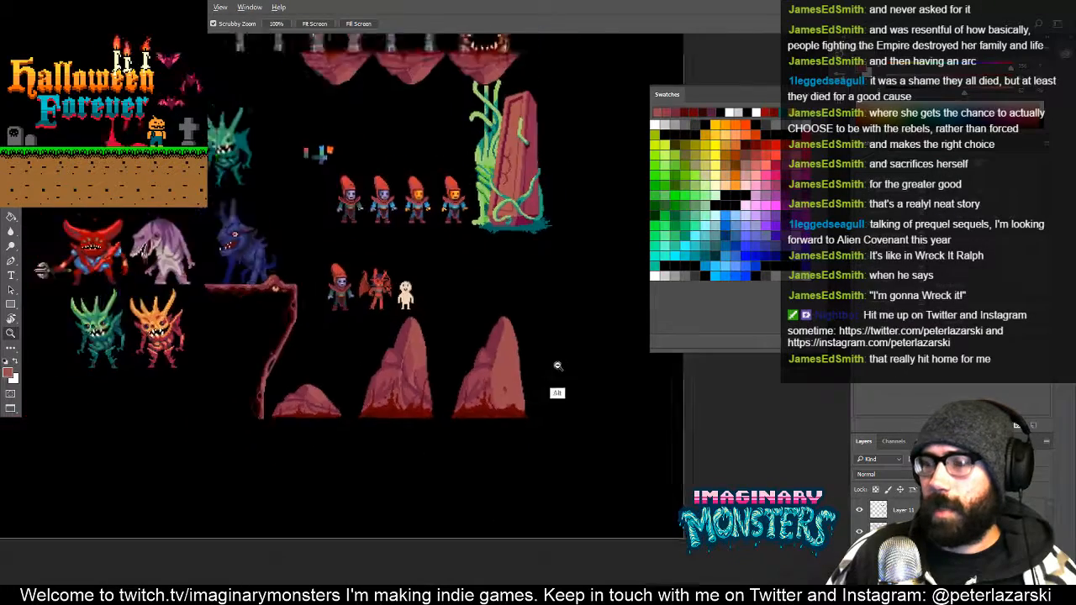
{"action": "left_click", "coordinate": [555, 369], "text": "alt"}
{"action": "left_click_drag", "start_coordinate": [593, 387], "coordinate": [534, 406]}
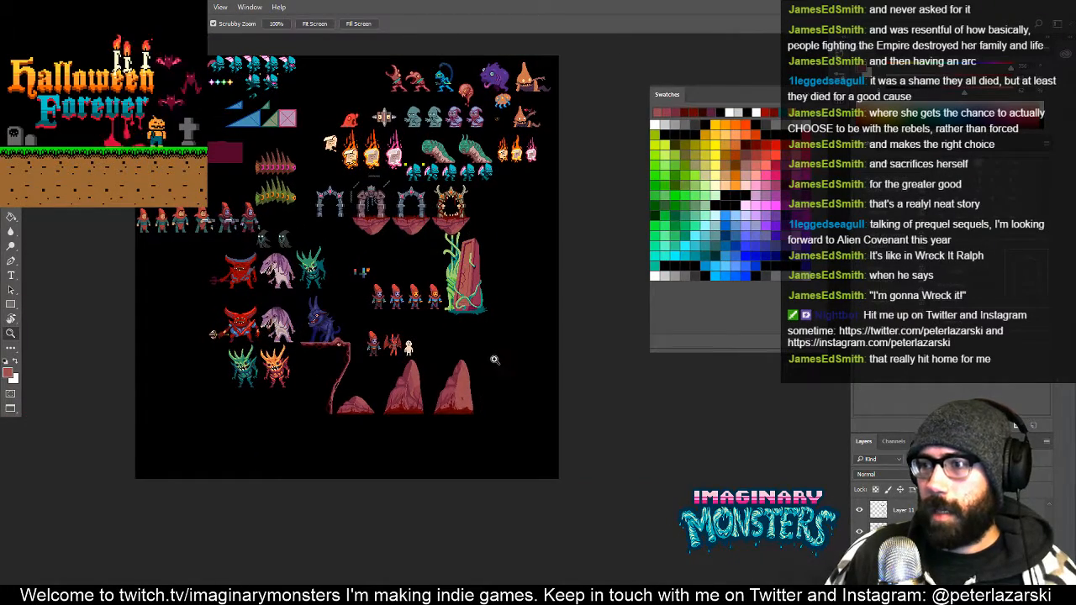
{"action": "left_click_drag", "start_coordinate": [503, 350], "coordinate": [481, 375]}
{"action": "mouse_move", "coordinate": [480, 375]}
{"action": "left_mouse_down"}
{"action": "mouse_move", "coordinate": [482, 358]}
{"action": "mouse_move", "coordinate": [510, 377]}
{"action": "left_mouse_up"}
Compare the detailed rock with the flat-shaded copy, and both with the neighbouring characters, monsters and cliff ledge
{"action": "key", "text": "z"}
{"action": "left_click", "coordinate": [491, 388]}
{"action": "left_click", "coordinate": [492, 388]}
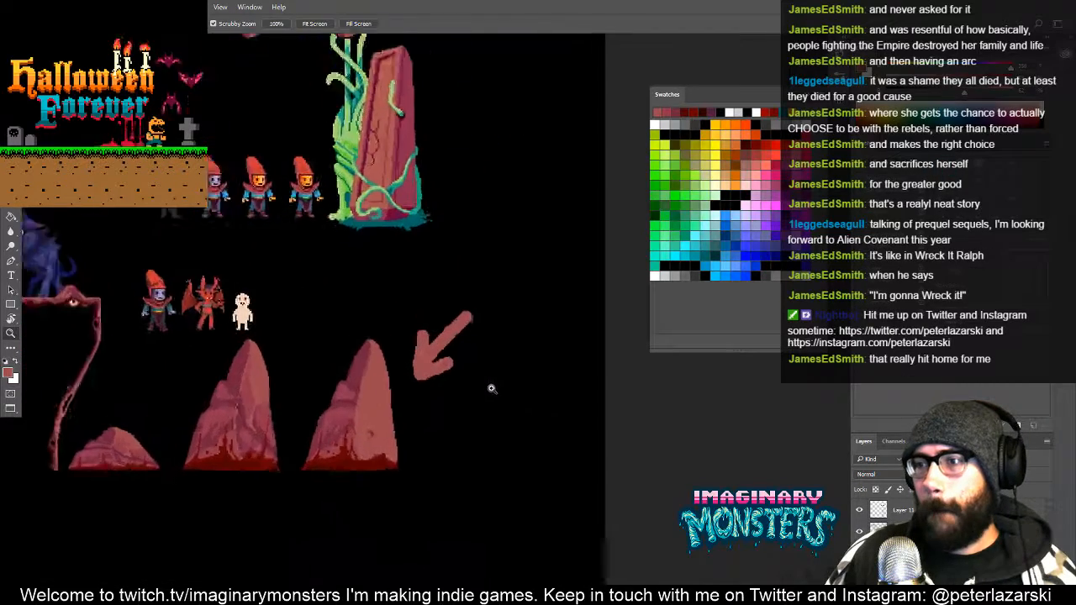
{"action": "left_click", "coordinate": [492, 389]}
{"action": "left_click_drag", "start_coordinate": [442, 404], "coordinate": [501, 375]}
{"action": "key", "text": "b"}
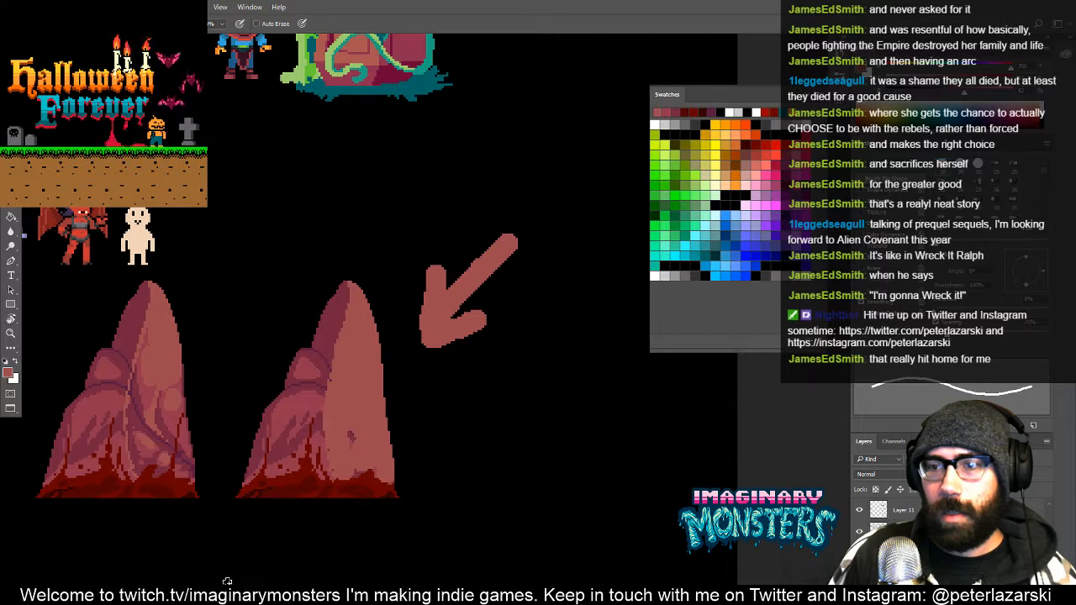
{"action": "left_click_drag", "start_coordinate": [144, 433], "coordinate": [271, 433]}
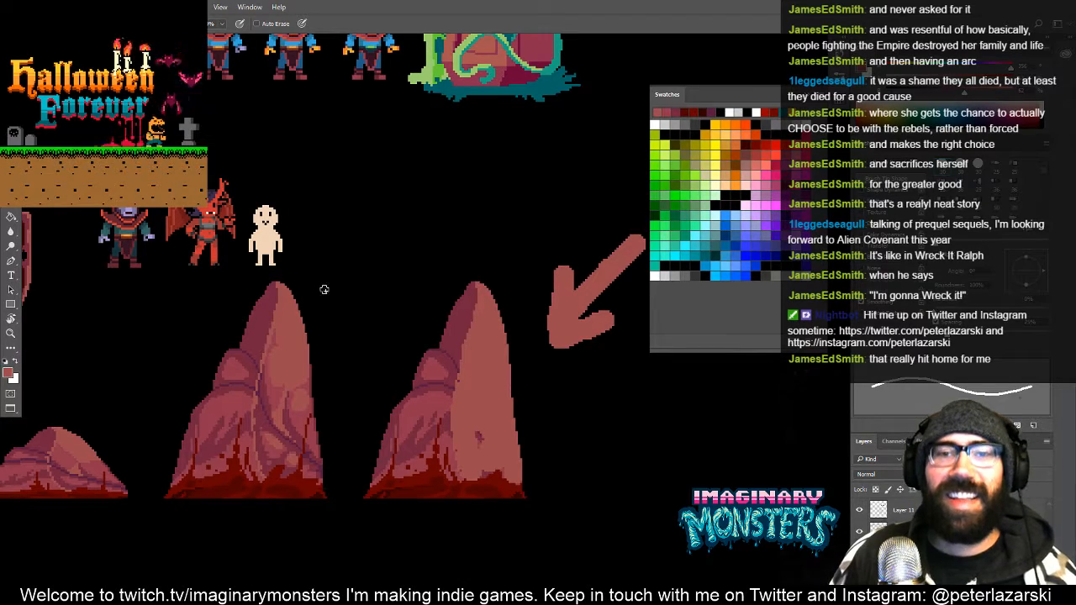
{"action": "left_click_drag", "start_coordinate": [434, 317], "coordinate": [397, 400]}
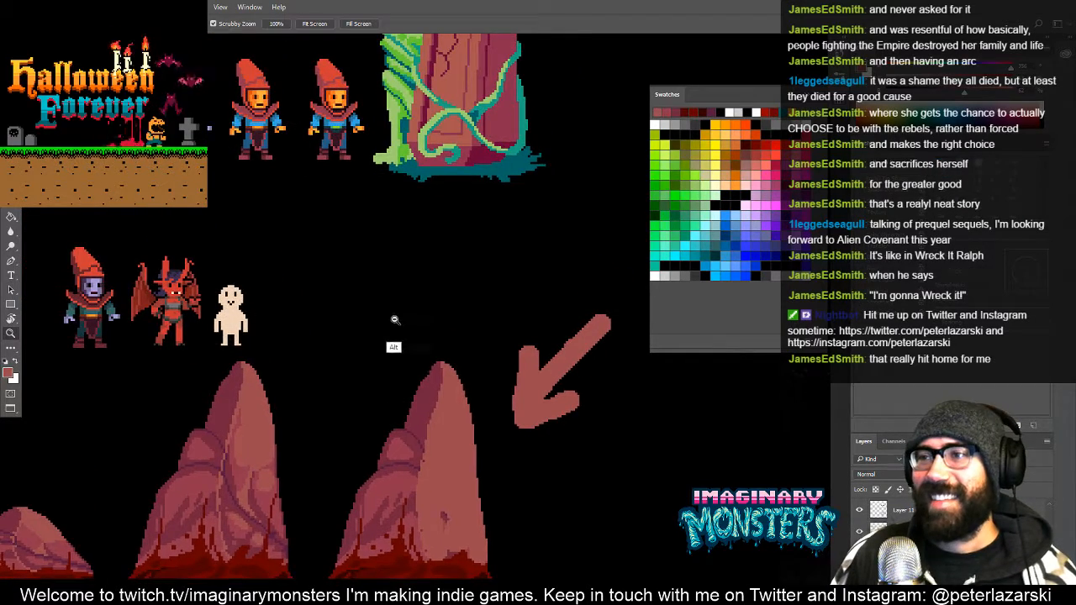
{"action": "left_click", "coordinate": [393, 321], "text": "alt"}
{"action": "left_click", "coordinate": [393, 321], "text": "alt"}
{"action": "left_click_drag", "start_coordinate": [310, 337], "coordinate": [409, 355]}
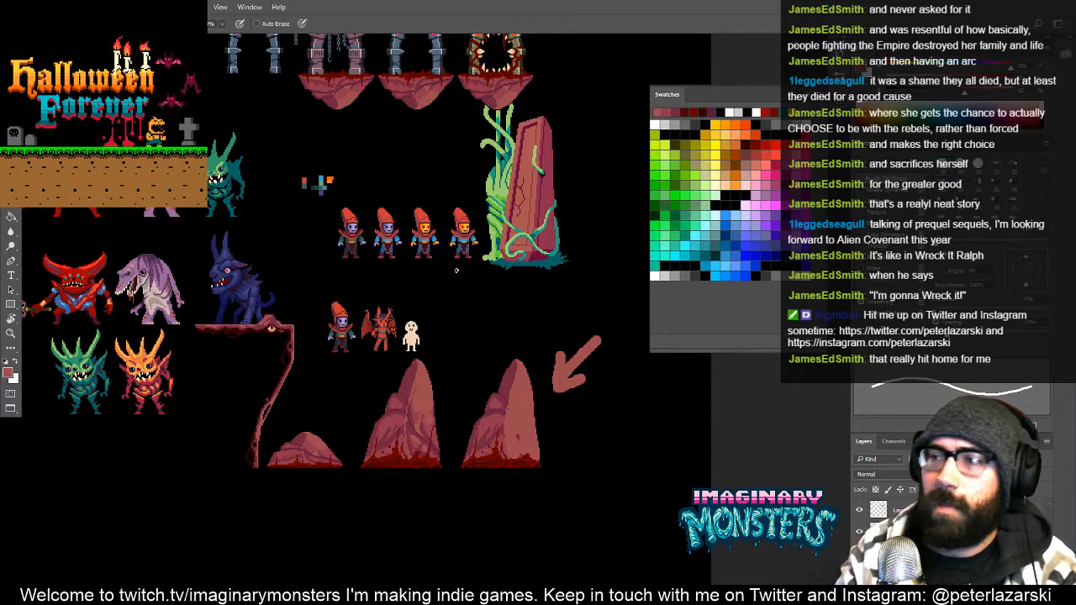
{"action": "left_click_drag", "start_coordinate": [338, 346], "coordinate": [380, 328]}
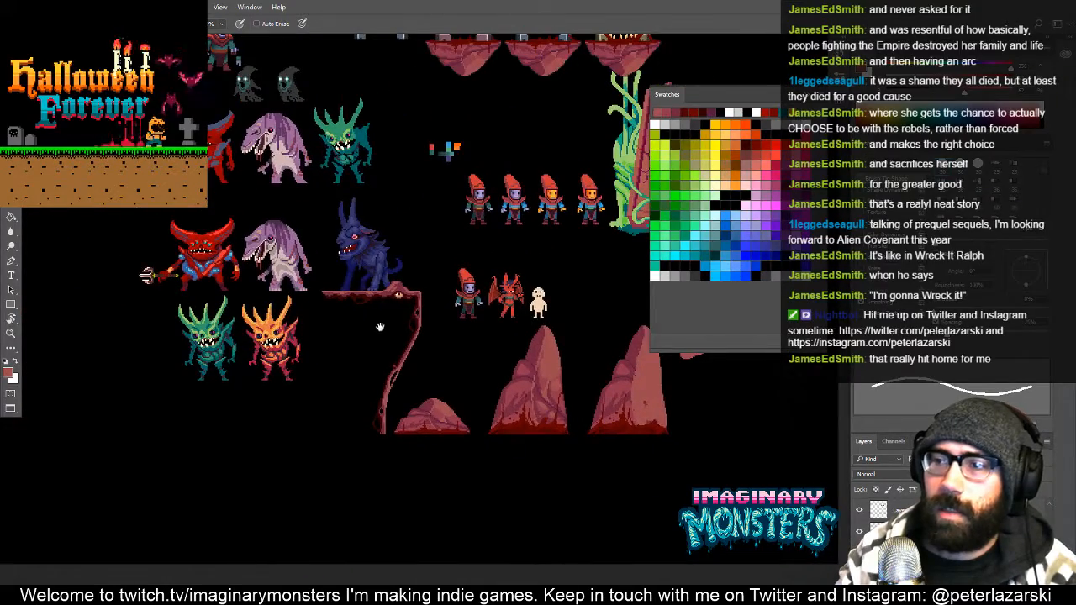
{"action": "key", "text": "z"}
{"action": "left_click", "coordinate": [404, 313]}
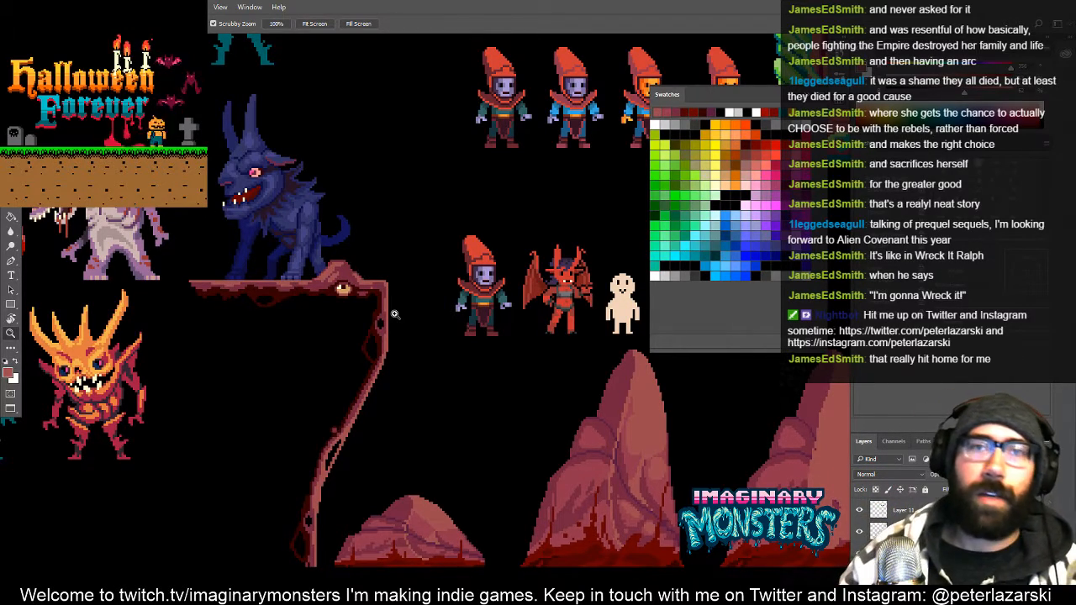
{"action": "left_click_drag", "start_coordinate": [481, 372], "coordinate": [348, 334]}
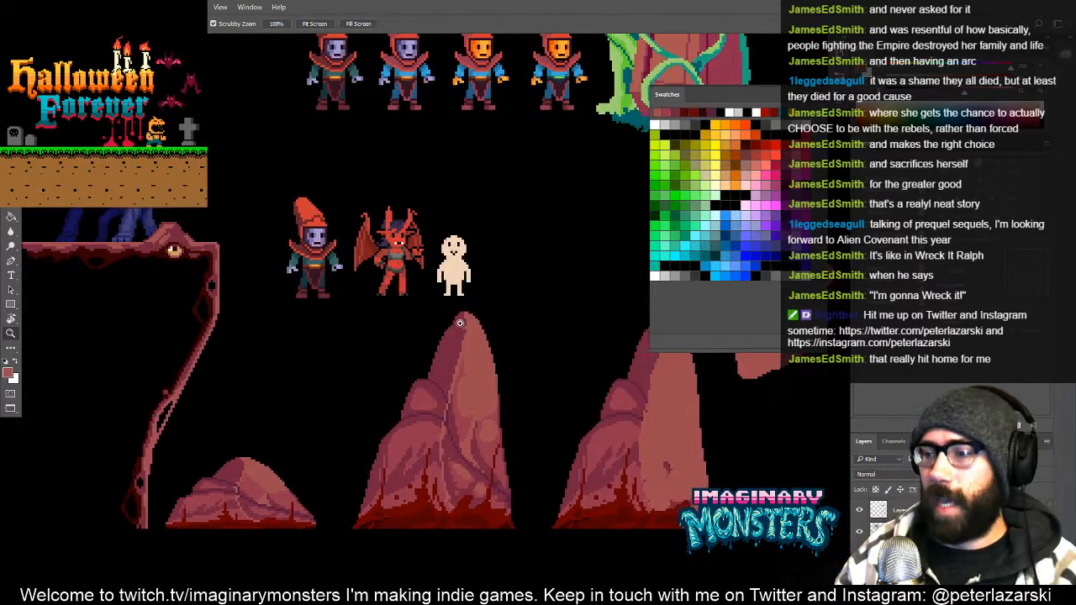
Try moving the rocks up to the cliff ledge's height behind the characters, and return them below
{"action": "key", "text": "v"}
{"action": "left_click_drag", "start_coordinate": [404, 416], "coordinate": [294, 127]}
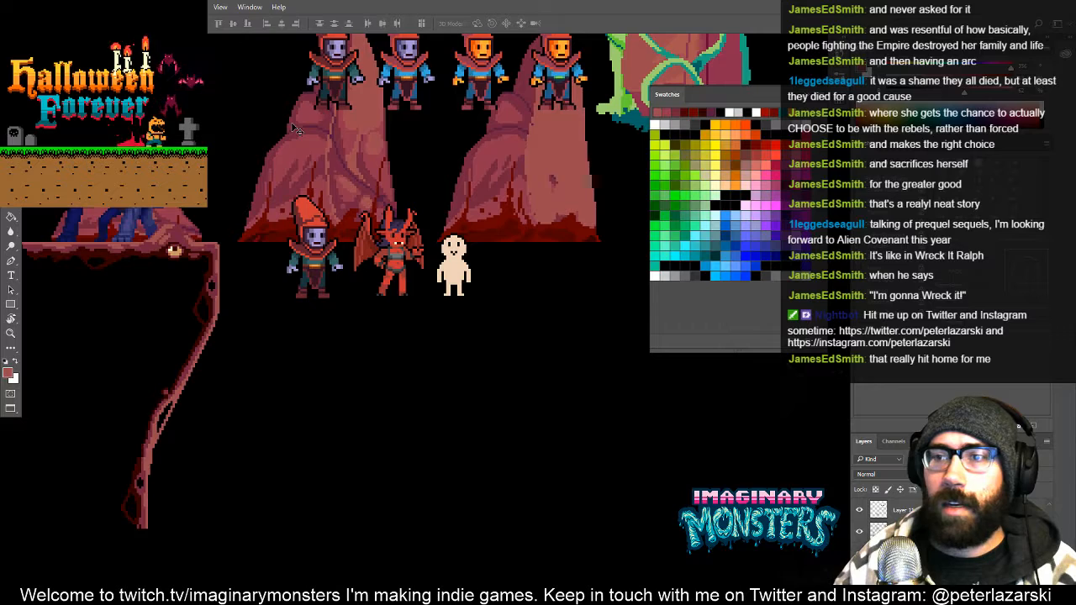
{"action": "left_click_drag", "start_coordinate": [295, 127], "coordinate": [388, 412]}
{"action": "left_click_drag", "start_coordinate": [487, 419], "coordinate": [312, 424]}
{"action": "left_click_drag", "start_coordinate": [314, 419], "coordinate": [469, 419]}
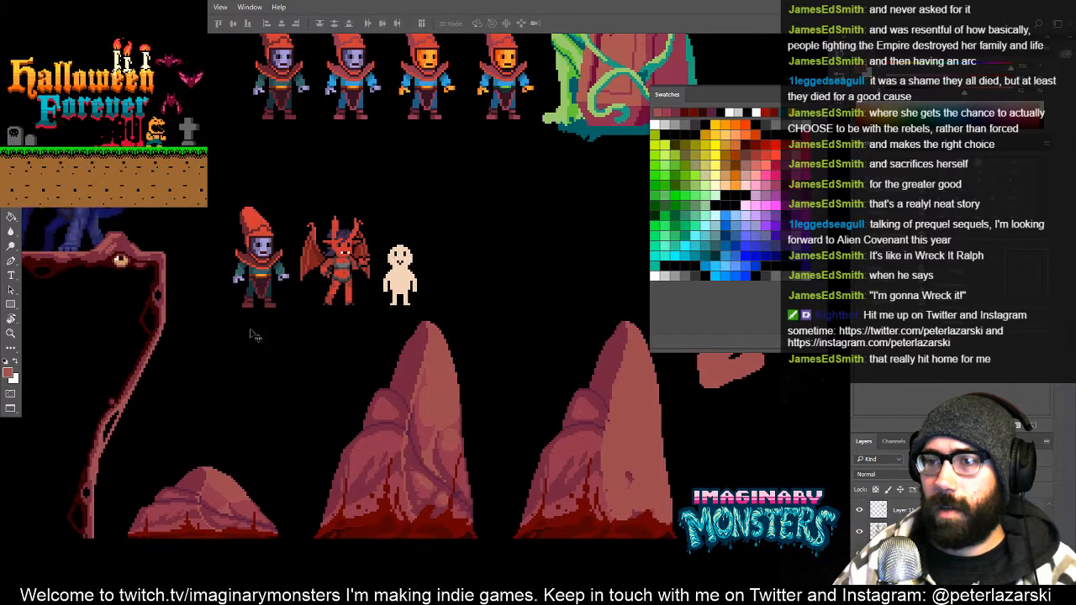
Duplicate the cliff ledge with the eye and place the copy beneath the small rock
{"action": "left_click", "coordinate": [160, 263], "text": "ctrl"}
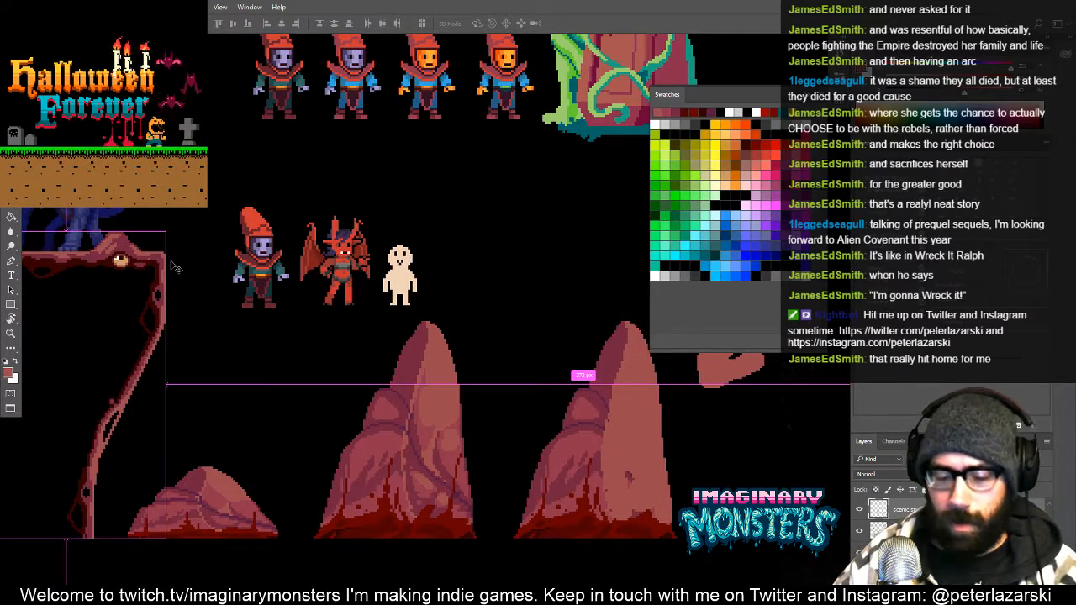
{"action": "left_click_drag", "start_coordinate": [165, 260], "coordinate": [323, 296], "text": "alt"}
{"action": "left_click_drag", "start_coordinate": [307, 340], "coordinate": [326, 321]}
Nudge the copied ledge until its upper edge meets the base of the small rock
{"action": "key", "text": "z"}
{"action": "left_click_drag", "start_coordinate": [237, 264], "coordinate": [290, 229]}
{"action": "key", "text": "v"}
{"action": "key", "text": "Down"}
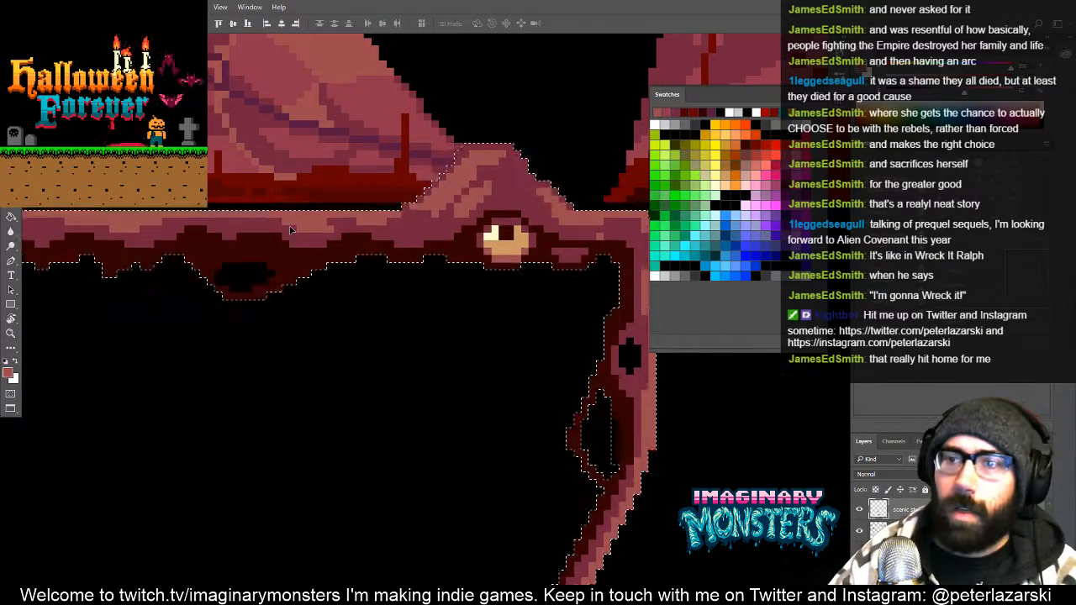
{"action": "key", "text": "Up"}
{"action": "key", "text": "z"}
{"action": "left_click_drag", "start_coordinate": [290, 229], "coordinate": [492, 307]}
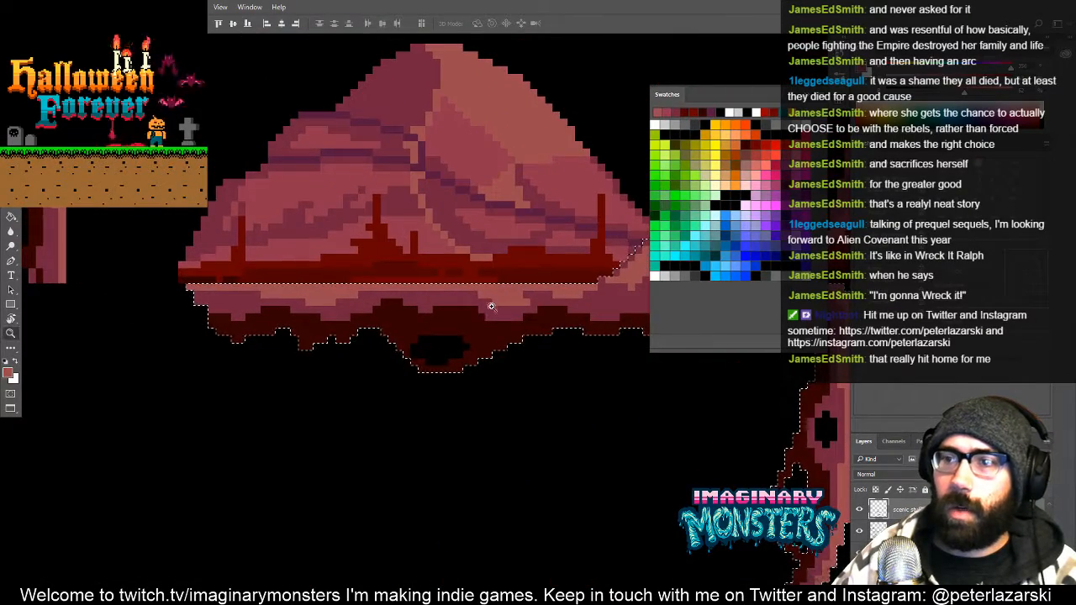
{"action": "key", "text": "z"}
{"action": "left_click", "coordinate": [503, 290], "text": "alt"}
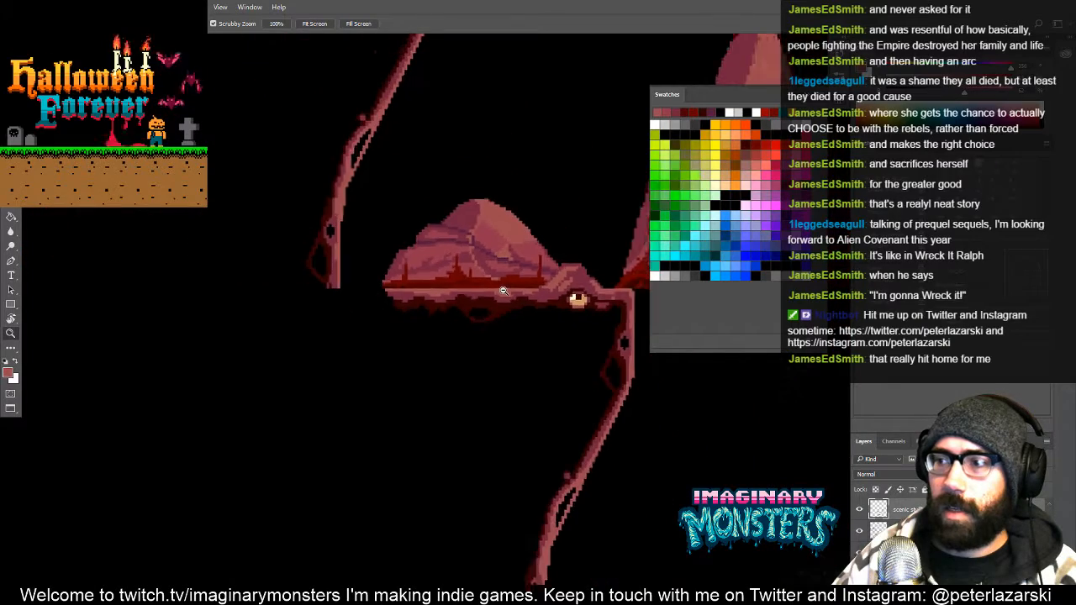
Undo the duplication of the cliff ledge beneath the small rock
{"action": "left_click", "coordinate": [504, 291], "text": "alt"}
{"action": "left_click", "coordinate": [570, 293], "text": "alt"}
{"action": "left_click_drag", "start_coordinate": [535, 294], "coordinate": [380, 343]}
{"action": "key", "text": "ctrl+d"}
{"action": "left_click_drag", "start_coordinate": [501, 363], "coordinate": [444, 377]}
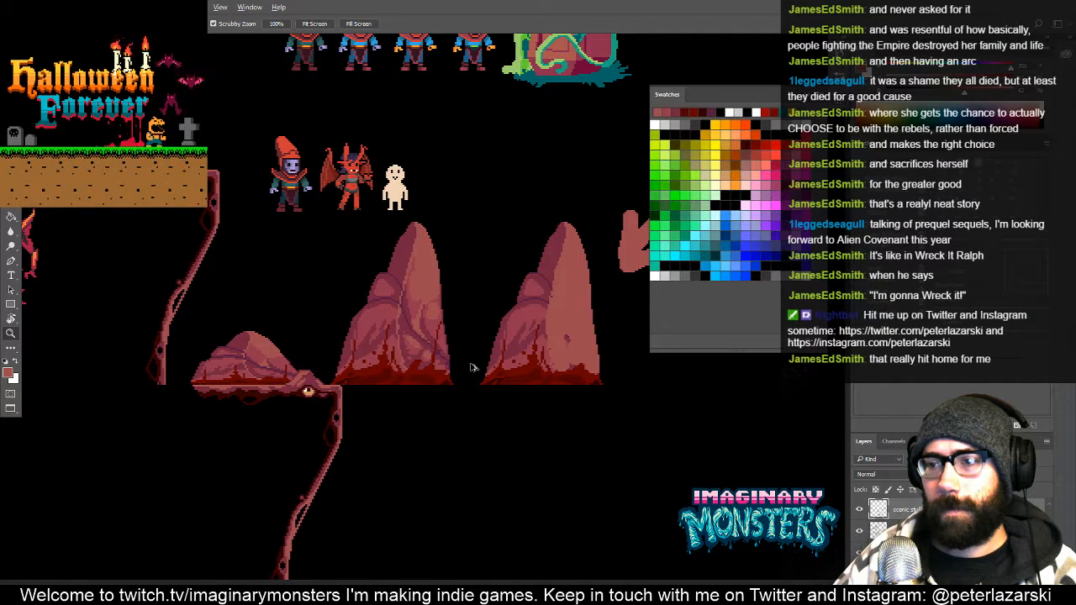
{"action": "key", "text": "ctrl+alt+z"}
{"action": "key", "text": "ctrl+alt+z"}
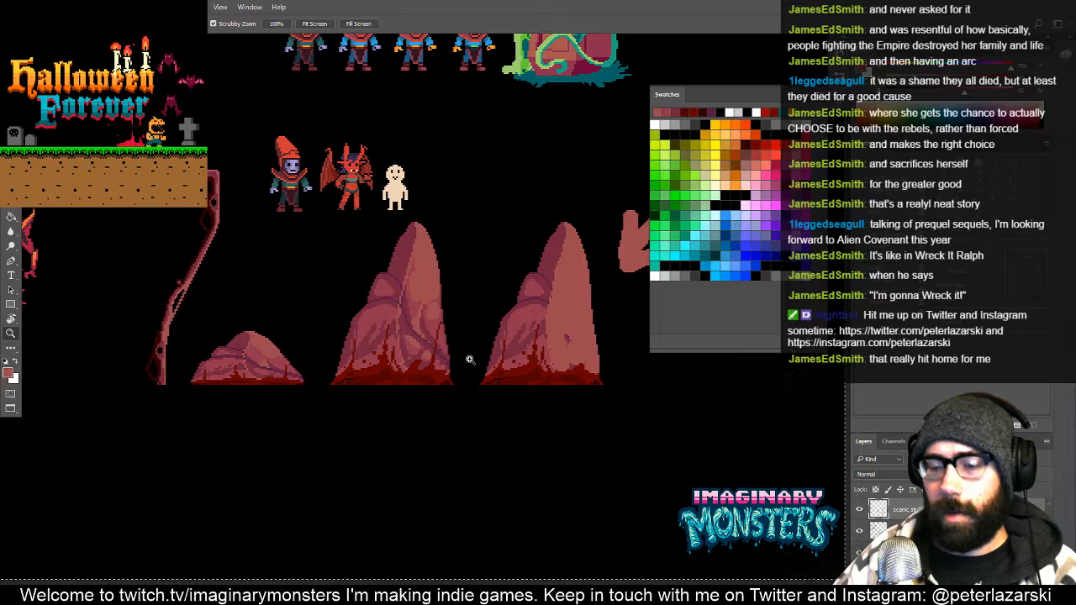
Show the grid and move the original cliff ledge up one grid cell so its upper edge follows a grid line
{"action": "left_click_drag", "start_coordinate": [367, 380], "coordinate": [477, 433]}
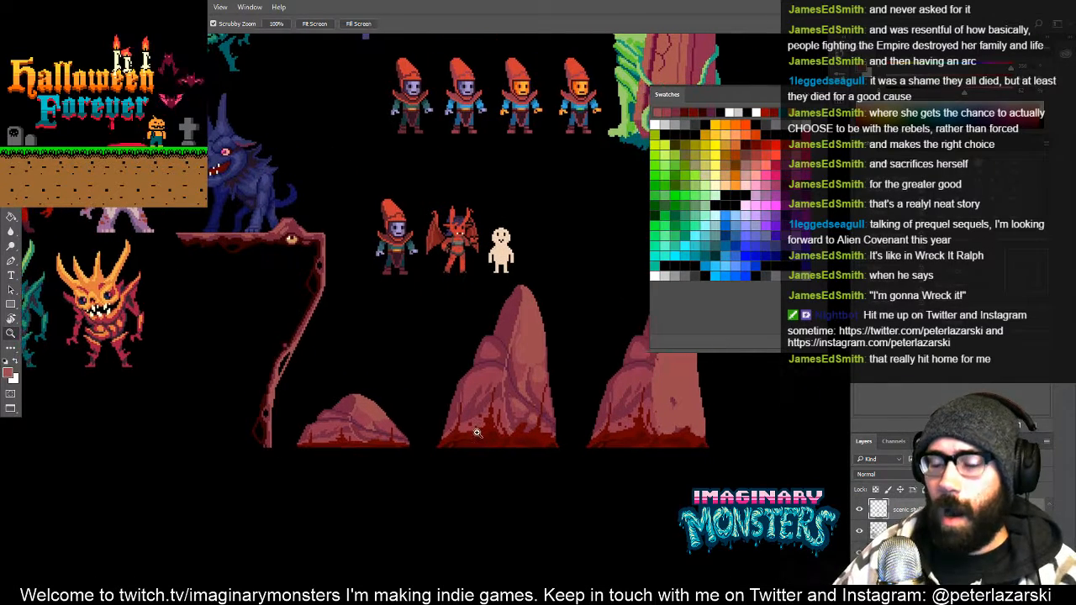
{"action": "key", "text": "ctrl+apostrophe"}
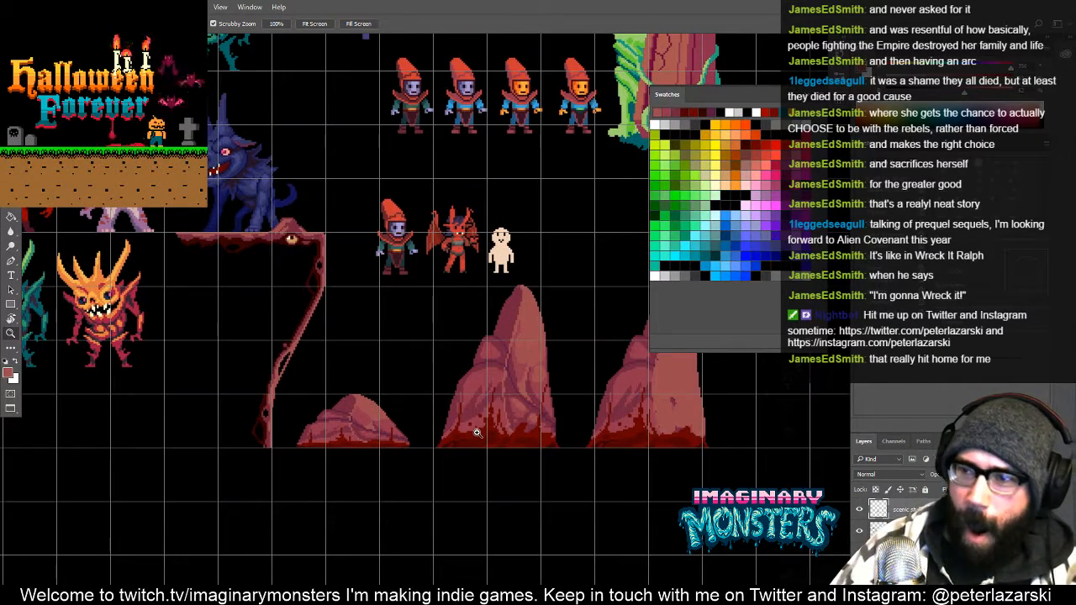
{"action": "key", "text": "v"}
{"action": "left_click_drag", "start_coordinate": [300, 346], "coordinate": [304, 289]}
{"action": "key", "text": "z"}
{"action": "left_click_drag", "start_coordinate": [206, 180], "coordinate": [375, 202]}
{"action": "key", "text": "v"}
{"action": "key", "text": "z"}
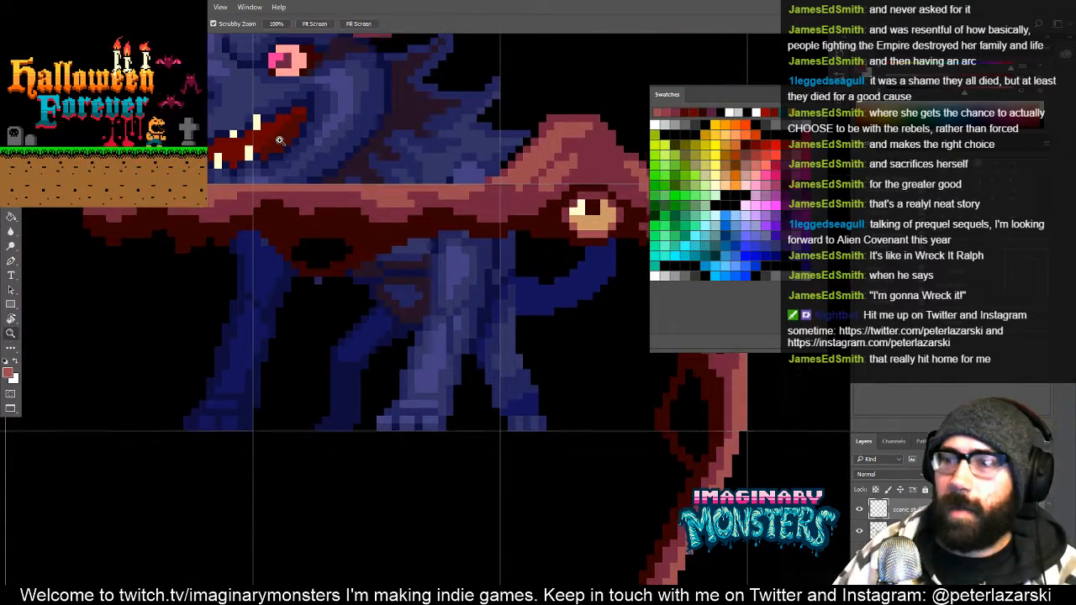
Align the rocks to the grid and raise them together by one cell so their bases sit on a grid line
{"action": "left_click_drag", "start_coordinate": [572, 255], "coordinate": [158, 356]}
{"action": "key", "text": "v"}
{"action": "left_click", "coordinate": [398, 446], "text": "ctrl"}
{"action": "mouse_move", "coordinate": [404, 418]}
{"action": "left_mouse_down"}
{"action": "mouse_move", "coordinate": [416, 407]}
{"action": "mouse_move", "coordinate": [404, 443]}
{"action": "mouse_move", "coordinate": [410, 413]}
{"action": "left_mouse_up"}
{"action": "key", "text": "z"}
{"action": "left_click_drag", "start_coordinate": [349, 434], "coordinate": [397, 380]}
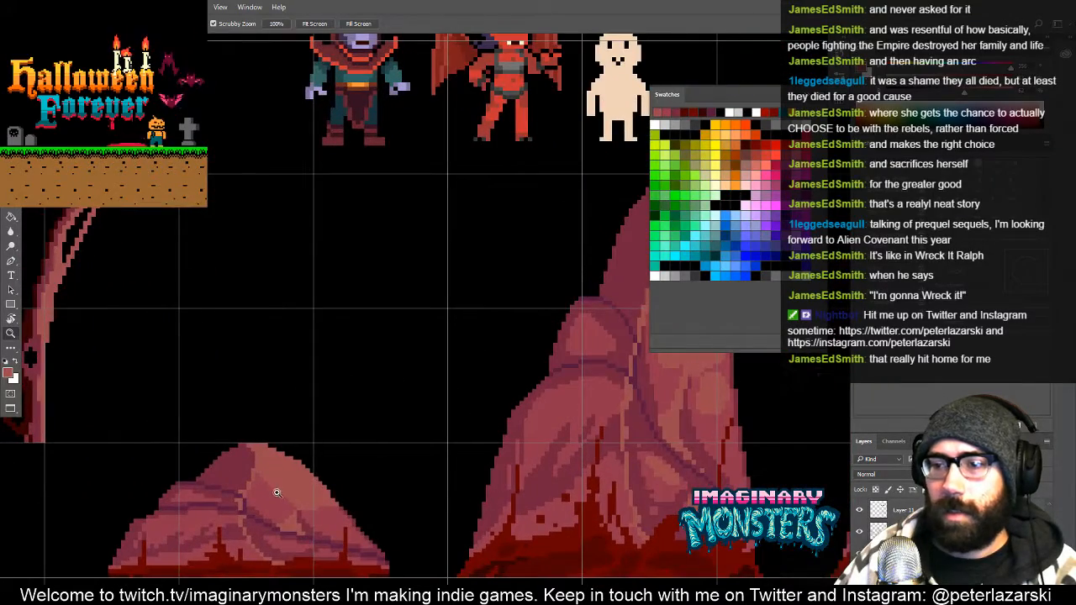
{"action": "key", "text": "v"}
{"action": "left_click_drag", "start_coordinate": [276, 493], "coordinate": [257, 357]}
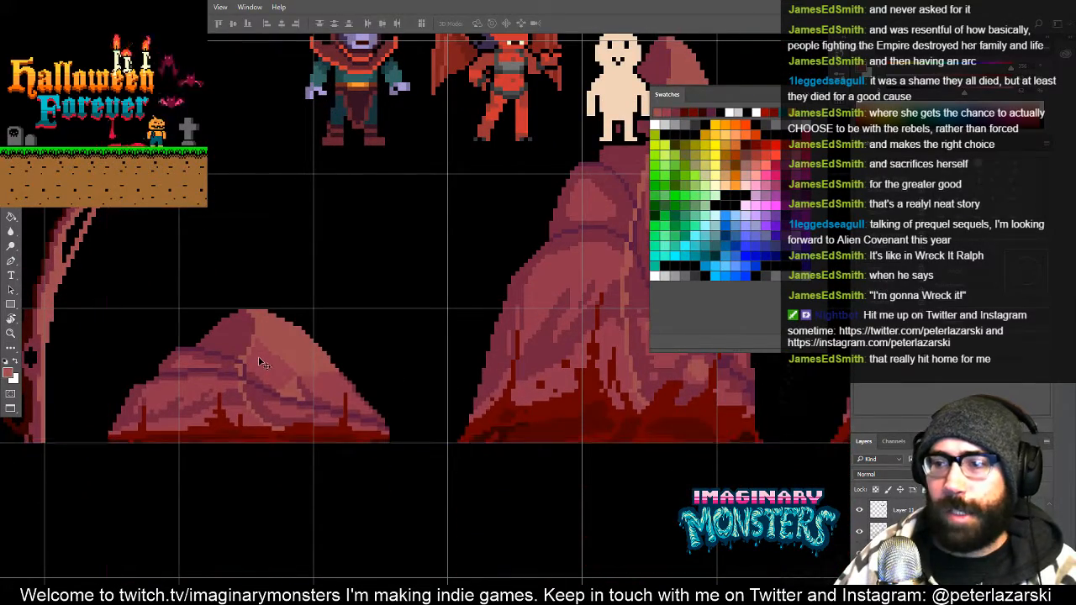
Duplicate the cliff ledge with the eye and place the copy below the original, under the small rock
{"action": "key", "text": "z"}
{"action": "left_click", "coordinate": [317, 342], "text": "alt"}
{"action": "left_click", "coordinate": [318, 342], "text": "alt"}
{"action": "left_click", "coordinate": [318, 342], "text": "alt"}
{"action": "left_click", "coordinate": [318, 342], "text": "alt"}
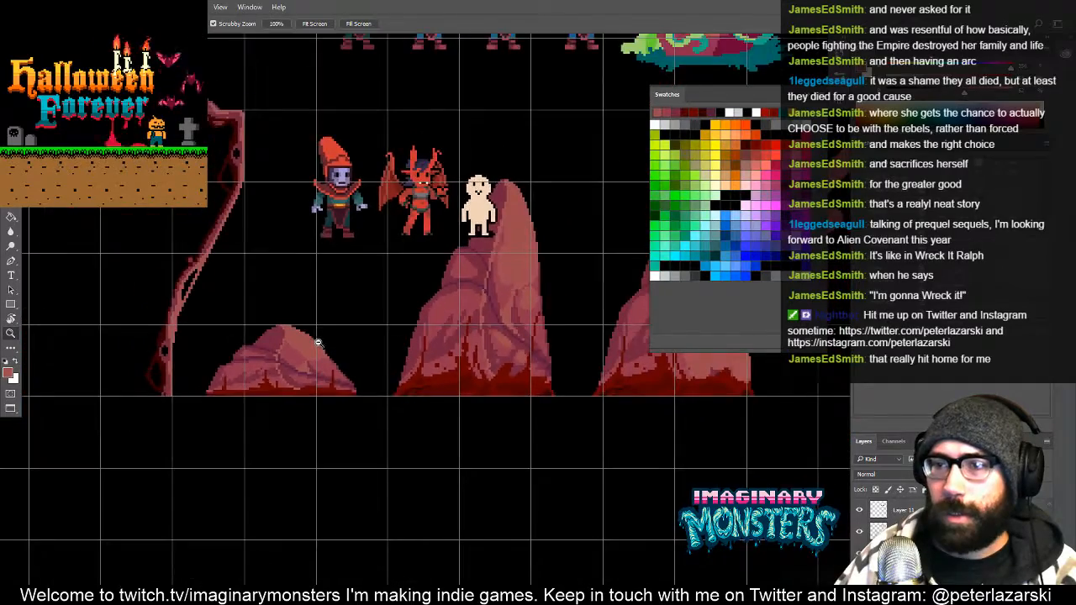
{"action": "left_click", "coordinate": [318, 342], "text": "alt"}
{"action": "left_click_drag", "start_coordinate": [287, 339], "coordinate": [335, 351]}
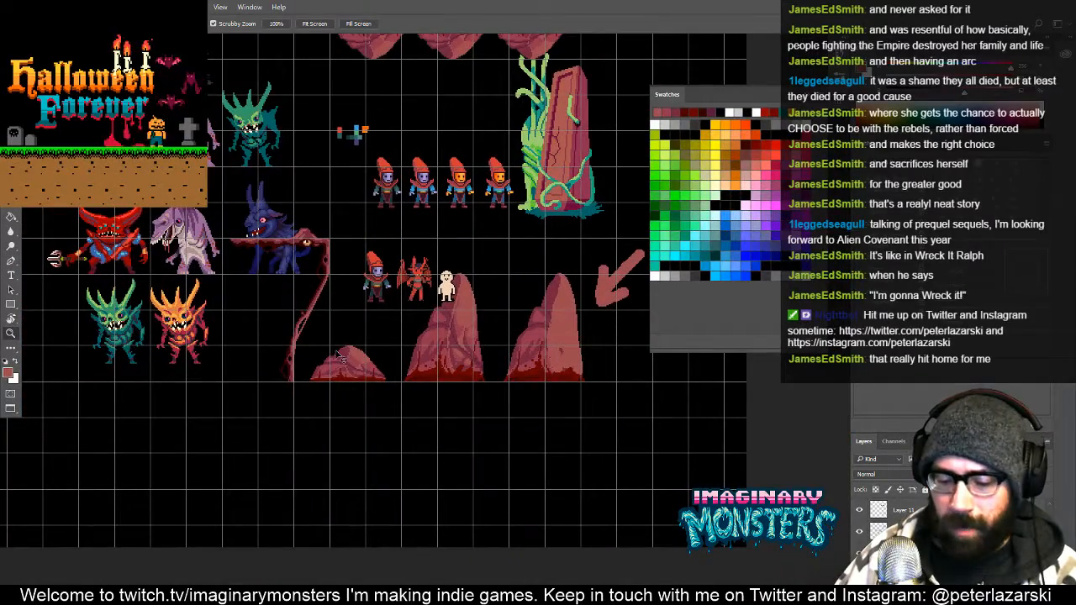
{"action": "left_click", "coordinate": [322, 252]}
{"action": "key", "text": "v"}
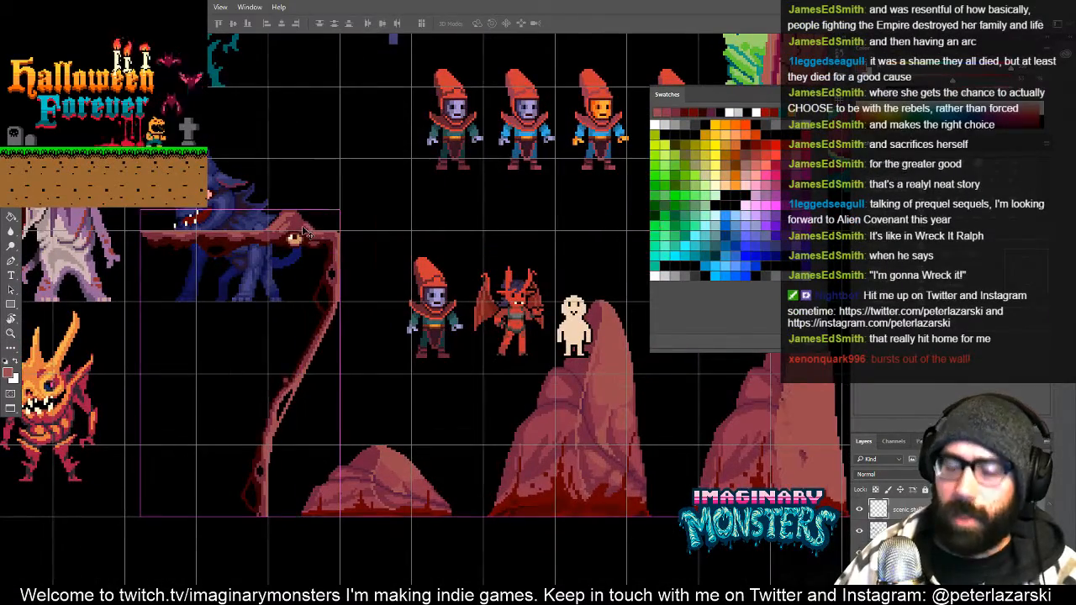
{"action": "left_click_drag", "start_coordinate": [296, 224], "coordinate": [239, 144], "text": "alt"}
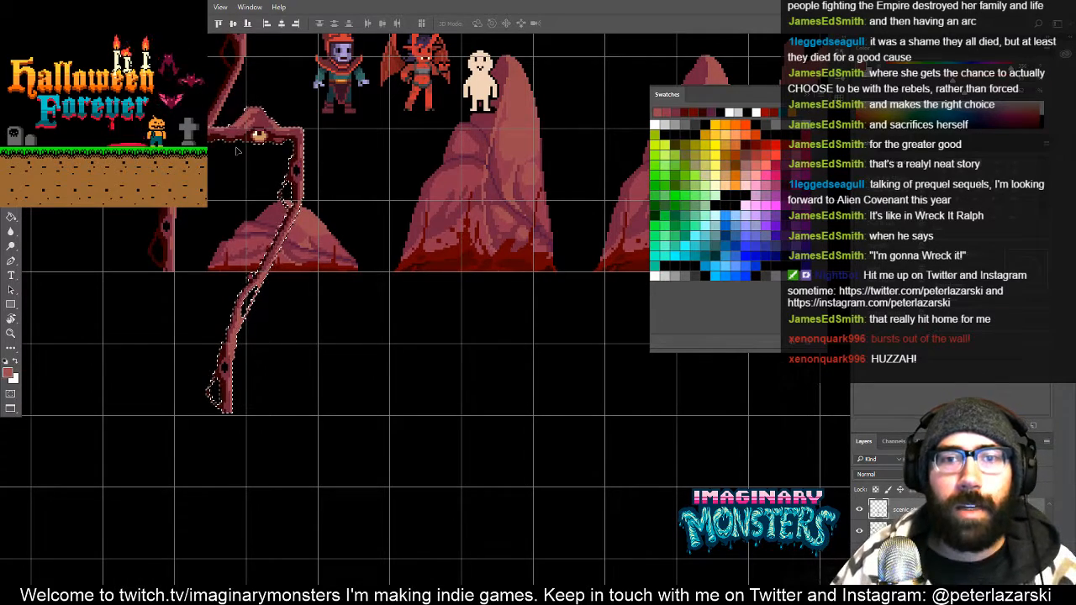
{"action": "left_click_drag", "start_coordinate": [208, 163], "coordinate": [300, 318]}
Align the copied ledge's upper edge with the grid line at the small rock's base, joining the upper wall's foot, and deselect it
{"action": "key", "text": "z"}
{"action": "left_click_drag", "start_coordinate": [233, 303], "coordinate": [233, 317]}
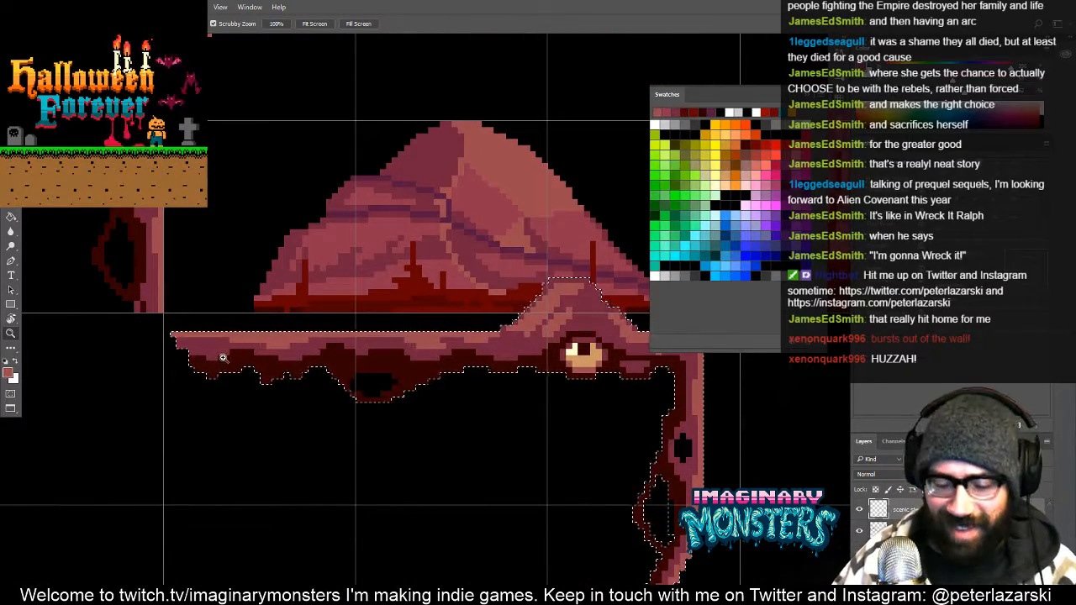
{"action": "key", "text": "v"}
{"action": "left_click_drag", "start_coordinate": [229, 358], "coordinate": [225, 338]}
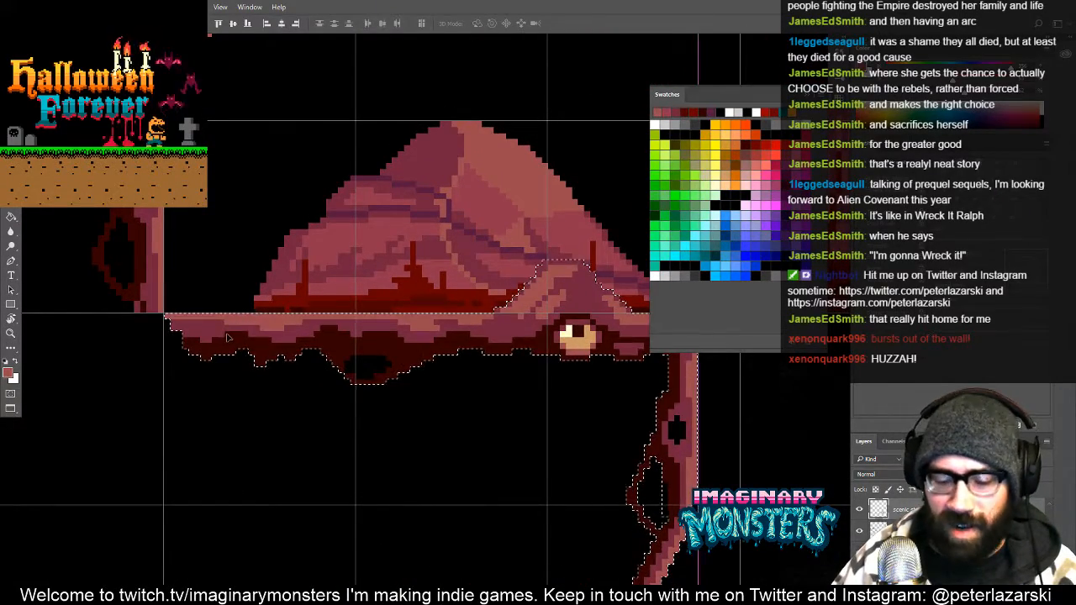
{"action": "key", "text": "ctrl+d"}
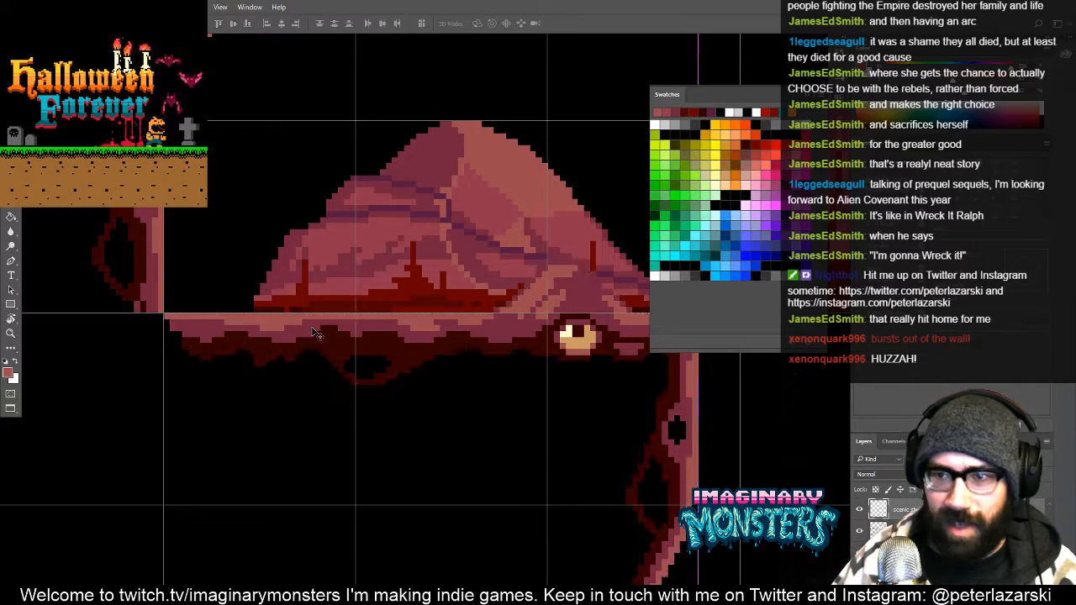
Hide the grid over the stacked ledges and rocks
{"action": "key", "text": "z"}
{"action": "left_click_drag", "start_coordinate": [347, 310], "coordinate": [347, 309], "text": "alt"}
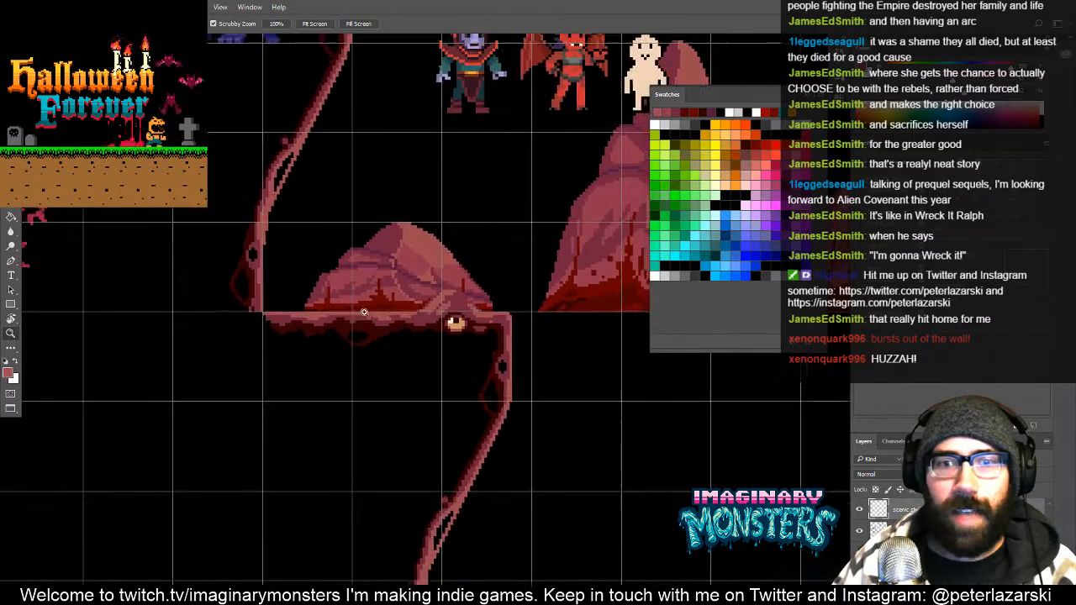
{"action": "left_click_drag", "start_coordinate": [432, 321], "coordinate": [365, 241]}
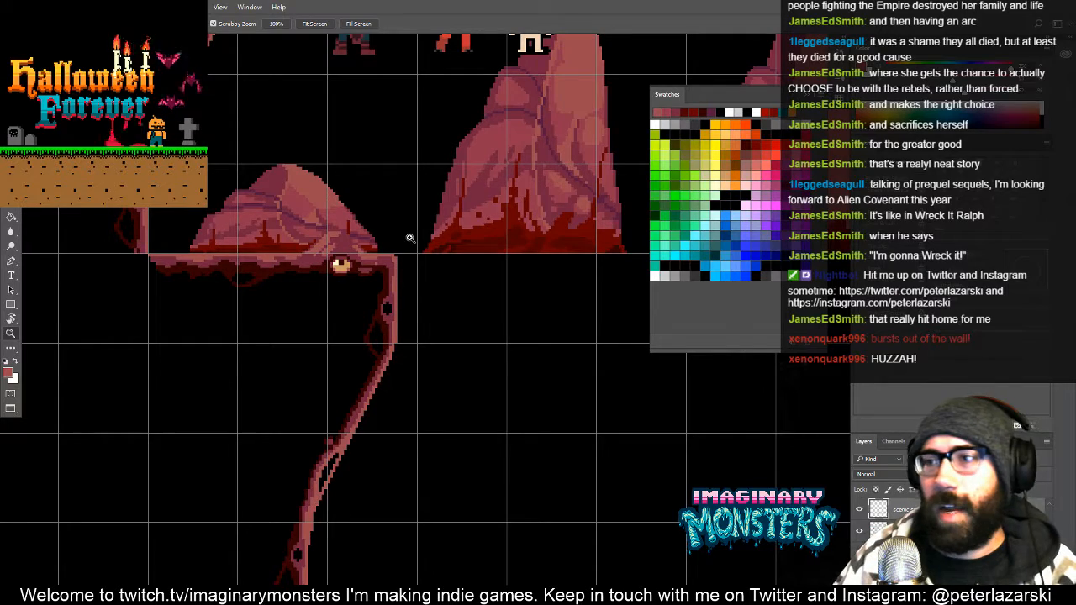
{"action": "scroll", "coordinate": [409, 238], "scroll_direction": "up", "scroll_amount": 3}
{"action": "key", "text": "ctrl+apostrophe"}
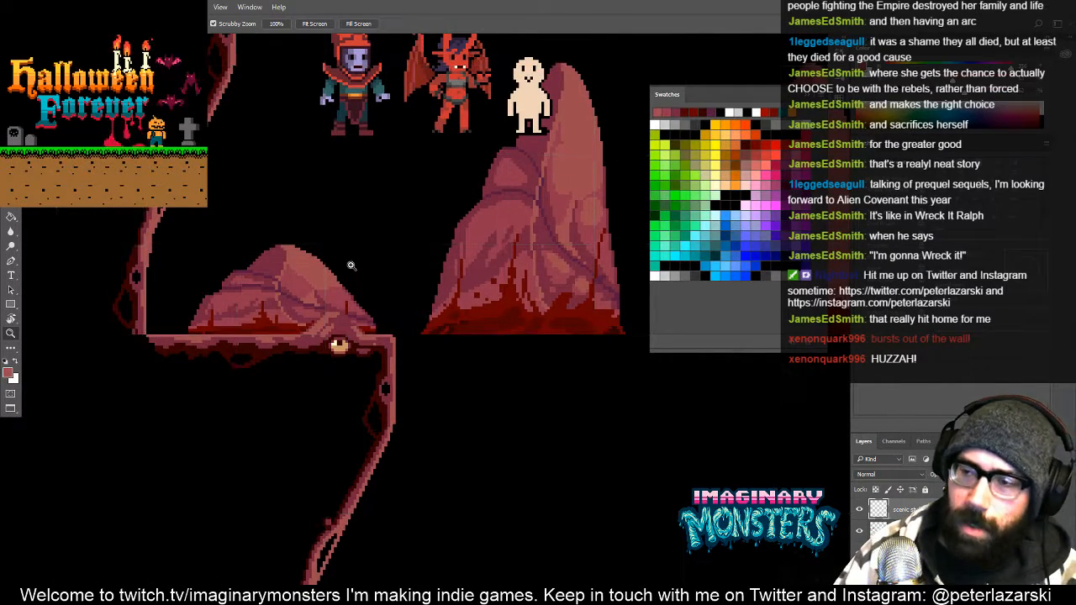
Examine the stepped cliff wall with the small rock up close and against the neighbouring characters, monsters and the whole sprite sheet
{"action": "left_click", "coordinate": [396, 244], "text": "alt"}
{"action": "left_click", "coordinate": [397, 244], "text": "alt"}
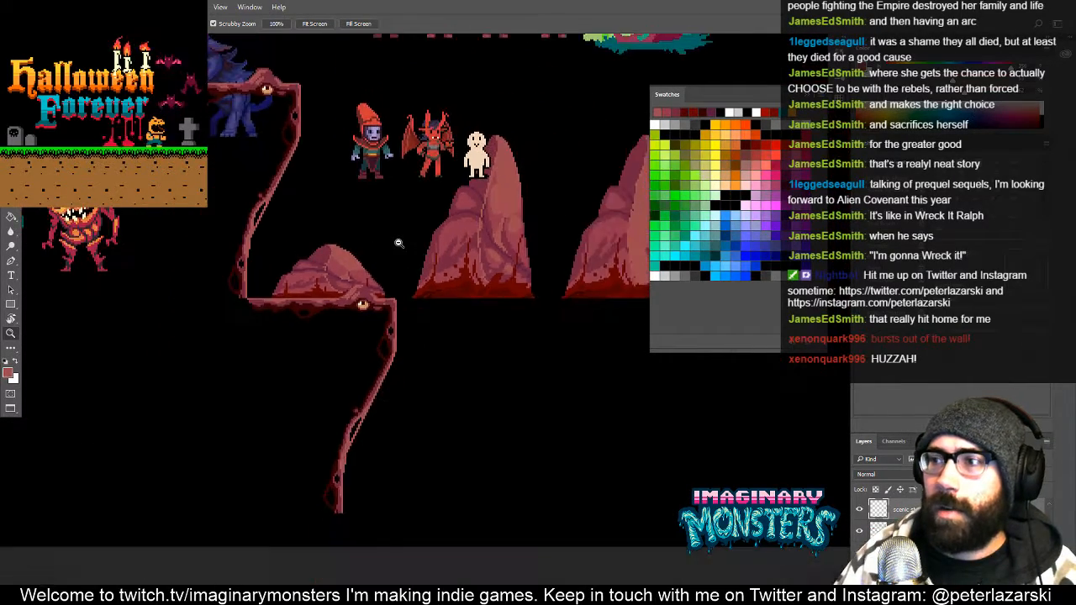
{"action": "left_click_drag", "start_coordinate": [415, 227], "coordinate": [429, 306]}
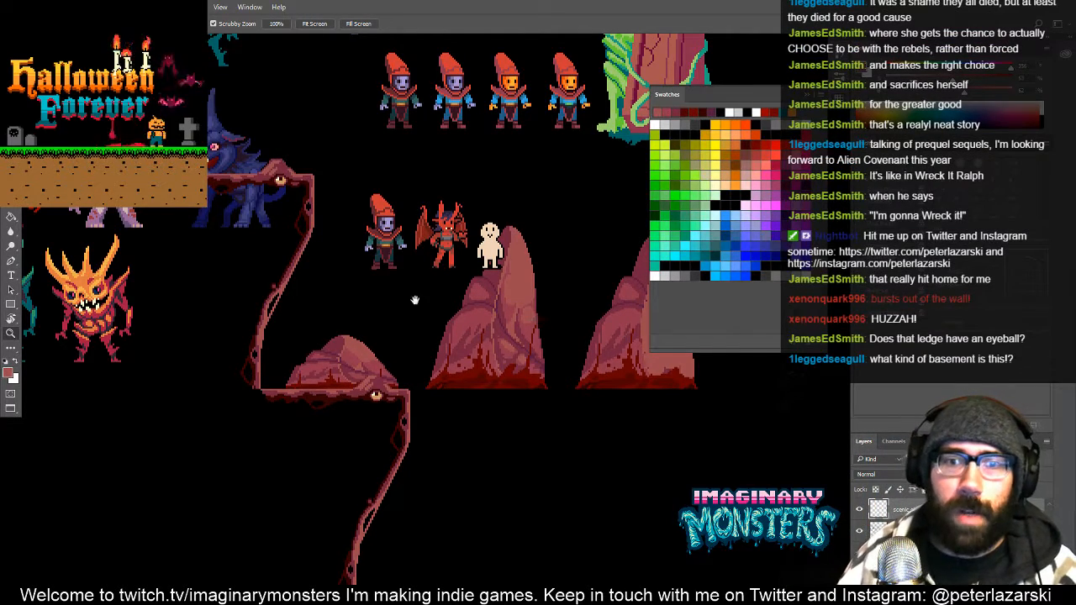
{"action": "left_click_drag", "start_coordinate": [415, 300], "coordinate": [323, 355]}
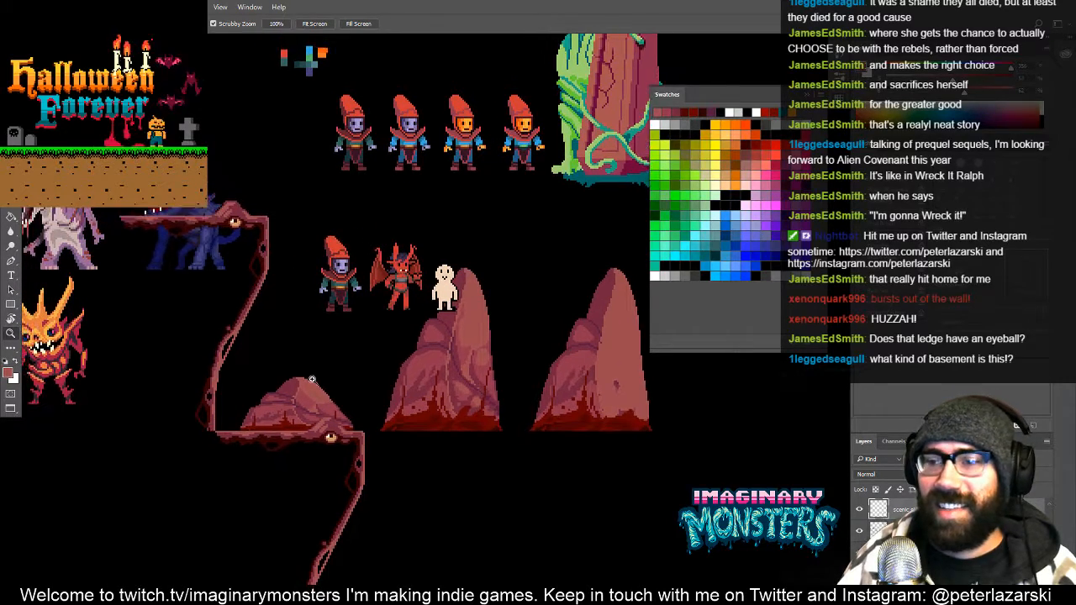
{"action": "left_click_drag", "start_coordinate": [326, 435], "coordinate": [282, 371]}
{"action": "left_click_drag", "start_coordinate": [271, 520], "coordinate": [313, 427]}
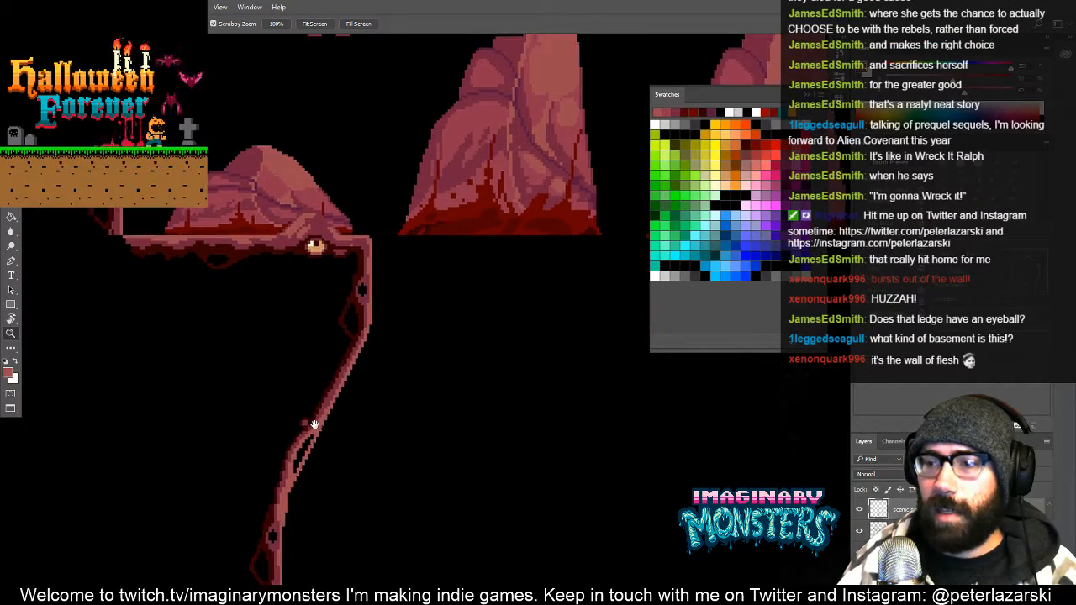
{"action": "left_click_drag", "start_coordinate": [296, 368], "coordinate": [319, 430]}
{"action": "left_click_drag", "start_coordinate": [269, 252], "coordinate": [340, 472]}
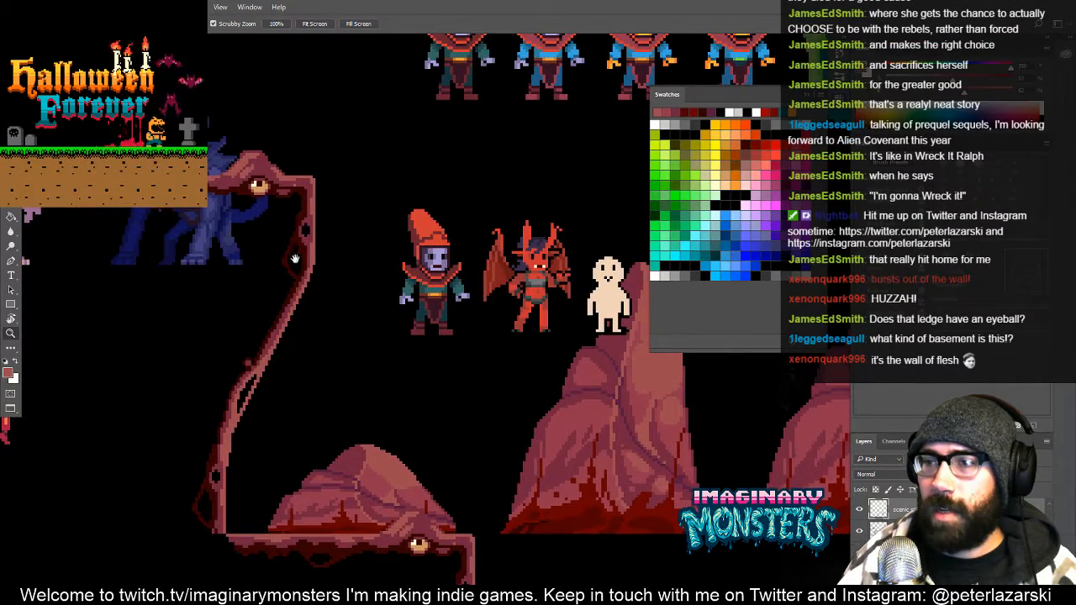
{"action": "left_click_drag", "start_coordinate": [172, 118], "coordinate": [386, 377]}
{"action": "scroll", "coordinate": [472, 534], "scroll_direction": "down", "scroll_amount": 8, "text": "alt"}
{"action": "key", "text": "ctrl+z"}
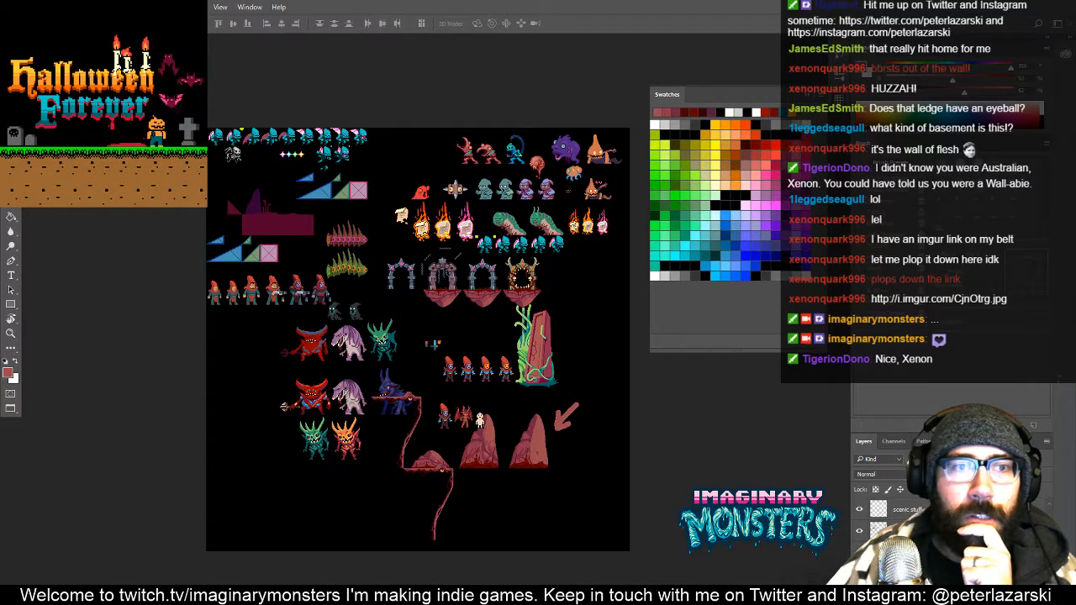
Bring the browser window with the linked sketch page into view, enlarge it to examine the whole drawing, and return to the sprite sheet
{"action": "mouse_move", "coordinate": [0, 168]}
{"action": "left_mouse_down"}
{"action": "mouse_move", "coordinate": [231, 159]}
{"action": "mouse_move", "coordinate": [523, 47]}
{"action": "left_mouse_up"}
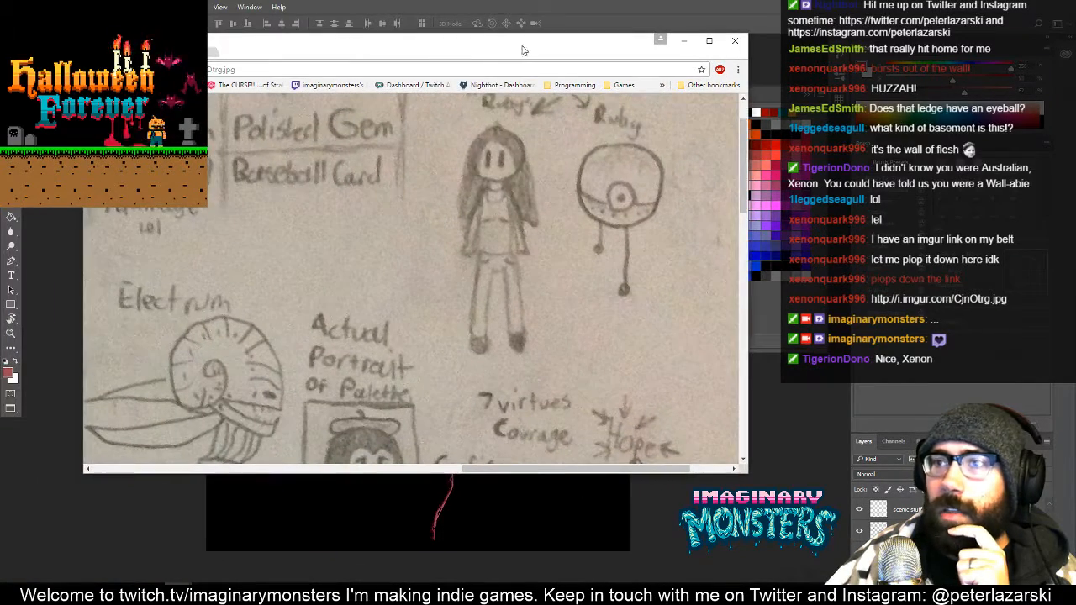
{"action": "left_click", "coordinate": [434, 137]}
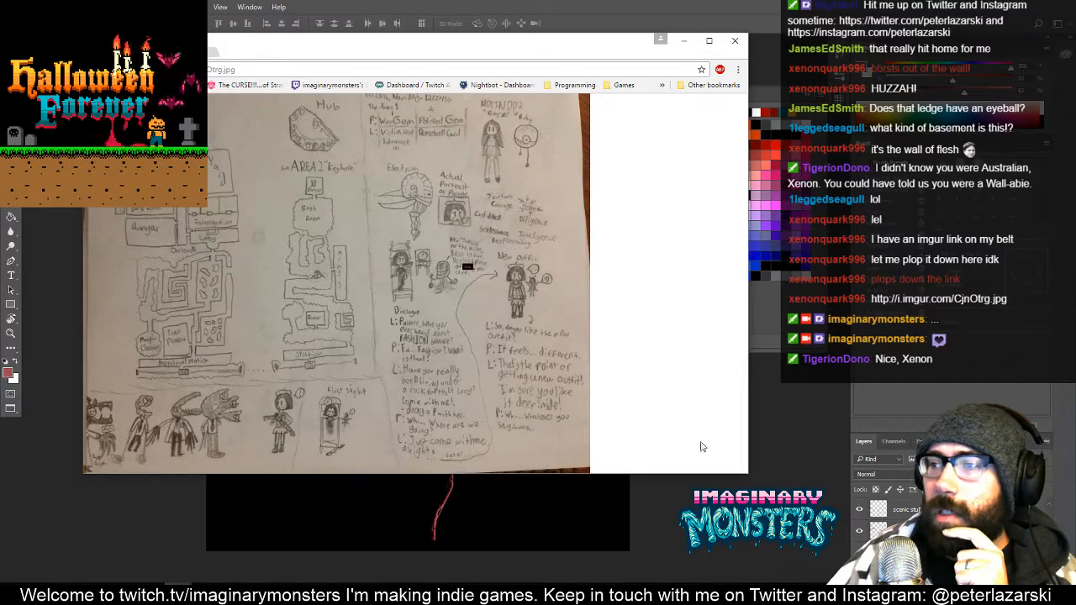
{"action": "mouse_move", "coordinate": [748, 474]}
{"action": "left_mouse_down"}
{"action": "mouse_move", "coordinate": [781, 499]}
{"action": "mouse_move", "coordinate": [781, 570]}
{"action": "left_mouse_up"}
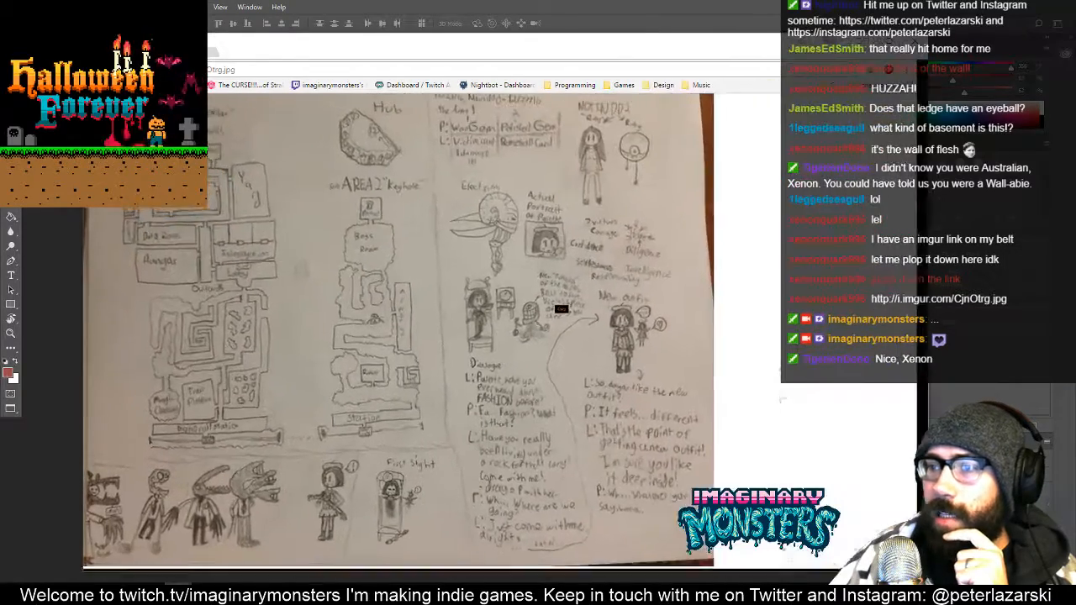
{"action": "left_click_drag", "start_coordinate": [928, 572], "coordinate": [949, 582]}
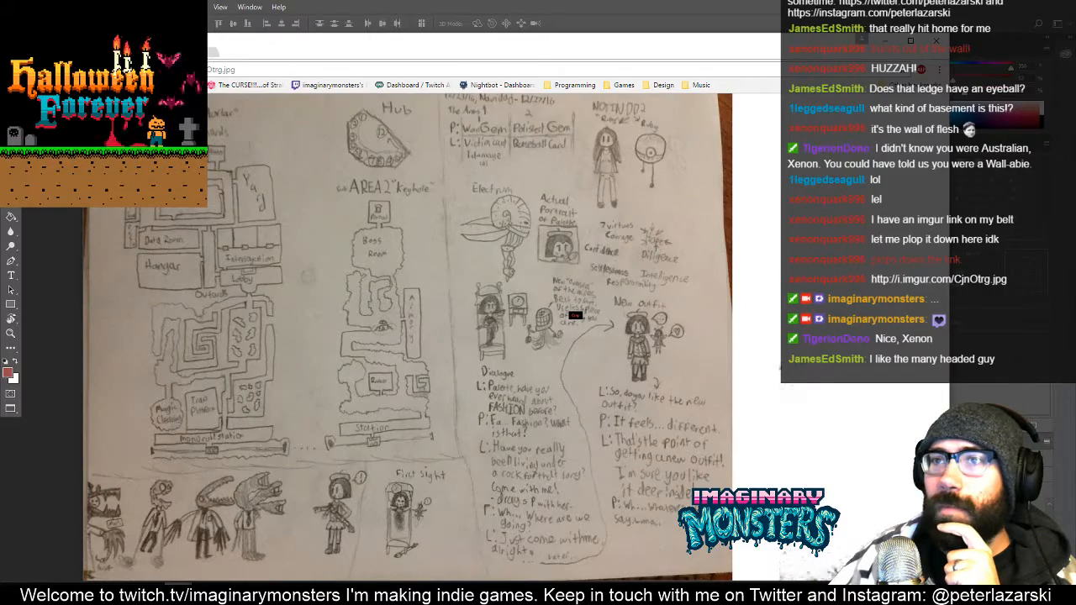
{"action": "mouse_move", "coordinate": [336, 49]}
{"action": "left_mouse_down"}
{"action": "mouse_move", "coordinate": [162, 96]}
{"action": "mouse_move", "coordinate": [159, 137]}
{"action": "mouse_move", "coordinate": [0, 185]}
{"action": "left_mouse_up"}
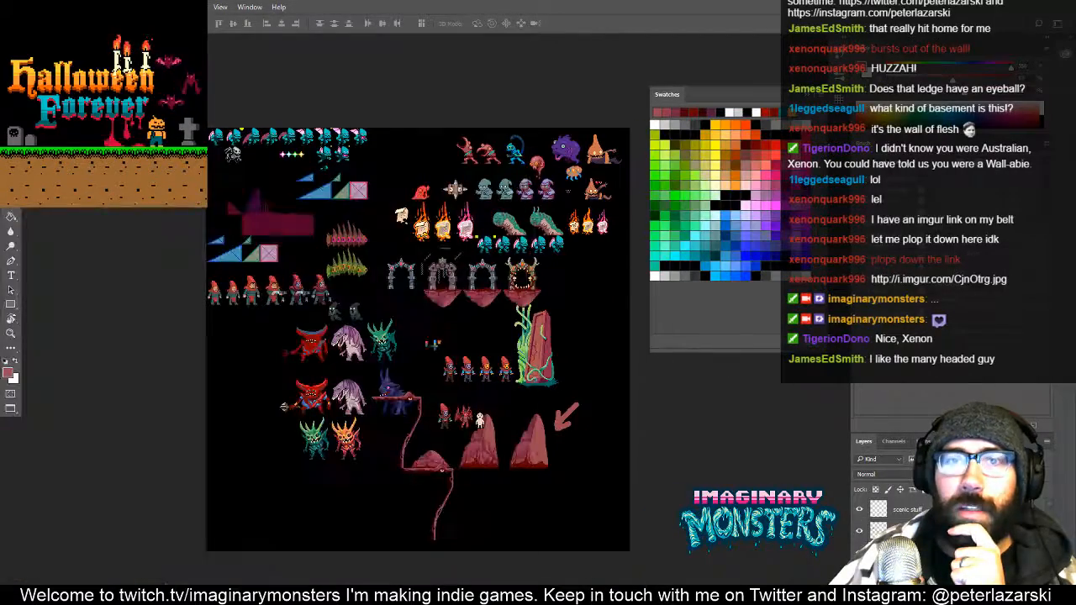